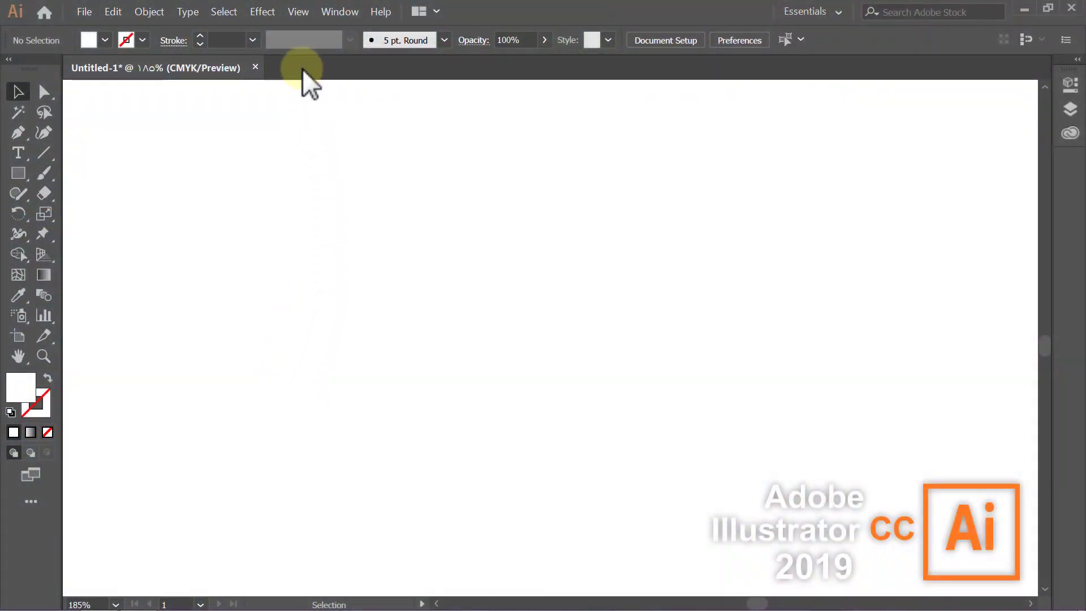
Turn on Smart Guides and set the fill colour to None.
{"action": "left_click", "coordinate": [297, 12]}
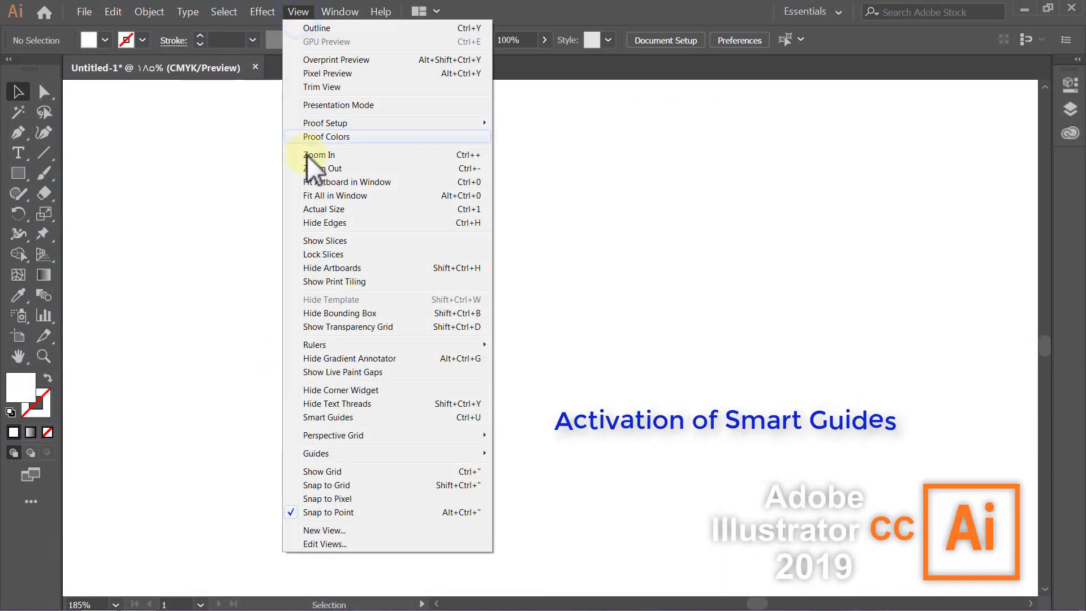
{"action": "left_click", "coordinate": [385, 417]}
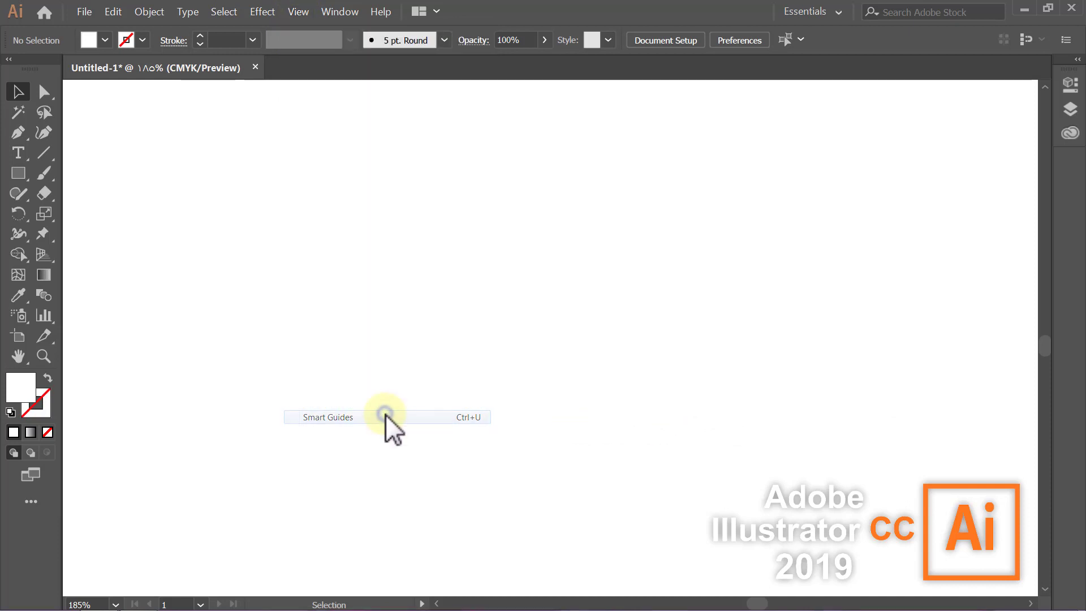
{"action": "left_click", "coordinate": [47, 431]}
Set the stroke colour to CMYK Cyan from the Stroke swatches.
{"action": "left_click", "coordinate": [45, 411]}
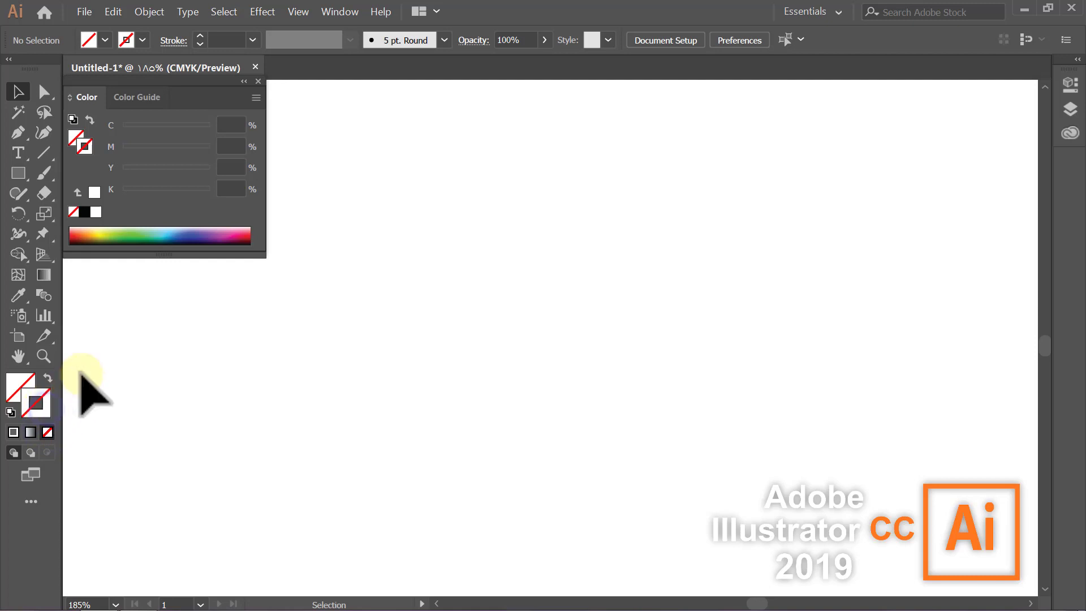
{"action": "left_click", "coordinate": [243, 81]}
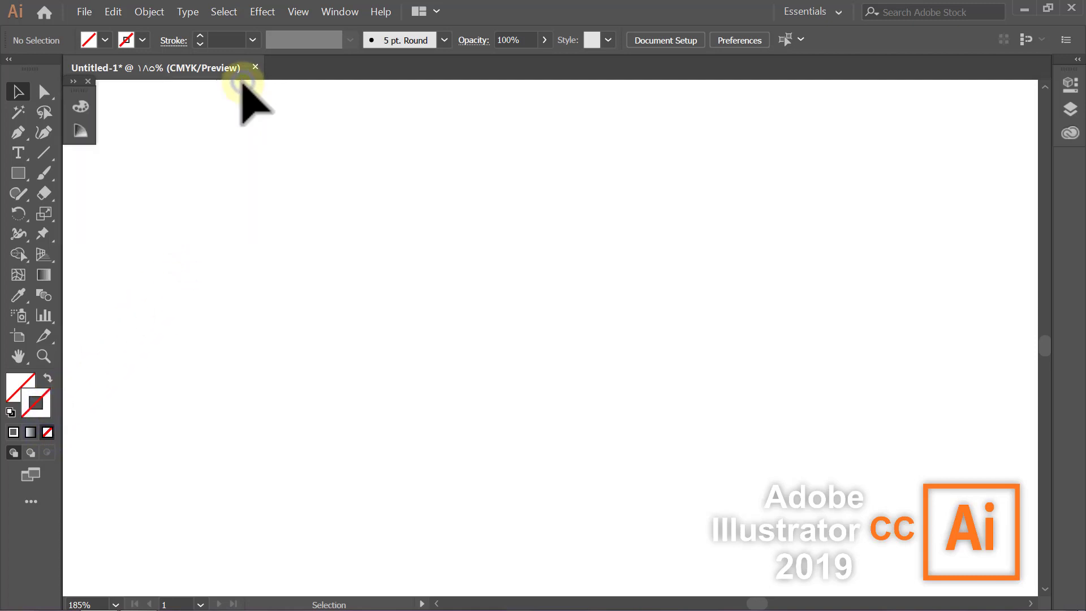
{"action": "left_click", "coordinate": [142, 39]}
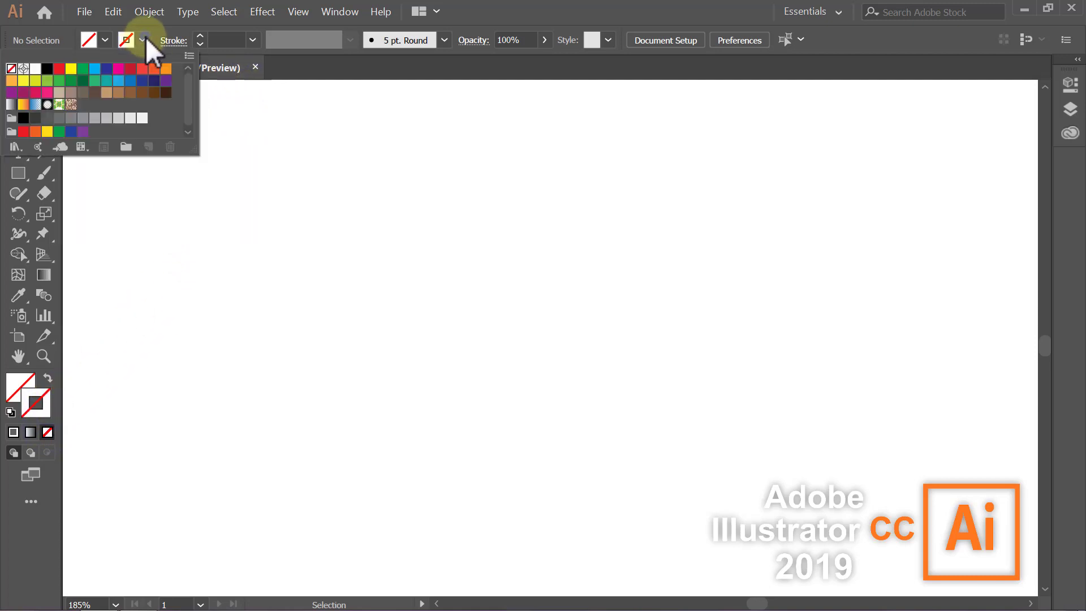
{"action": "left_click", "coordinate": [95, 69]}
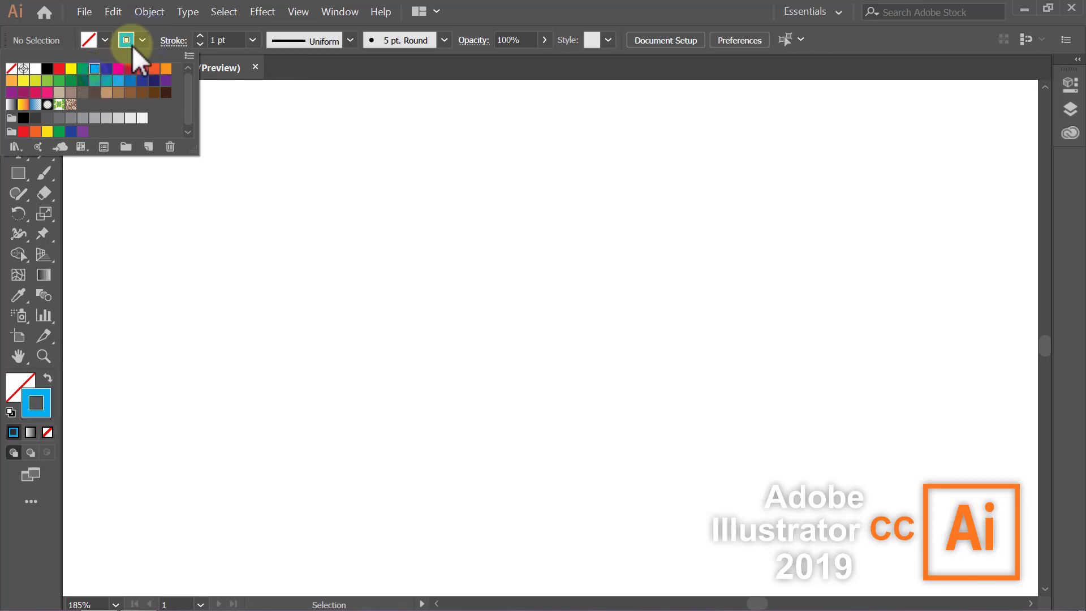
{"action": "left_click", "coordinate": [143, 38]}
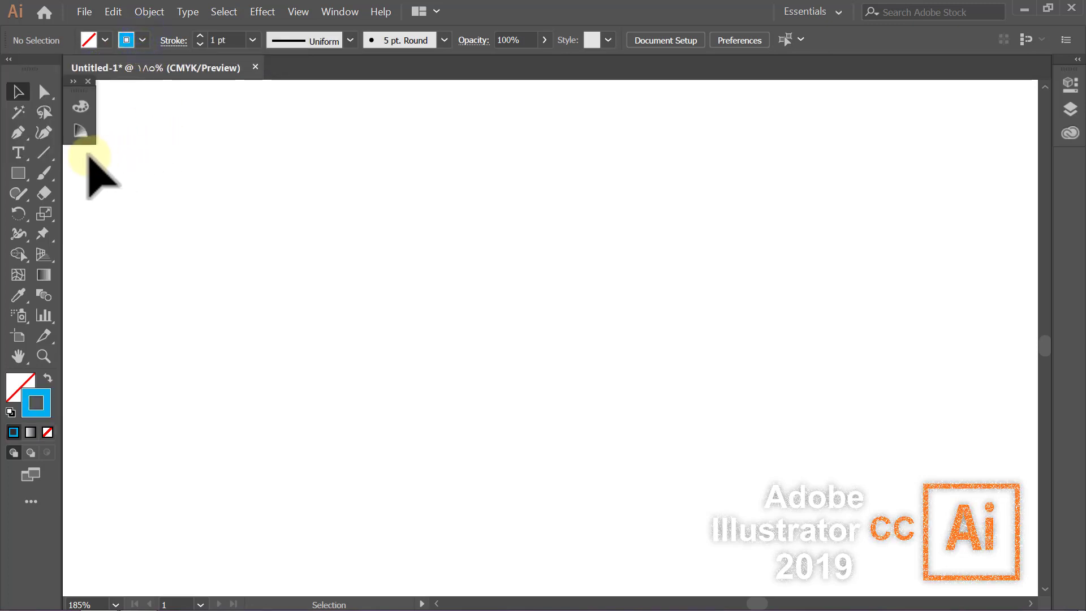
Draw a horizontal line running left from the canvas centre with the Line Segment tool.
{"action": "left_click", "coordinate": [43, 152]}
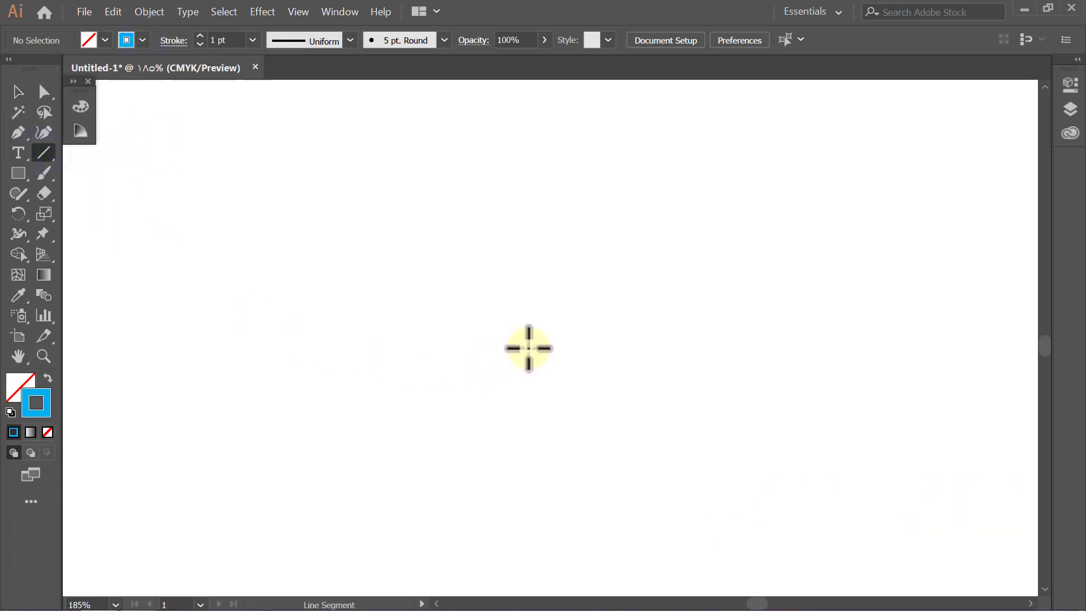
{"action": "left_click_drag", "start_coordinate": [549, 339], "coordinate": [289, 337]}
{"action": "key", "text": "v"}
{"action": "left_click", "coordinate": [289, 374]}
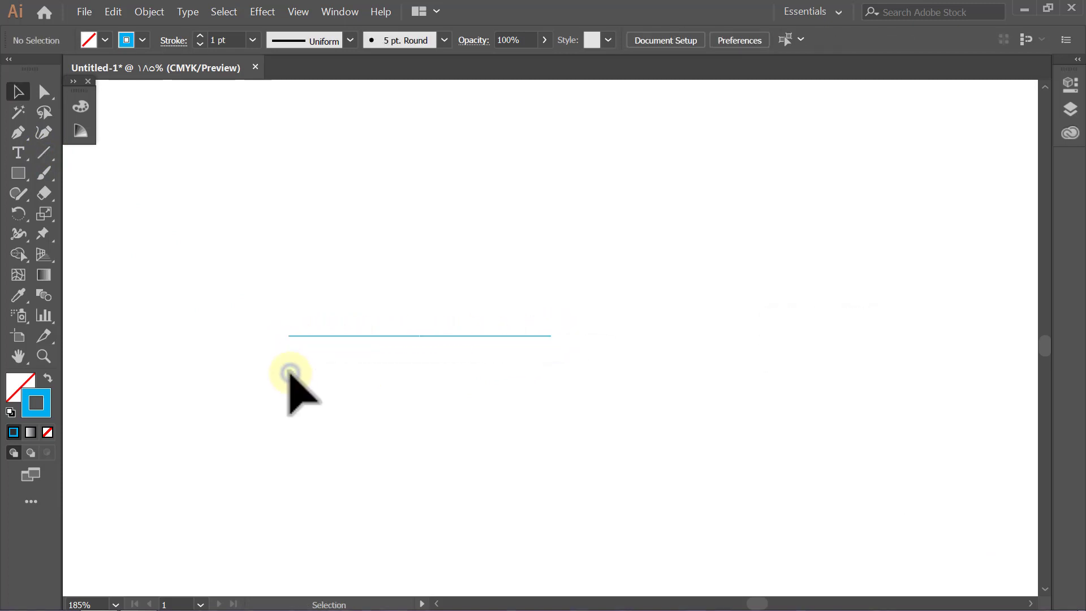
Switch the stroke colour to black.
{"action": "left_click", "coordinate": [143, 41]}
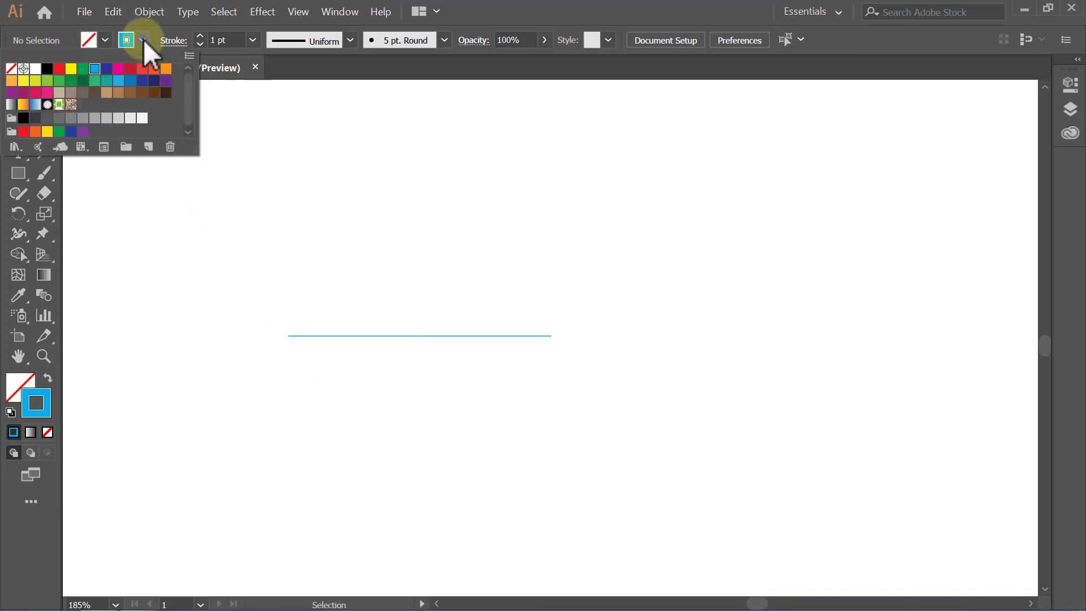
{"action": "left_click", "coordinate": [47, 68]}
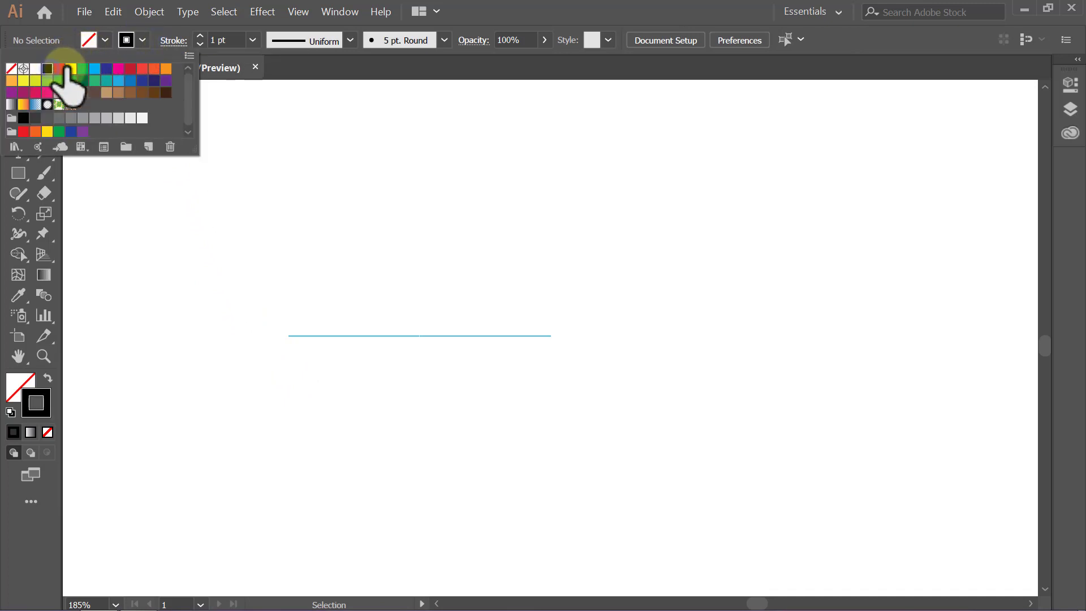
{"action": "left_click", "coordinate": [144, 40]}
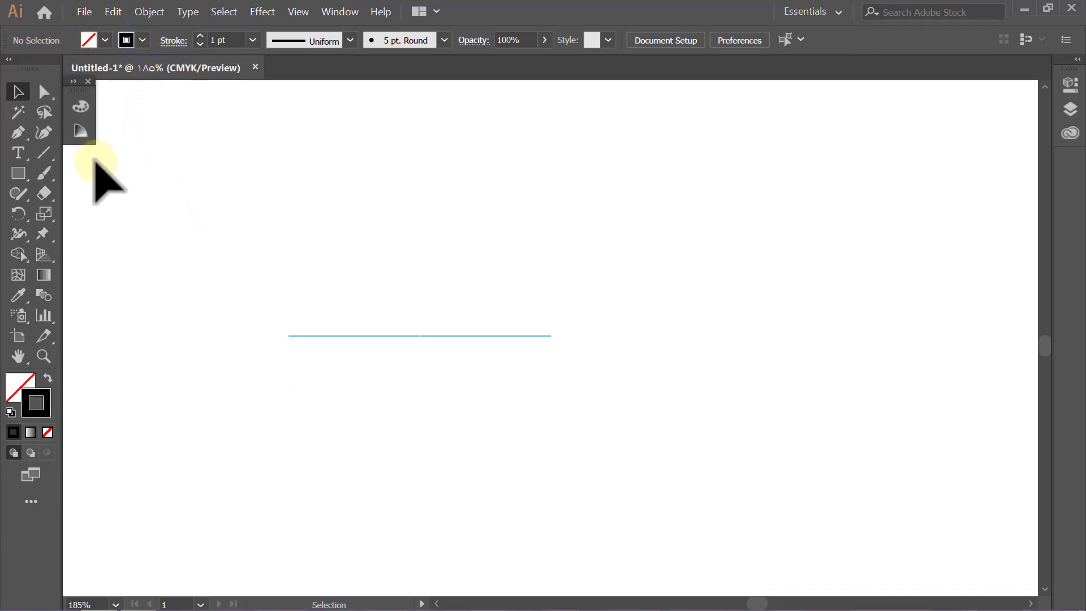
{"action": "left_click_drag", "start_coordinate": [21, 174], "coordinate": [81, 238]}
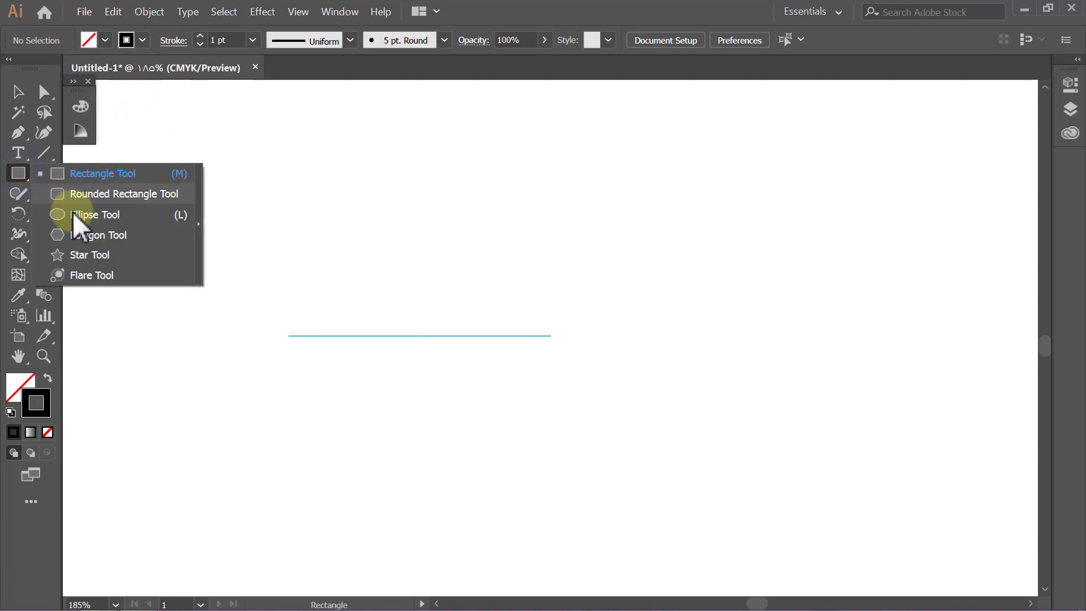
Draw a six-sided 230 px radius hexagon centred on the line's right end.
{"action": "left_click", "coordinate": [81, 237]}
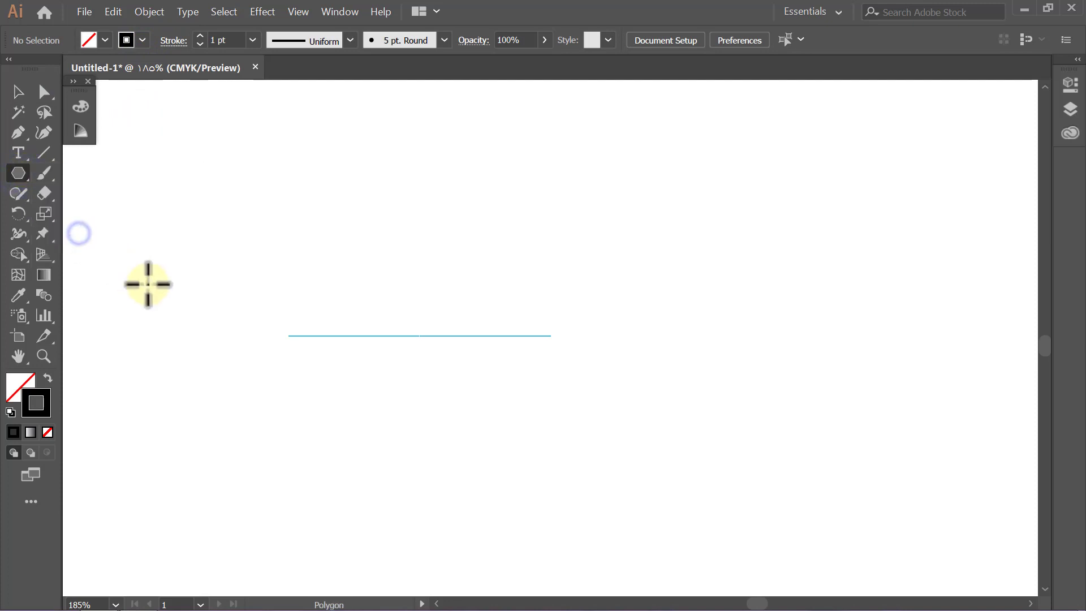
{"action": "left_click", "coordinate": [550, 336]}
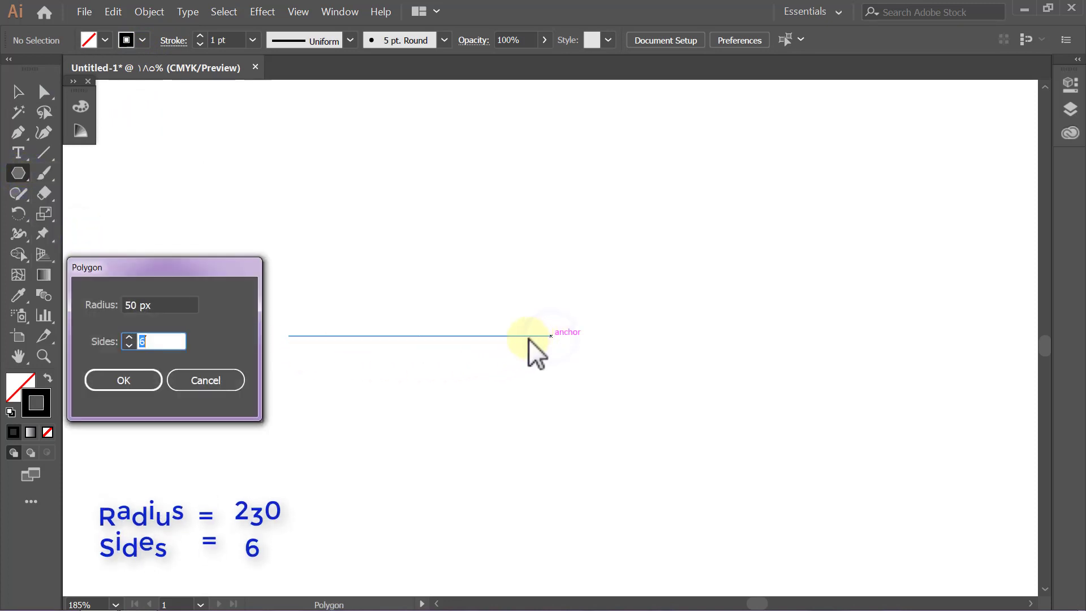
{"action": "left_click", "coordinate": [180, 300]}
{"action": "type", "text": "230"}
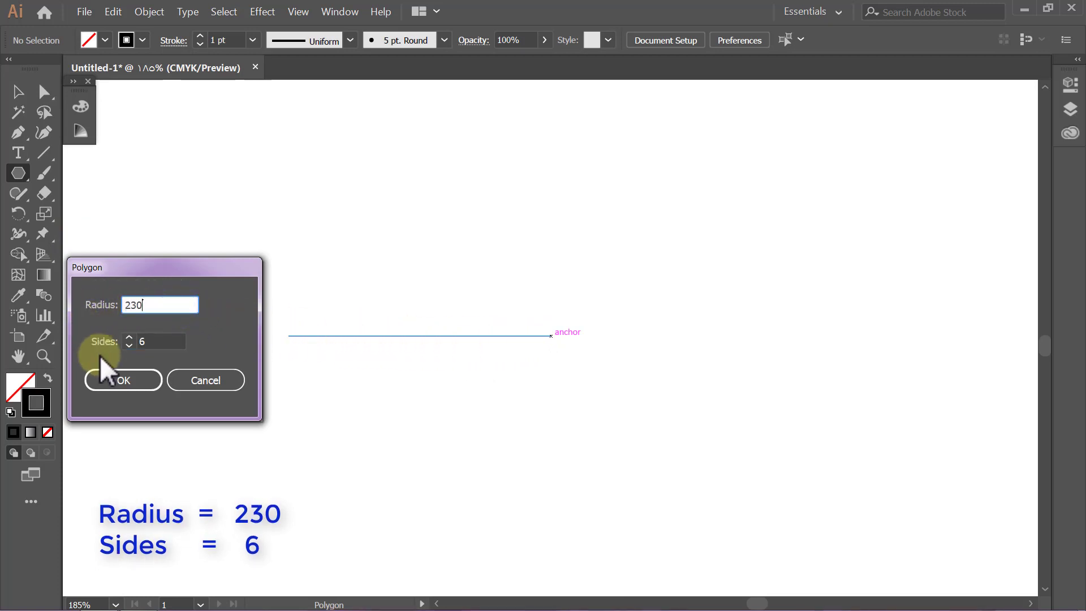
{"action": "left_click", "coordinate": [108, 379]}
{"action": "key", "text": "v"}
{"action": "left_click", "coordinate": [108, 378]}
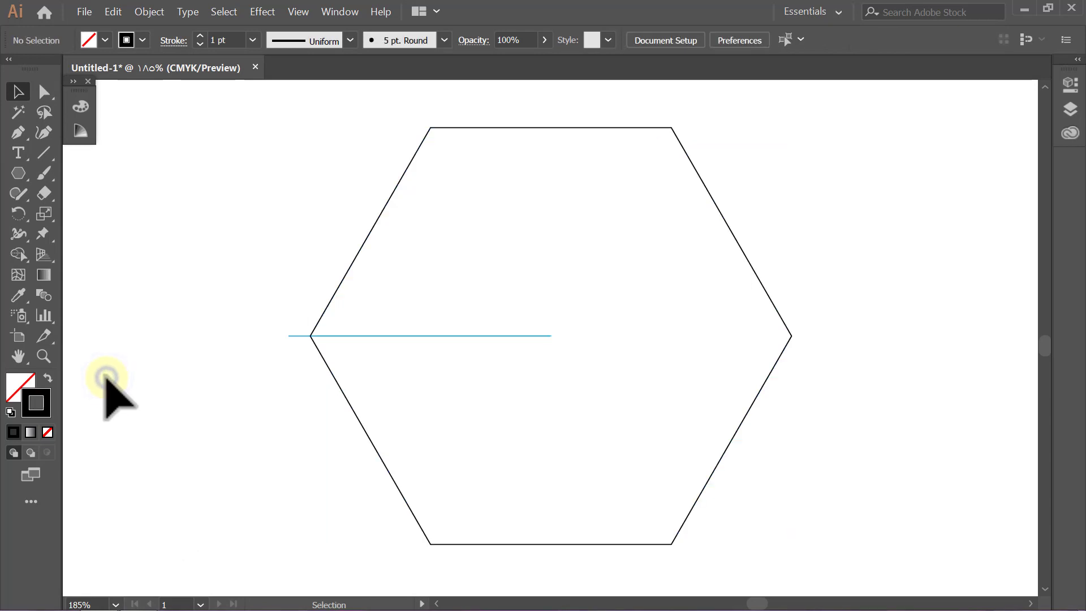
Add a 215 px radius inner hexagon at the same centre.
{"action": "left_click", "coordinate": [19, 175]}
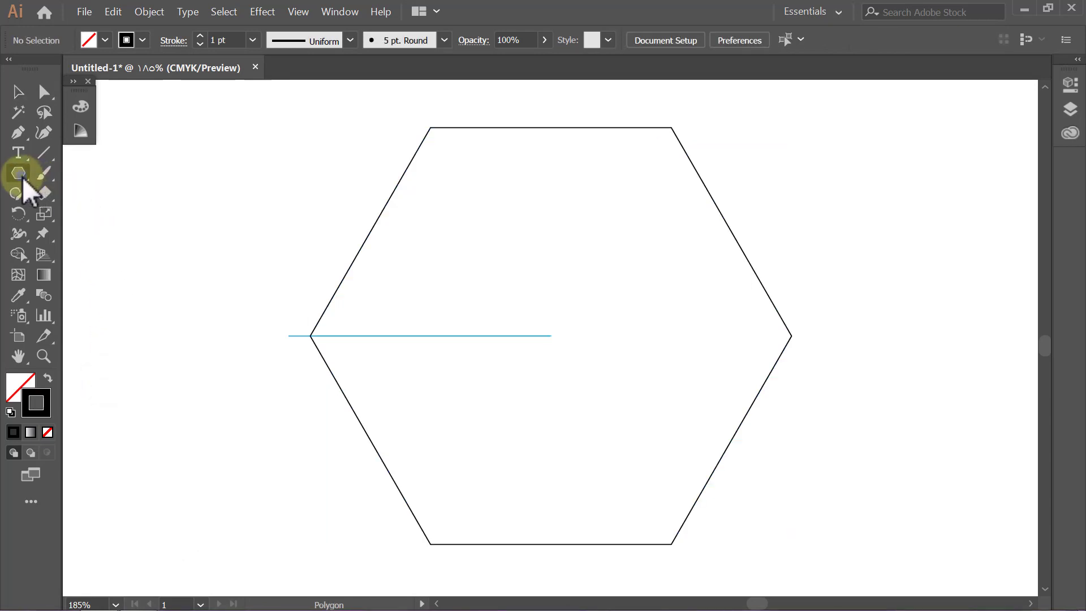
{"action": "left_click", "coordinate": [552, 336]}
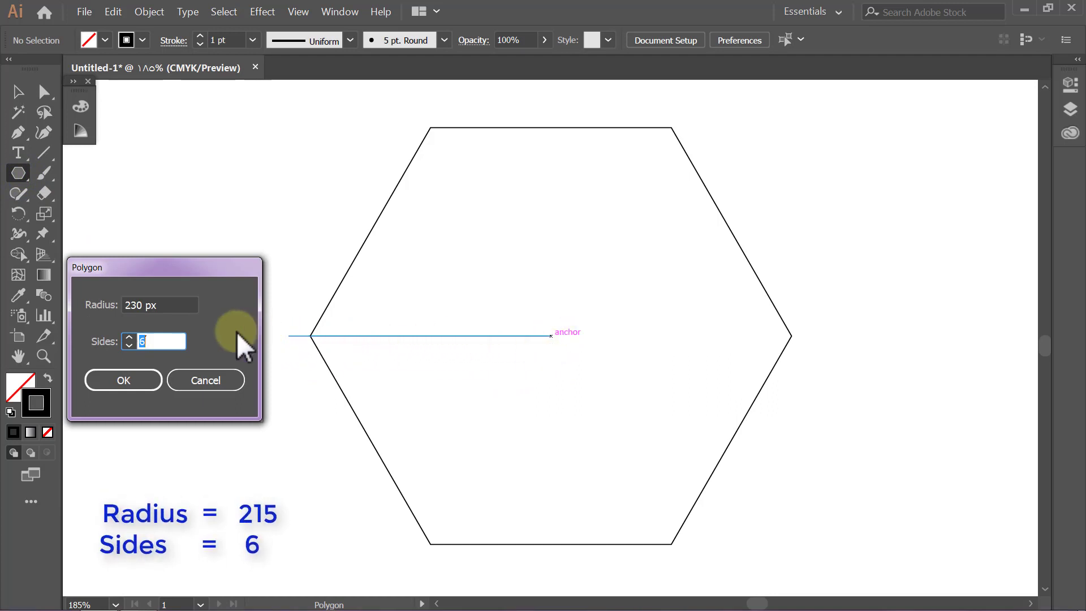
{"action": "left_click", "coordinate": [149, 304]}
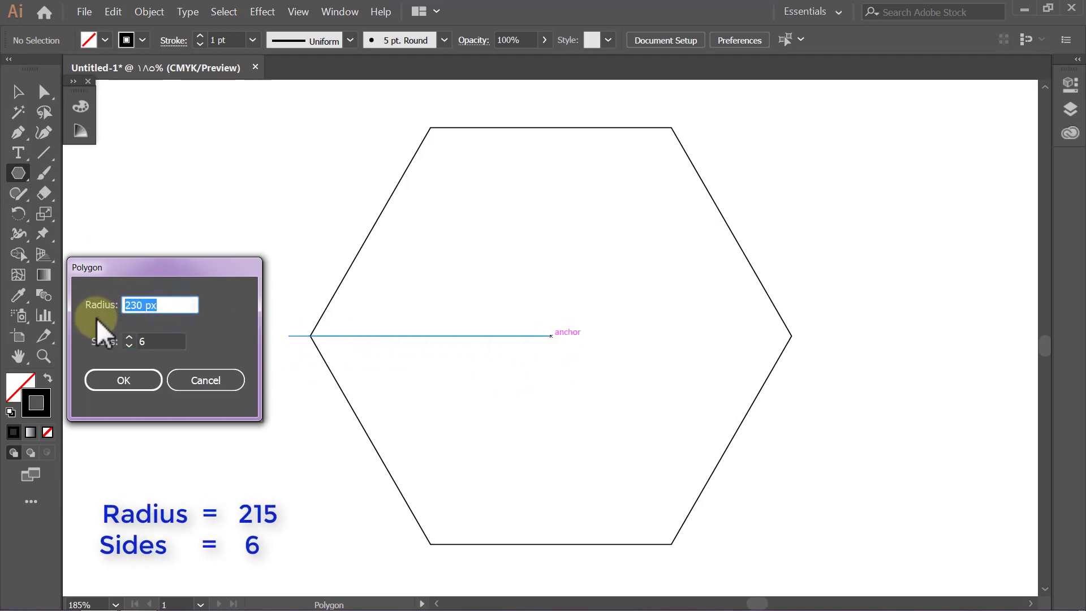
{"action": "type", "text": "215"}
{"action": "left_click", "coordinate": [114, 376]}
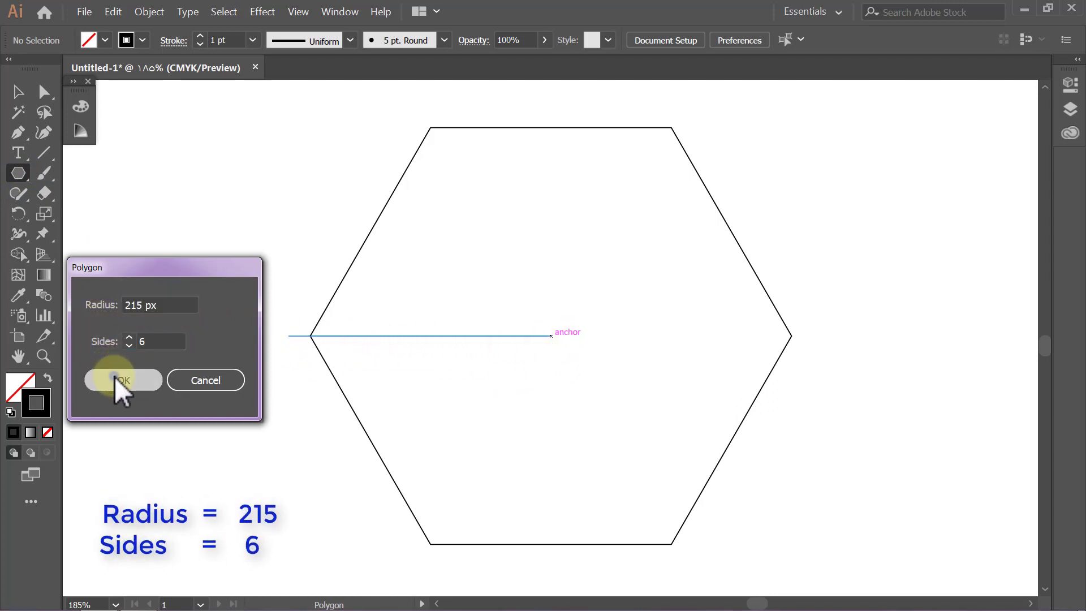
{"action": "key", "text": "v"}
{"action": "left_click", "coordinate": [116, 371]}
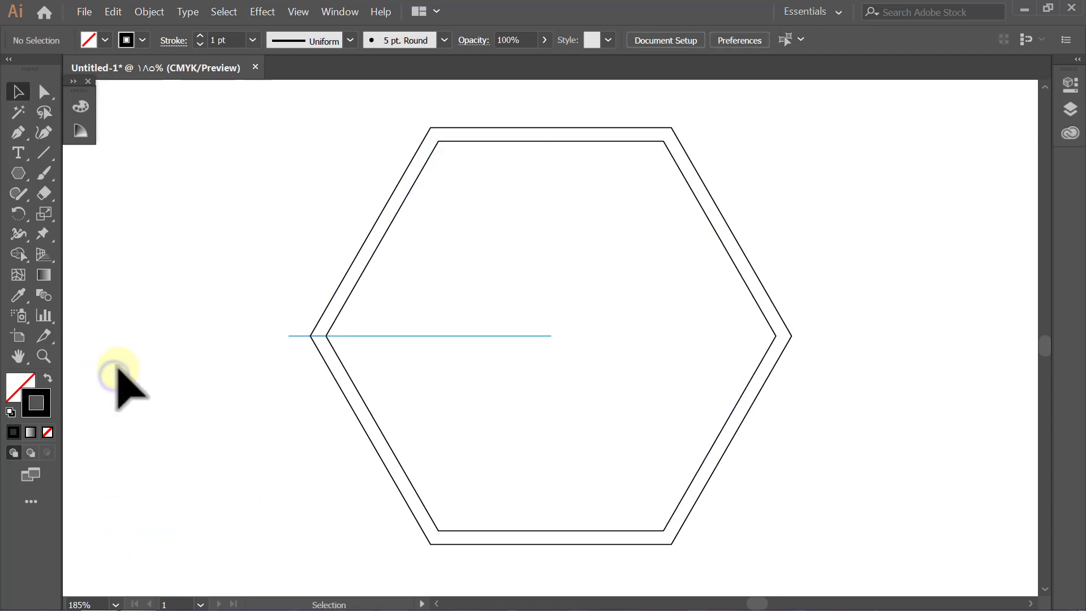
Draw a 132.5 px radius hexagon at the hexagons' centre.
{"action": "left_click", "coordinate": [18, 179]}
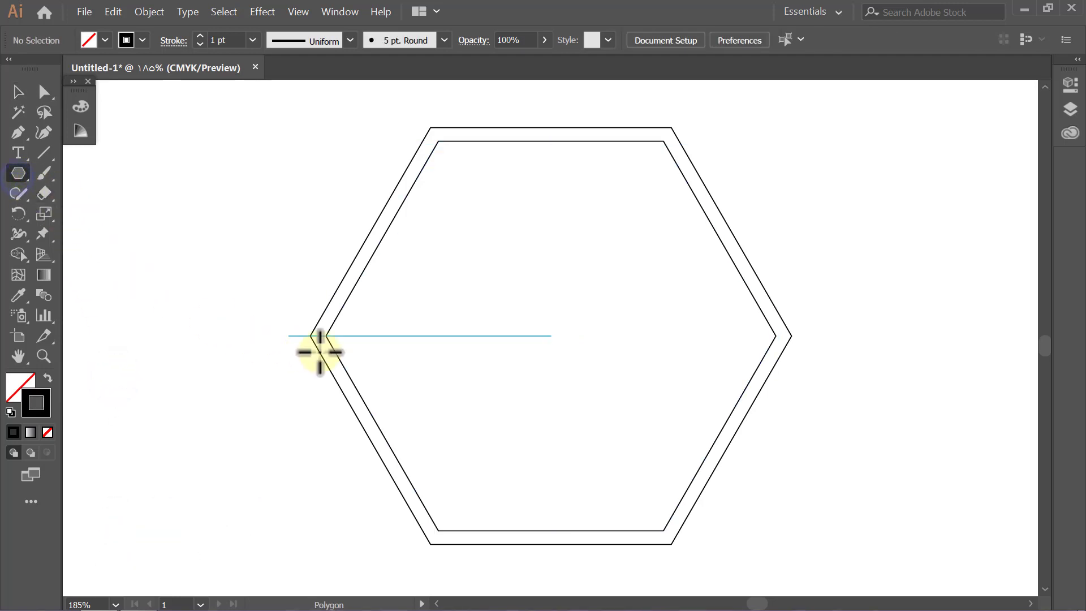
{"action": "left_click", "coordinate": [552, 336]}
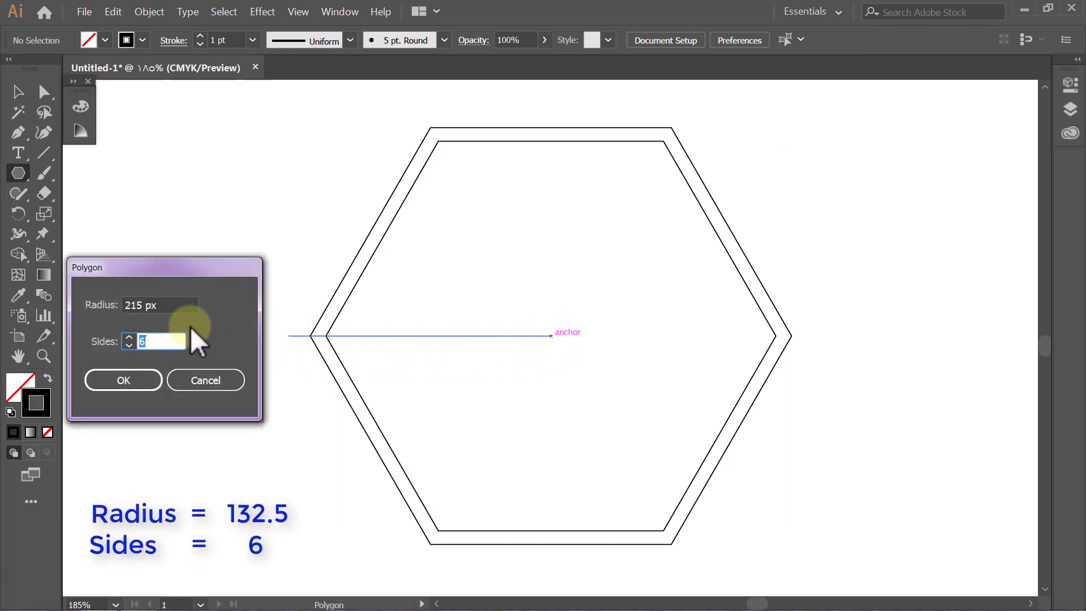
{"action": "left_click_drag", "start_coordinate": [178, 306], "coordinate": [126, 302]}
{"action": "type", "text": "1"}
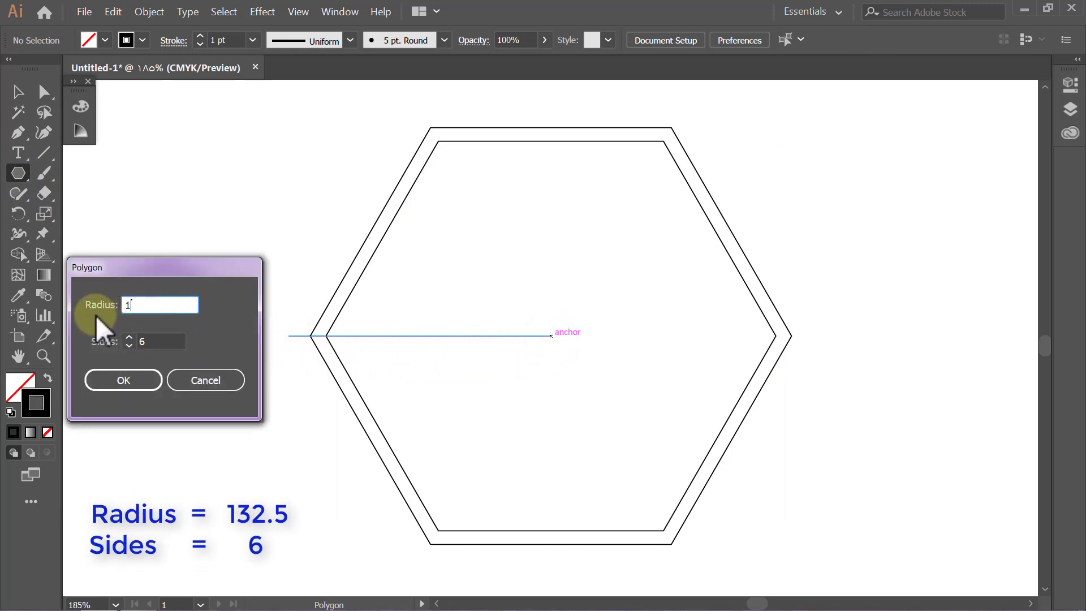
{"action": "type", "text": "32.5"}
{"action": "left_click", "coordinate": [117, 375]}
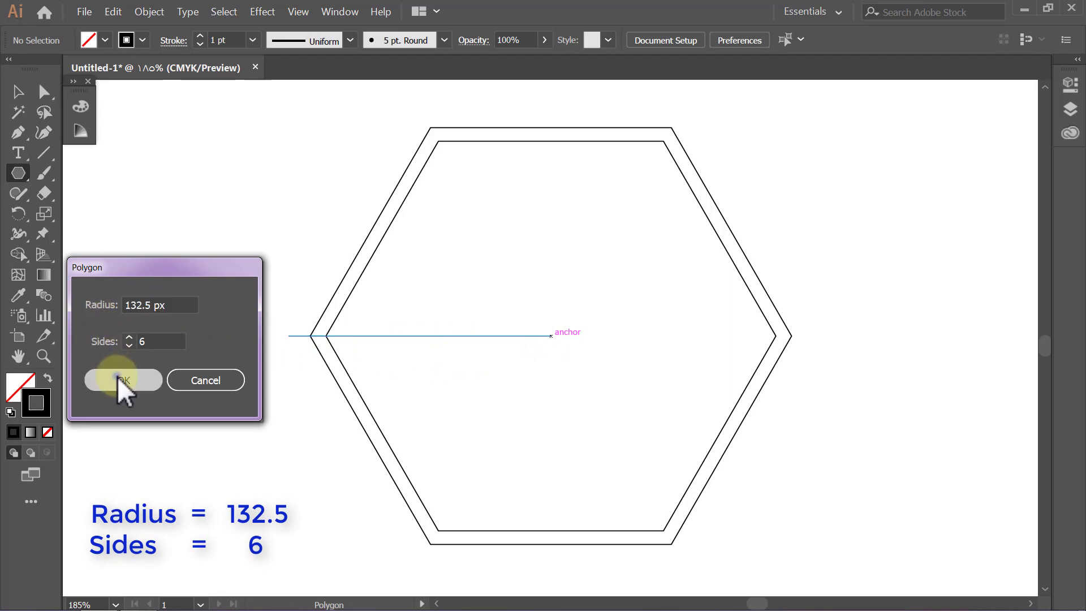
{"action": "left_click", "coordinate": [117, 376]}
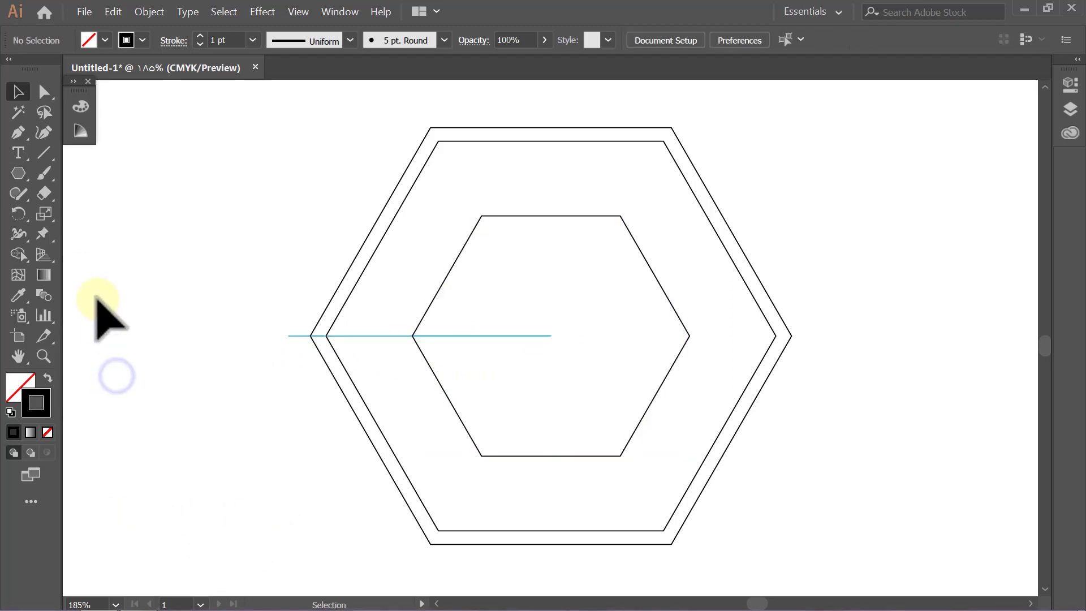
Add a 117.5 px radius hexagon at the centre, then marquee-select the hexagons.
{"action": "left_click", "coordinate": [19, 174]}
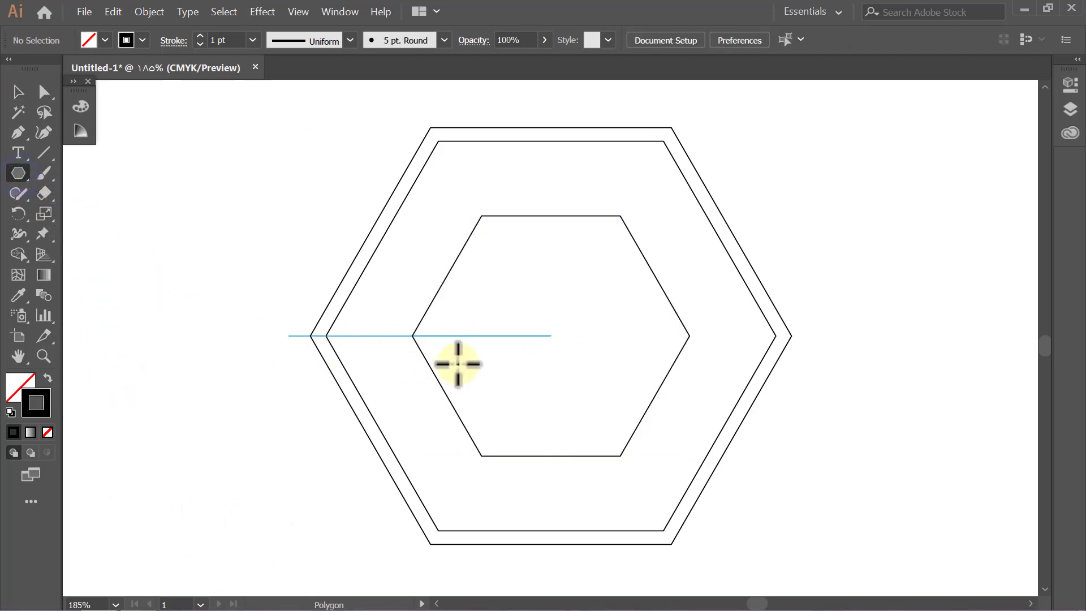
{"action": "left_click", "coordinate": [553, 336]}
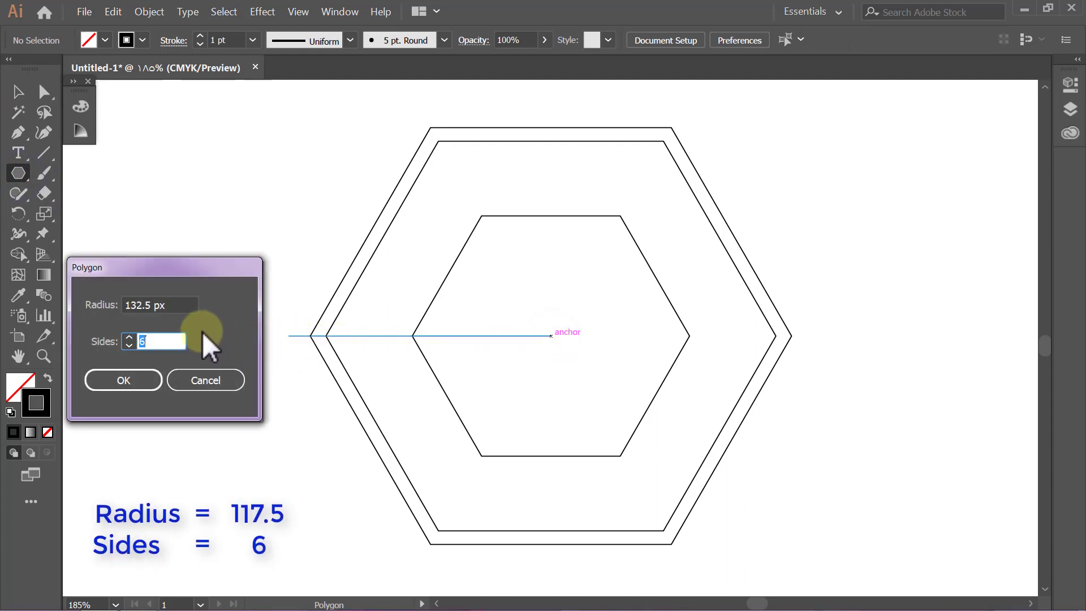
{"action": "left_click_drag", "start_coordinate": [180, 304], "coordinate": [123, 305]}
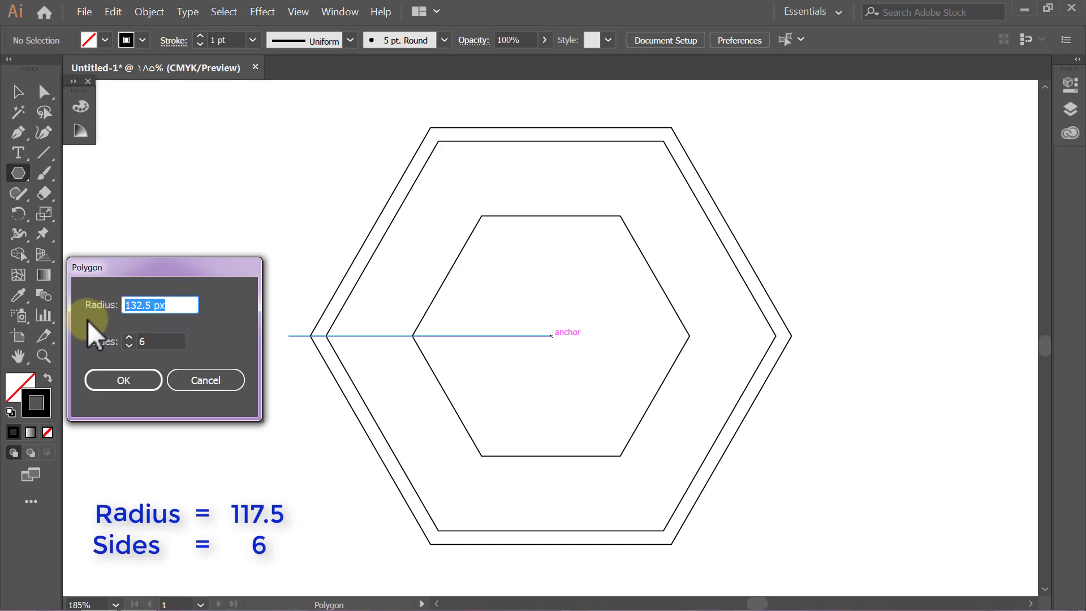
{"action": "type", "text": "117.5"}
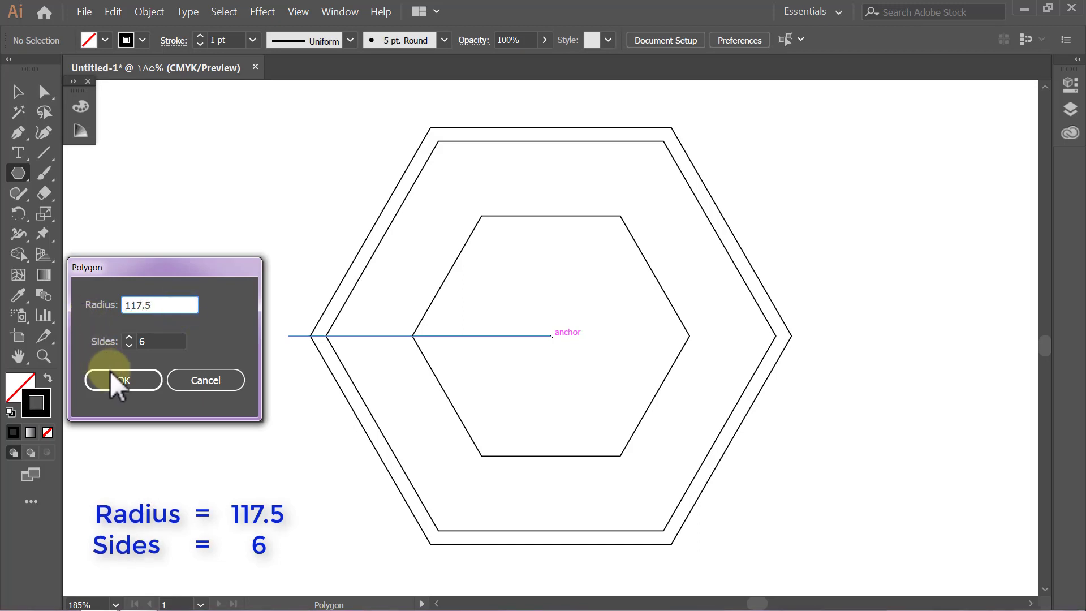
{"action": "left_click", "coordinate": [113, 376]}
{"action": "key", "text": "v"}
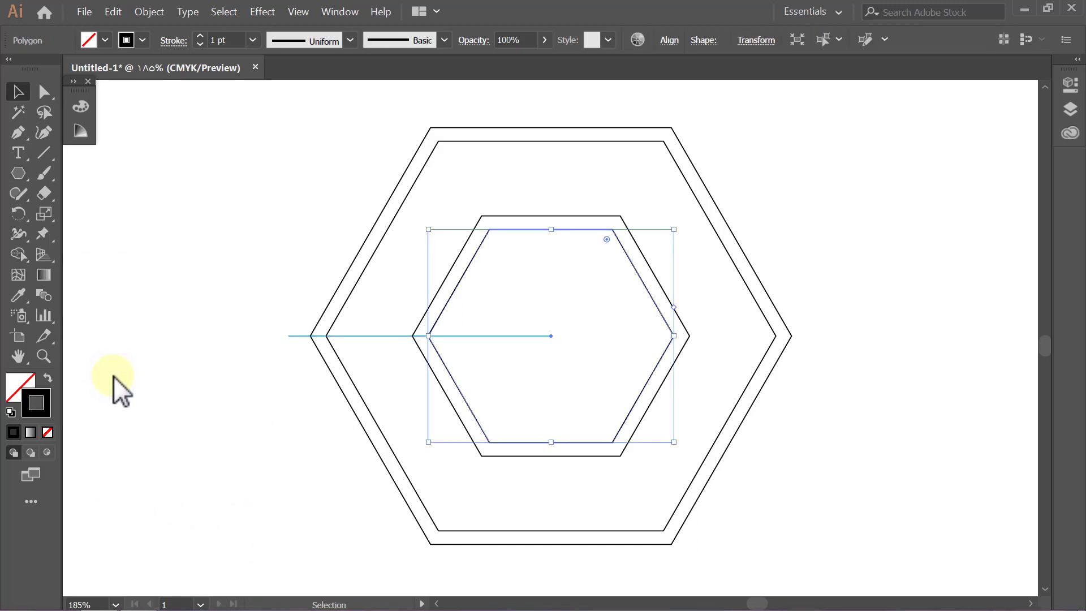
{"action": "left_click", "coordinate": [113, 375]}
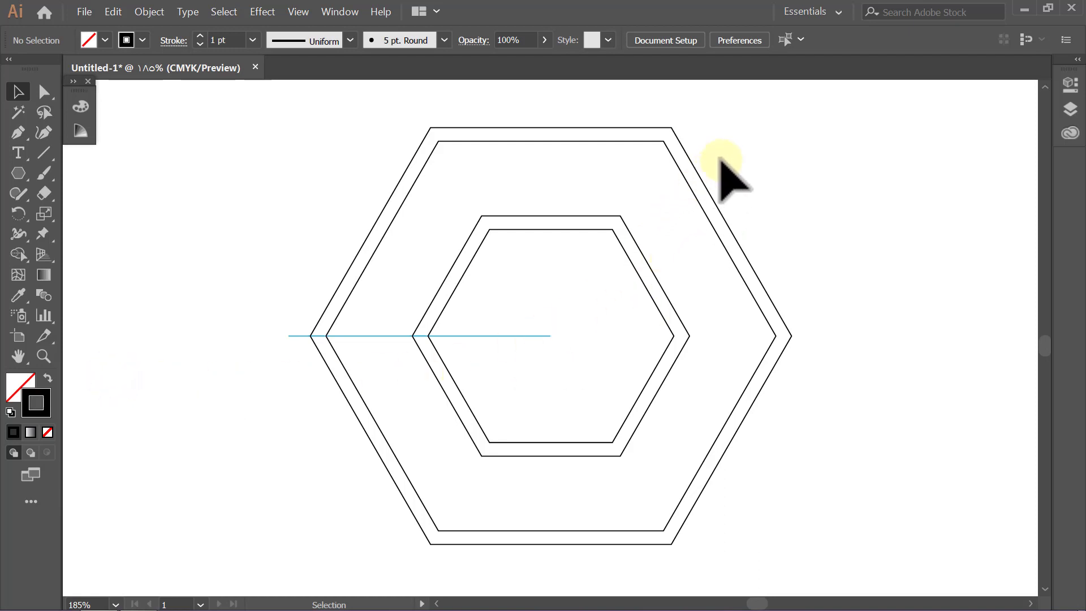
{"action": "left_click_drag", "start_coordinate": [720, 162], "coordinate": [570, 267]}
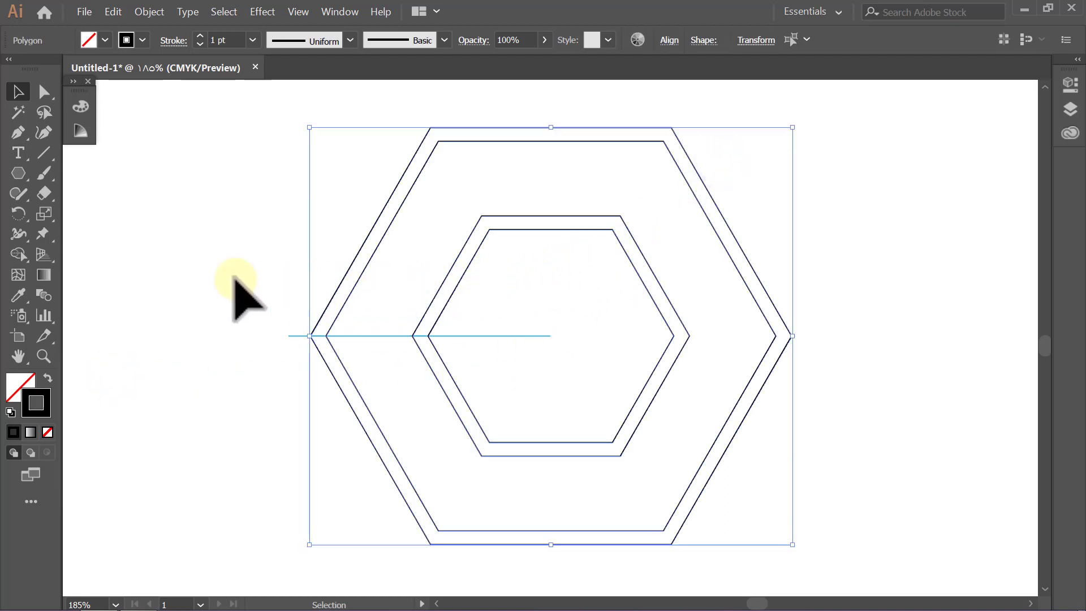
Rotate the selected hexagons by 30° and deselect them.
{"action": "double_click", "coordinate": [18, 213]}
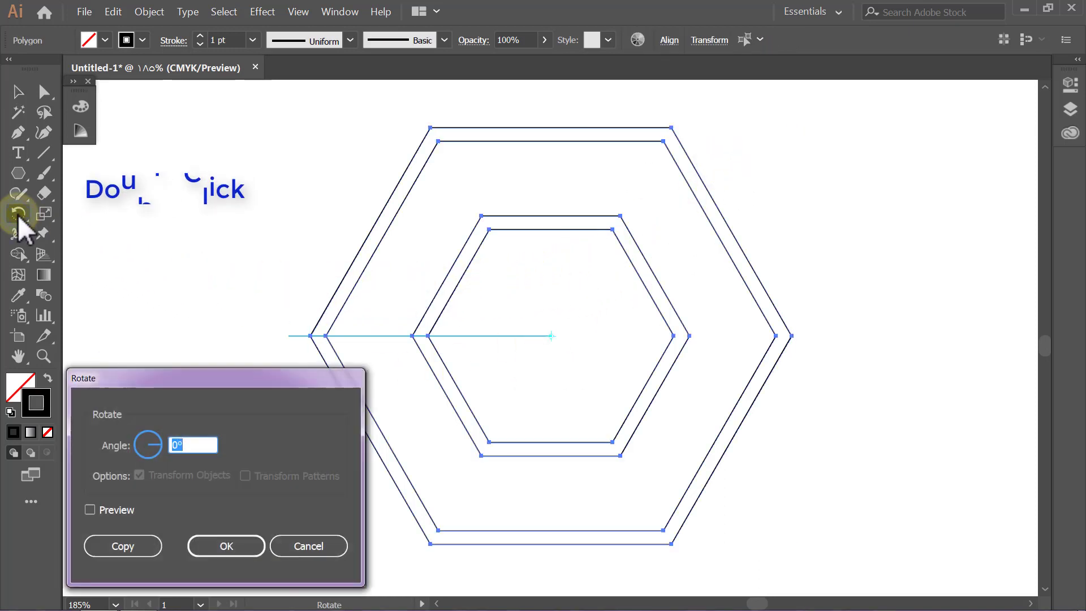
{"action": "type", "text": "3"}
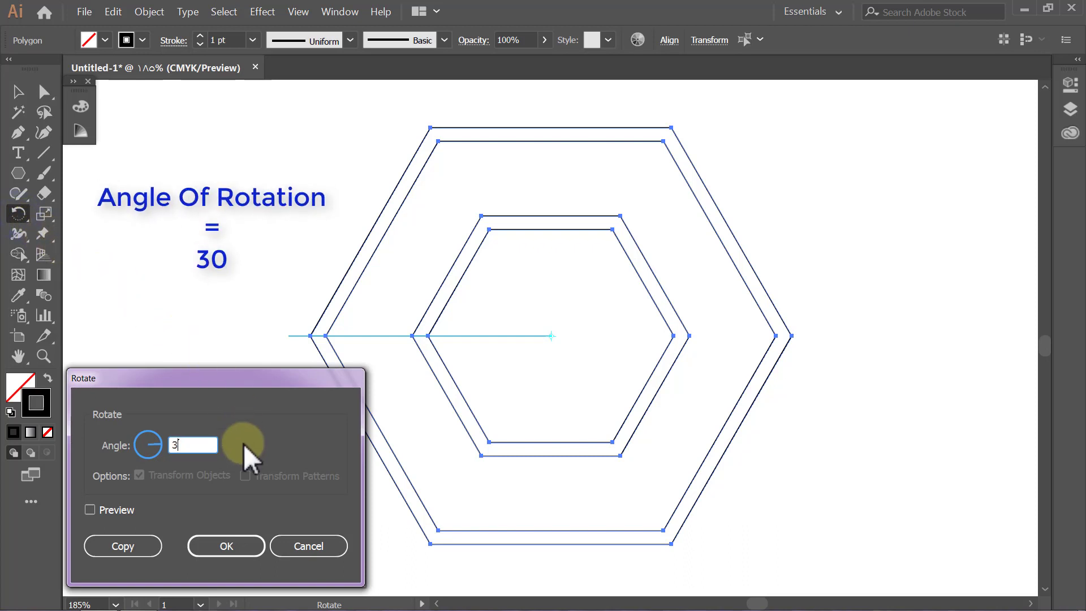
{"action": "type", "text": "0"}
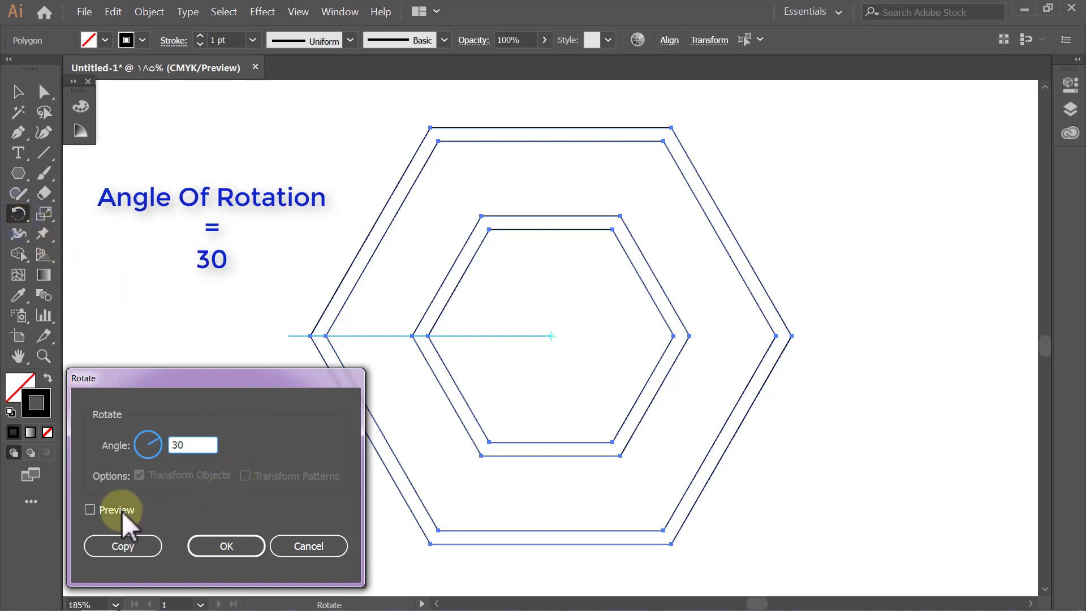
{"action": "left_click", "coordinate": [121, 511]}
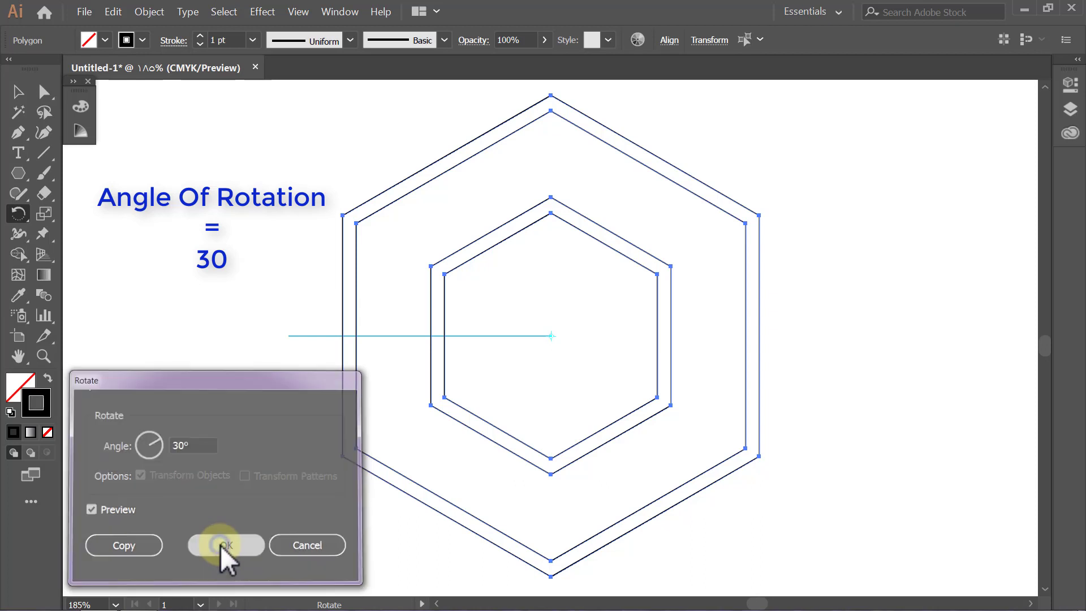
{"action": "left_click", "coordinate": [220, 545]}
{"action": "key", "text": "v"}
{"action": "left_click", "coordinate": [220, 544]}
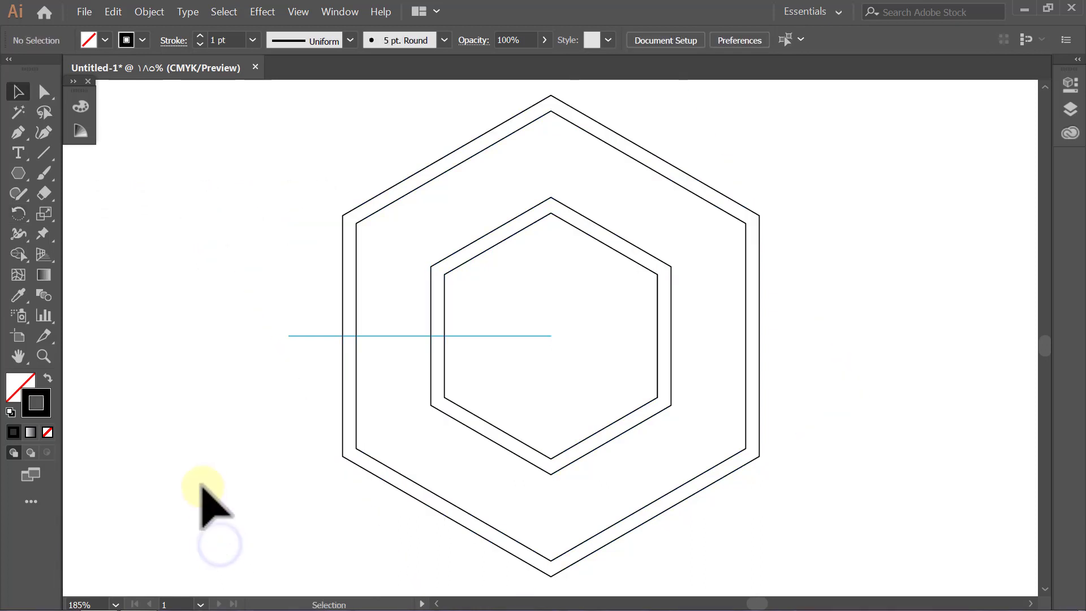
With a red stroke, draw three vertical lines down from the hexagons' lower-right corners.
{"action": "left_click", "coordinate": [139, 37]}
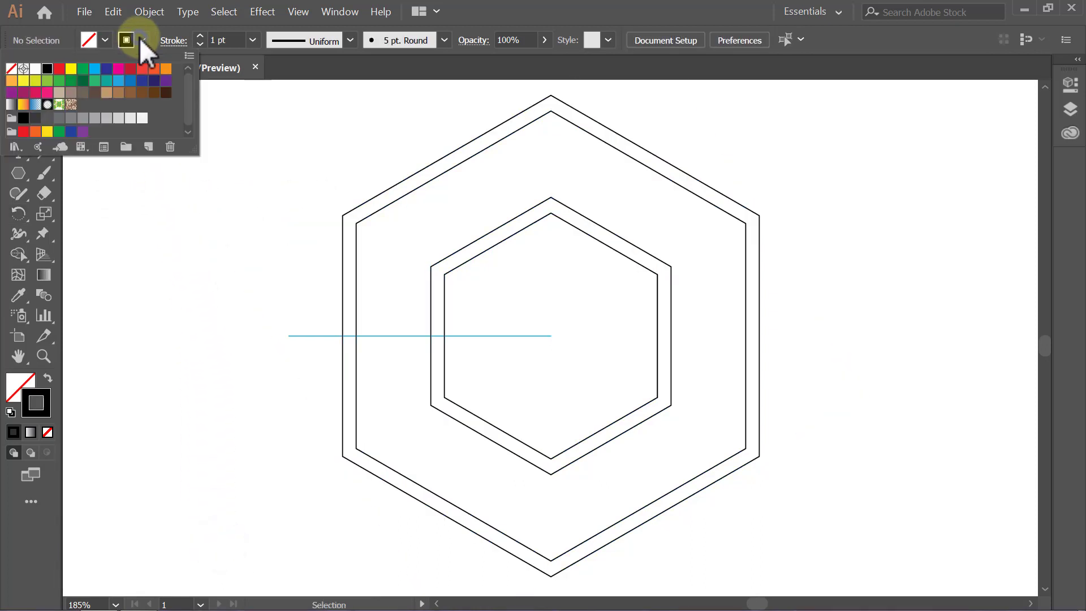
{"action": "left_click", "coordinate": [59, 68]}
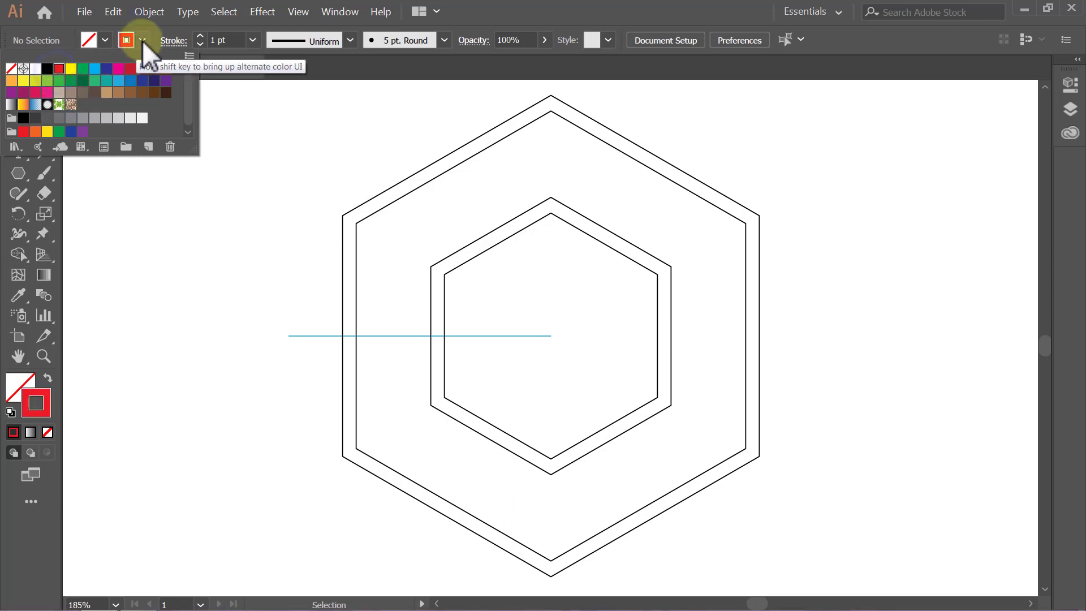
{"action": "left_click", "coordinate": [157, 169]}
{"action": "left_click", "coordinate": [45, 154]}
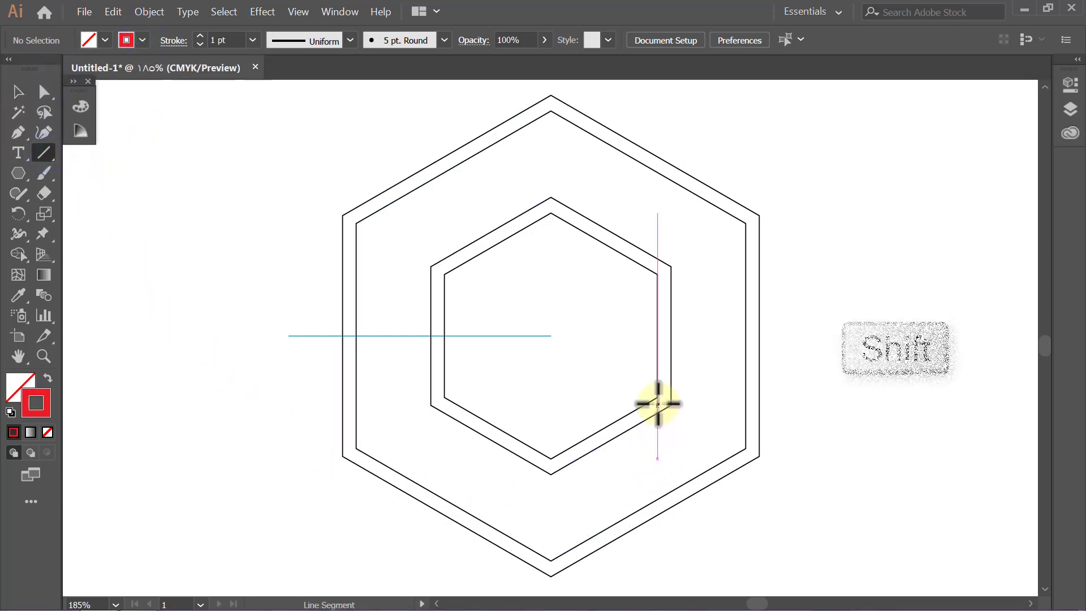
{"action": "left_click_drag", "start_coordinate": [656, 399], "coordinate": [663, 566]}
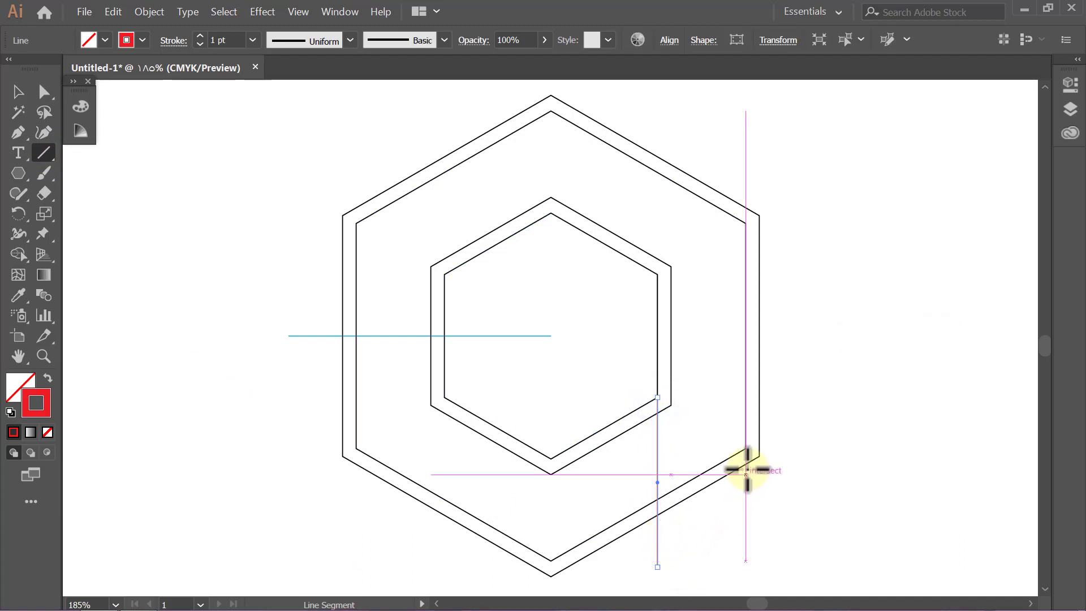
{"action": "left_click_drag", "start_coordinate": [746, 451], "coordinate": [739, 577]}
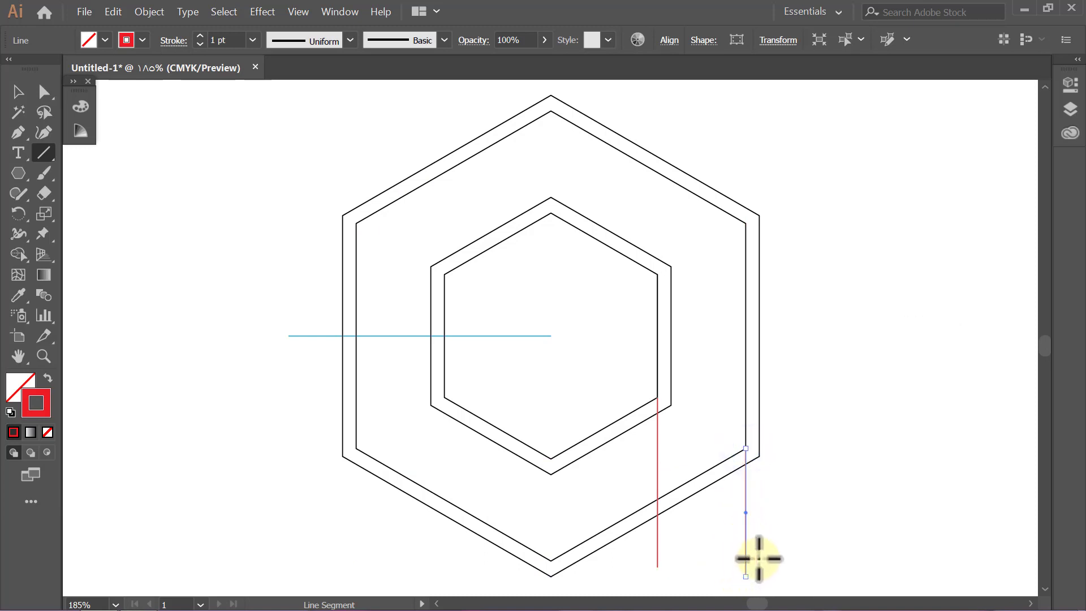
{"action": "left_click_drag", "start_coordinate": [671, 405], "coordinate": [692, 577]}
{"action": "key", "text": "v"}
{"action": "left_click", "coordinate": [809, 513]}
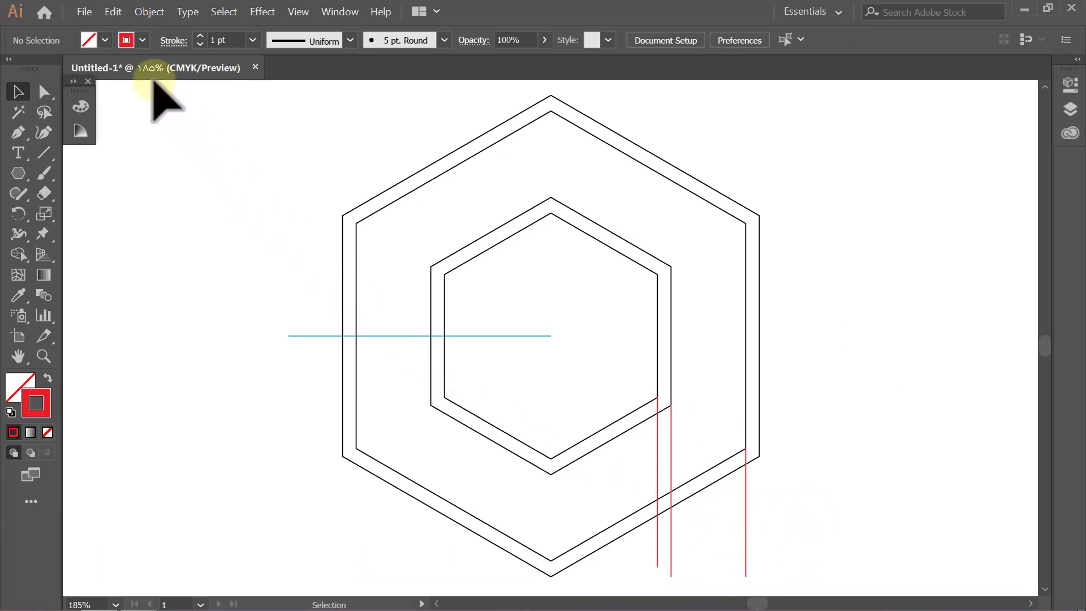
Switch the stroke colour to green.
{"action": "left_click", "coordinate": [142, 41]}
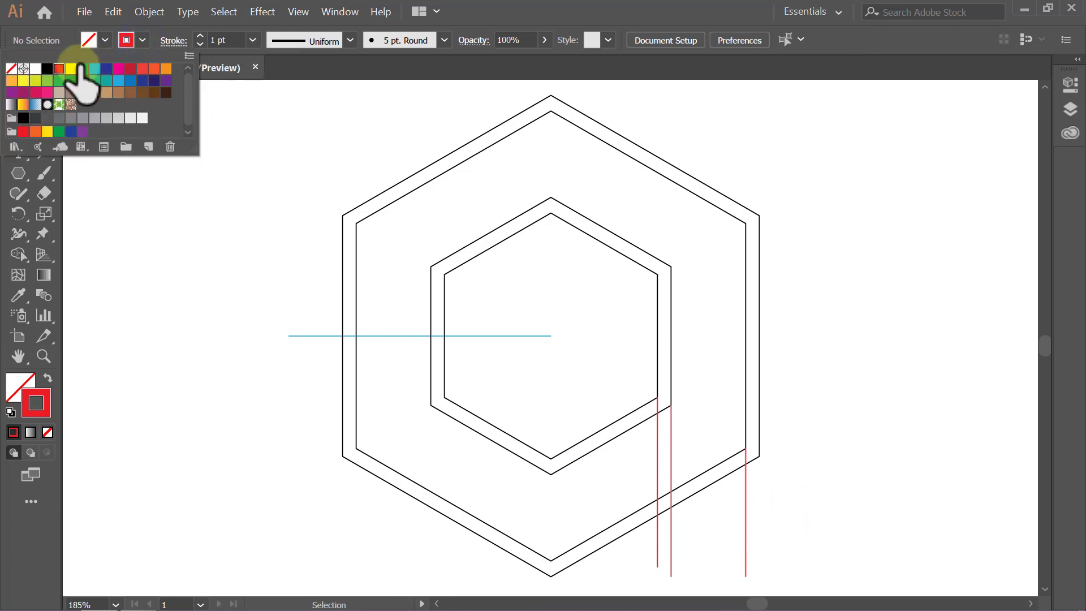
{"action": "left_click", "coordinate": [82, 69]}
{"action": "left_click", "coordinate": [141, 40]}
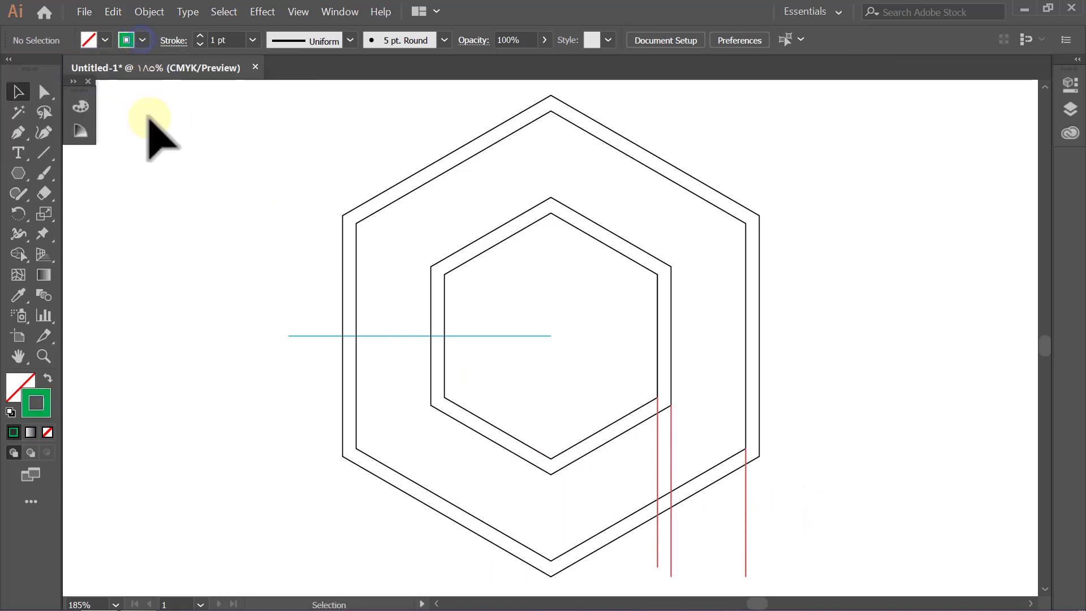
Draw a 40 × 40 px circle at the hexagon centre with the Ellipse tool.
{"action": "left_click", "coordinate": [19, 172]}
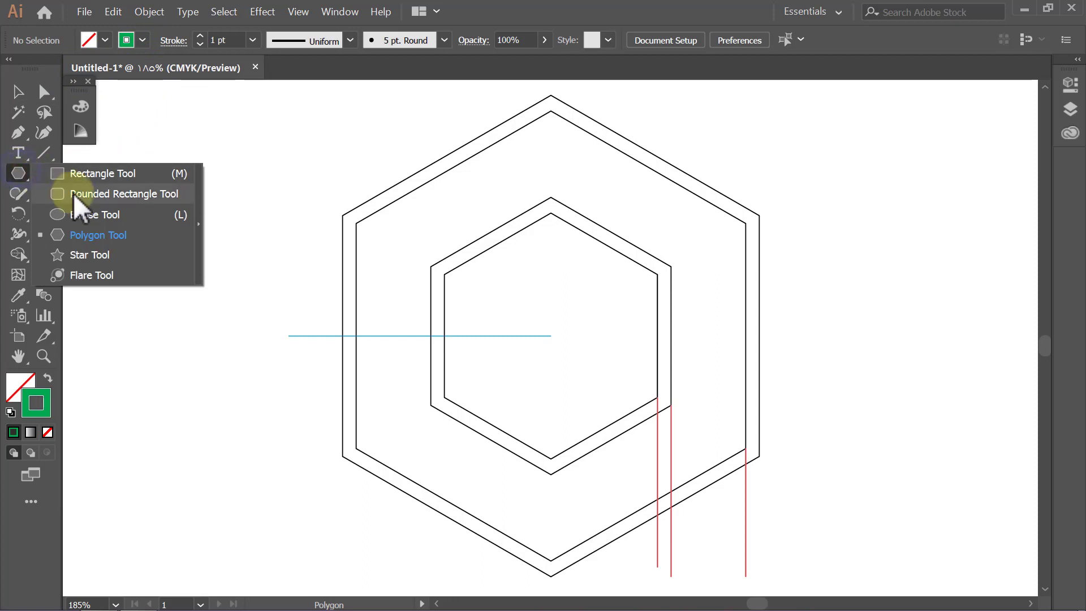
{"action": "left_click", "coordinate": [90, 215]}
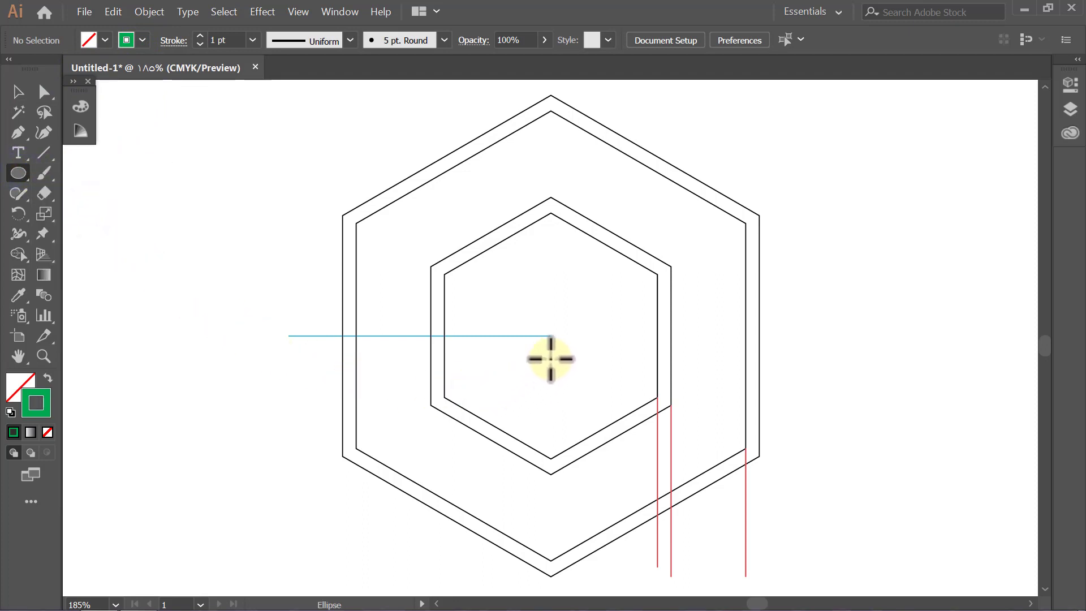
{"action": "left_click", "coordinate": [550, 338], "text": "alt"}
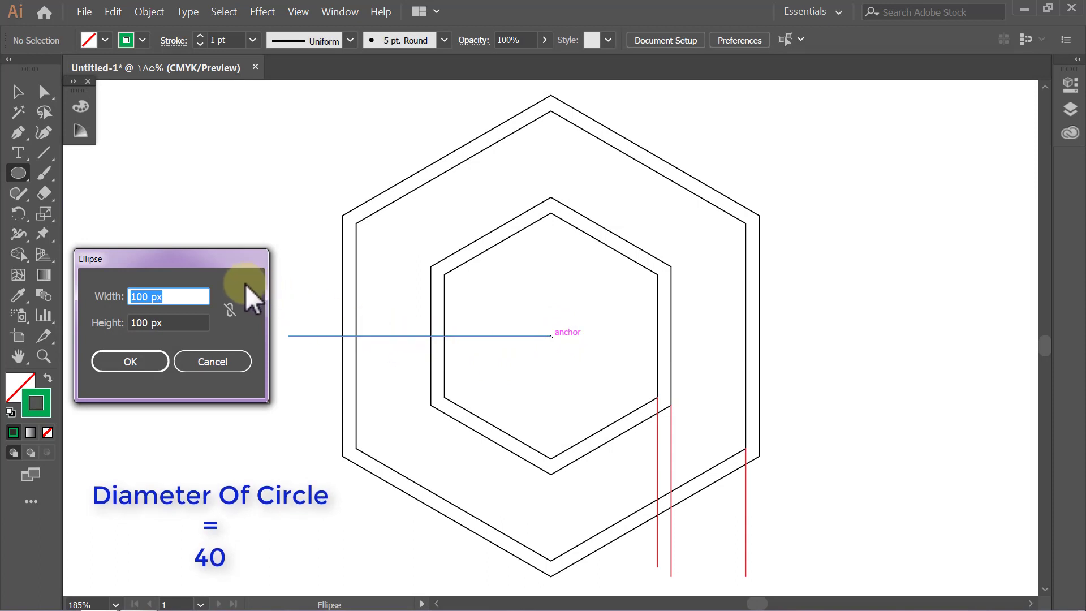
{"action": "type", "text": "40"}
{"action": "key", "text": "Tab"}
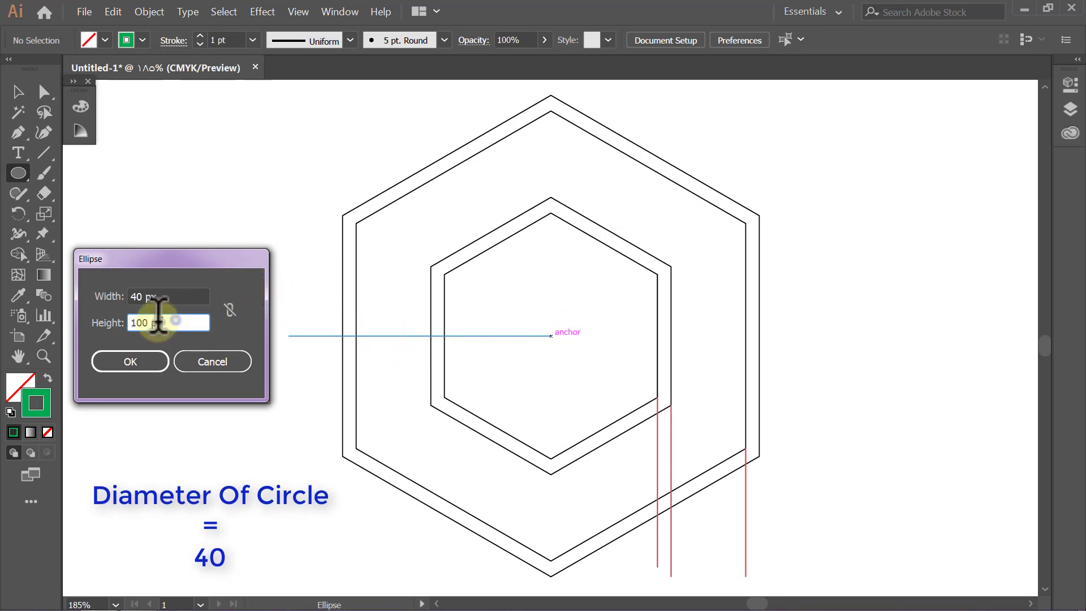
{"action": "type", "text": "40"}
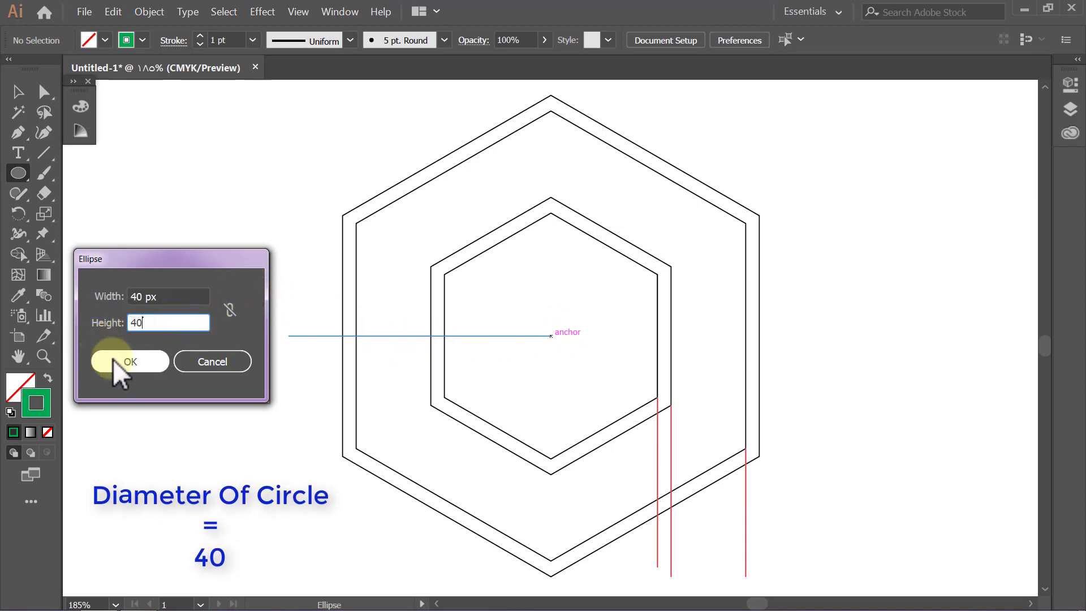
{"action": "left_click", "coordinate": [113, 361]}
{"action": "left_click", "coordinate": [113, 361]}
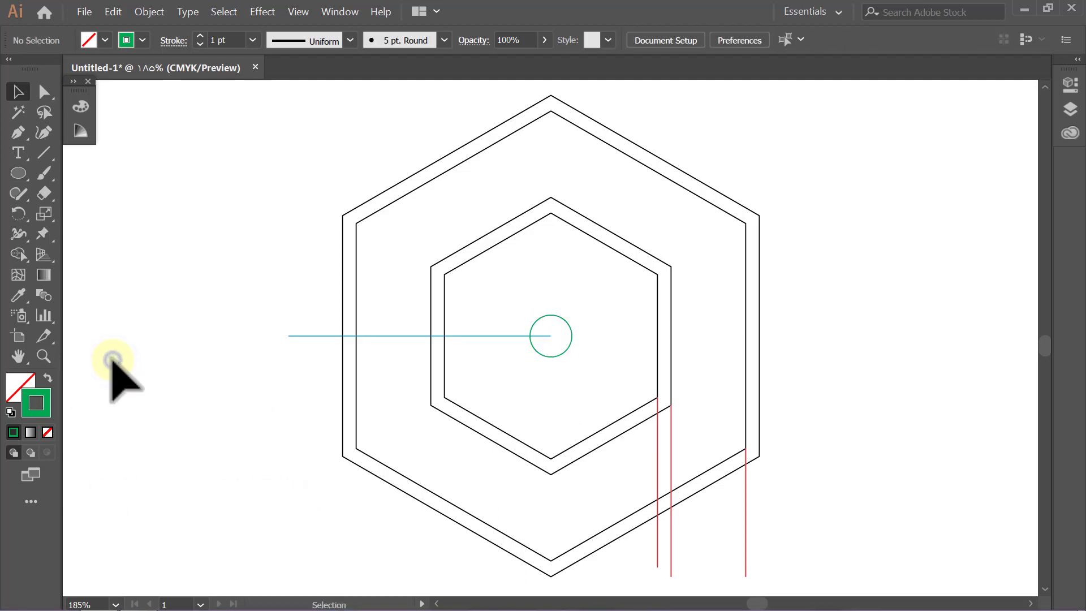
Copy the green circle 94.749 px right and 152.211 px down via the Move dialog.
{"action": "left_click", "coordinate": [536, 349]}
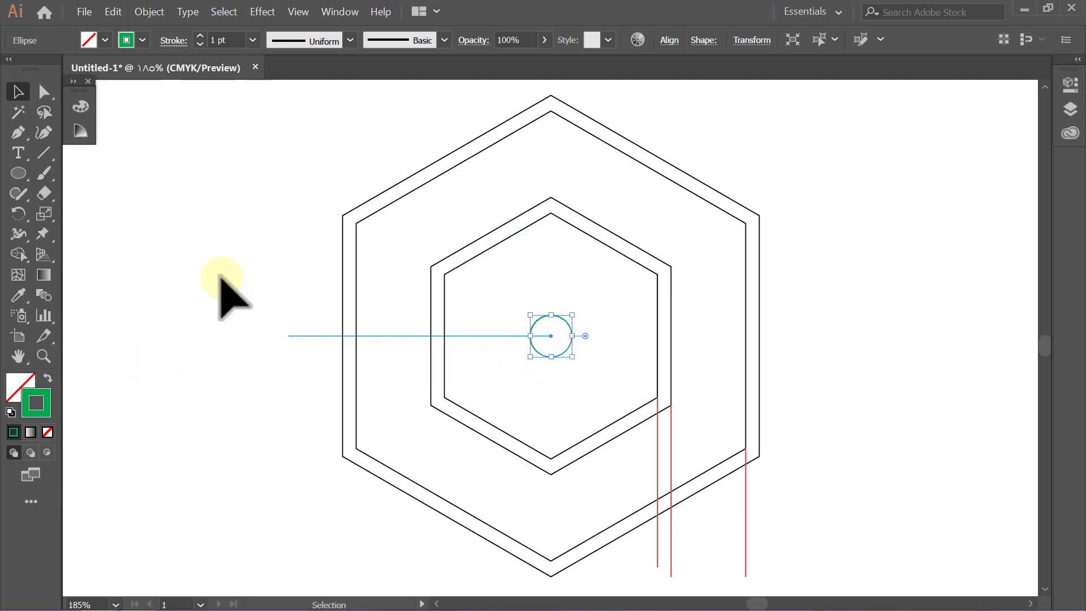
{"action": "double_click", "coordinate": [43, 93]}
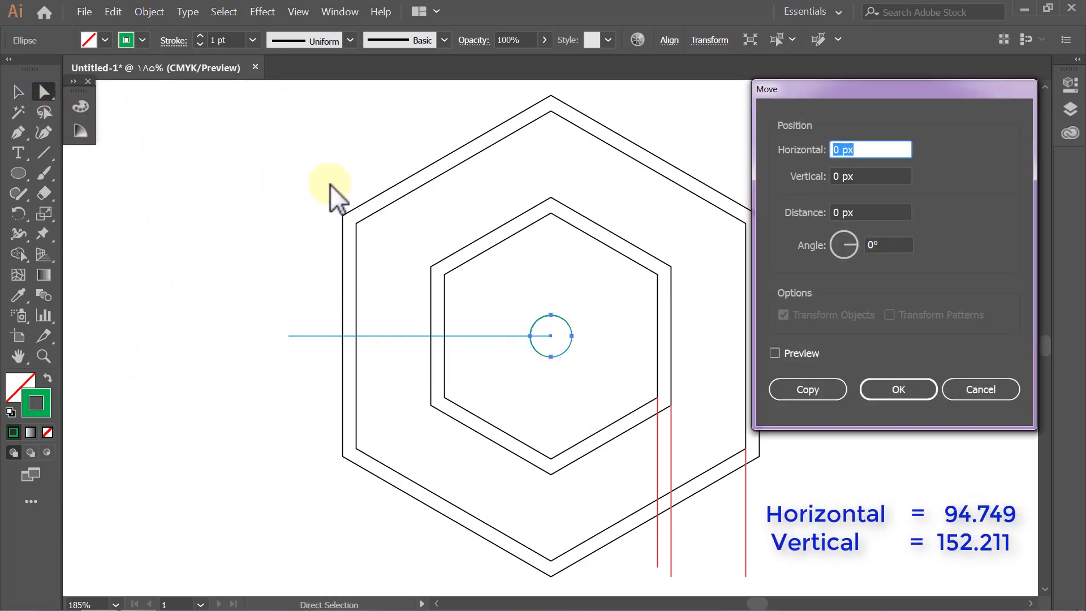
{"action": "type", "text": "94"}
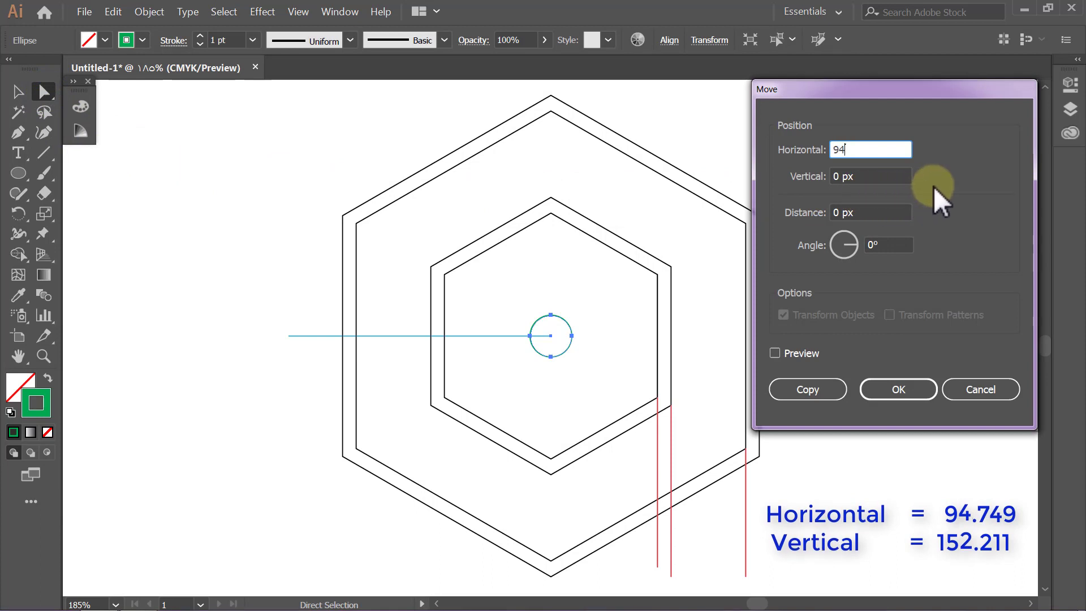
{"action": "type", "text": ".749"}
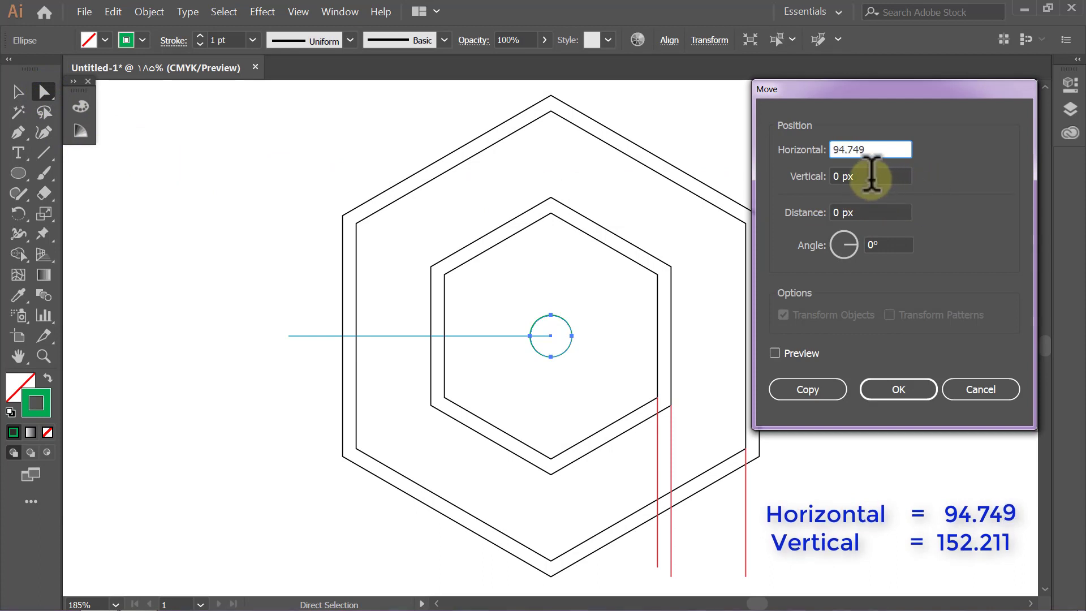
{"action": "left_click", "coordinate": [871, 176]}
{"action": "type", "text": "52"}
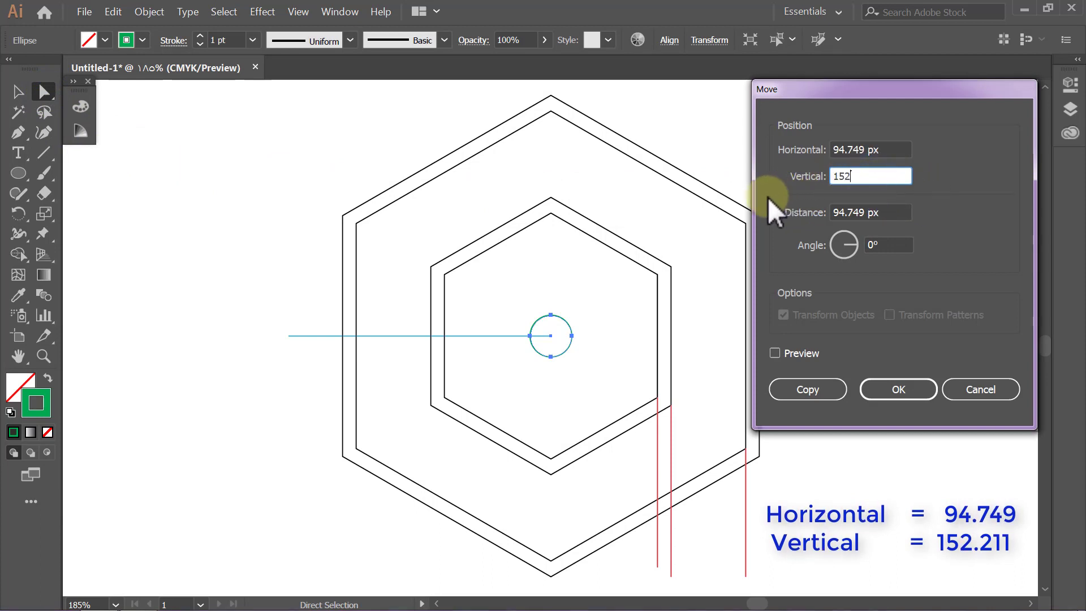
{"action": "type", "text": ".211"}
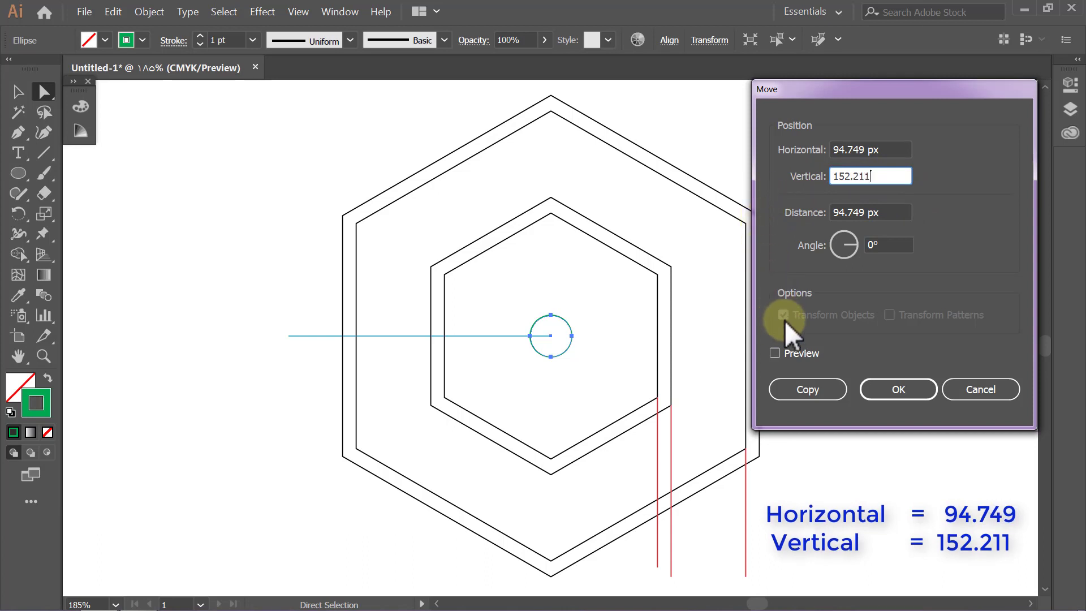
{"action": "left_click", "coordinate": [775, 353]}
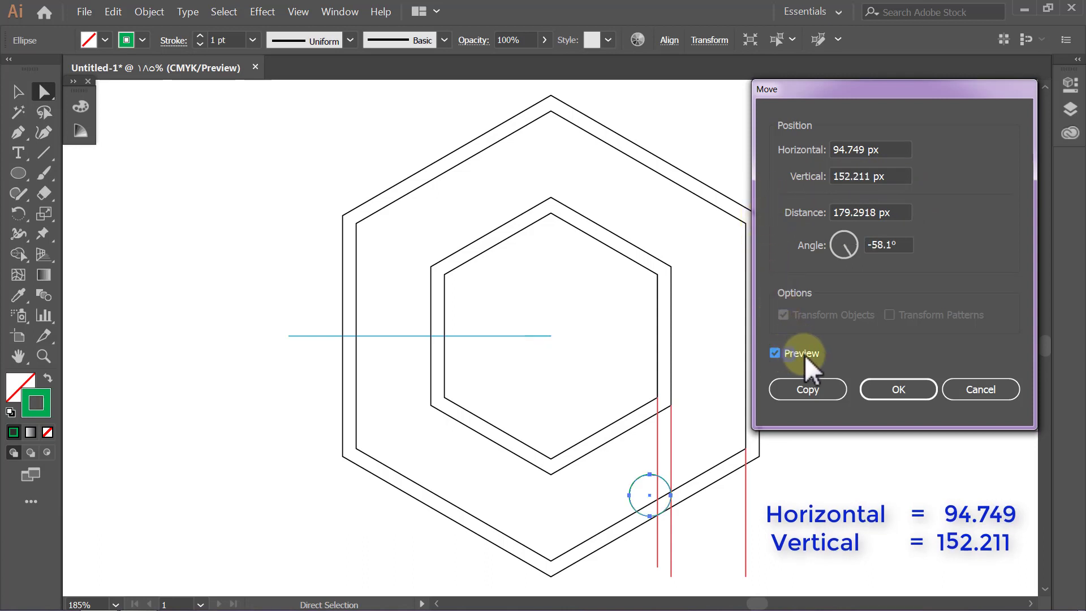
{"action": "left_click", "coordinate": [830, 386]}
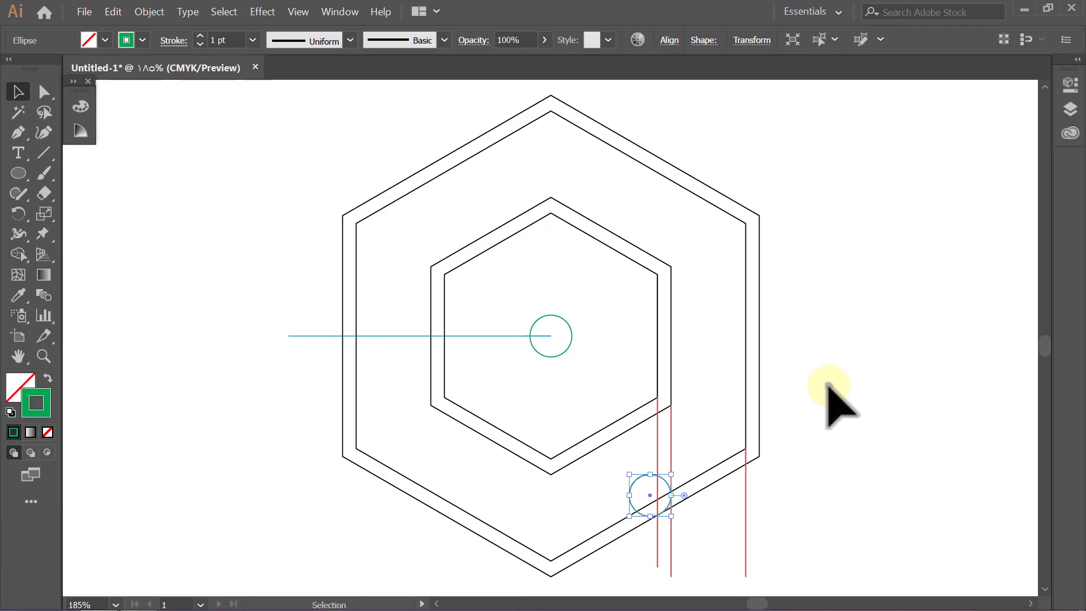
{"action": "left_click", "coordinate": [827, 384]}
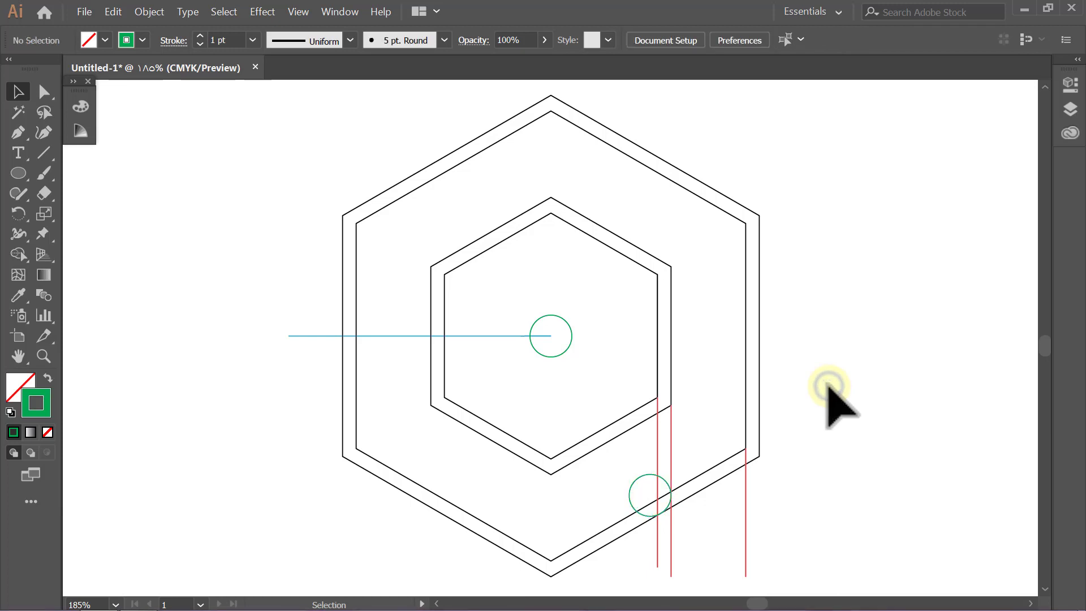
{"action": "left_click", "coordinate": [564, 350]}
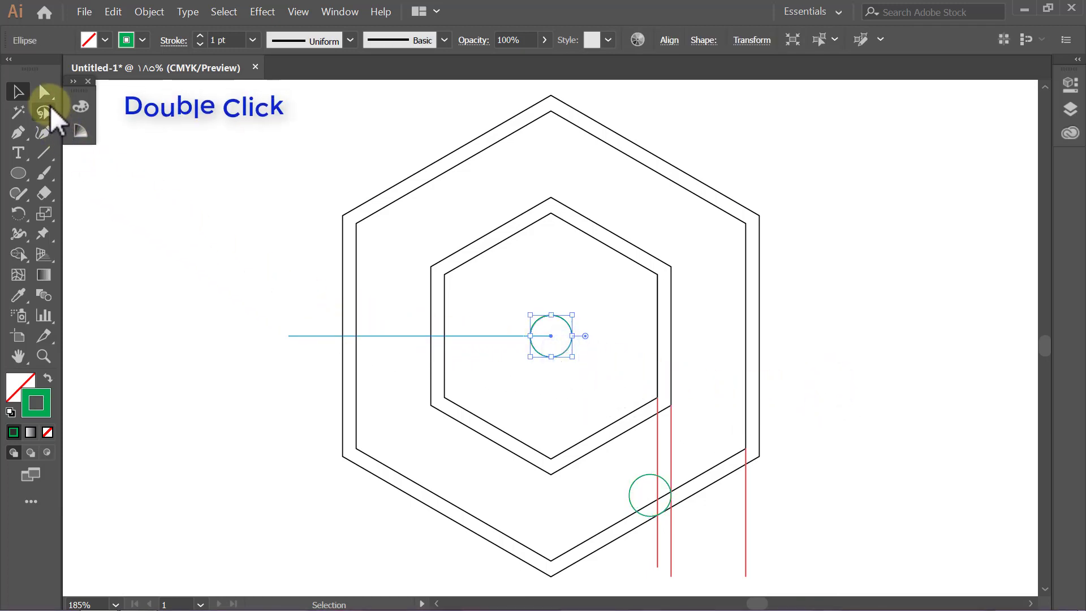
Move the centre circle 81.758 px horizontally and 144.708 px vertically.
{"action": "double_click", "coordinate": [45, 96]}
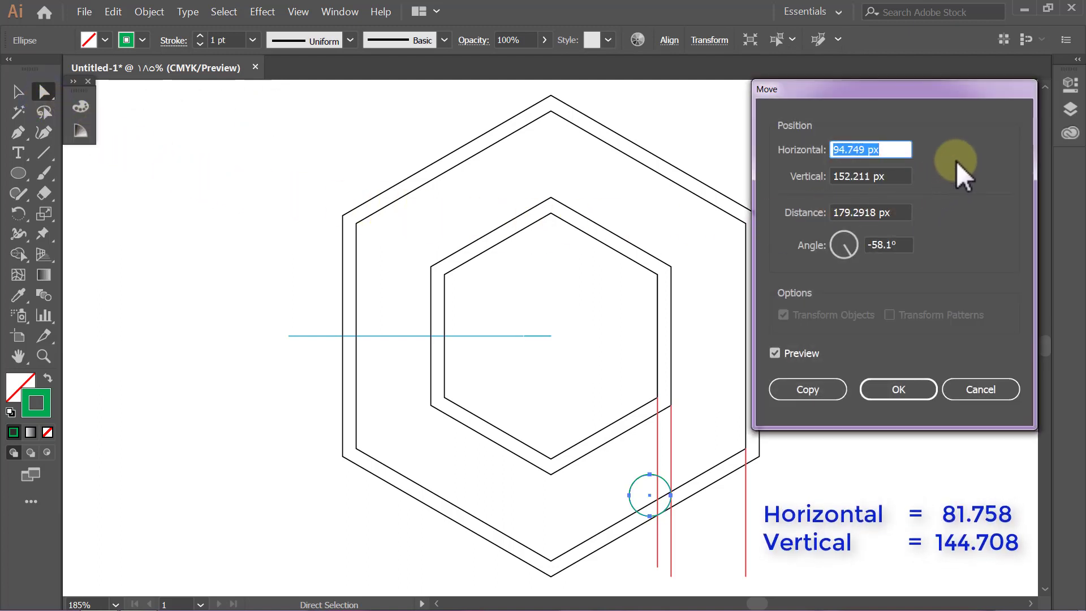
{"action": "type", "text": "81.758"}
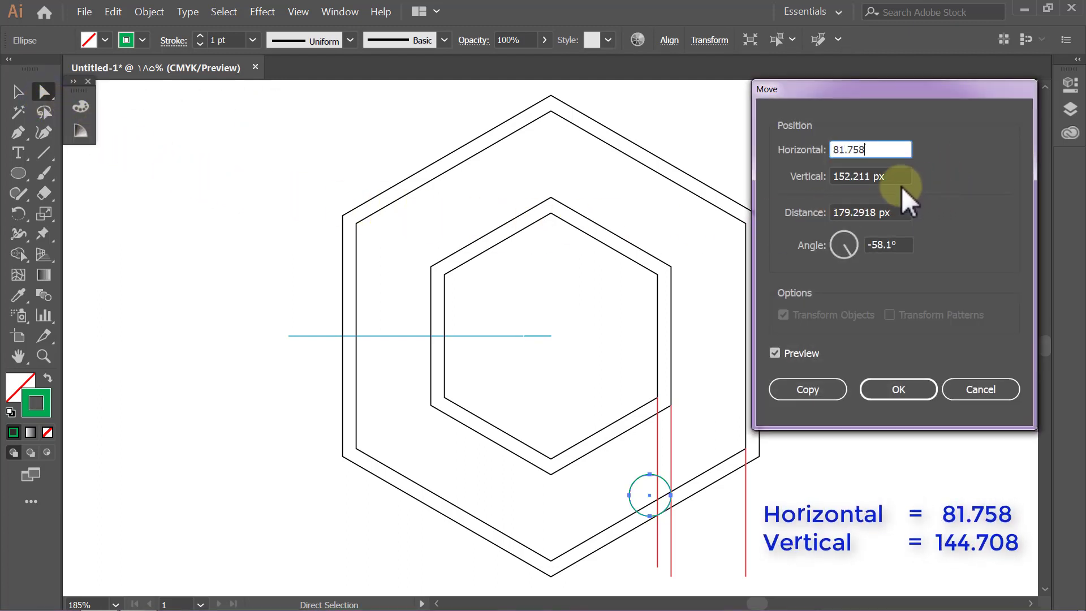
{"action": "left_click", "coordinate": [898, 177]}
{"action": "type", "text": "1"}
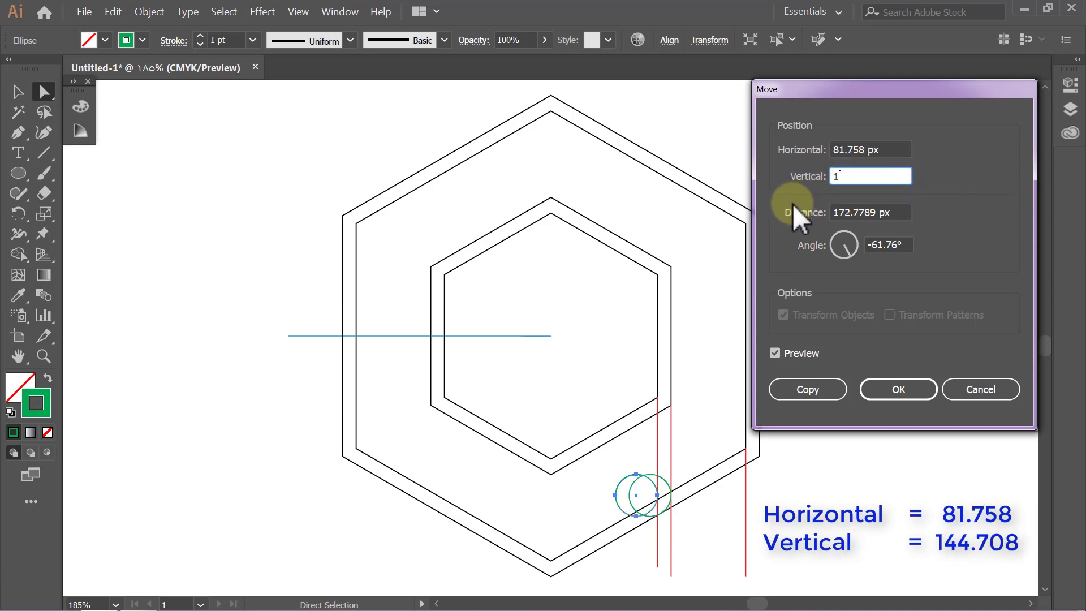
{"action": "type", "text": "44.708"}
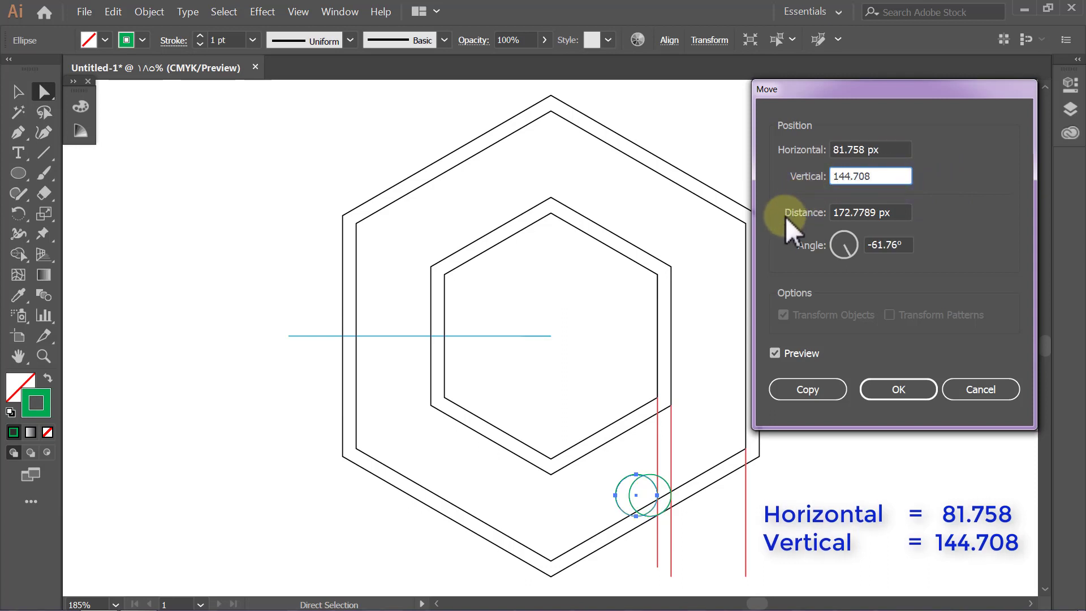
{"action": "left_click", "coordinate": [884, 385]}
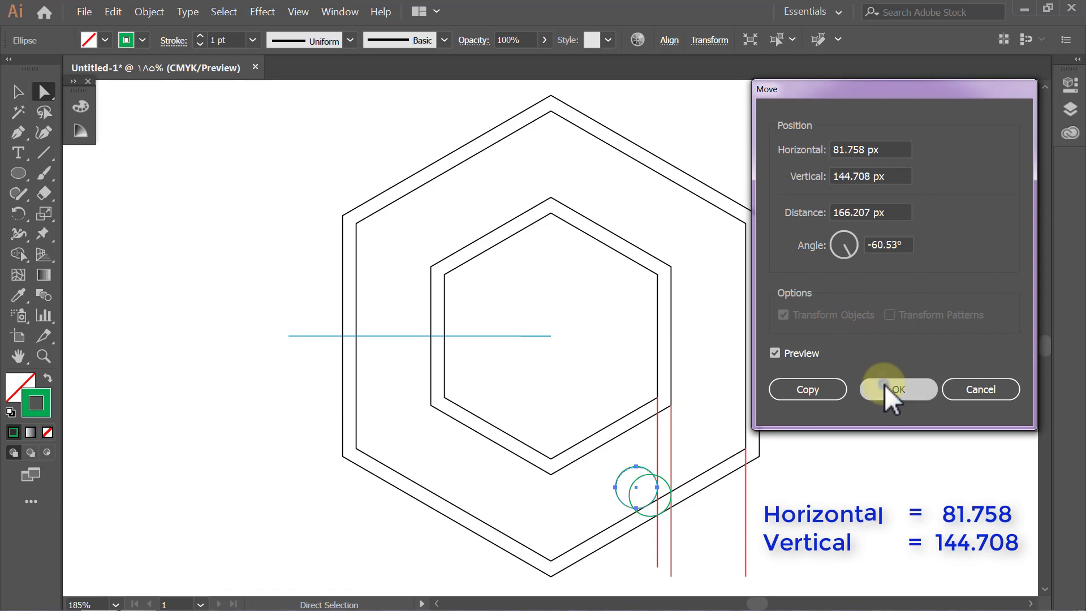
{"action": "left_click", "coordinate": [882, 384]}
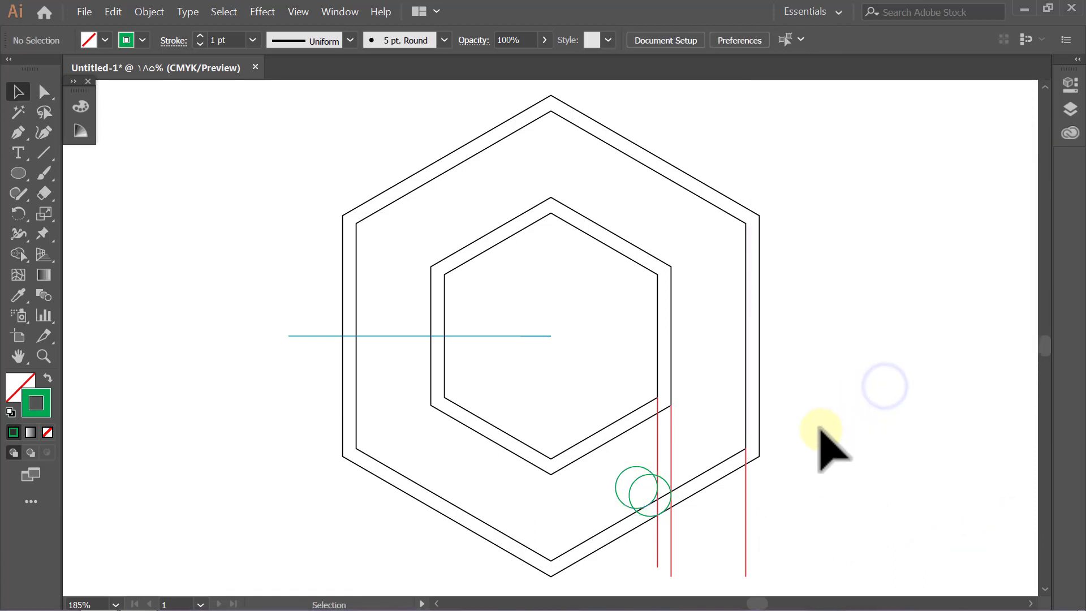
{"action": "left_click", "coordinate": [618, 497]}
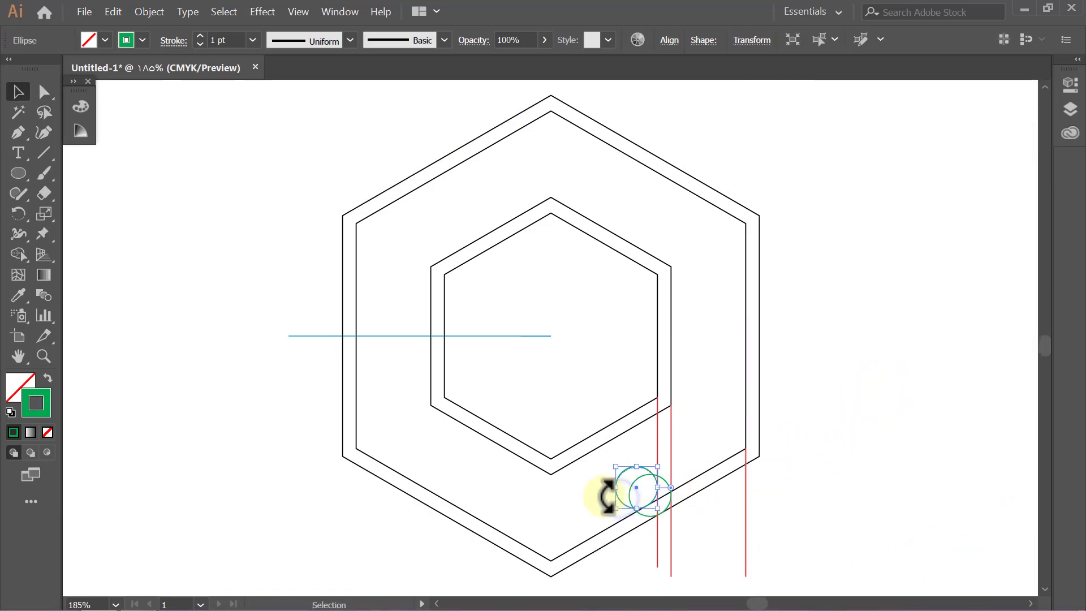
Copy the selected lower circle rotated 60° around the hexagon centre.
{"action": "left_click", "coordinate": [24, 219]}
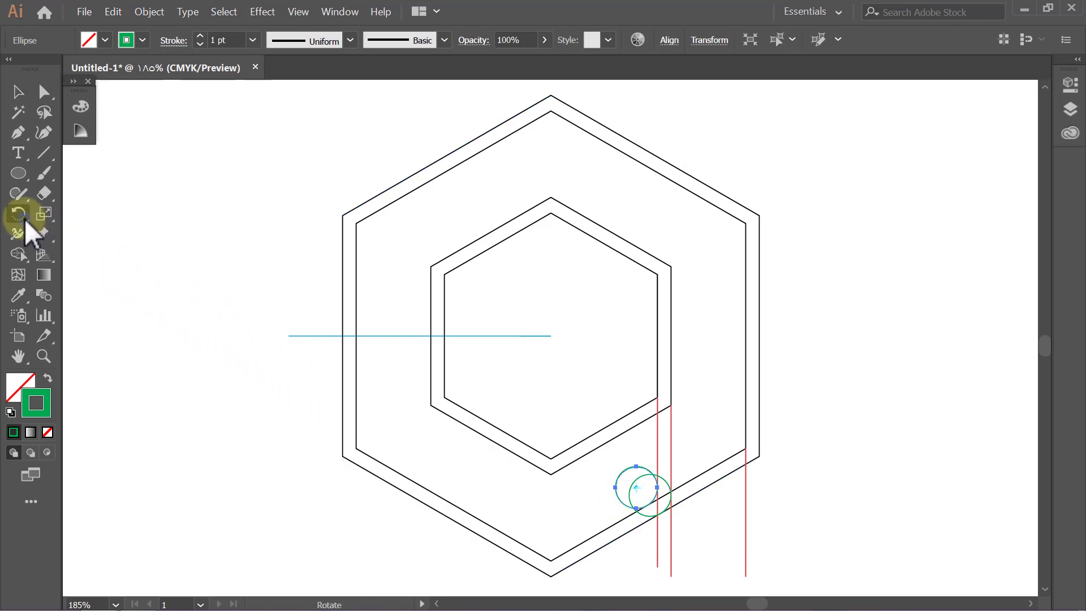
{"action": "key", "text": "alt"}
{"action": "left_click", "coordinate": [551, 335], "text": "alt"}
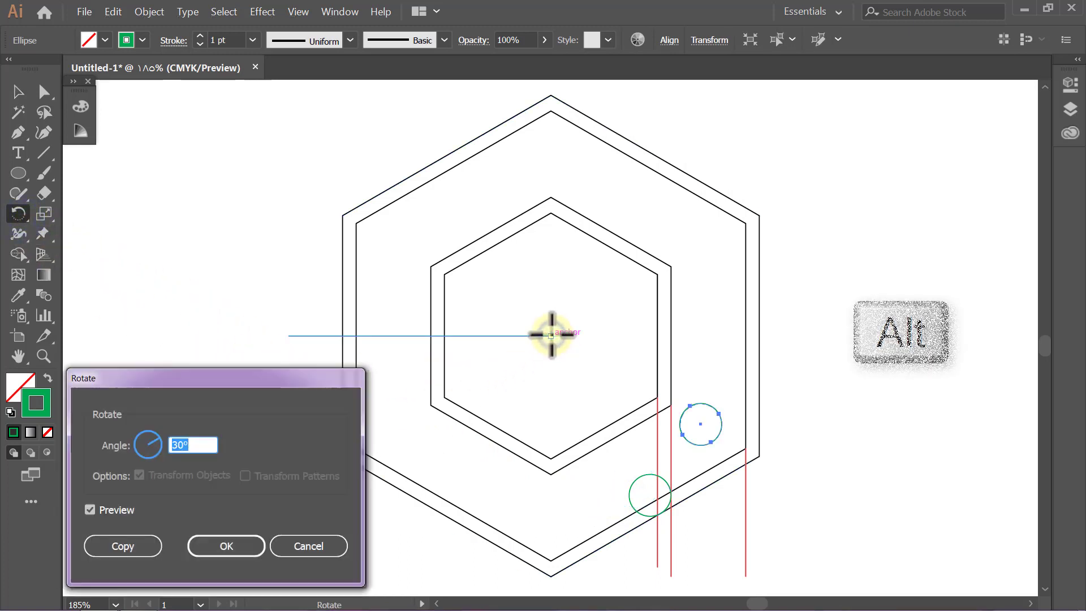
{"action": "type", "text": "6"}
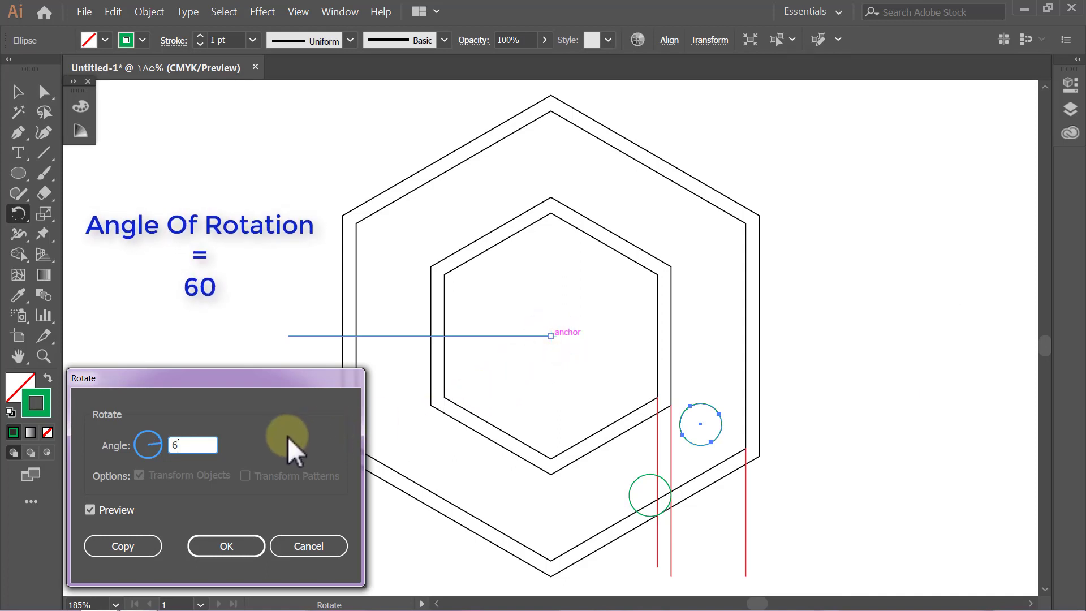
{"action": "type", "text": "0"}
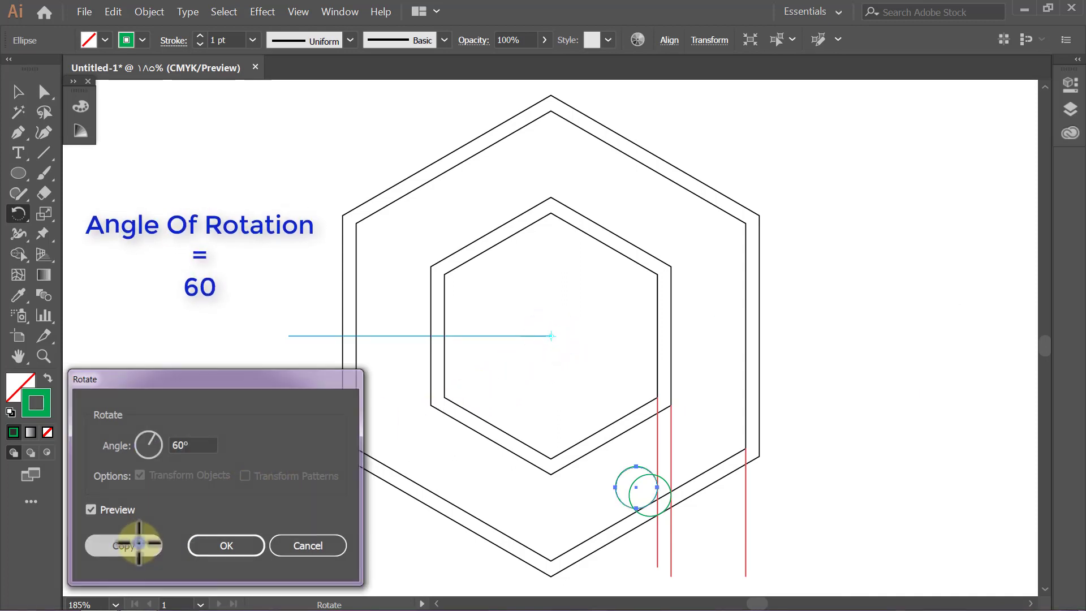
{"action": "left_click", "coordinate": [146, 551]}
{"action": "key", "text": "v"}
{"action": "left_click", "coordinate": [139, 544]}
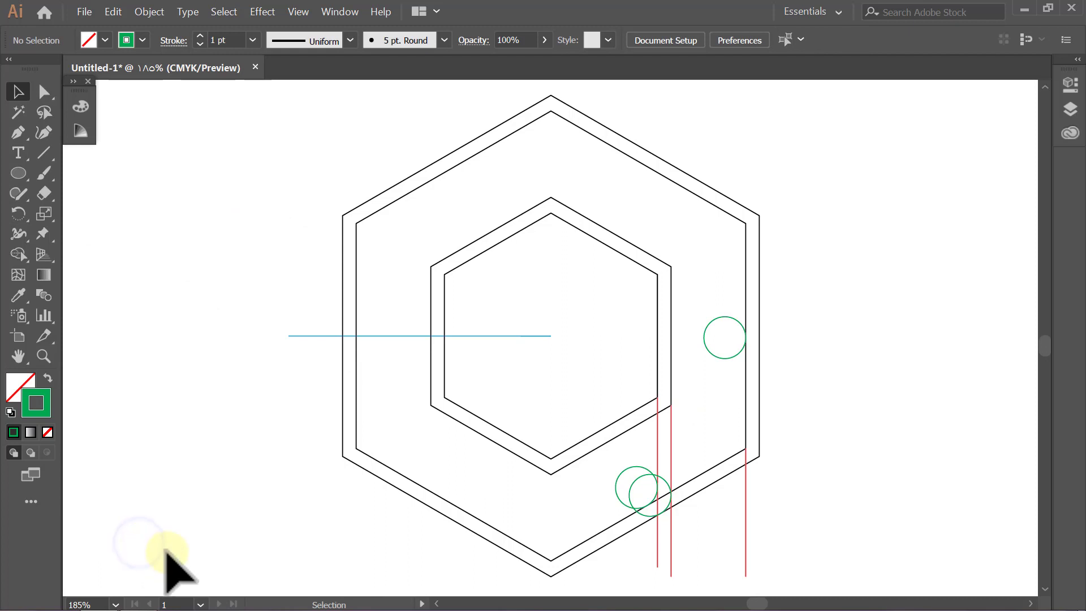
Copy the left red vertical line rotated 60° around the hexagon centre.
{"action": "left_click", "coordinate": [657, 548]}
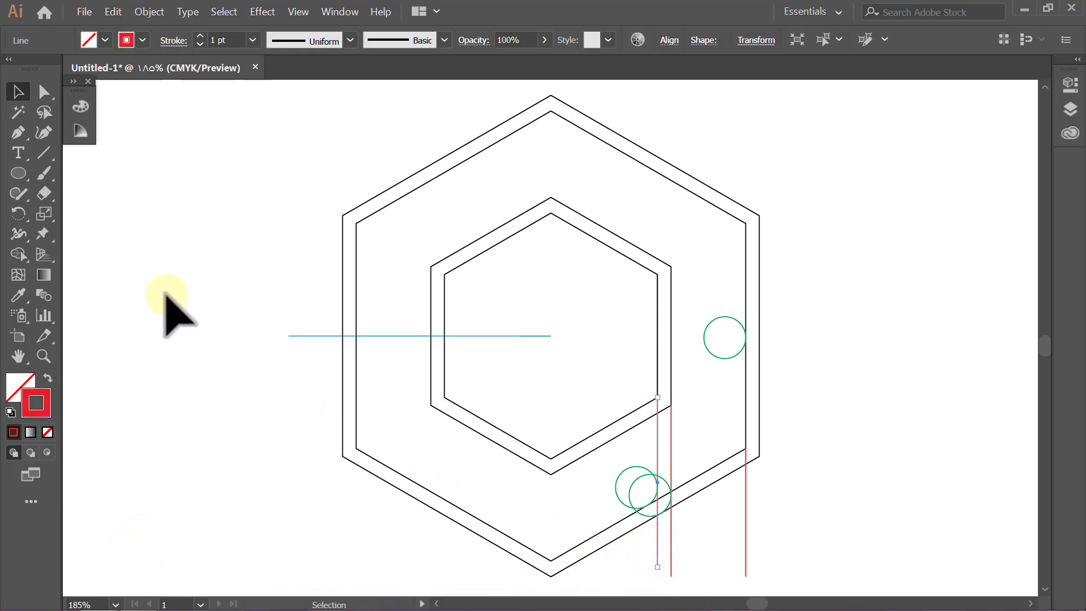
{"action": "left_click", "coordinate": [20, 214]}
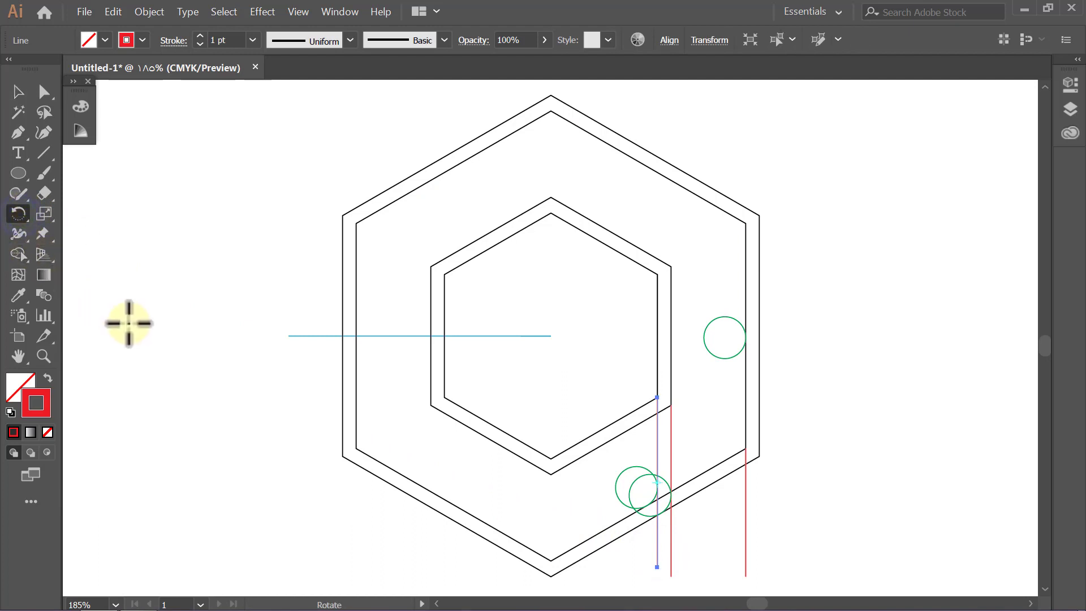
{"action": "key", "text": "alt"}
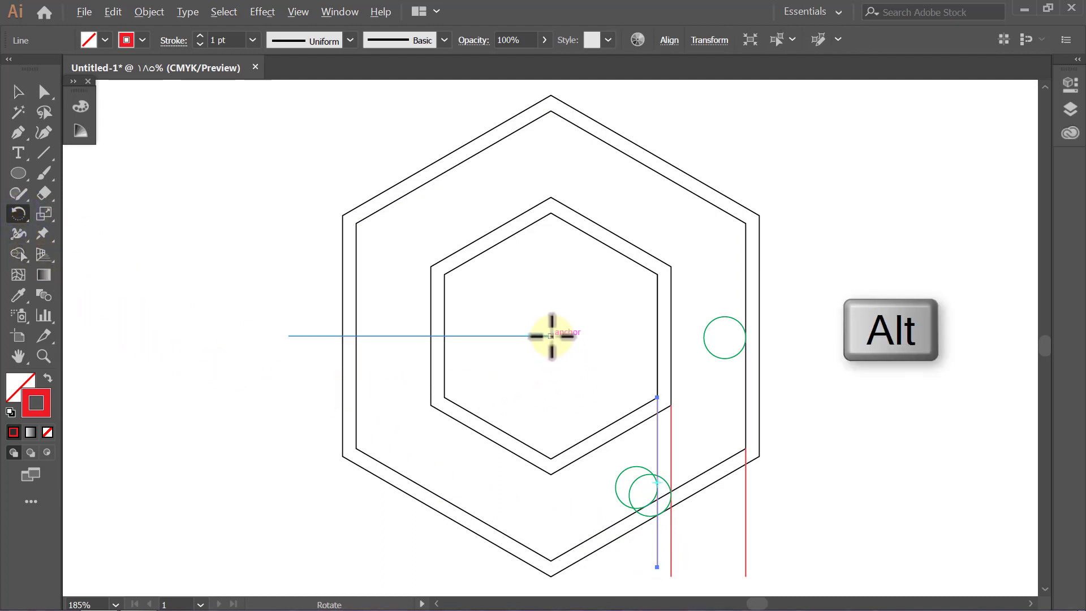
{"action": "left_click", "coordinate": [551, 336], "text": "alt"}
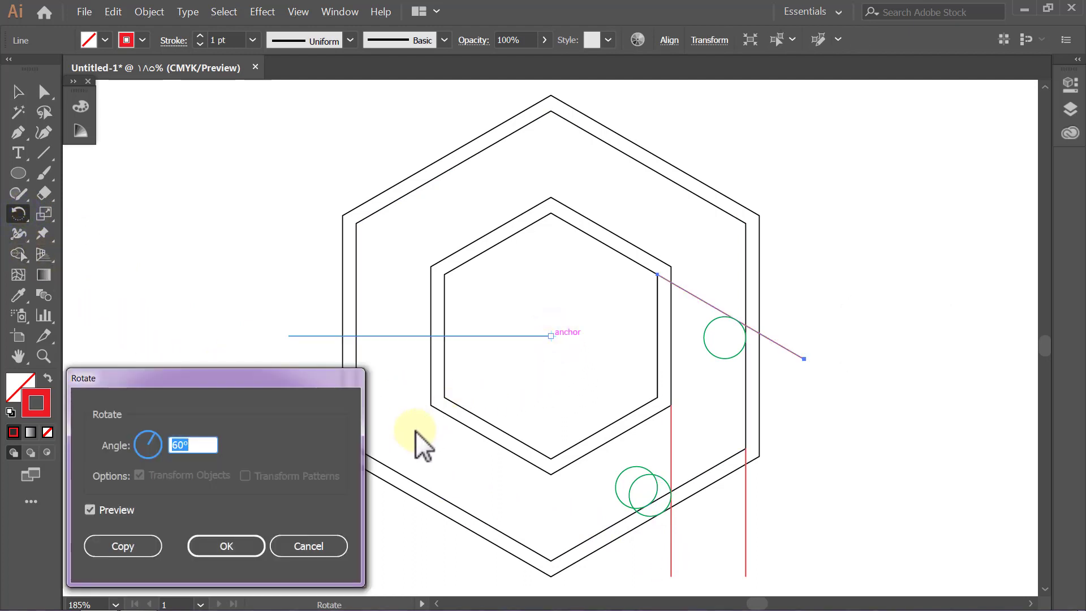
{"action": "left_click", "coordinate": [143, 551]}
{"action": "key", "text": "v"}
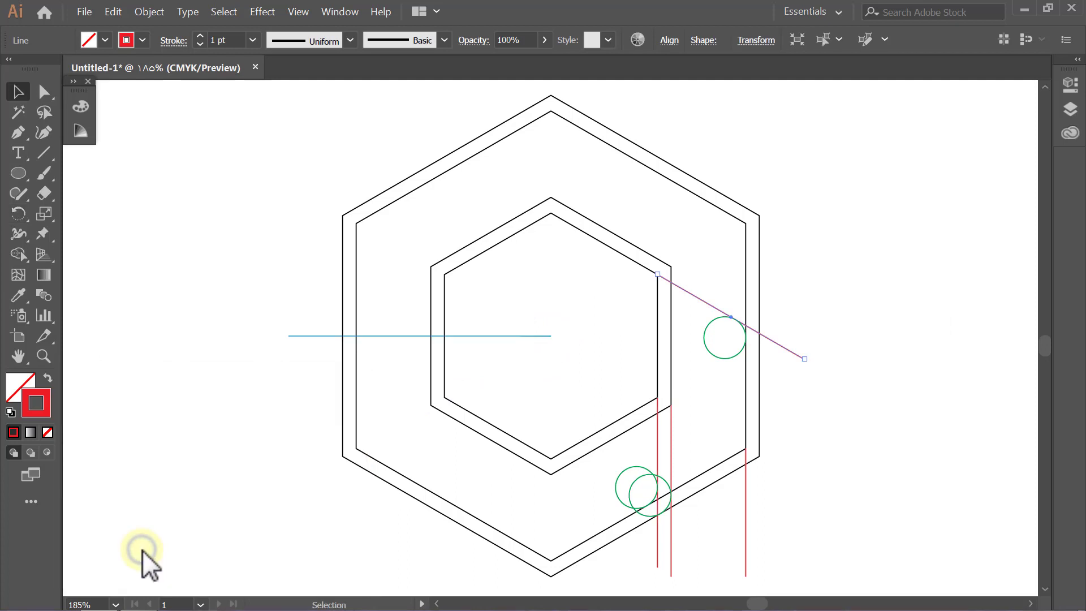
{"action": "left_click", "coordinate": [141, 550]}
Select all the artwork and set its stroke weight to 0.1 pt.
{"action": "key", "text": "ctrl+a"}
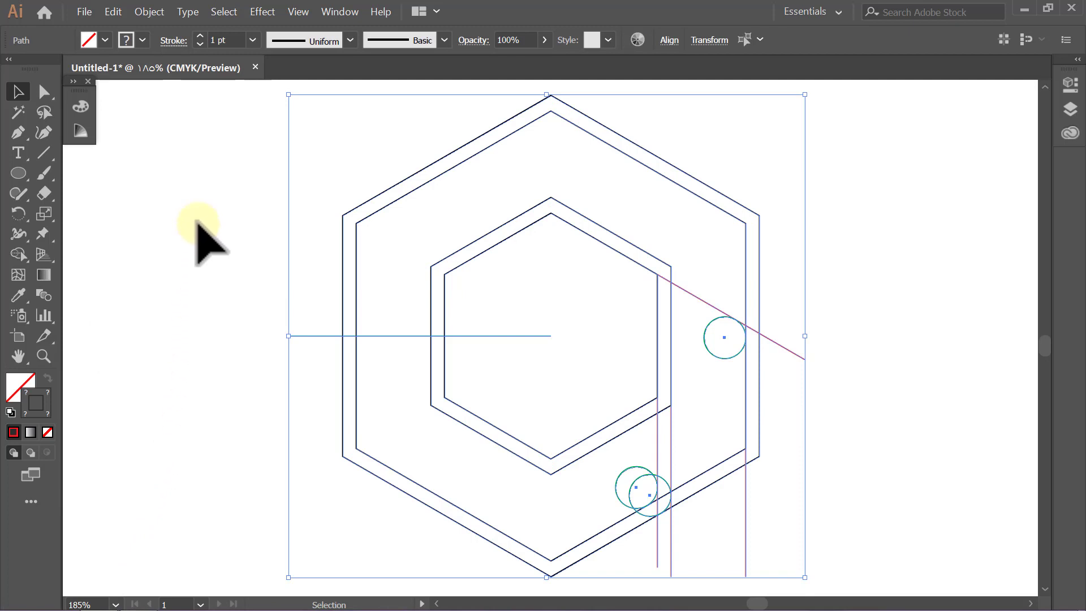
{"action": "double_click", "coordinate": [226, 39]}
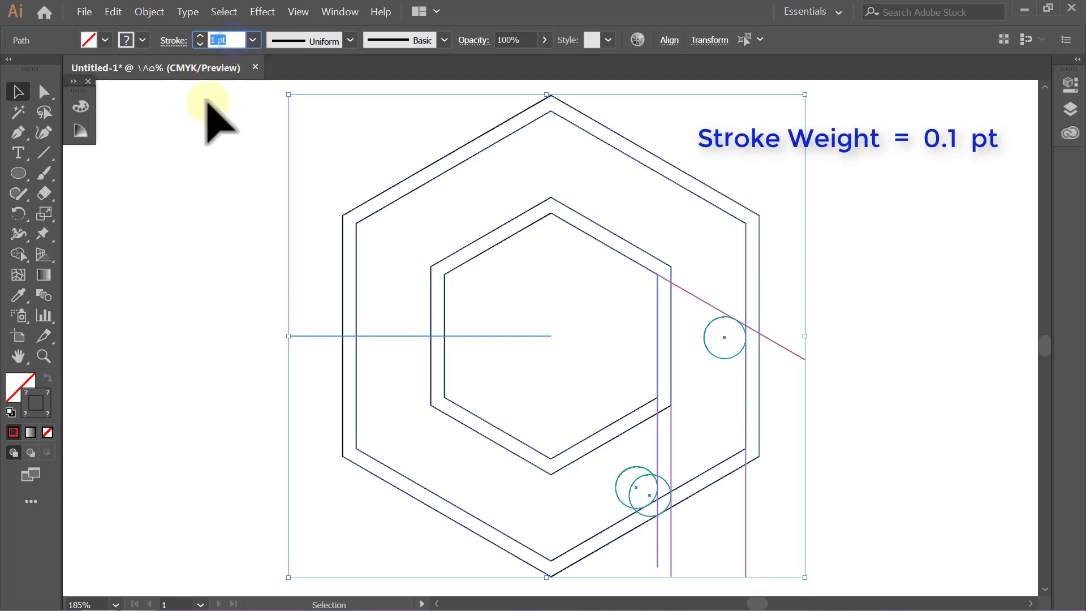
{"action": "type", "text": "1"}
{"action": "key", "text": "Return"}
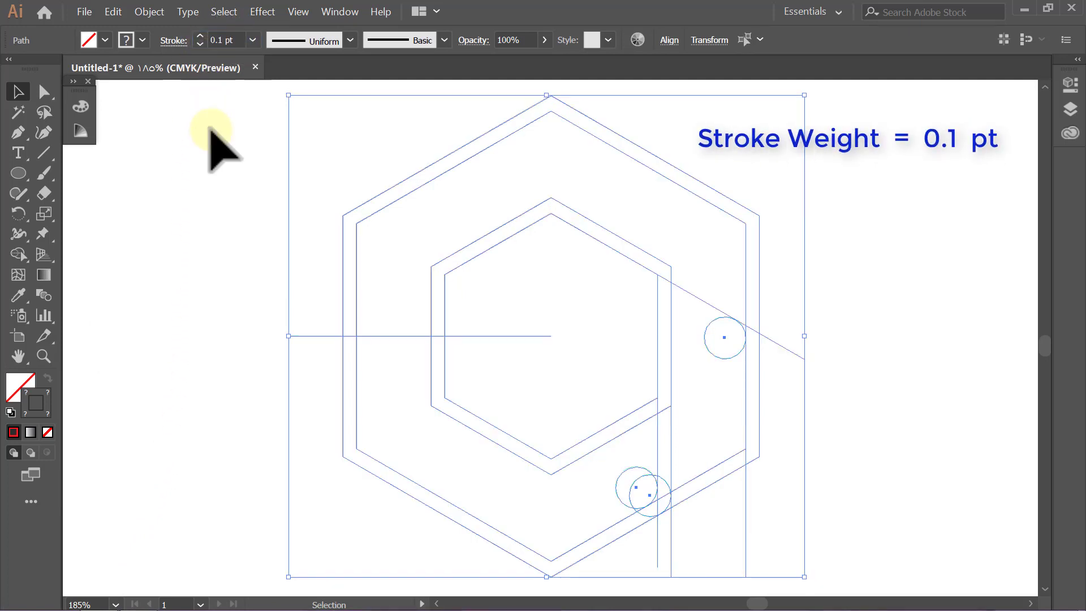
{"action": "left_click", "coordinate": [211, 130]}
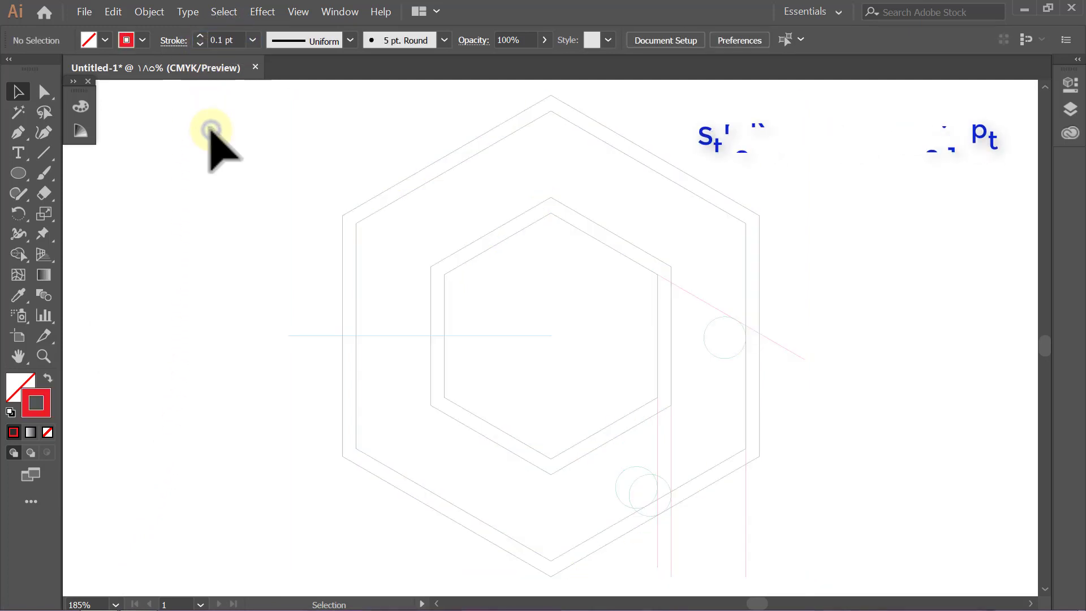
{"action": "left_click", "coordinate": [47, 359]}
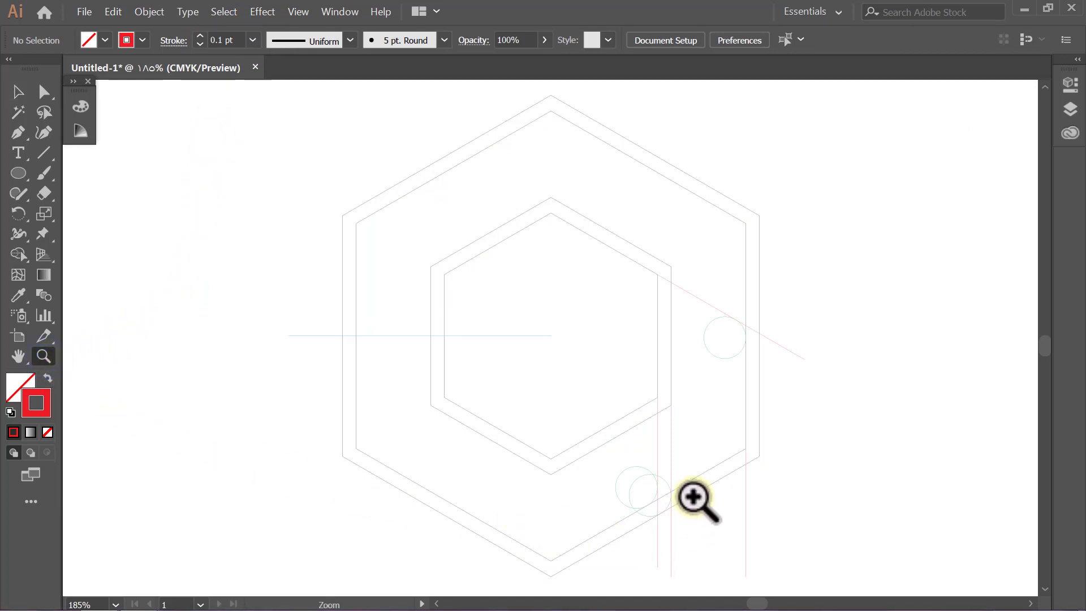
Zoom into the lower circle overlap and remove the stray vertical segment with Shape Builder.
{"action": "left_click_drag", "start_coordinate": [687, 478], "coordinate": [612, 534]}
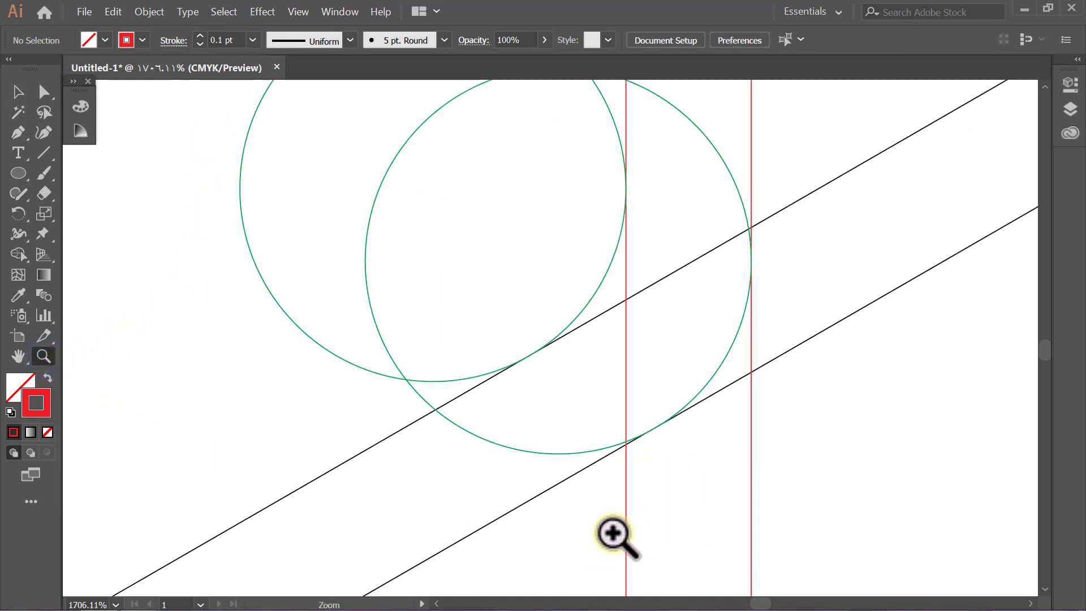
{"action": "mouse_move", "coordinate": [817, 182]}
{"action": "left_mouse_down"}
{"action": "mouse_move", "coordinate": [429, 447]}
{"action": "mouse_move", "coordinate": [310, 490]}
{"action": "left_mouse_up"}
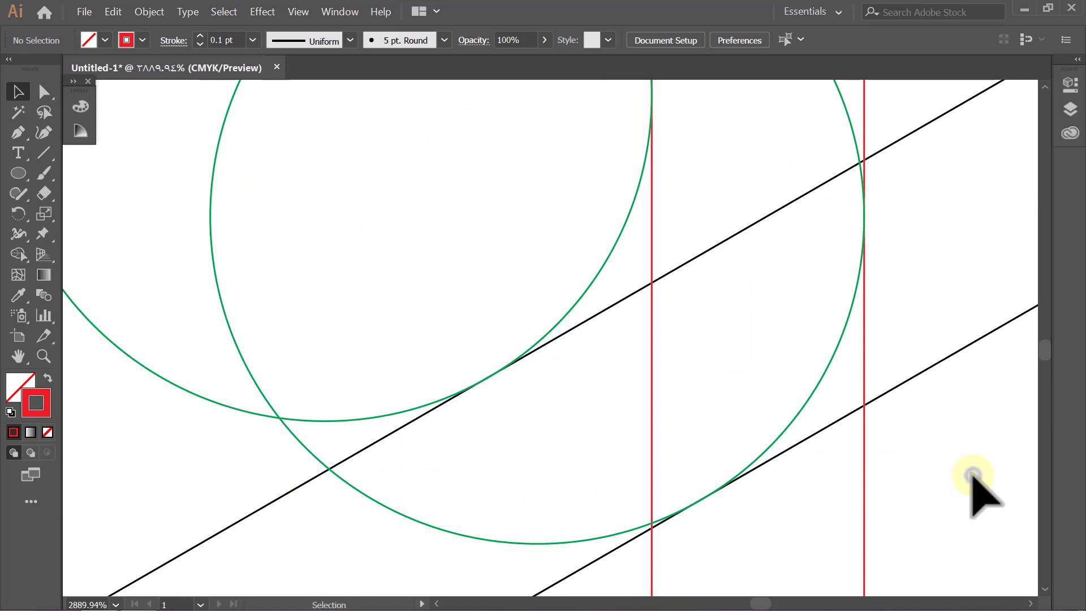
{"action": "key", "text": "ctrl+a"}
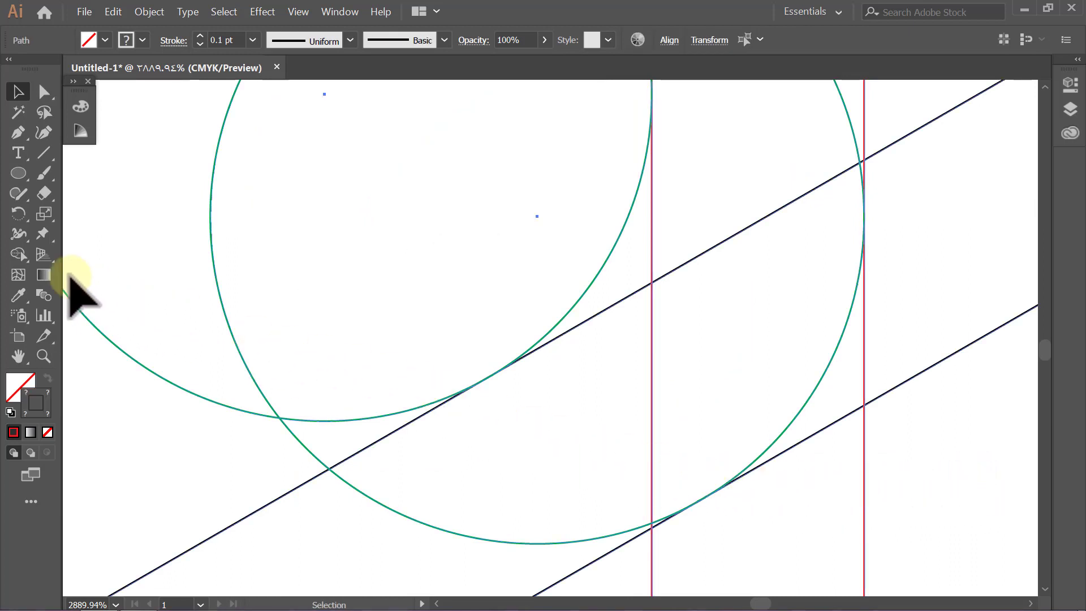
{"action": "left_click", "coordinate": [19, 255]}
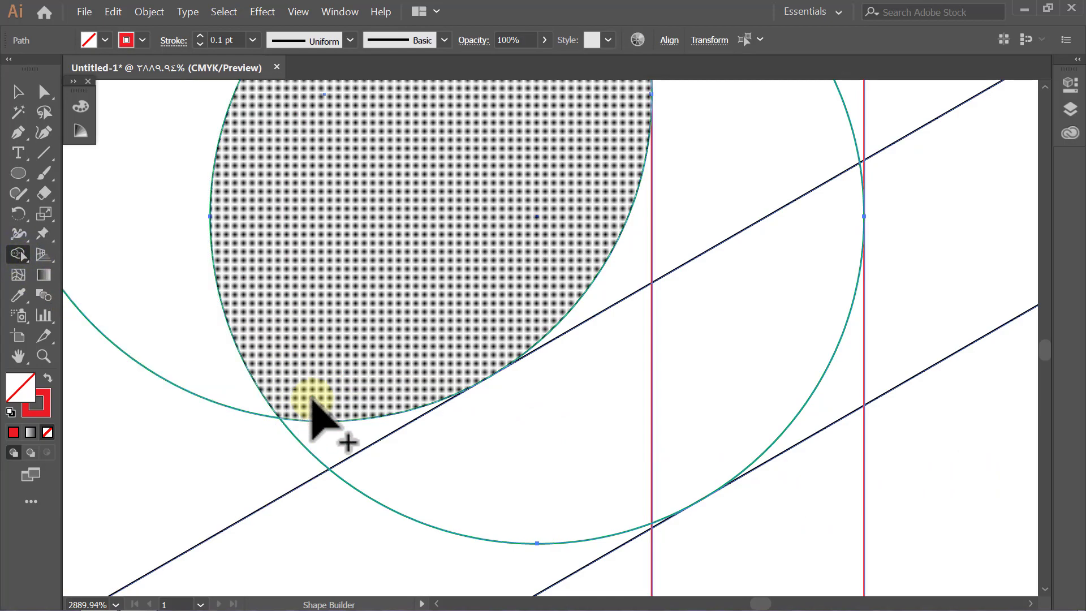
{"action": "key", "text": "alt"}
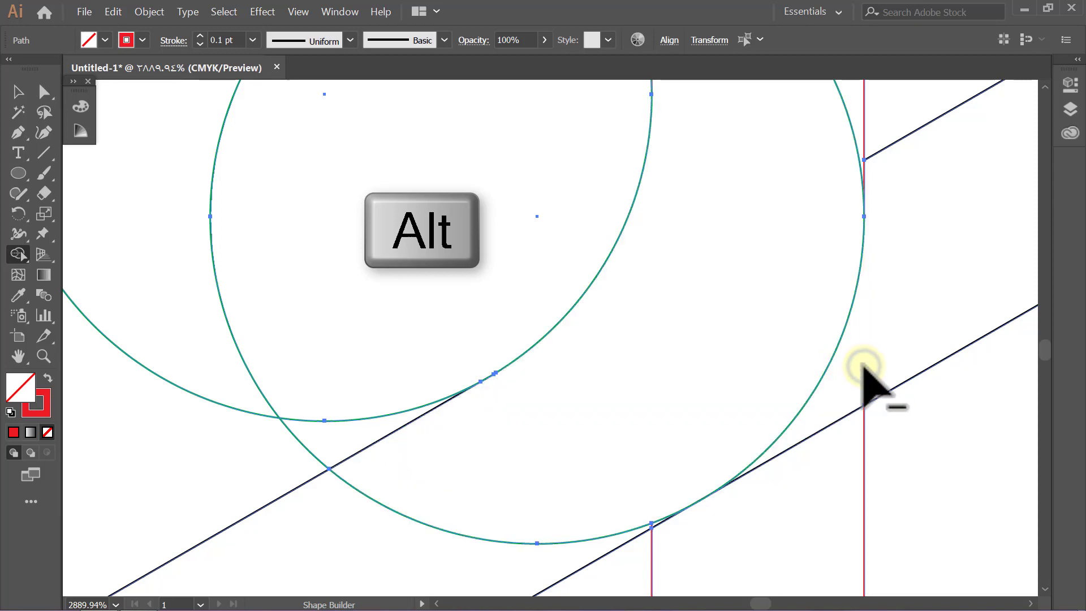
{"action": "left_click", "coordinate": [863, 367], "text": "alt"}
Zoom out to the whole hexagon drawing and select all the artwork.
{"action": "key", "text": "v"}
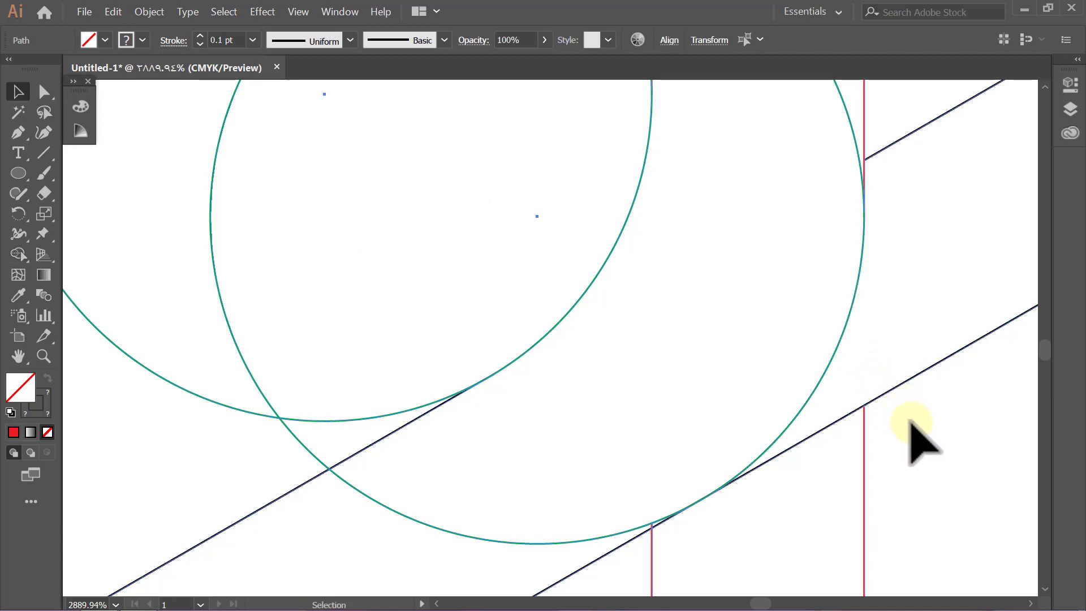
{"action": "left_click", "coordinate": [910, 425]}
{"action": "key", "text": "ctrl+minus"}
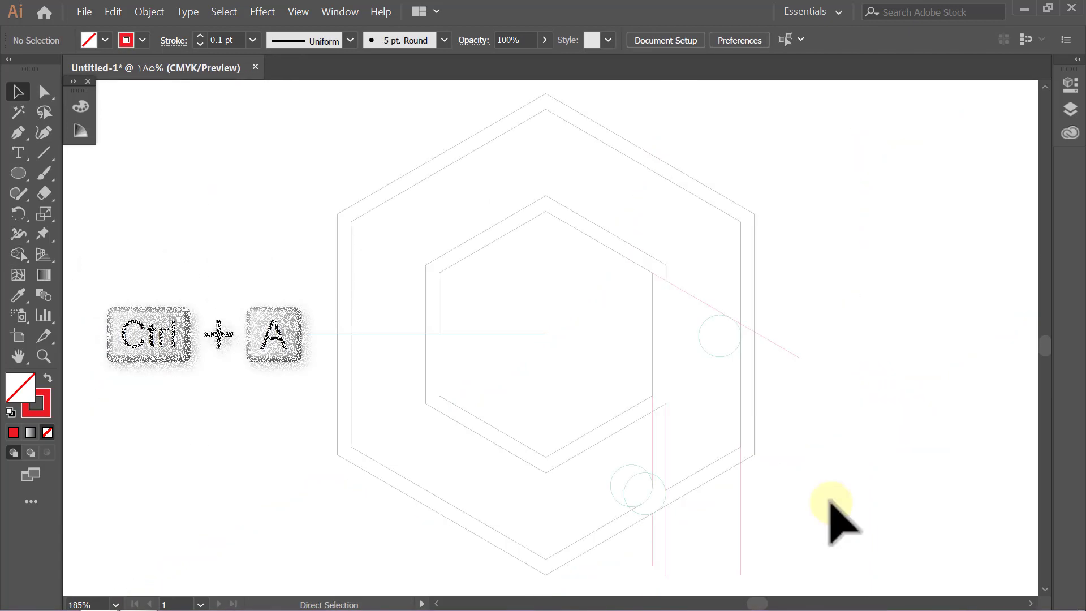
{"action": "key", "text": "ctrl+a"}
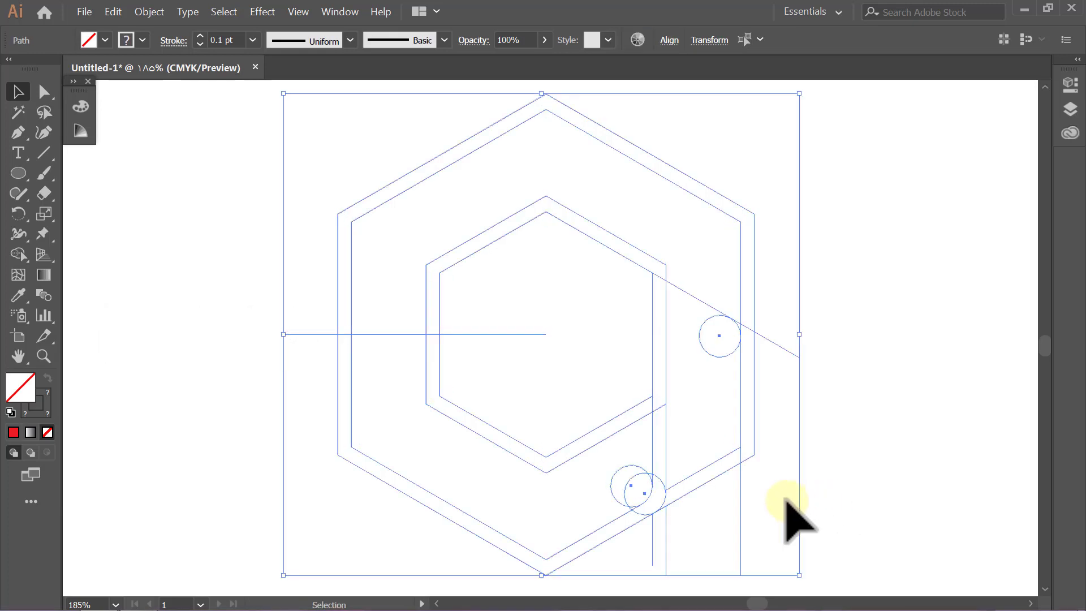
{"action": "left_click", "coordinate": [254, 40]}
Set all lines to a 1 pt stroke and merge the right-hand regions into a CMYK Yellow shape.
{"action": "left_click", "coordinate": [270, 113]}
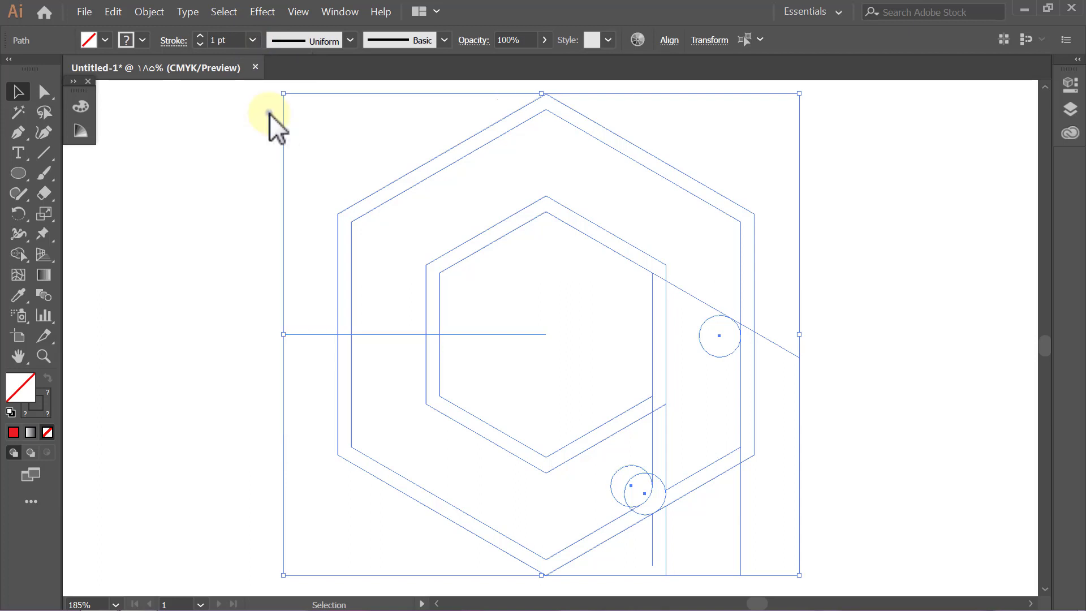
{"action": "left_click", "coordinate": [19, 254]}
{"action": "left_click", "coordinate": [108, 43]}
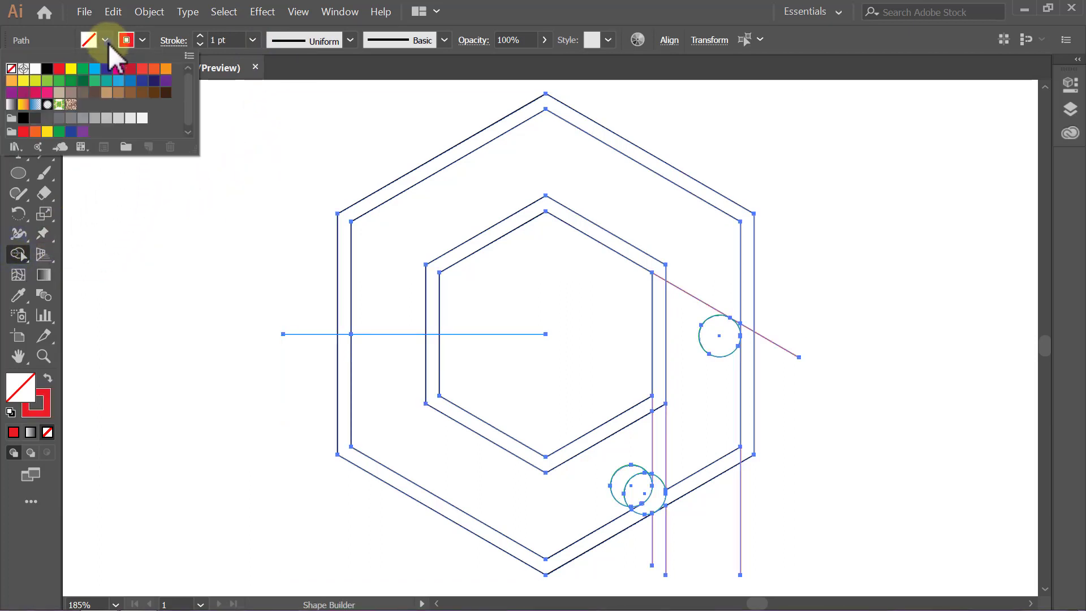
{"action": "left_click", "coordinate": [71, 69]}
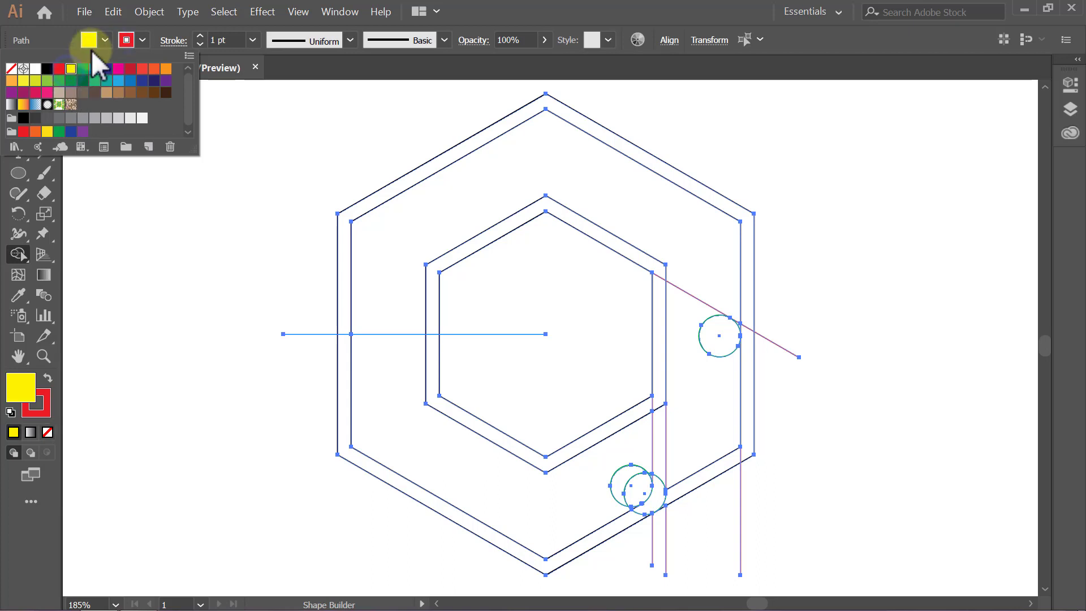
{"action": "left_click", "coordinate": [105, 39]}
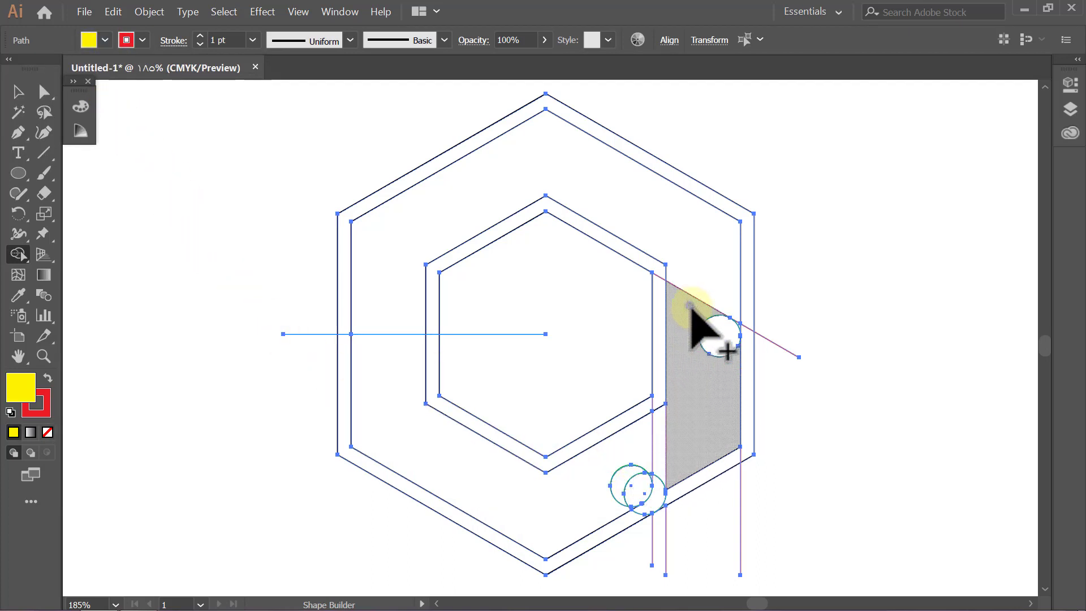
{"action": "left_click_drag", "start_coordinate": [691, 310], "coordinate": [715, 473]}
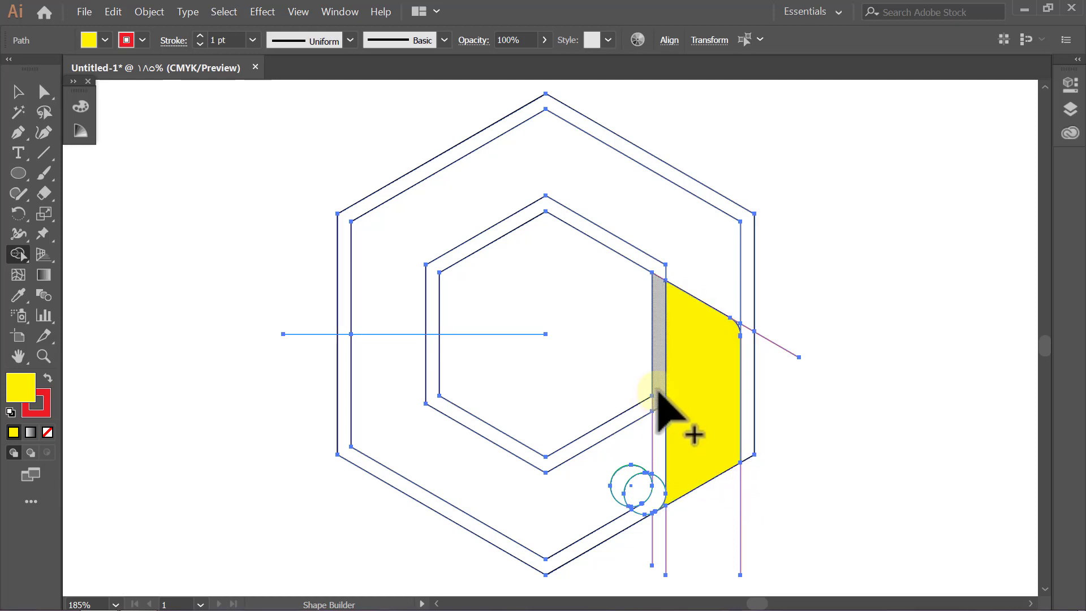
{"action": "left_click_drag", "start_coordinate": [657, 391], "coordinate": [660, 487]}
Hide the thin strip, yellow shape and blue horizontal line.
{"action": "key", "text": "v"}
{"action": "left_click", "coordinate": [871, 461]}
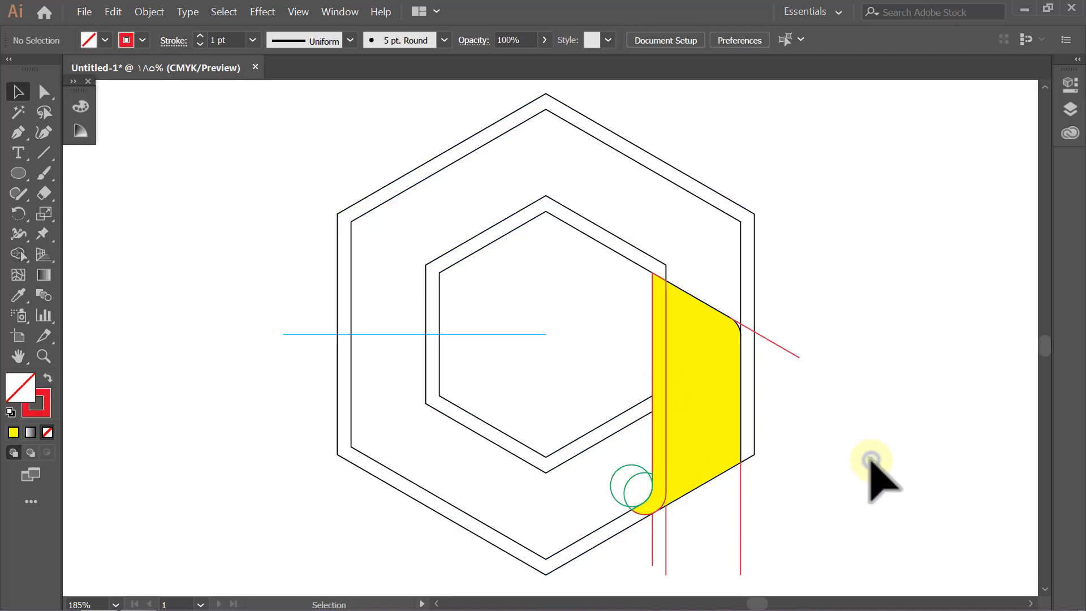
{"action": "left_click", "coordinate": [658, 431]}
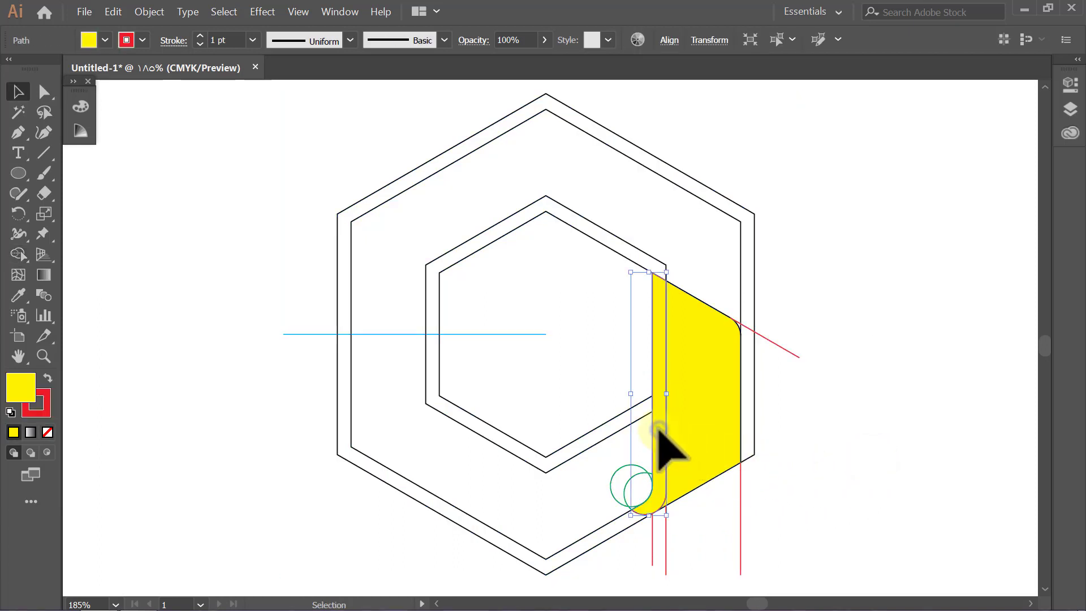
{"action": "left_click", "coordinate": [694, 433], "text": "shift"}
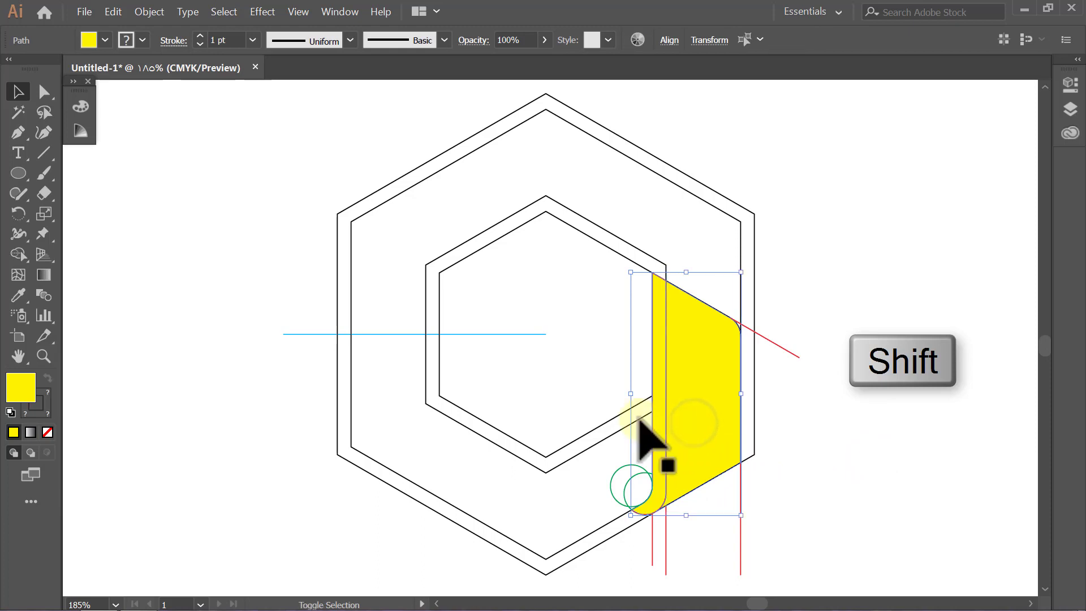
{"action": "left_click", "coordinate": [494, 335], "text": "shift"}
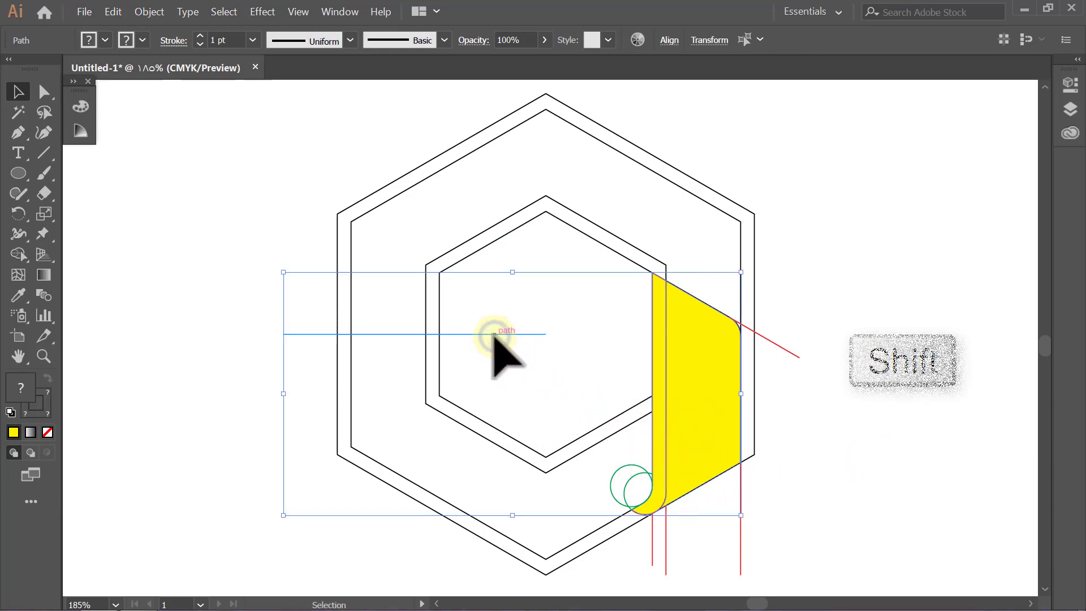
{"action": "left_click", "coordinate": [149, 12]}
{"action": "mouse_move", "coordinate": [158, 114]}
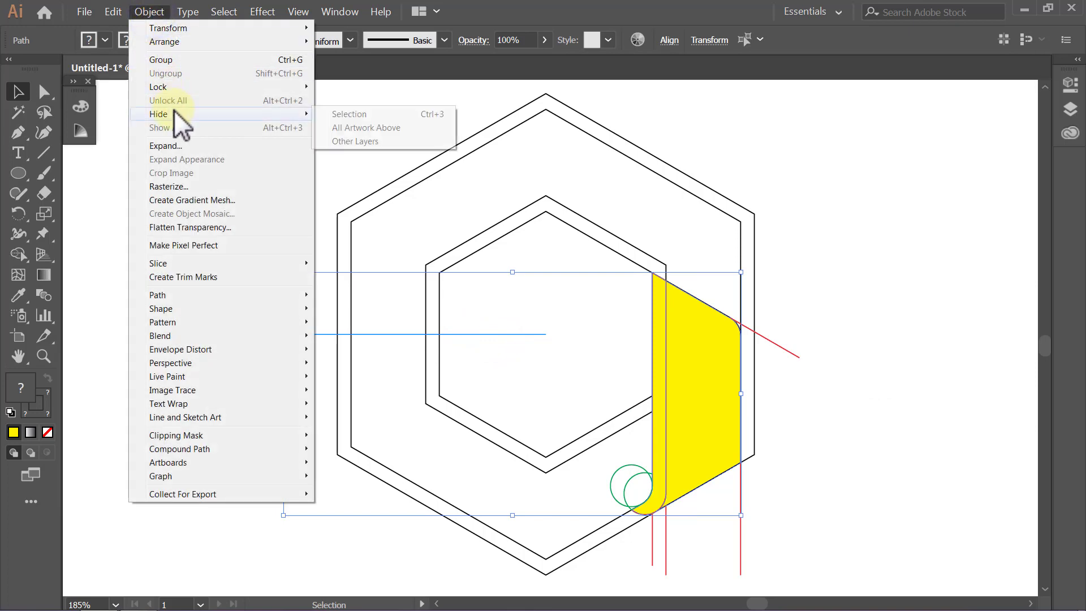
{"action": "left_click", "coordinate": [334, 114]}
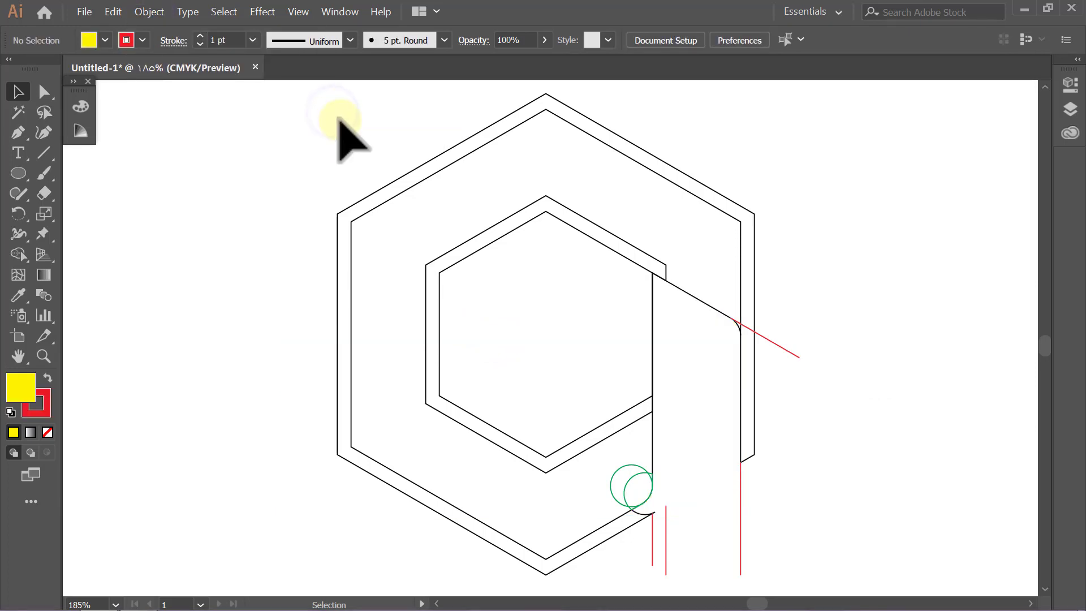
Delete the remaining construction lines and show the hidden pieces again.
{"action": "mouse_move", "coordinate": [813, 126]}
{"action": "left_mouse_down"}
{"action": "mouse_move", "coordinate": [399, 509]}
{"action": "mouse_move", "coordinate": [288, 540]}
{"action": "left_mouse_up"}
{"action": "key", "text": "Delete"}
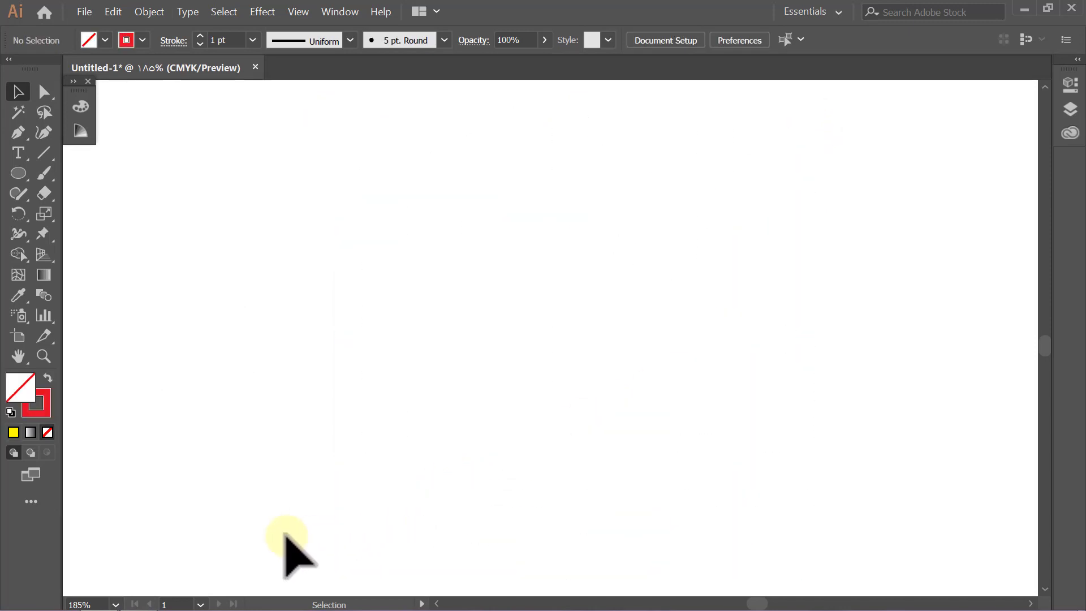
{"action": "left_click", "coordinate": [148, 13]}
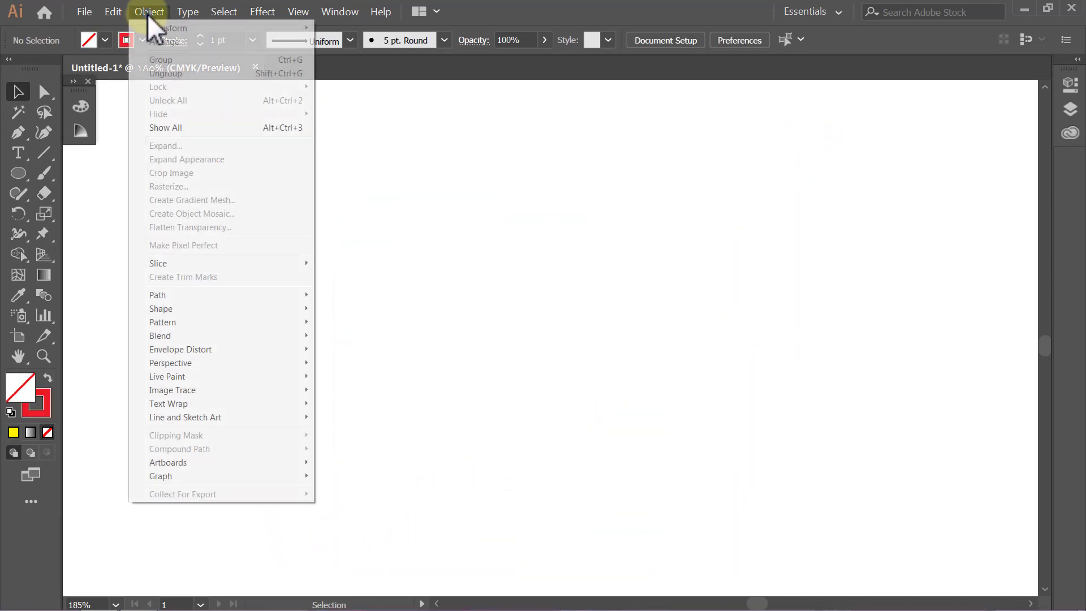
{"action": "left_click", "coordinate": [186, 127]}
{"action": "left_click", "coordinate": [185, 124]}
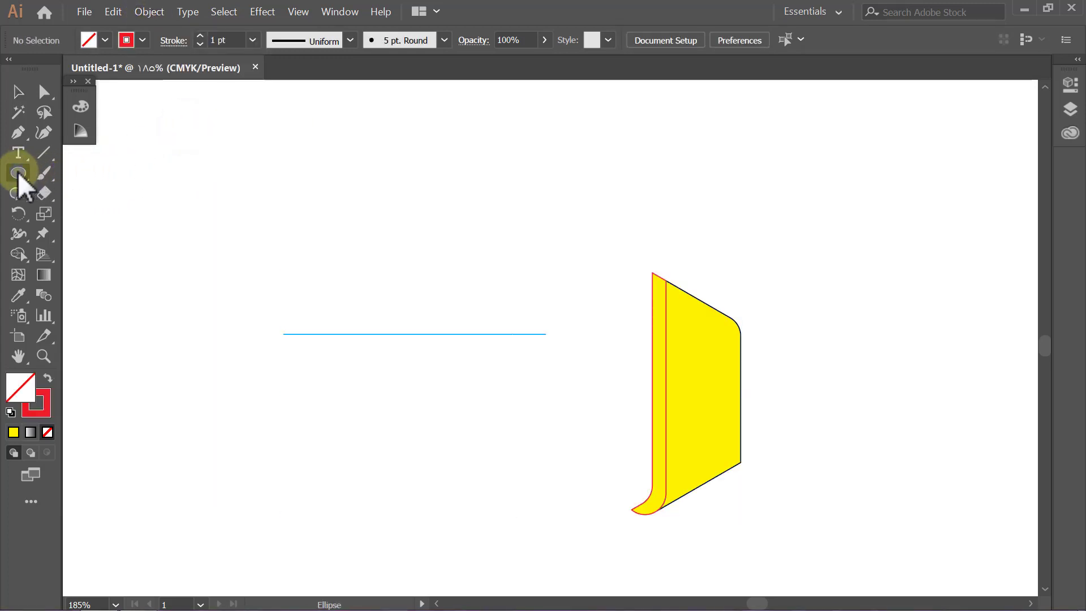
Draw a small rectangle near the artboard's top-left.
{"action": "left_click_drag", "start_coordinate": [19, 174], "coordinate": [66, 175]}
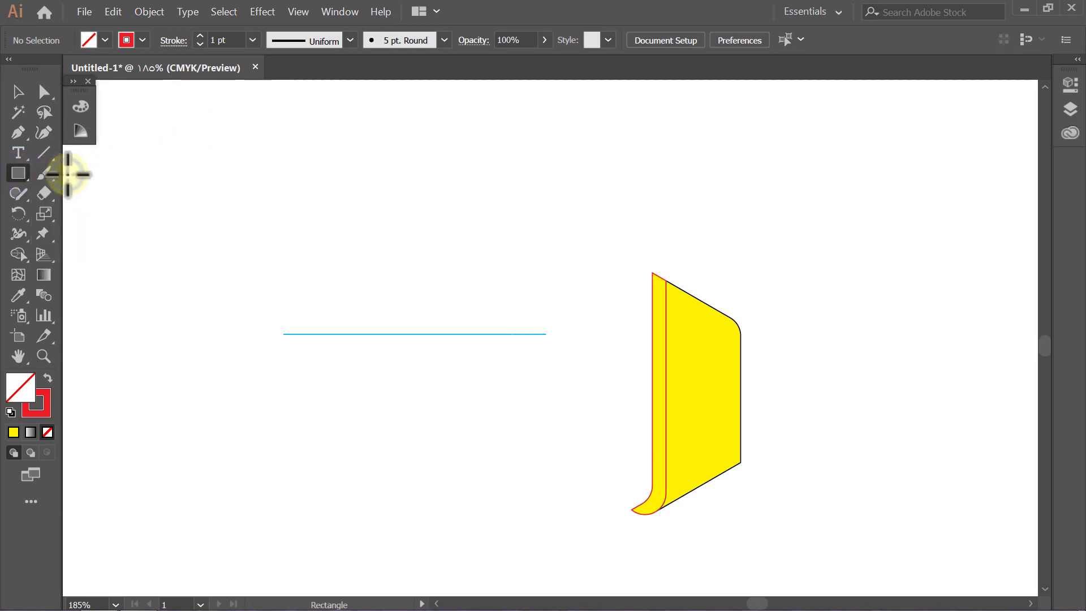
{"action": "left_click_drag", "start_coordinate": [215, 89], "coordinate": [143, 110]}
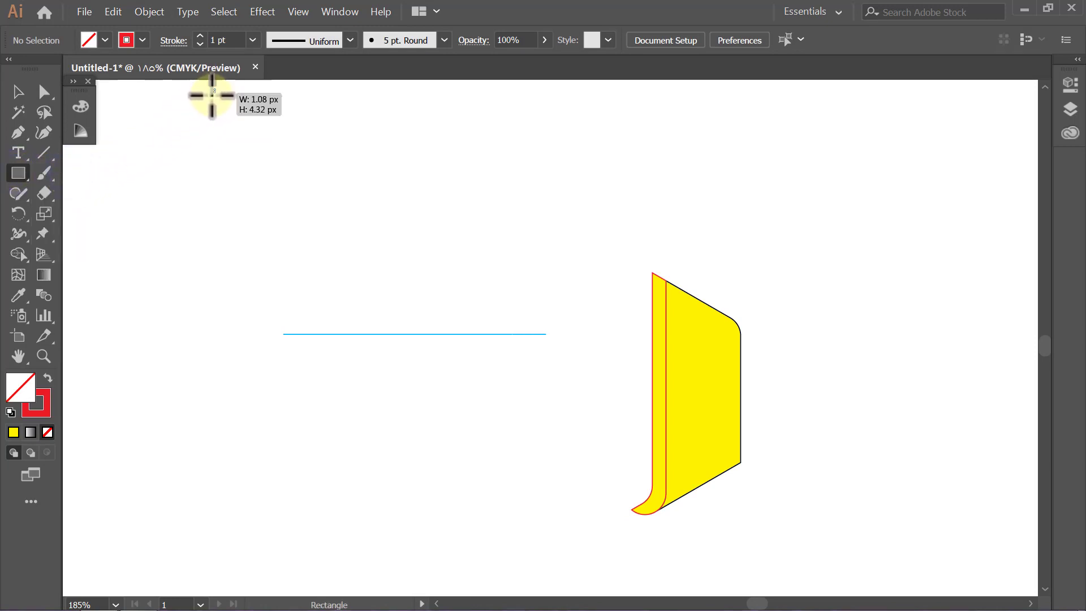
{"action": "key", "text": "v"}
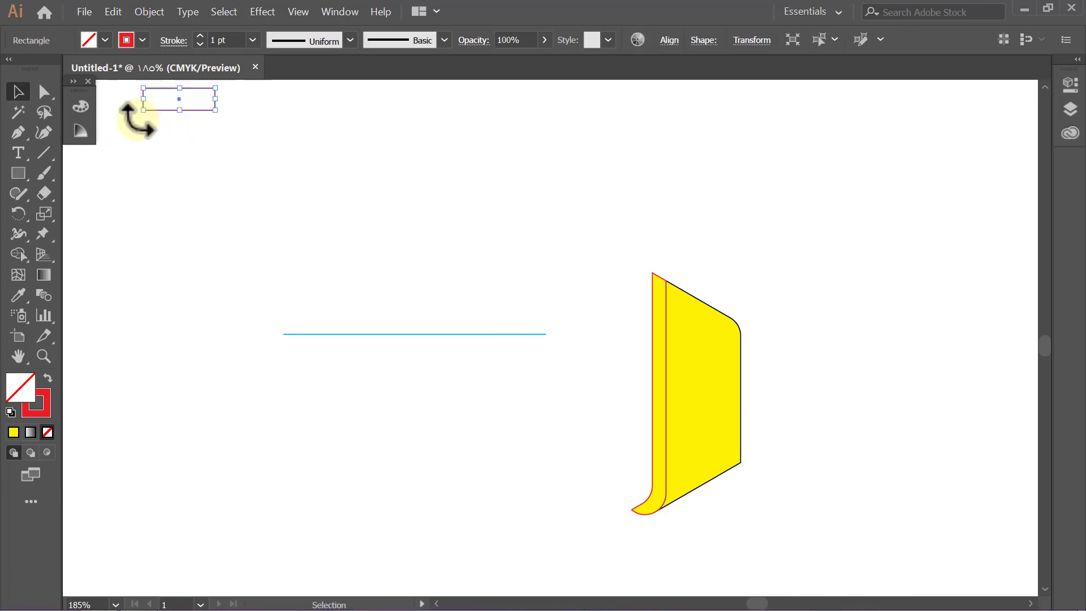
Give the rectangle no stroke and a brown fill.
{"action": "left_click", "coordinate": [143, 40]}
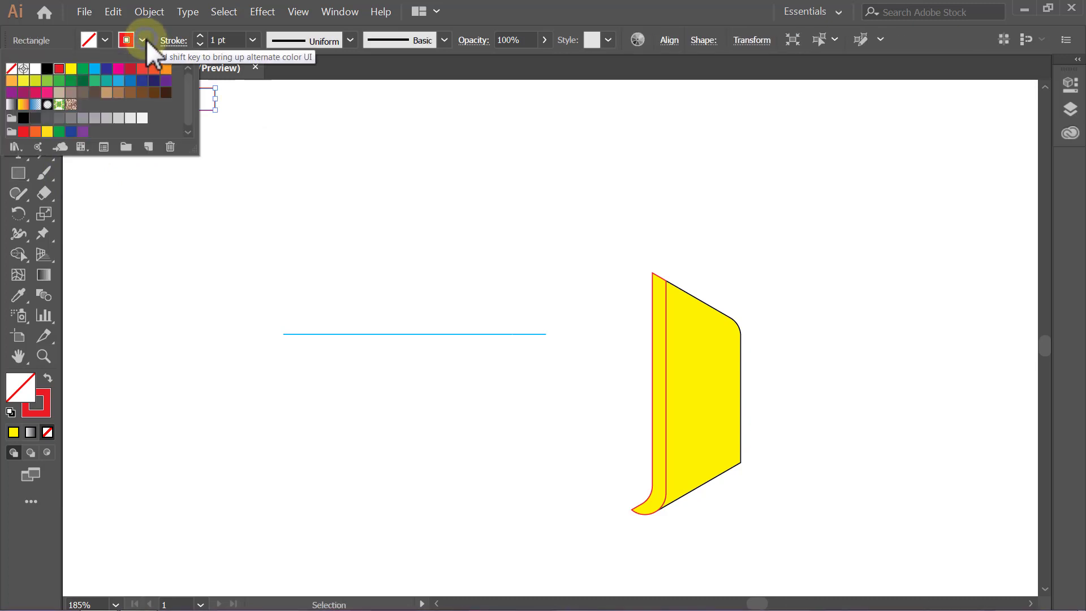
{"action": "left_click", "coordinate": [12, 69]}
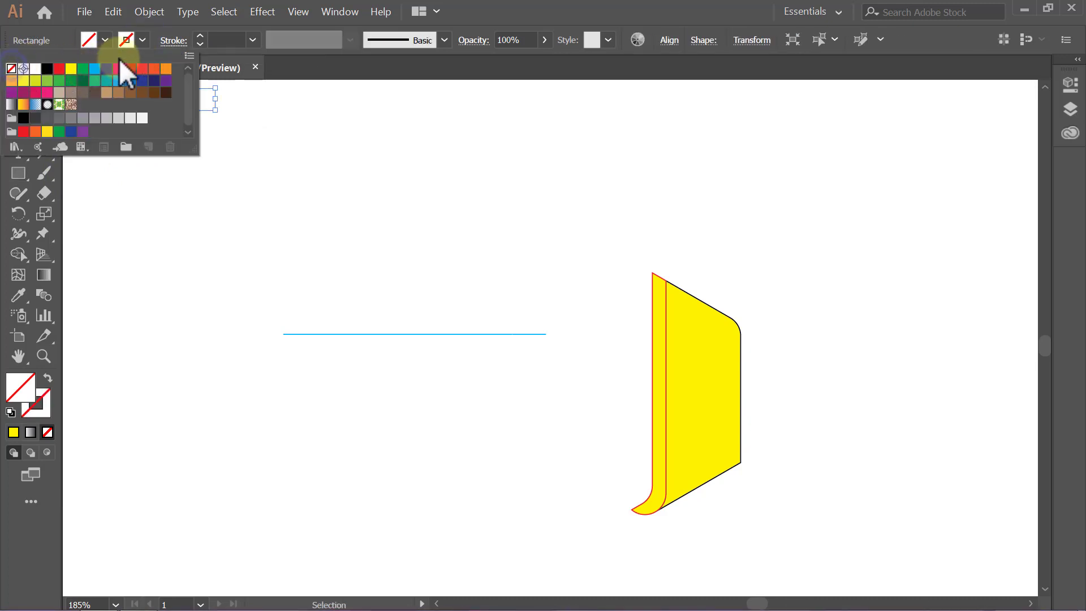
{"action": "left_click", "coordinate": [142, 37]}
{"action": "left_click", "coordinate": [105, 39]}
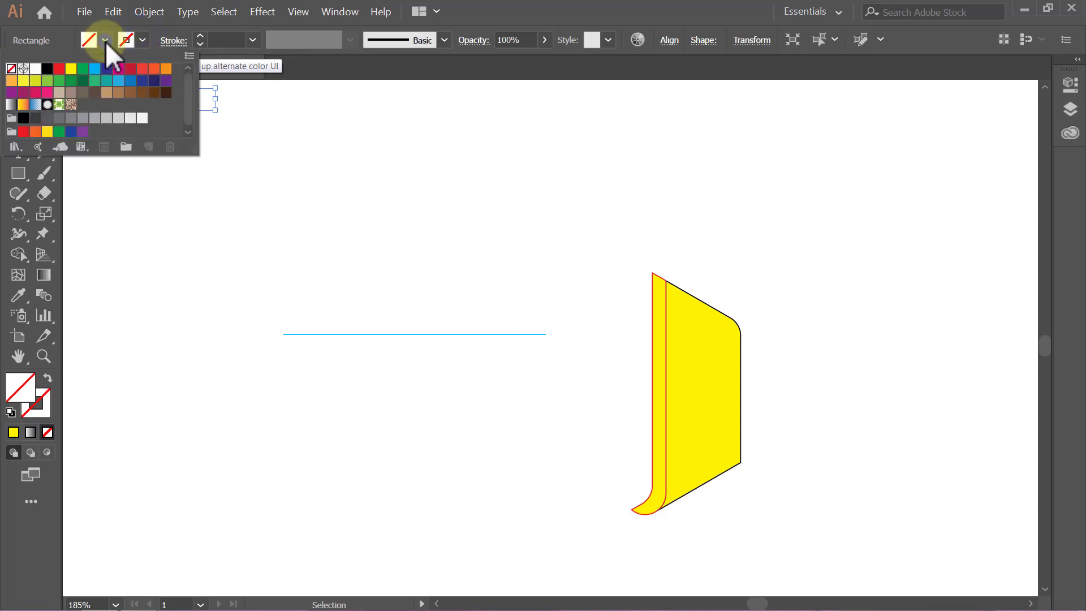
{"action": "left_click", "coordinate": [130, 91]}
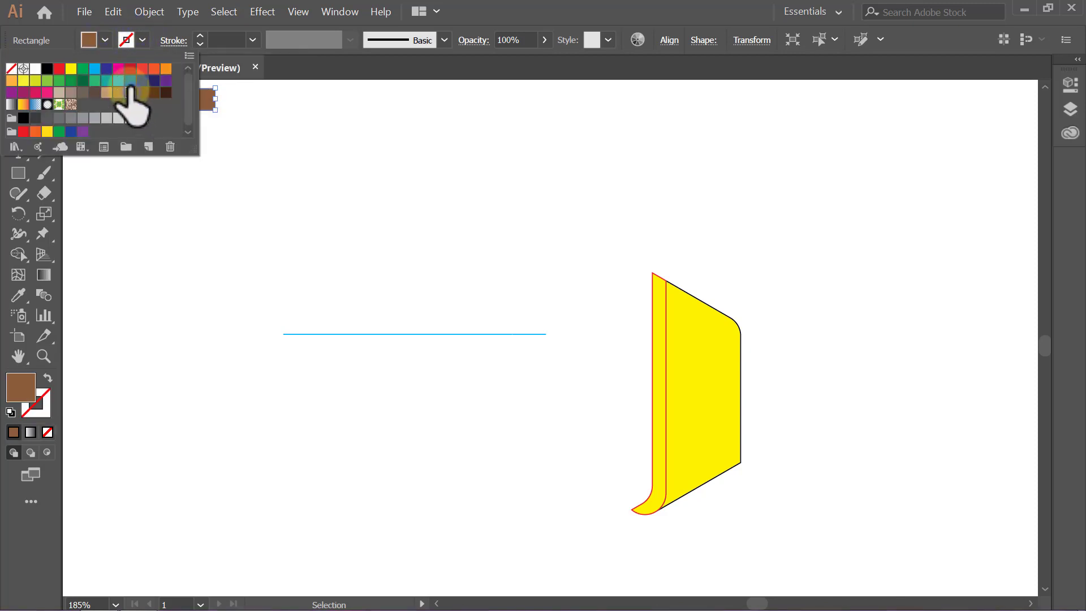
{"action": "left_click", "coordinate": [107, 40]}
{"action": "left_click", "coordinate": [162, 118]}
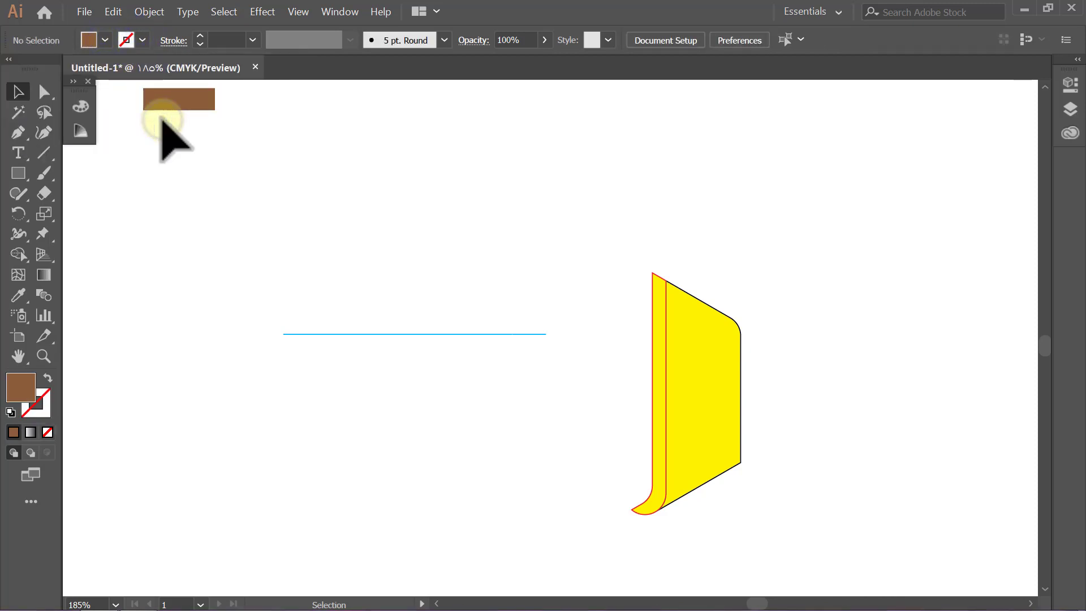
{"action": "left_click", "coordinate": [170, 101]}
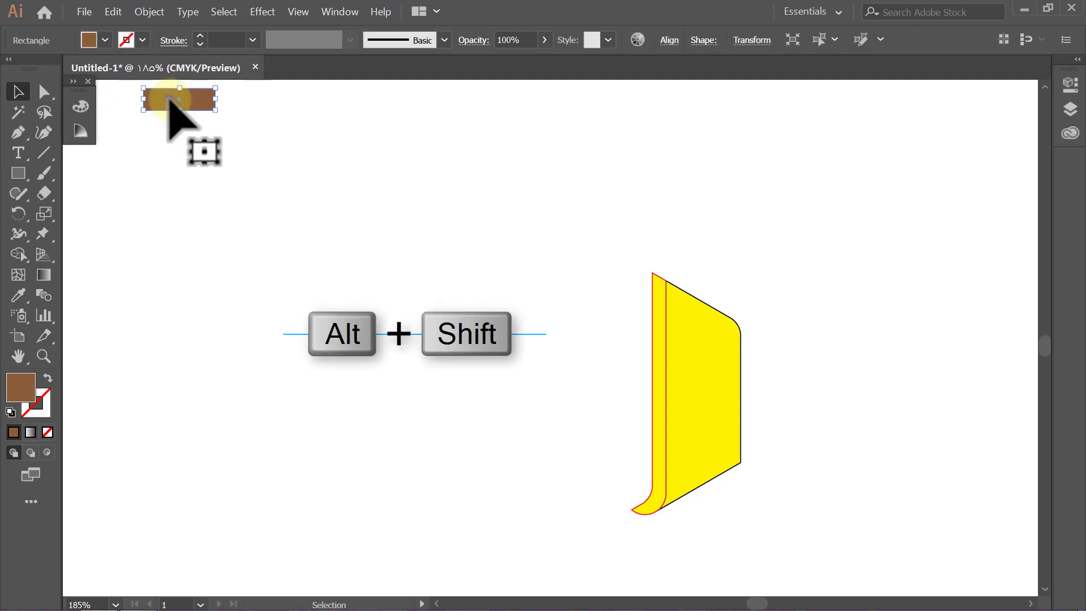
Copy the brown rectangle straight down near the artboard bottom.
{"action": "left_click_drag", "start_coordinate": [170, 101], "coordinate": [179, 577]}
{"action": "left_click", "coordinate": [248, 526]}
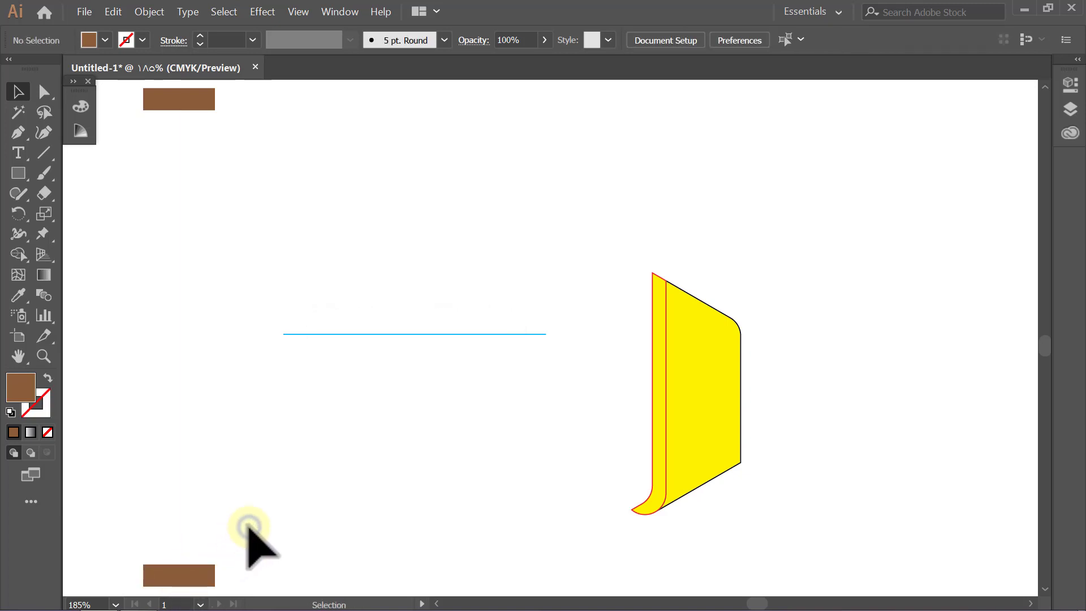
{"action": "left_click", "coordinate": [188, 104]}
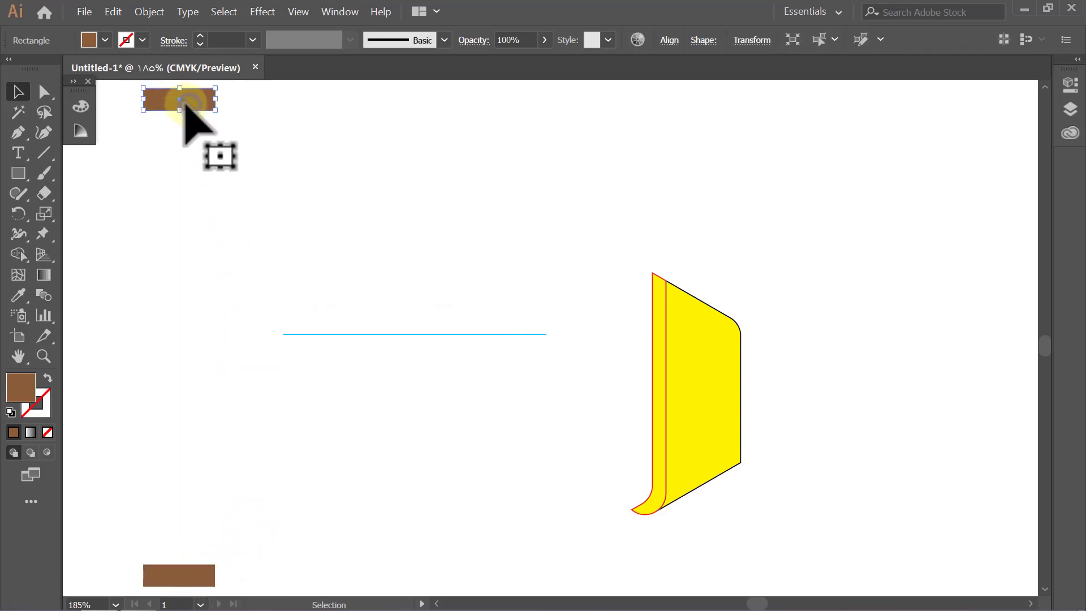
Blend the top and bottom rectangles using 15 specified steps.
{"action": "double_click", "coordinate": [44, 296]}
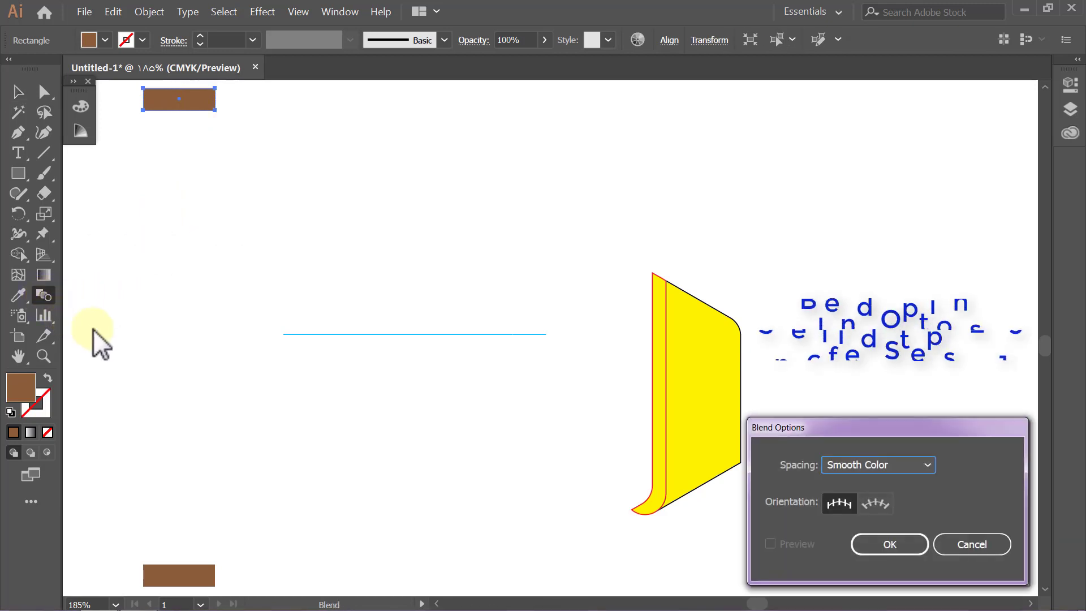
{"action": "left_click", "coordinate": [928, 464]}
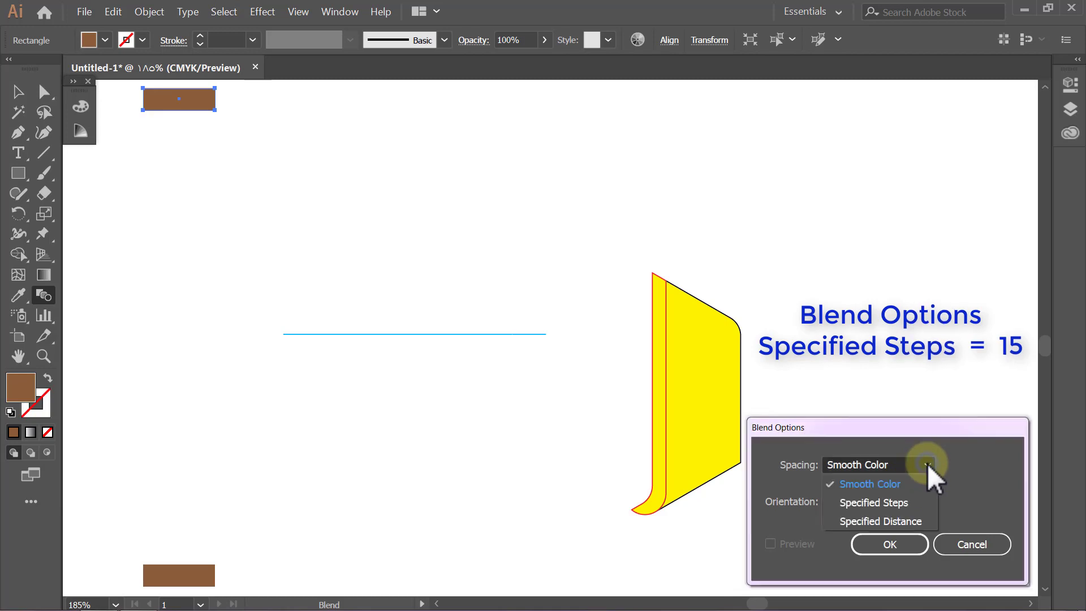
{"action": "left_click", "coordinate": [919, 501]}
{"action": "type", "text": "15"}
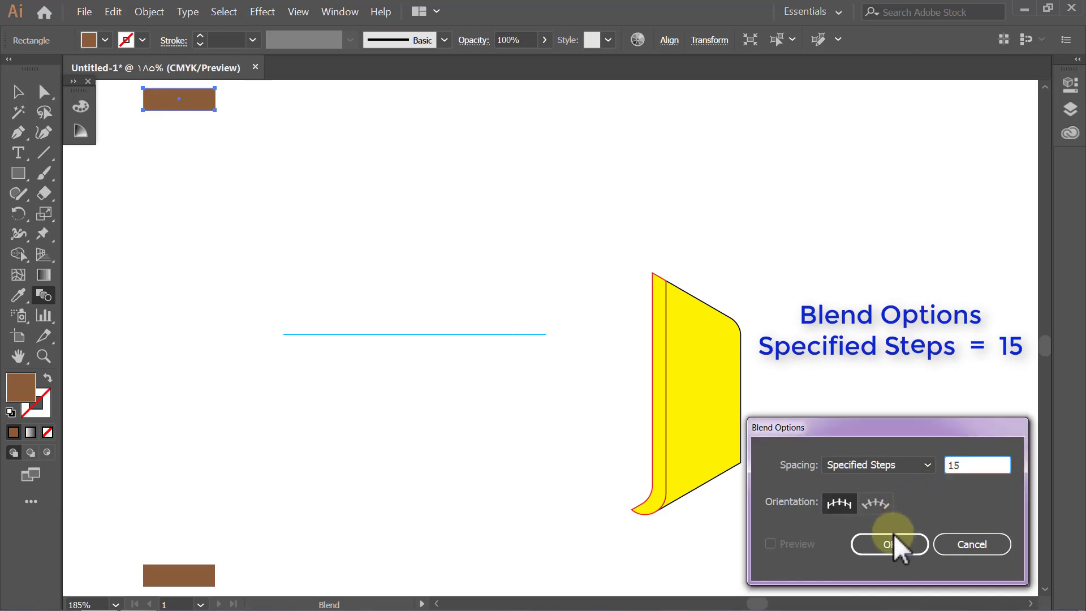
{"action": "left_click", "coordinate": [895, 538]}
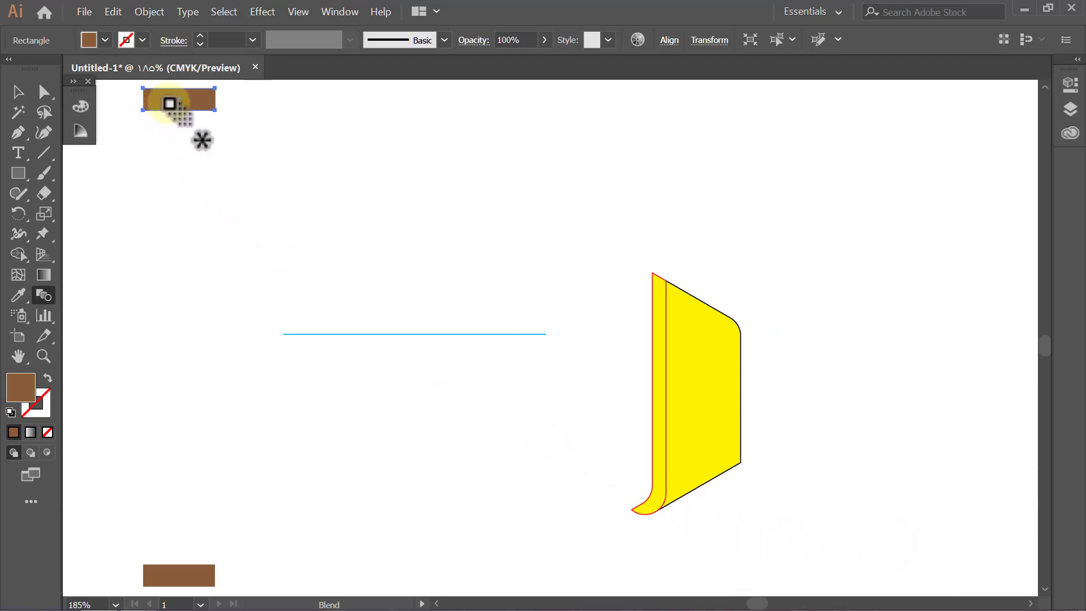
{"action": "left_click", "coordinate": [169, 101]}
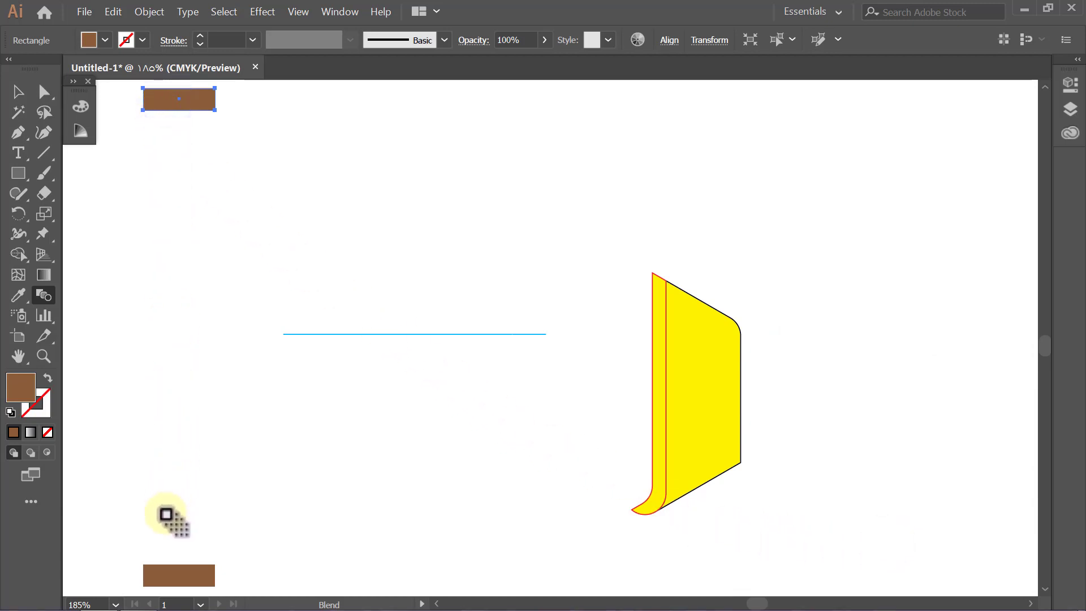
{"action": "left_click", "coordinate": [172, 576]}
Expand the blended column and ungroup it into separate rectangles.
{"action": "key", "text": "v"}
{"action": "left_click", "coordinate": [270, 491]}
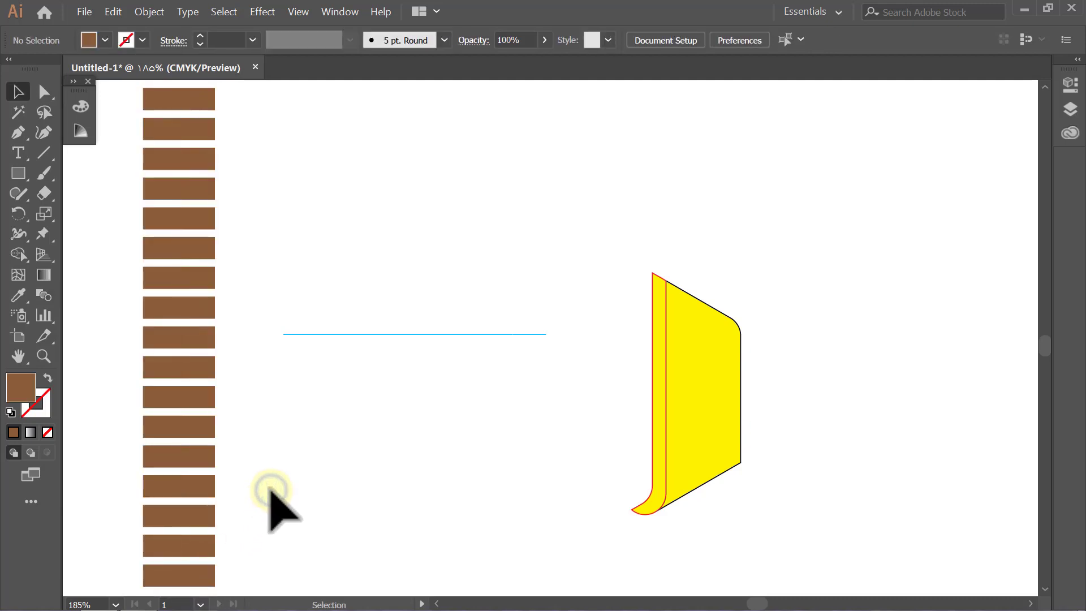
{"action": "left_click", "coordinate": [194, 312]}
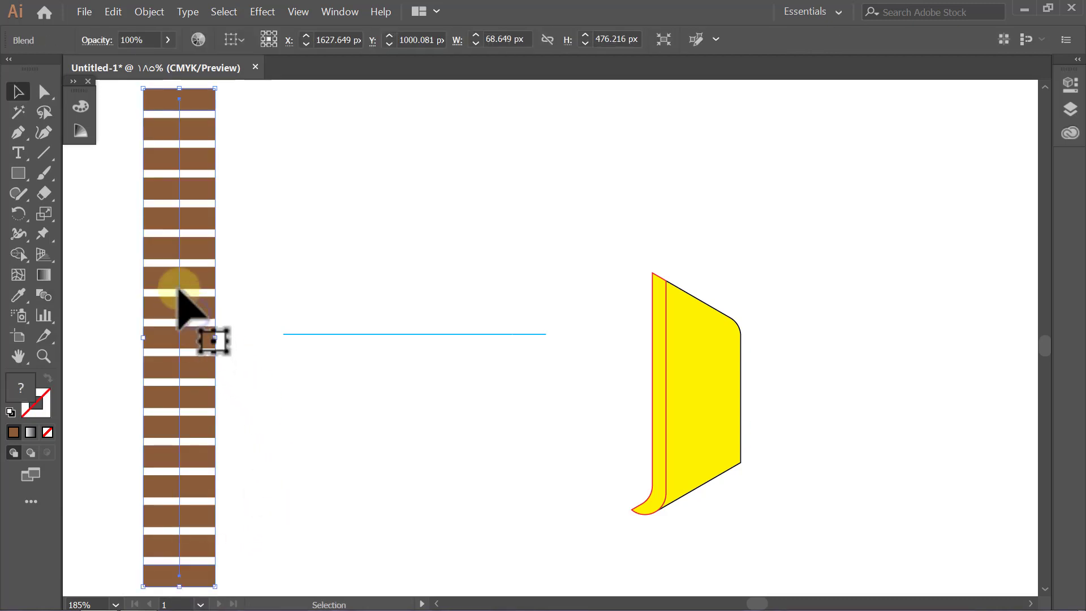
{"action": "left_click", "coordinate": [150, 12]}
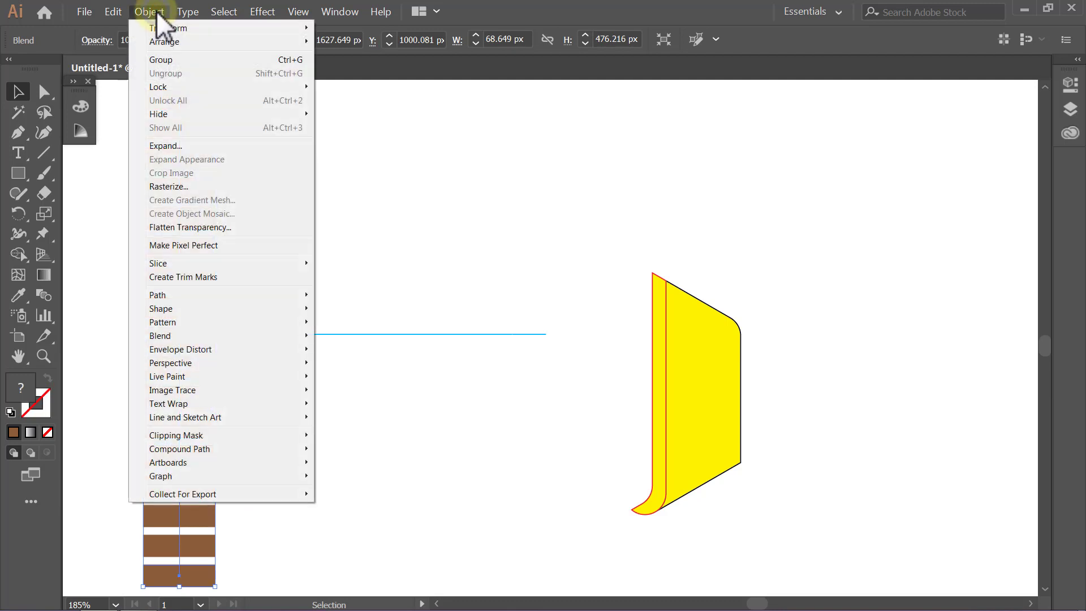
{"action": "left_click", "coordinate": [178, 148]}
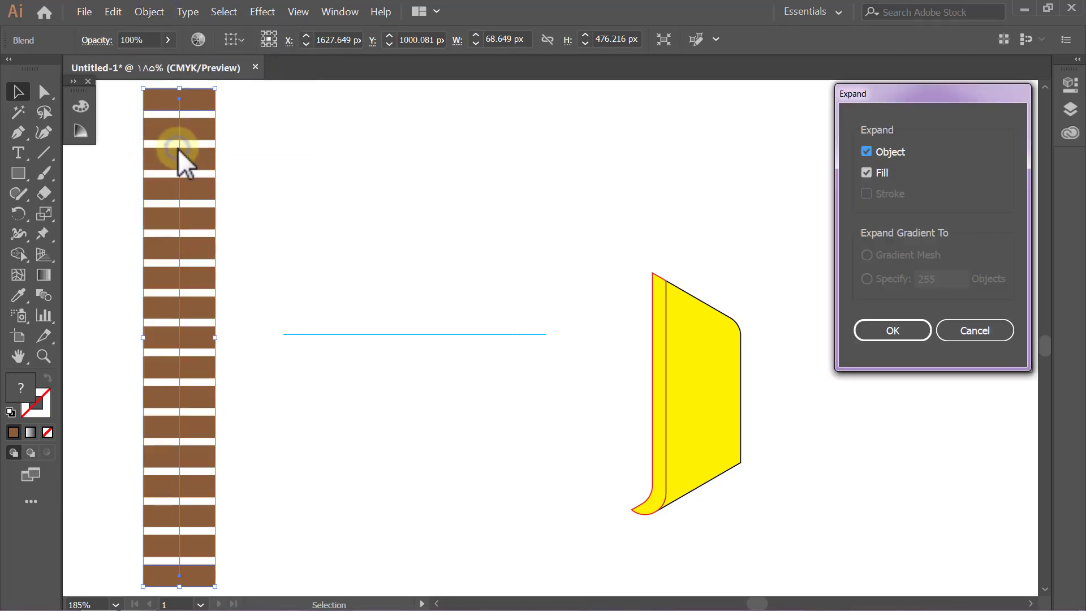
{"action": "left_click", "coordinate": [872, 331]}
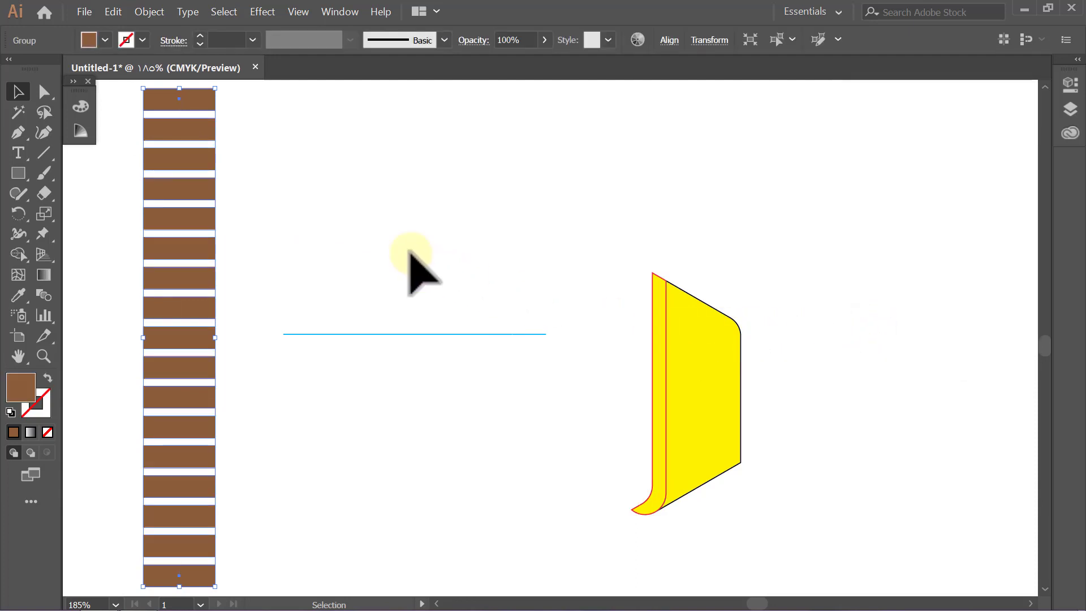
{"action": "left_click", "coordinate": [154, 14]}
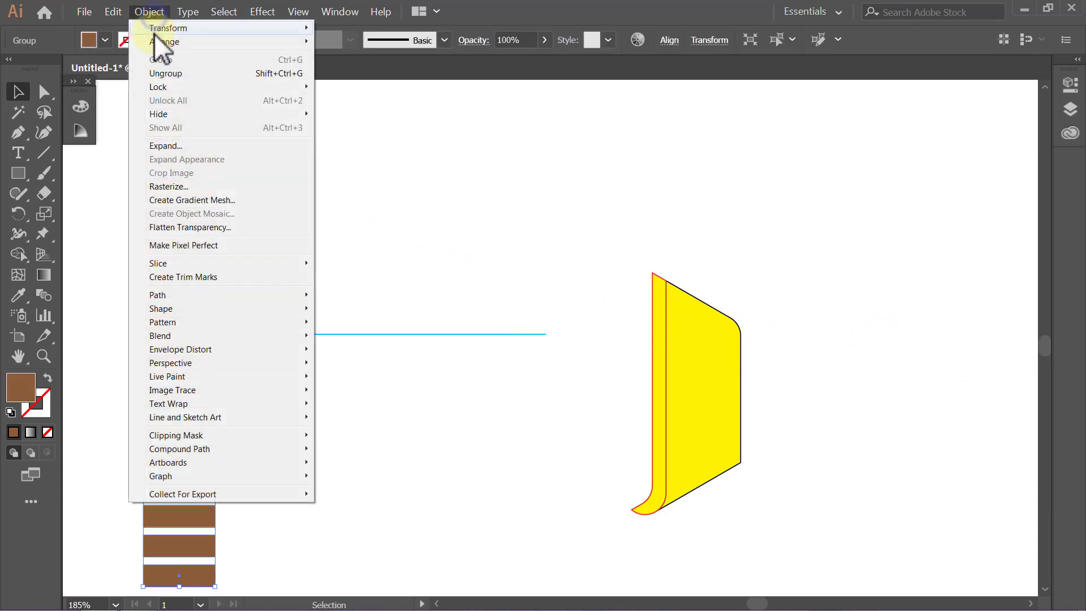
{"action": "left_click", "coordinate": [185, 74]}
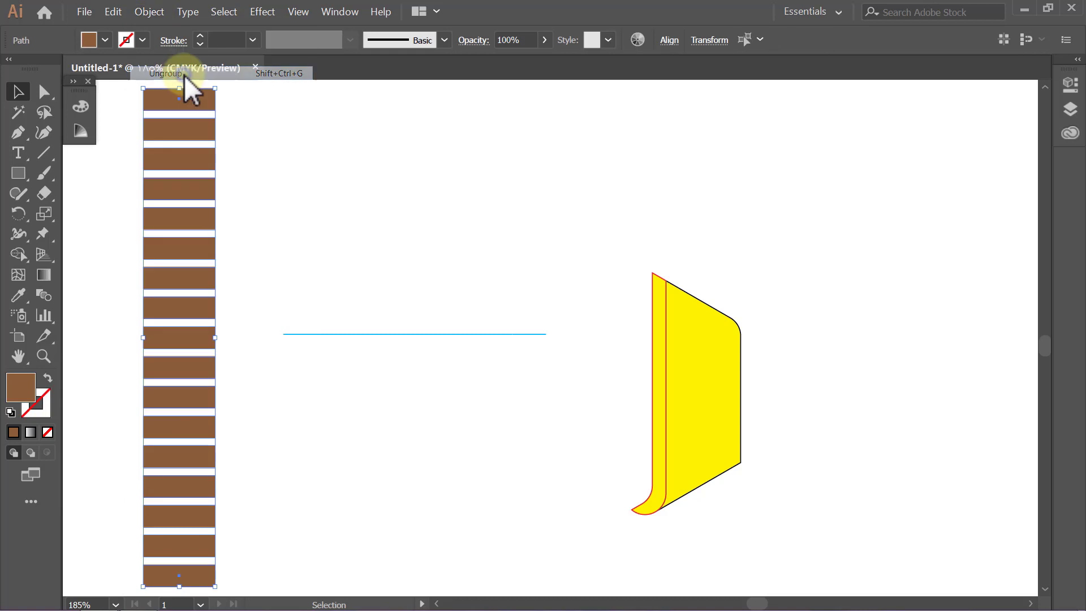
Pan the view left and select the top brown bar.
{"action": "left_click", "coordinate": [292, 112]}
{"action": "scroll", "coordinate": [292, 113], "scroll_direction": "left", "scroll_amount": 3}
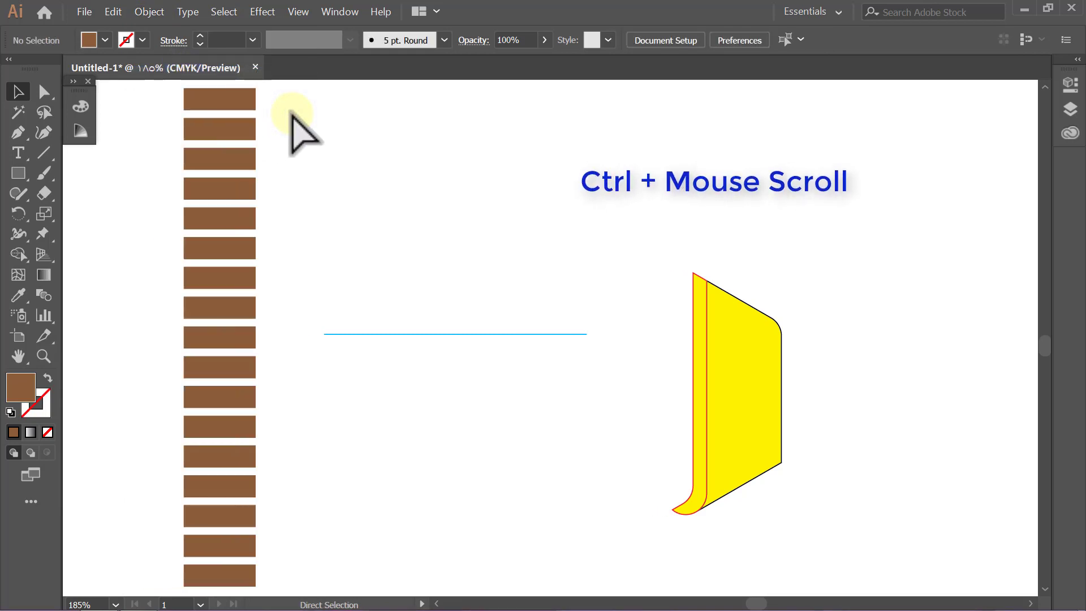
{"action": "scroll", "coordinate": [291, 113], "scroll_direction": "left", "scroll_amount": 2}
{"action": "scroll", "coordinate": [291, 113], "scroll_direction": "left", "scroll_amount": 2}
{"action": "scroll", "coordinate": [291, 113], "scroll_direction": "left", "scroll_amount": 1}
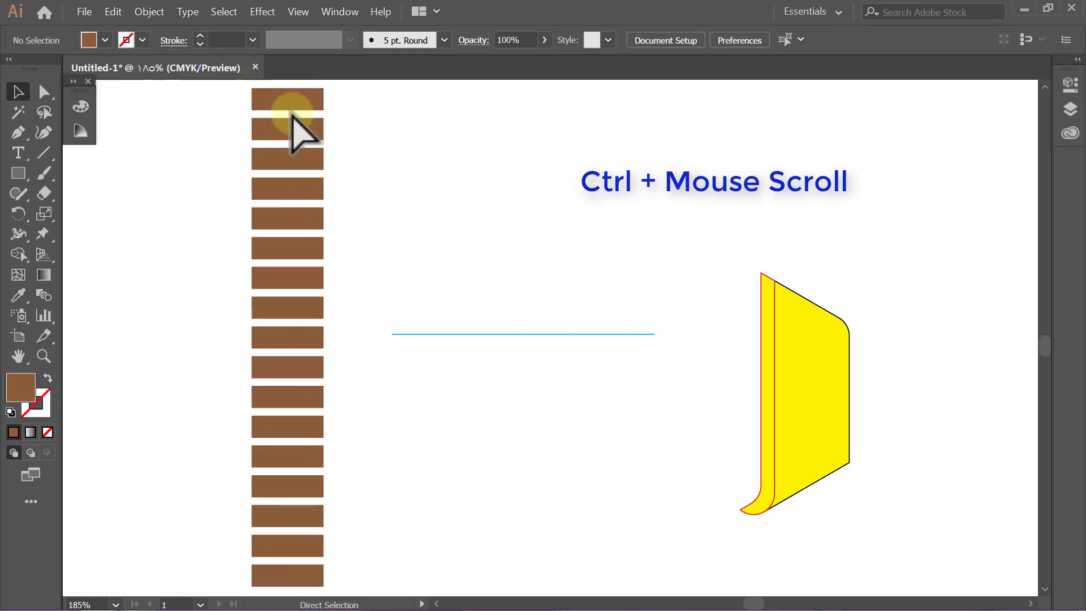
{"action": "scroll", "coordinate": [291, 113], "scroll_direction": "left", "scroll_amount": 3}
{"action": "scroll", "coordinate": [292, 113], "scroll_direction": "left", "scroll_amount": 2}
{"action": "scroll", "coordinate": [291, 114], "scroll_direction": "left", "scroll_amount": 2}
{"action": "scroll", "coordinate": [292, 113], "scroll_direction": "left", "scroll_amount": 2}
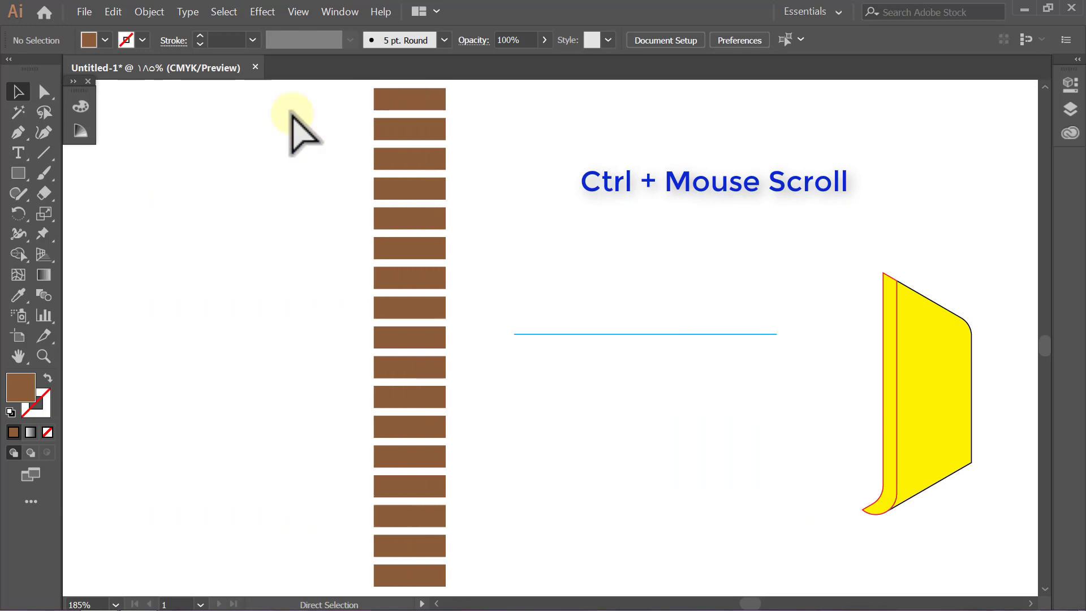
{"action": "scroll", "coordinate": [291, 113], "scroll_direction": "left", "scroll_amount": 2}
{"action": "scroll", "coordinate": [291, 113], "scroll_direction": "left", "scroll_amount": 2}
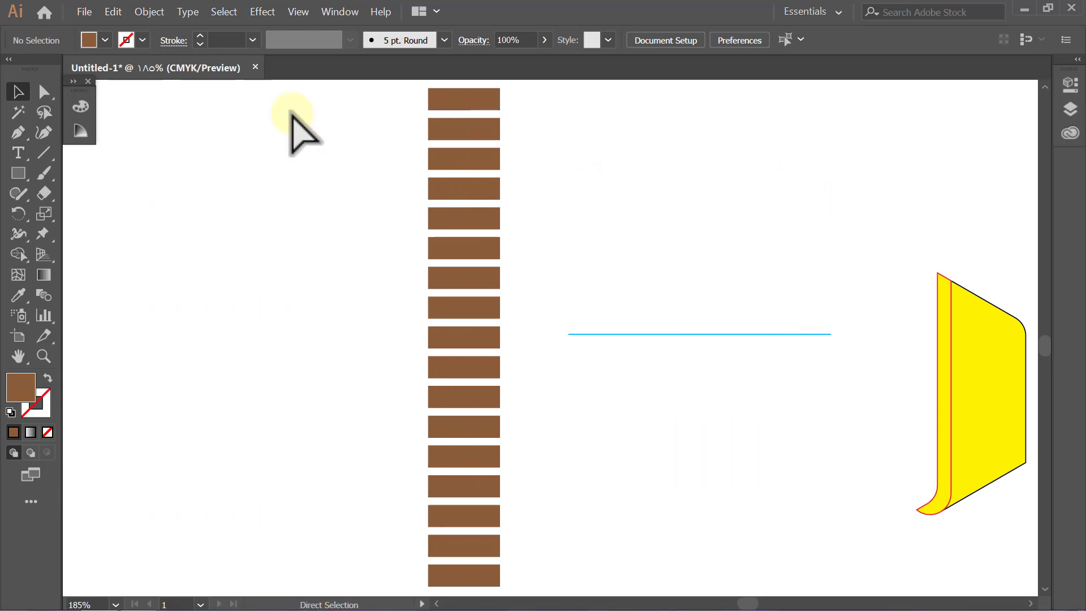
{"action": "left_click", "coordinate": [432, 99]}
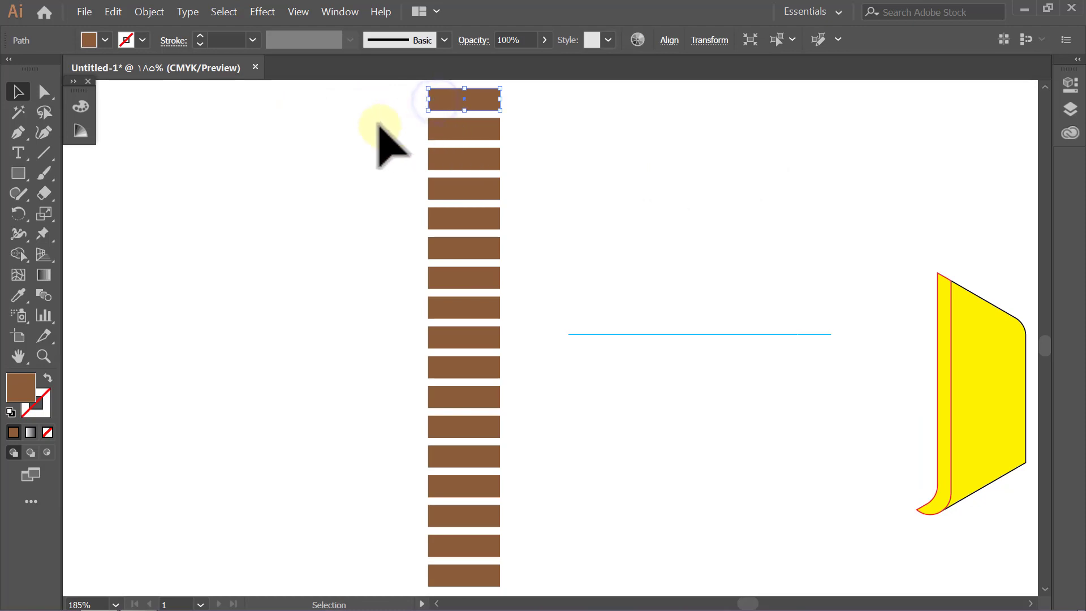
Switch the Color panel to RGB and colour the top bar R 170, G 222, B 233.
{"action": "left_click", "coordinate": [81, 106]}
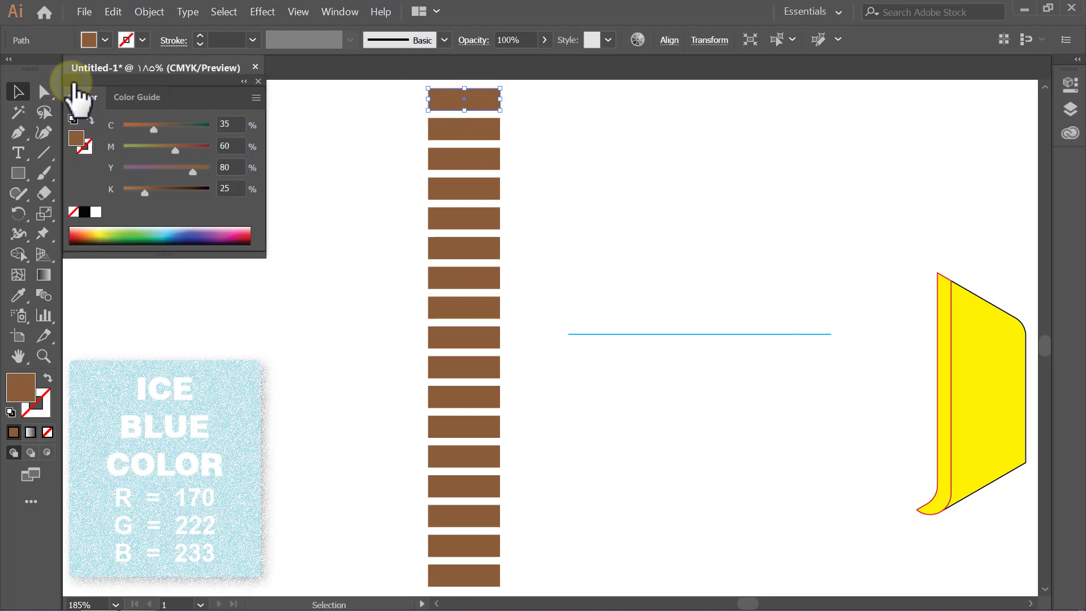
{"action": "left_click", "coordinate": [254, 98]}
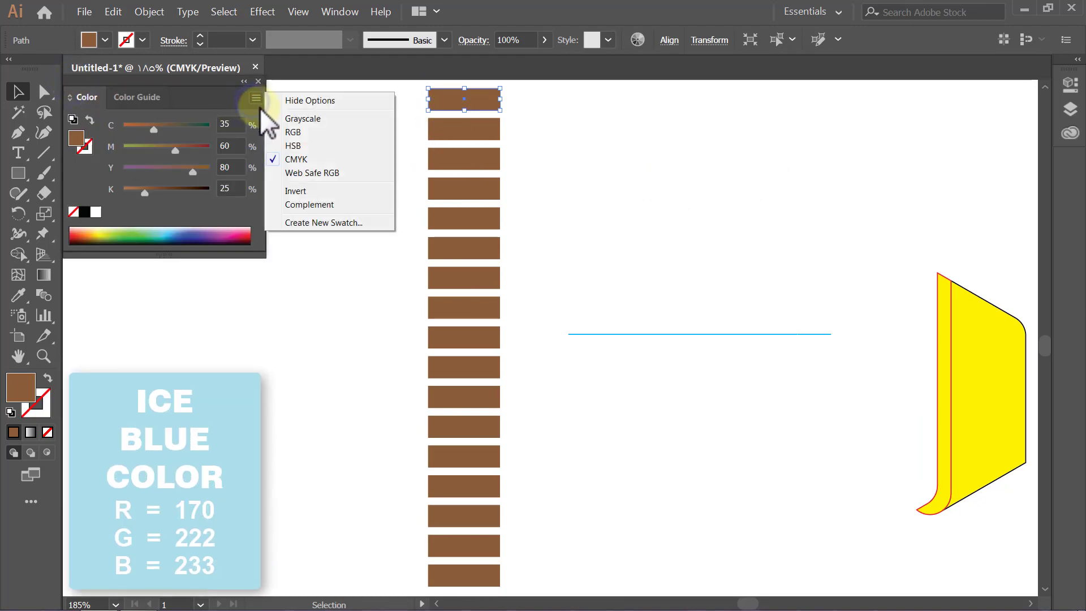
{"action": "left_click", "coordinate": [290, 131]}
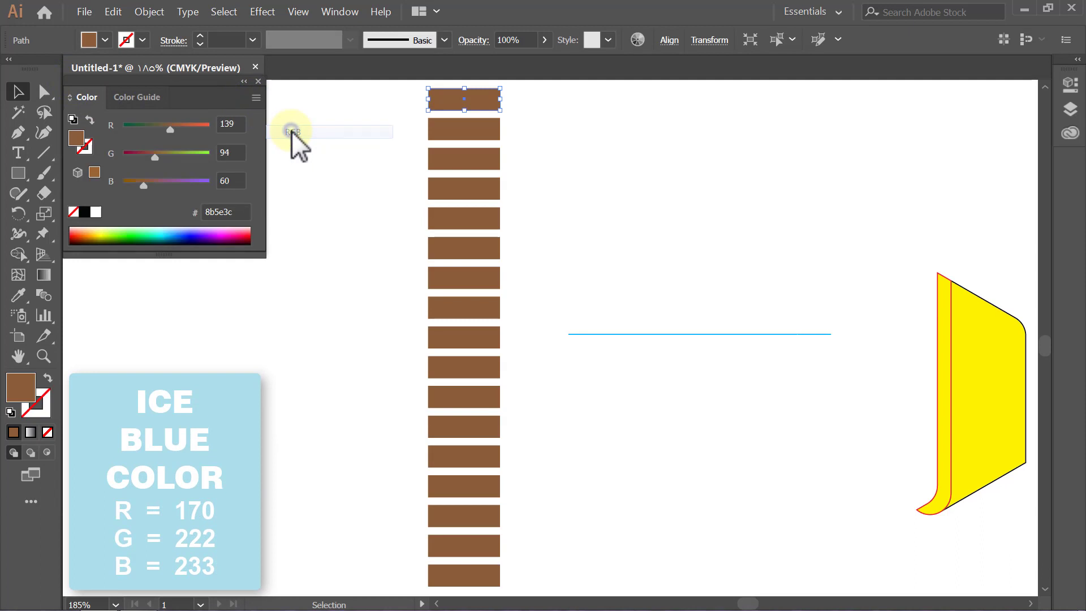
{"action": "double_click", "coordinate": [241, 124]}
{"action": "type", "text": "170"}
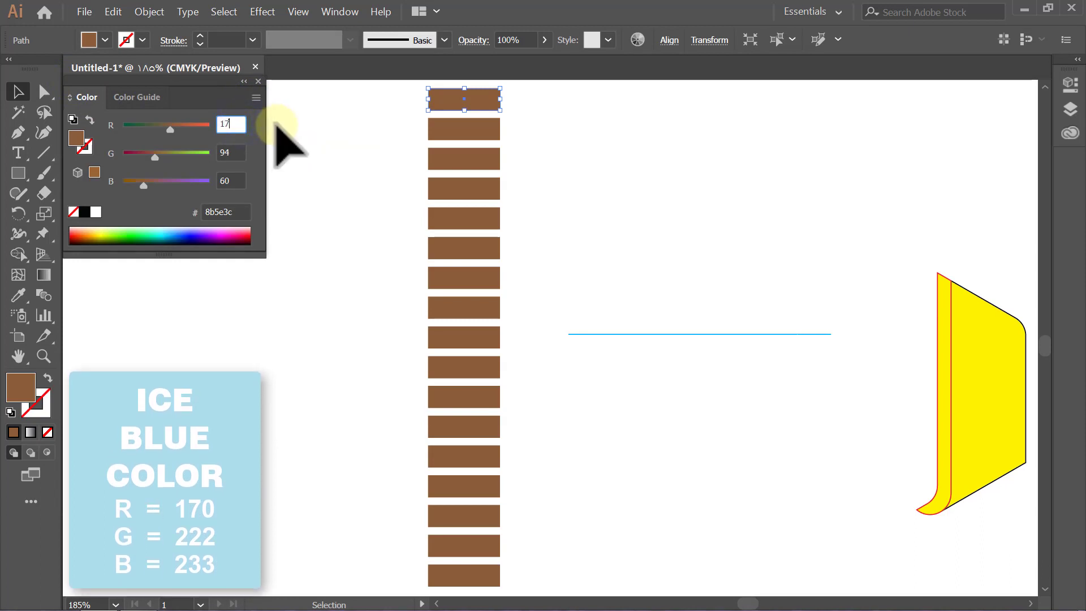
{"action": "key", "text": "Return"}
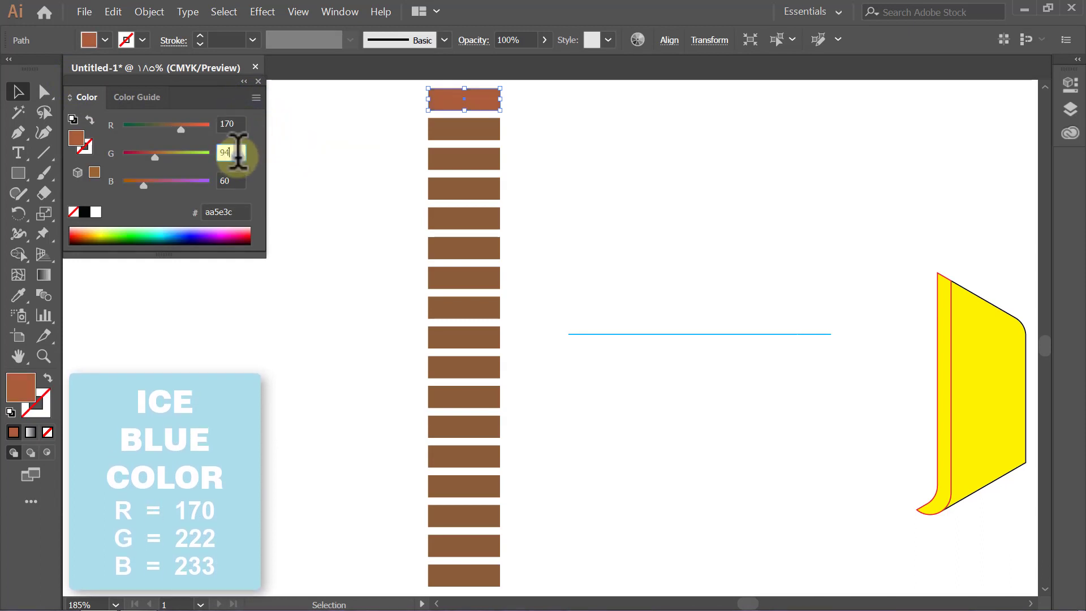
{"action": "type", "text": "222"}
{"action": "key", "text": "Return"}
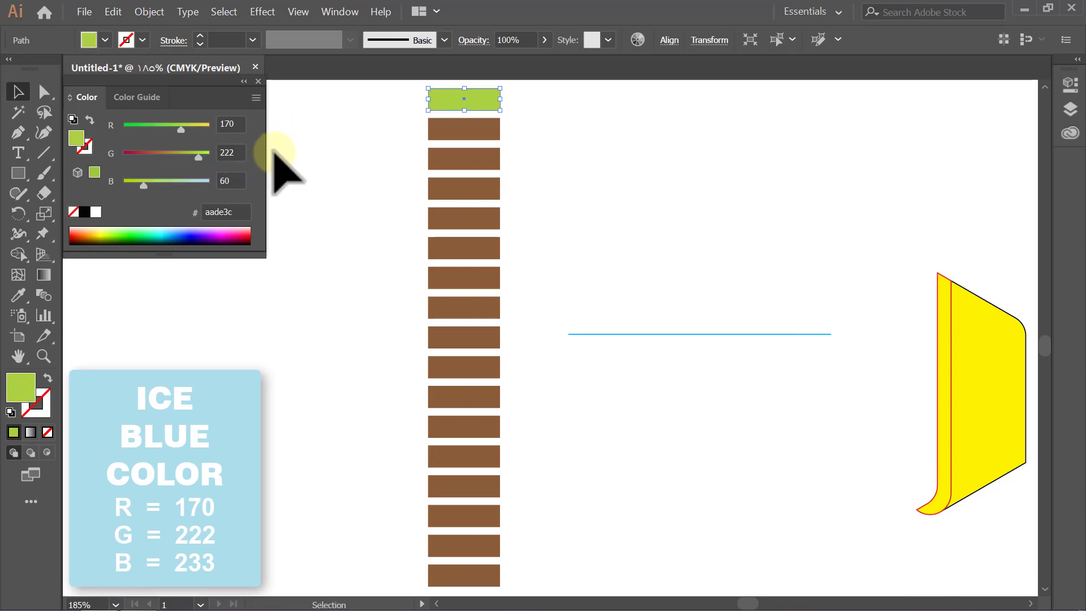
{"action": "double_click", "coordinate": [242, 180]}
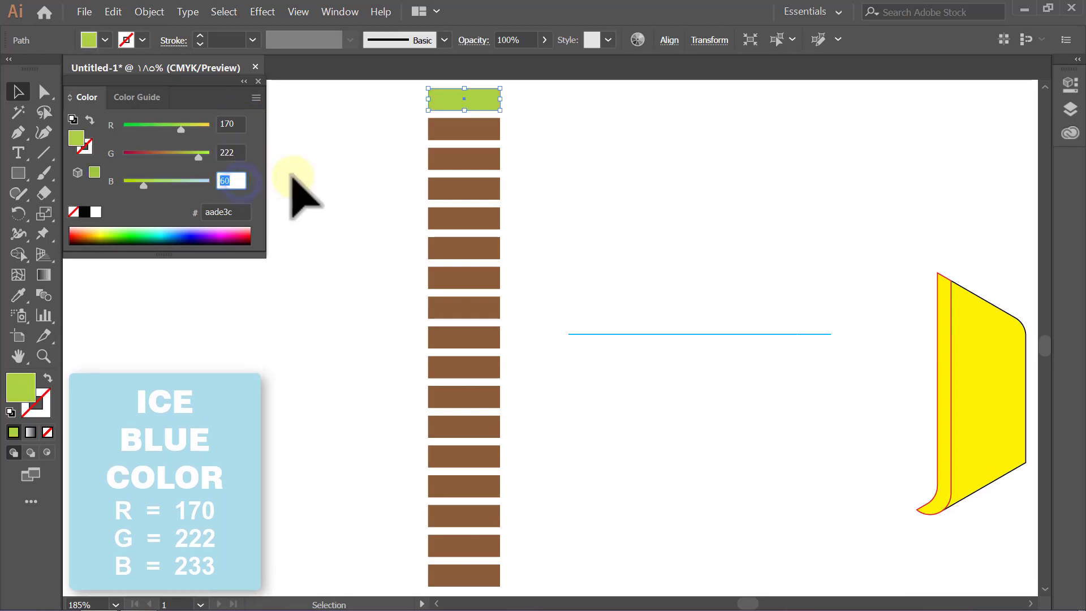
{"action": "type", "text": "23"}
{"action": "key", "text": "Return"}
{"action": "left_click", "coordinate": [292, 177]}
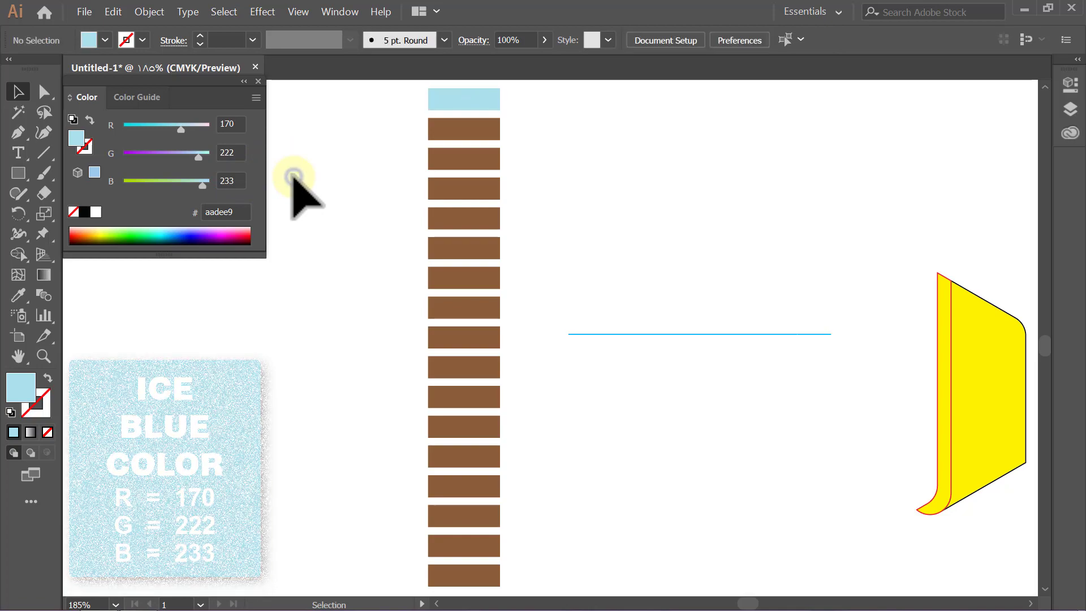
Recolour the second bar with red 97 and blue 175.
{"action": "left_click", "coordinate": [438, 133]}
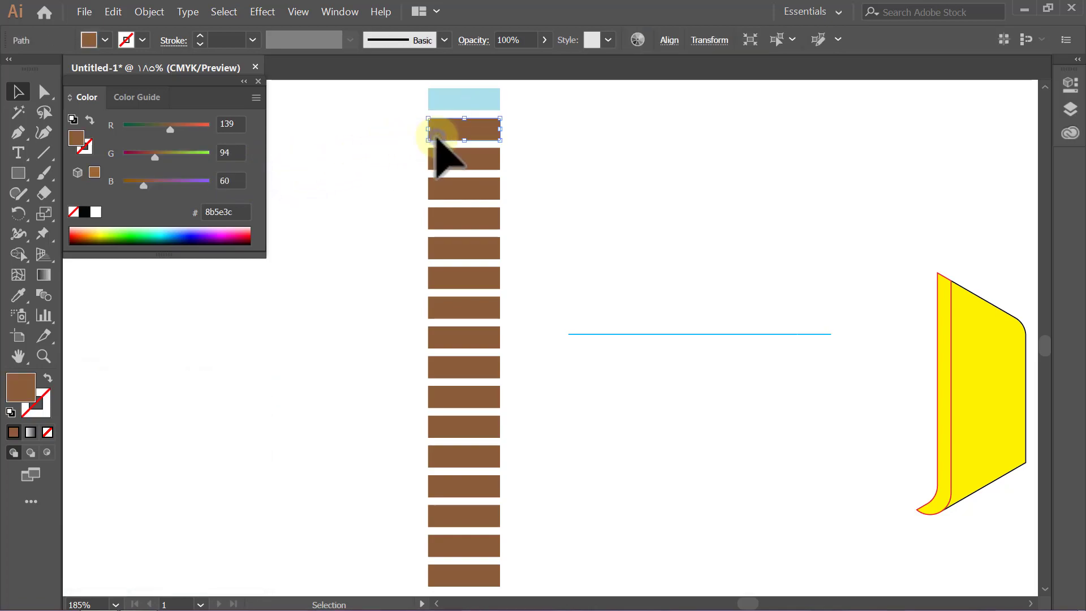
{"action": "double_click", "coordinate": [237, 124]}
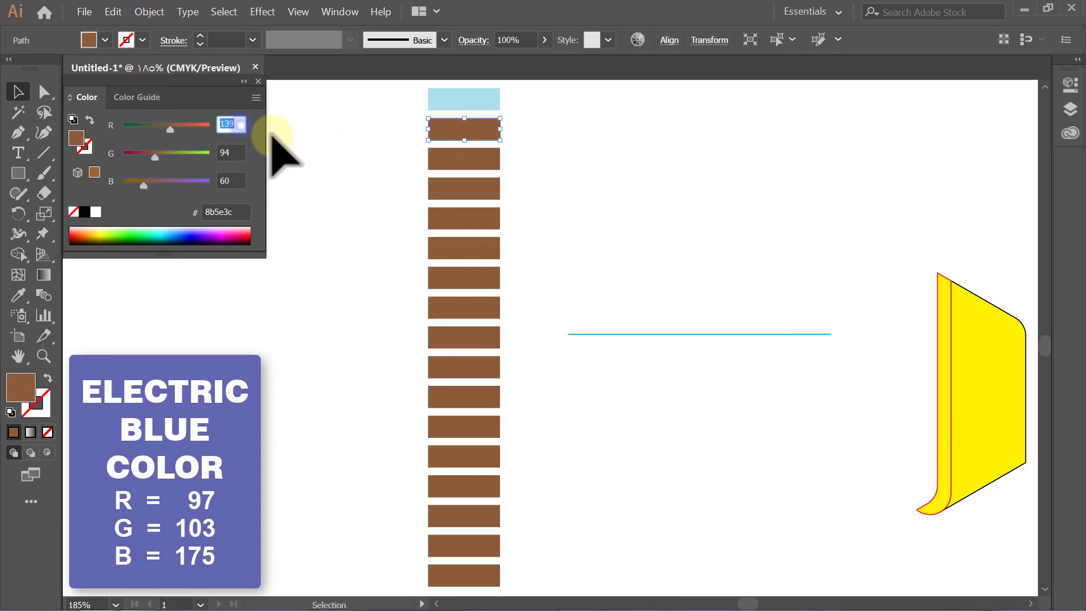
{"action": "type", "text": "97"}
{"action": "key", "text": "Return"}
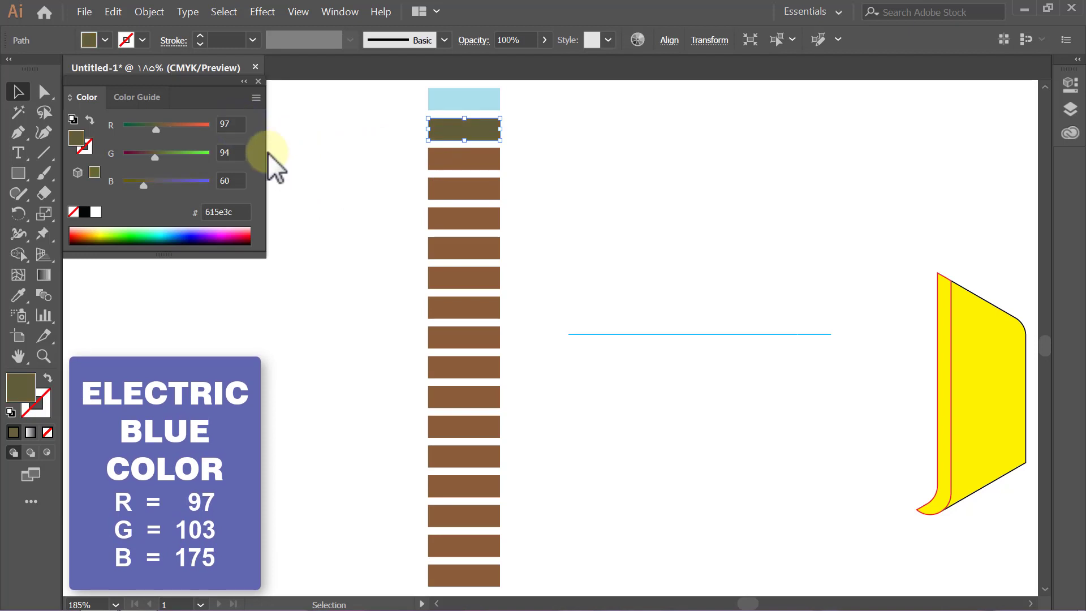
{"action": "double_click", "coordinate": [240, 152]}
{"action": "type", "text": "103"}
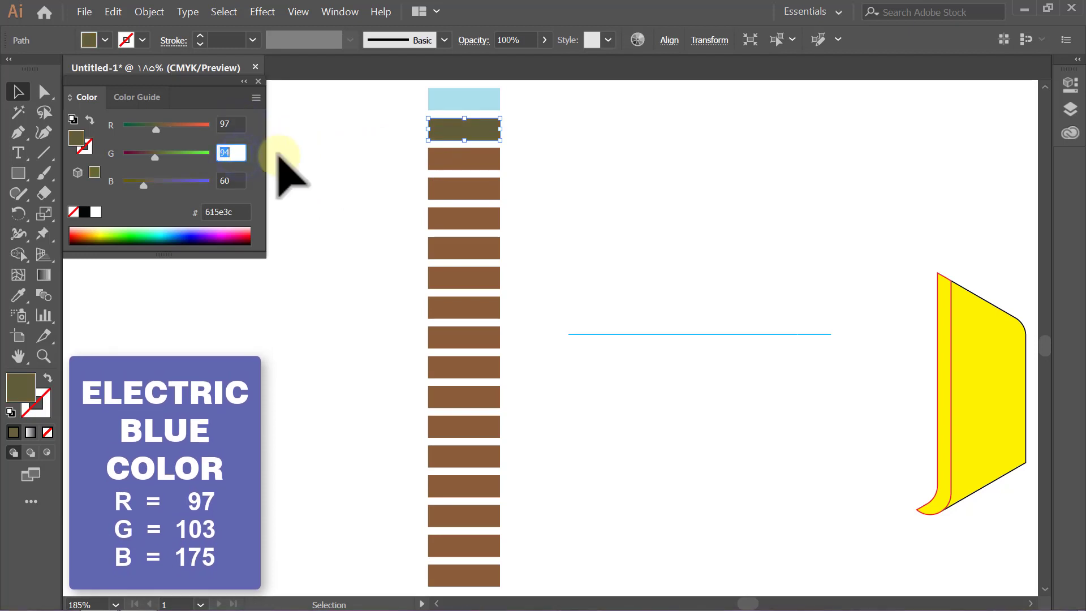
{"action": "double_click", "coordinate": [242, 180]}
{"action": "type", "text": "75"}
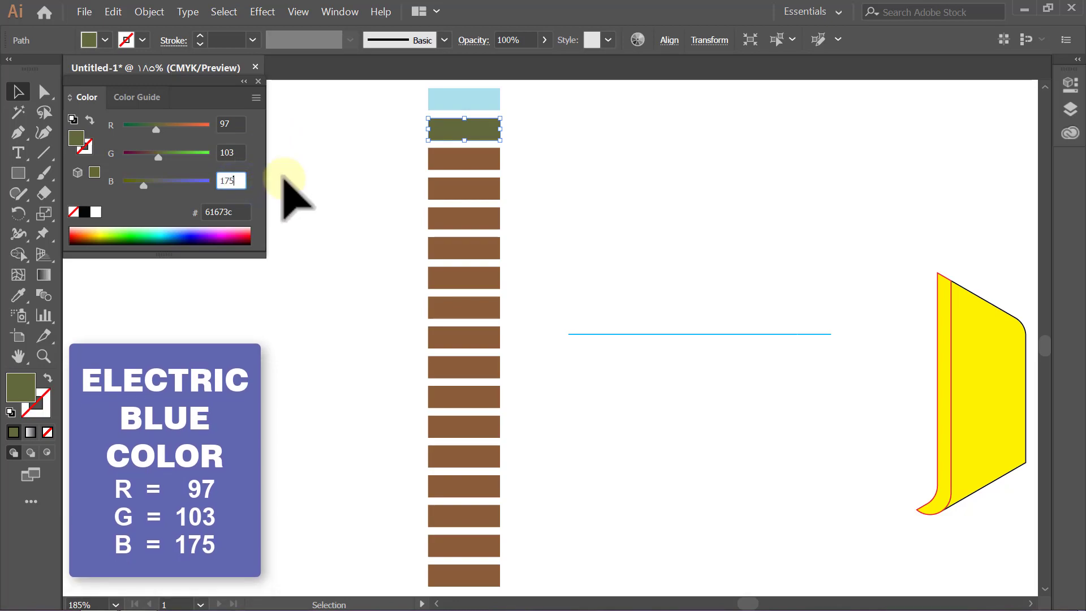
{"action": "left_click", "coordinate": [284, 180]}
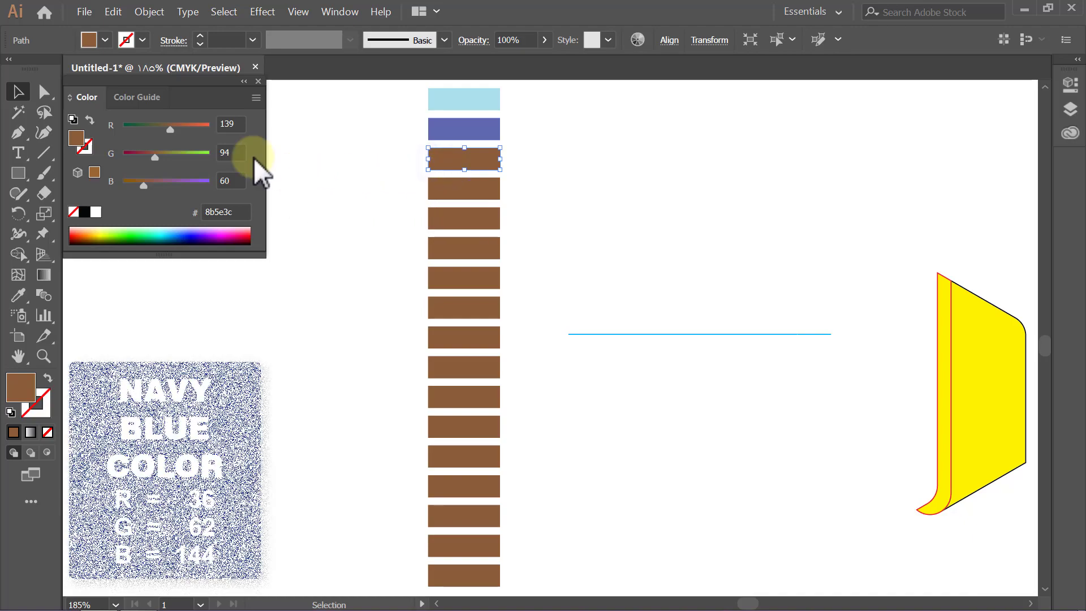
Set the third bar to navy R 36, G 62, B 144.
{"action": "left_click", "coordinate": [240, 124]}
{"action": "type", "text": "3"}
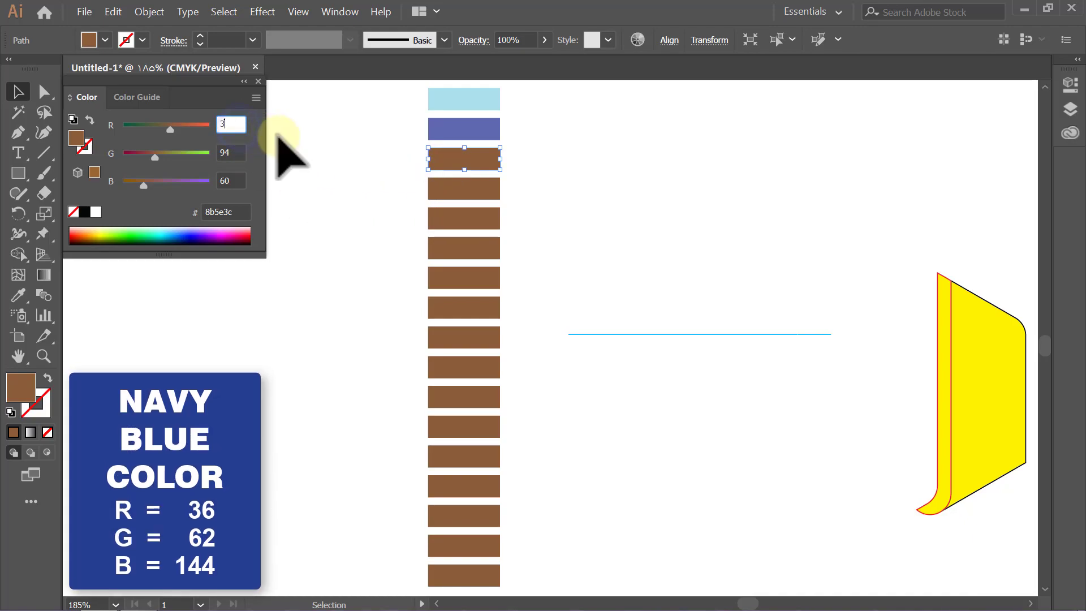
{"action": "type", "text": "6"}
{"action": "key", "text": "Return"}
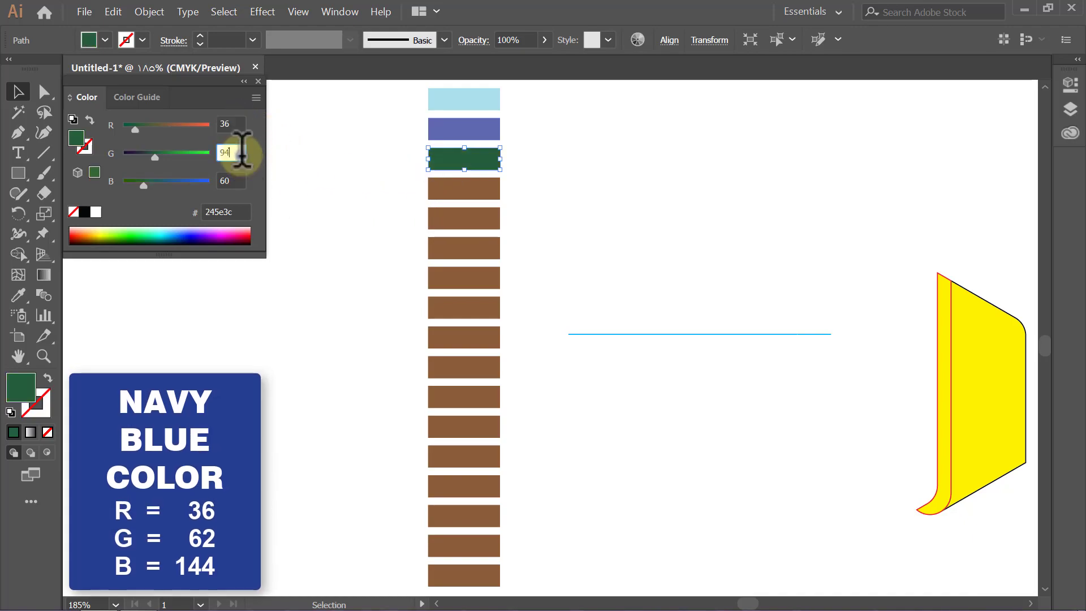
{"action": "type", "text": "62"}
{"action": "key", "text": "Return"}
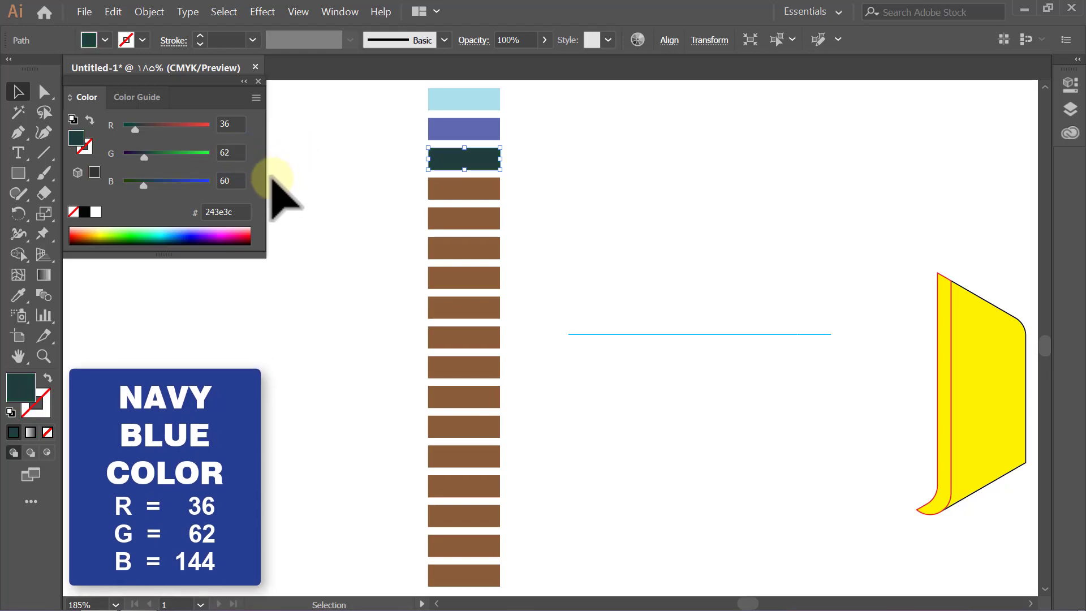
{"action": "left_click", "coordinate": [242, 179]}
{"action": "type", "text": "1"}
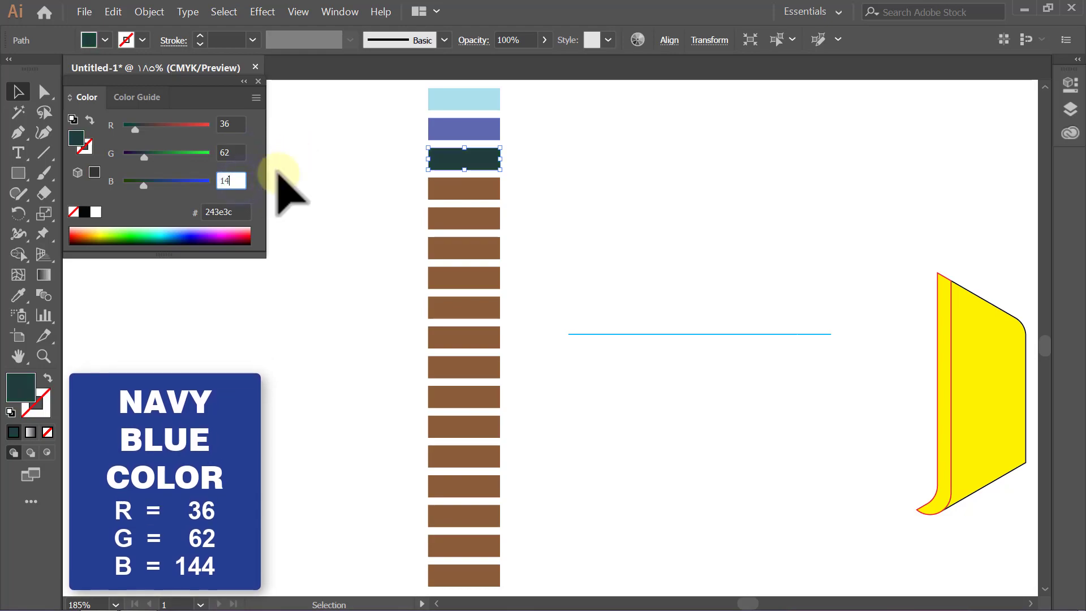
{"action": "type", "text": "4"}
{"action": "key", "text": "Return"}
{"action": "left_click", "coordinate": [279, 175]}
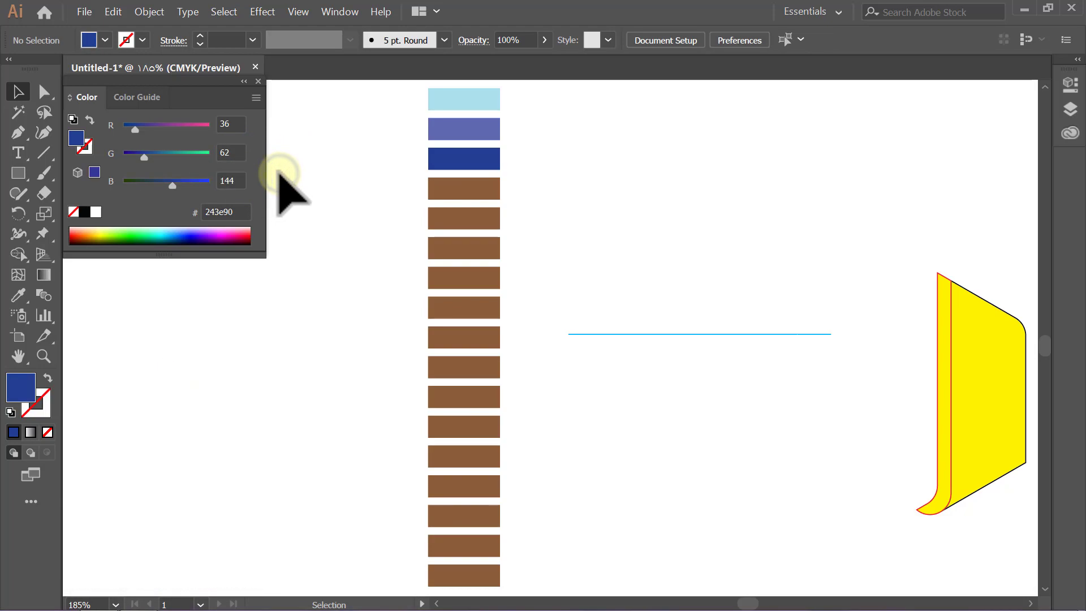
{"action": "left_click", "coordinate": [436, 192]}
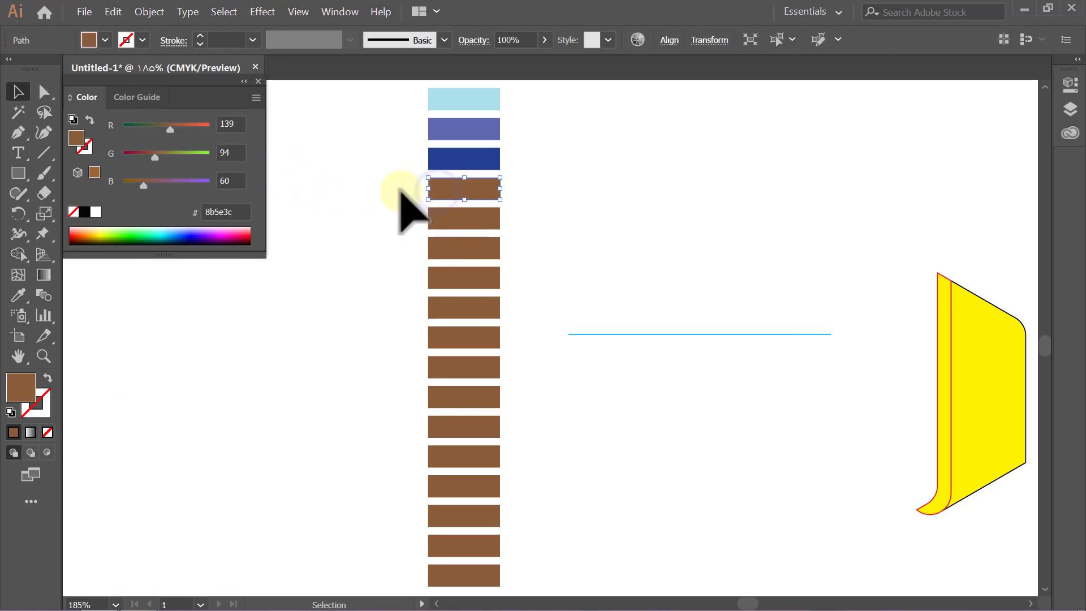
Colour the fourth bar moon green, R 205, G 222, B 96.
{"action": "left_click", "coordinate": [231, 124]}
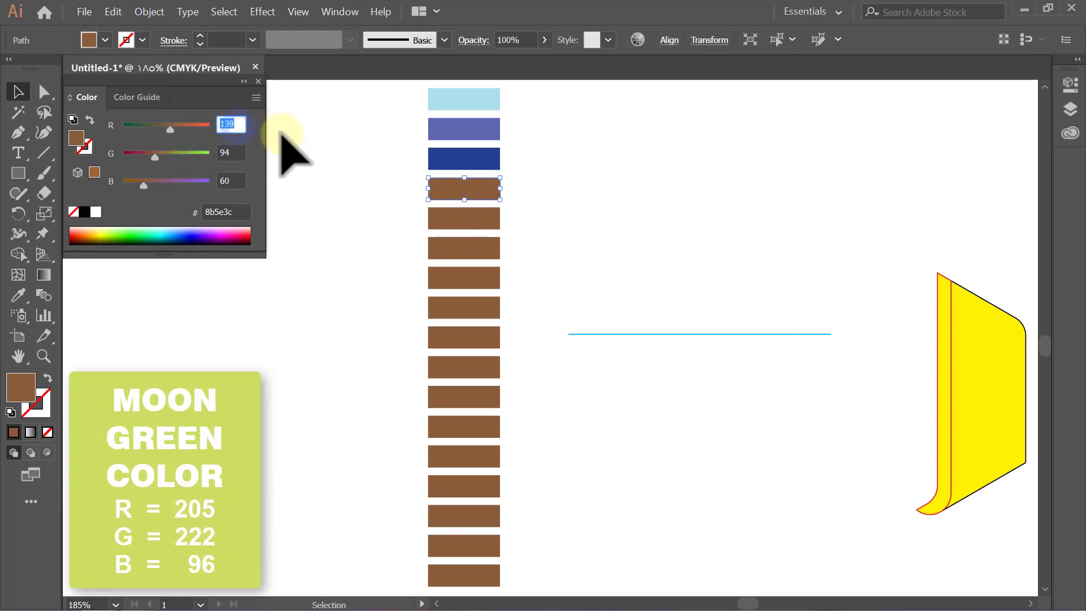
{"action": "key", "text": "Return"}
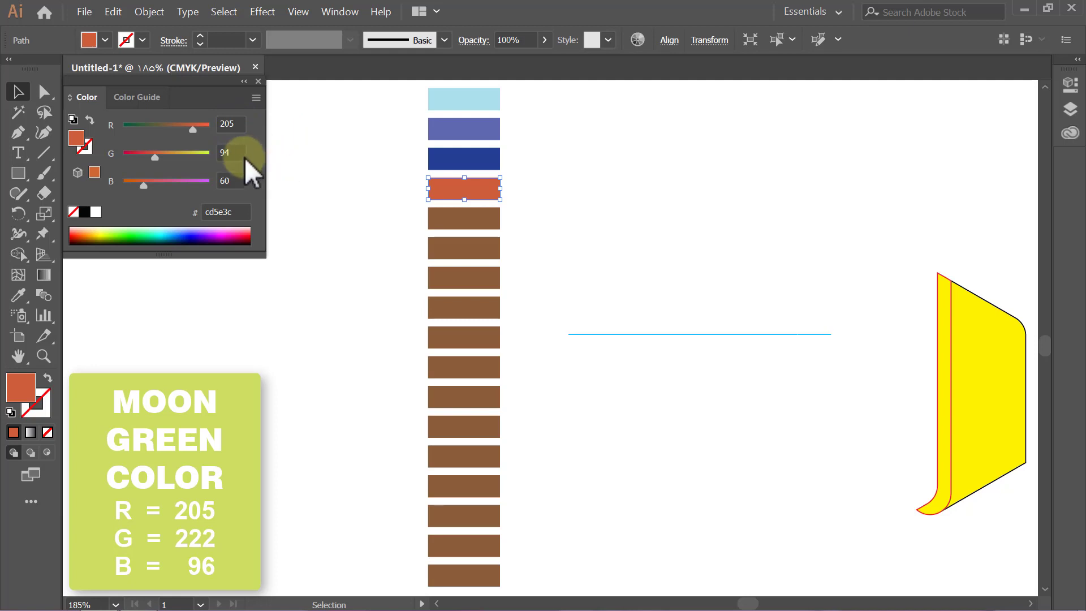
{"action": "type", "text": "222"}
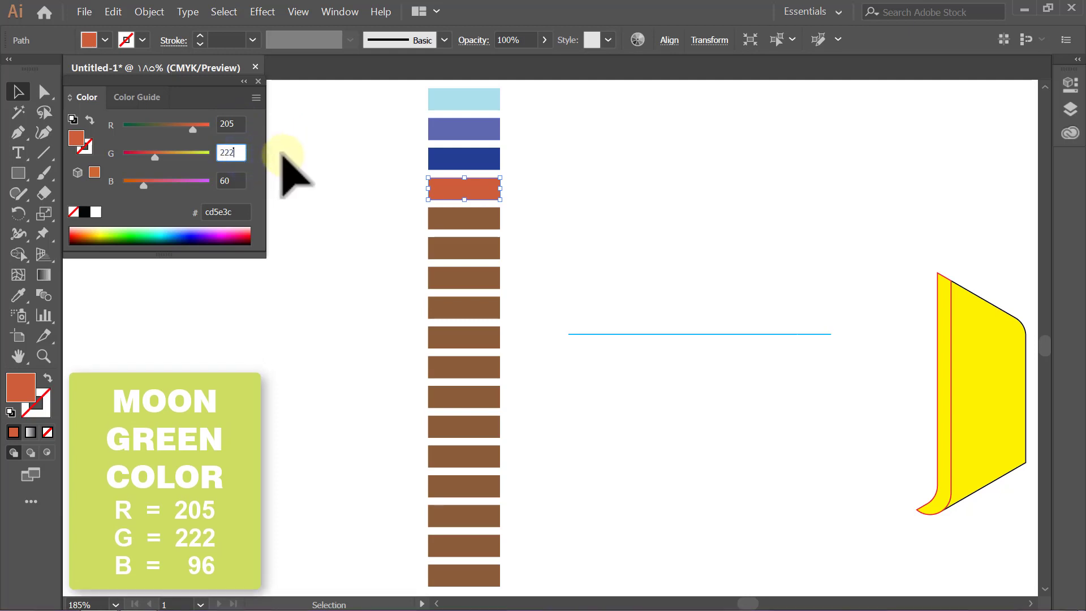
{"action": "key", "text": "Return"}
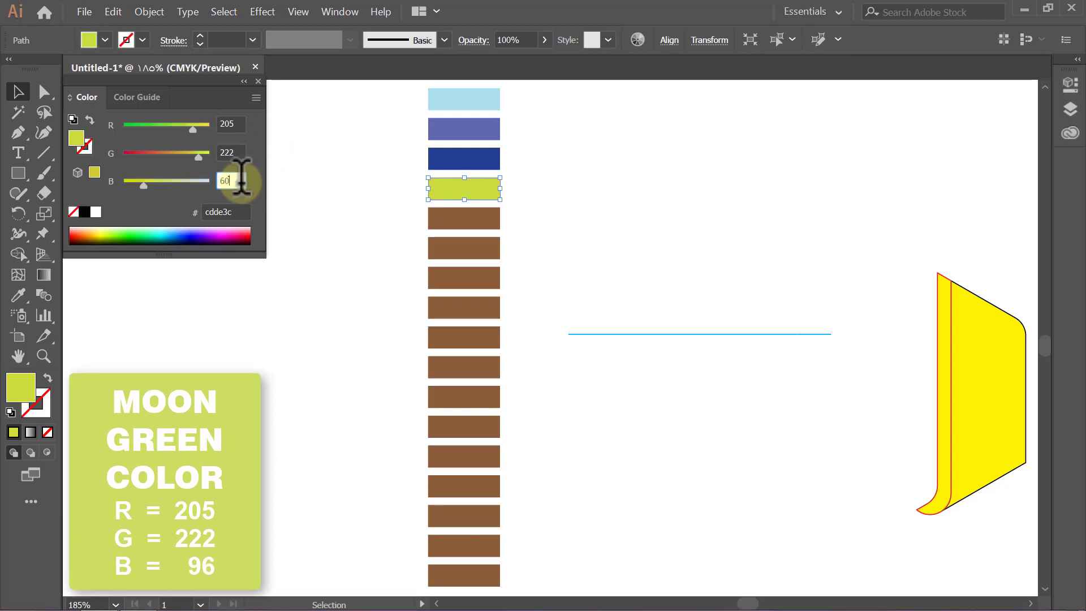
{"action": "double_click", "coordinate": [241, 180]}
{"action": "type", "text": "6"}
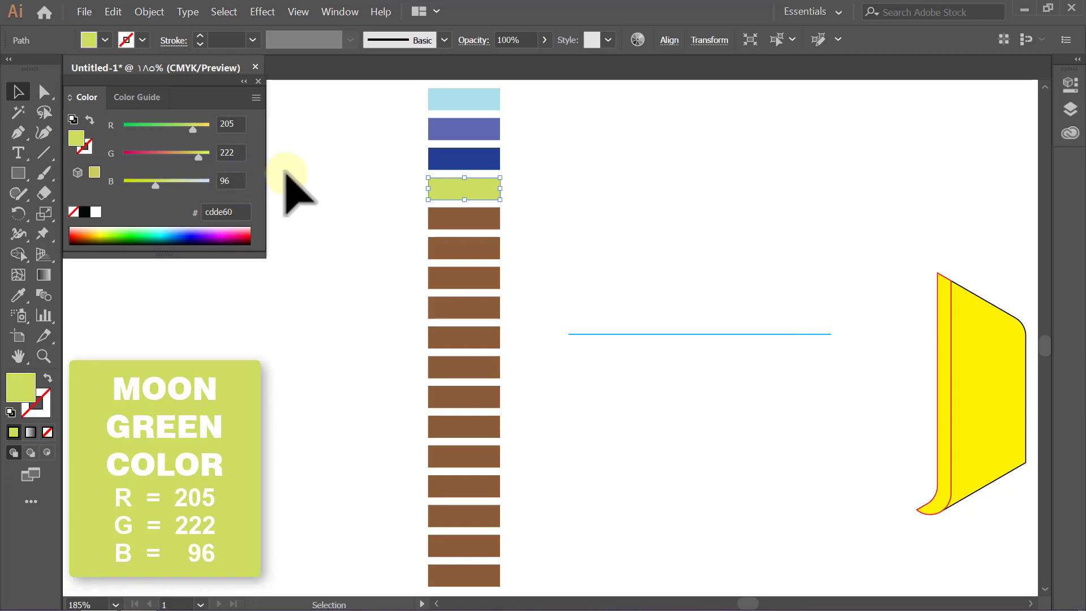
{"action": "left_click", "coordinate": [286, 174]}
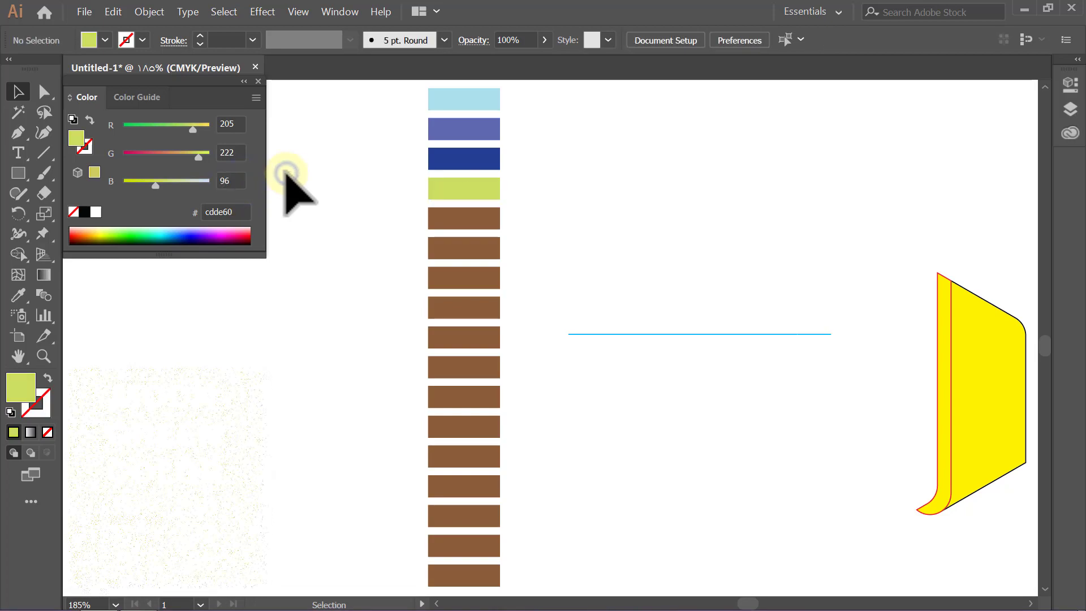
Colour the fifth bar chartreuse, R 164, G 206, B 57.
{"action": "left_click", "coordinate": [441, 223]}
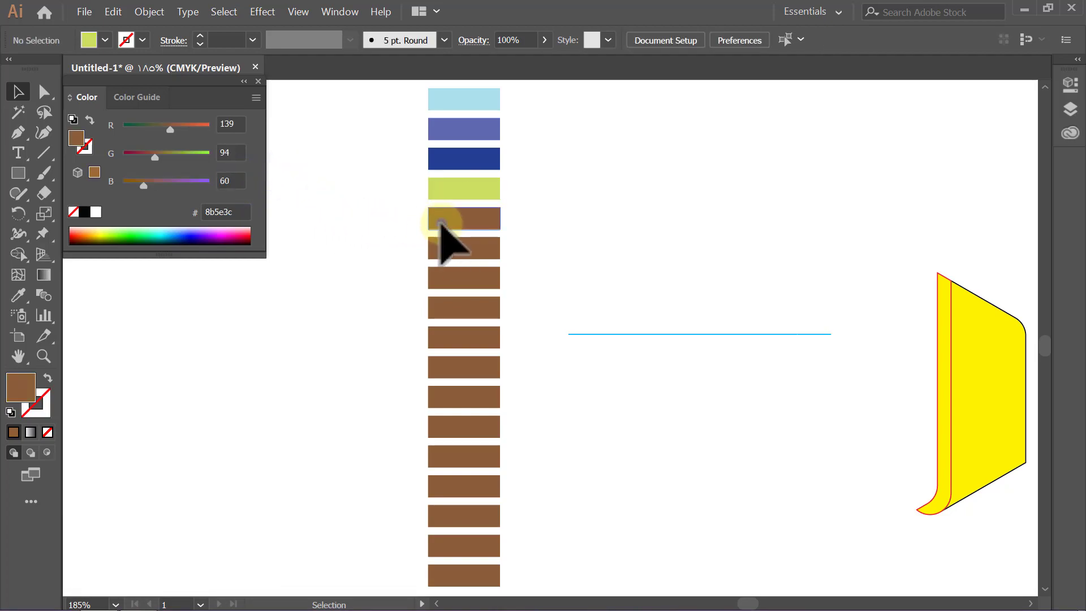
{"action": "double_click", "coordinate": [237, 124]}
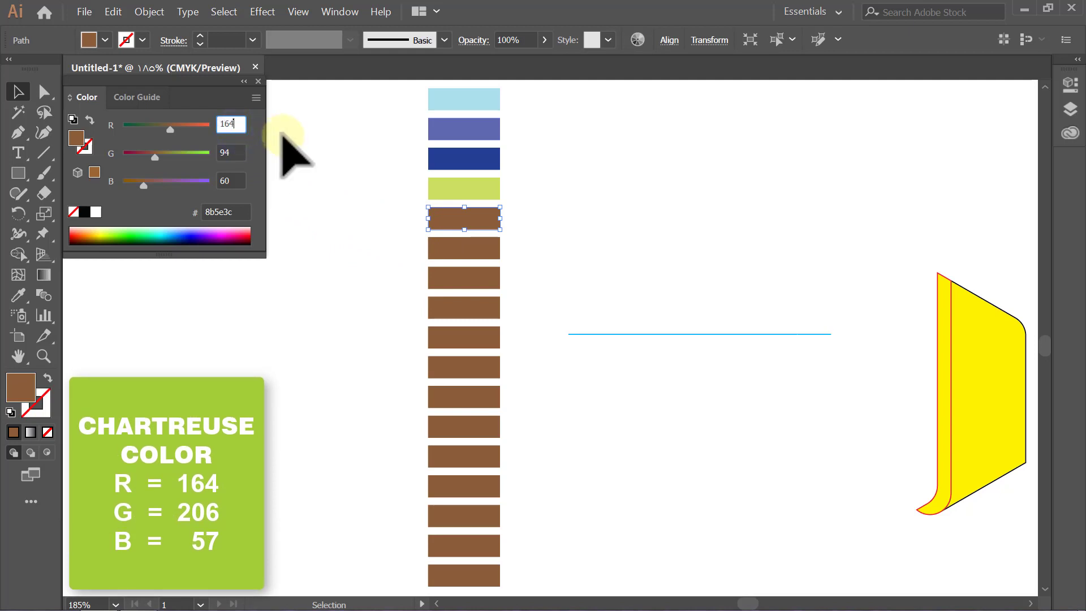
{"action": "key", "text": "Return"}
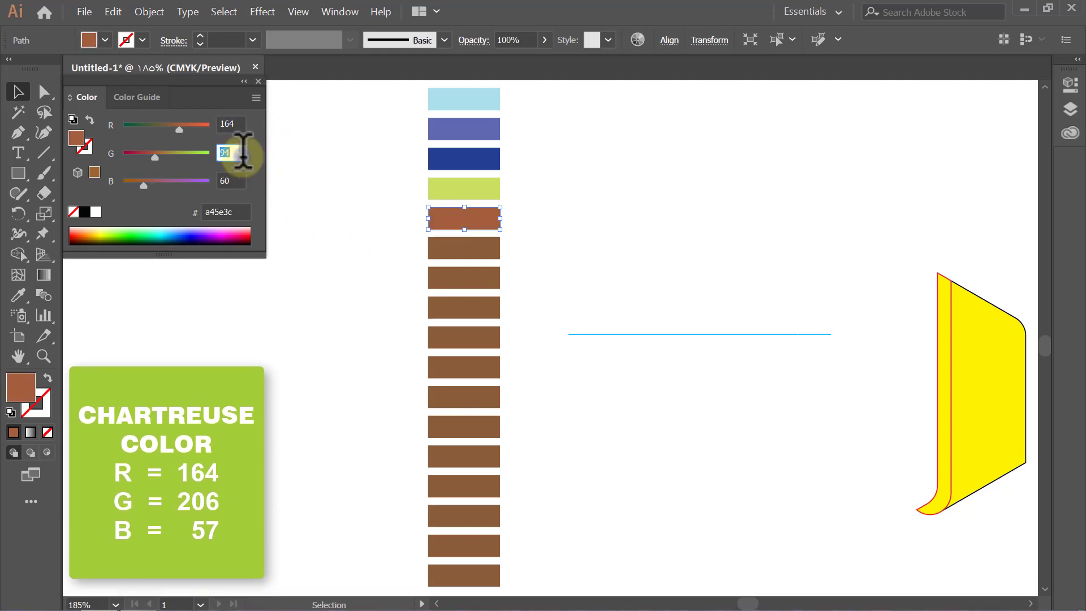
{"action": "key", "text": "Return"}
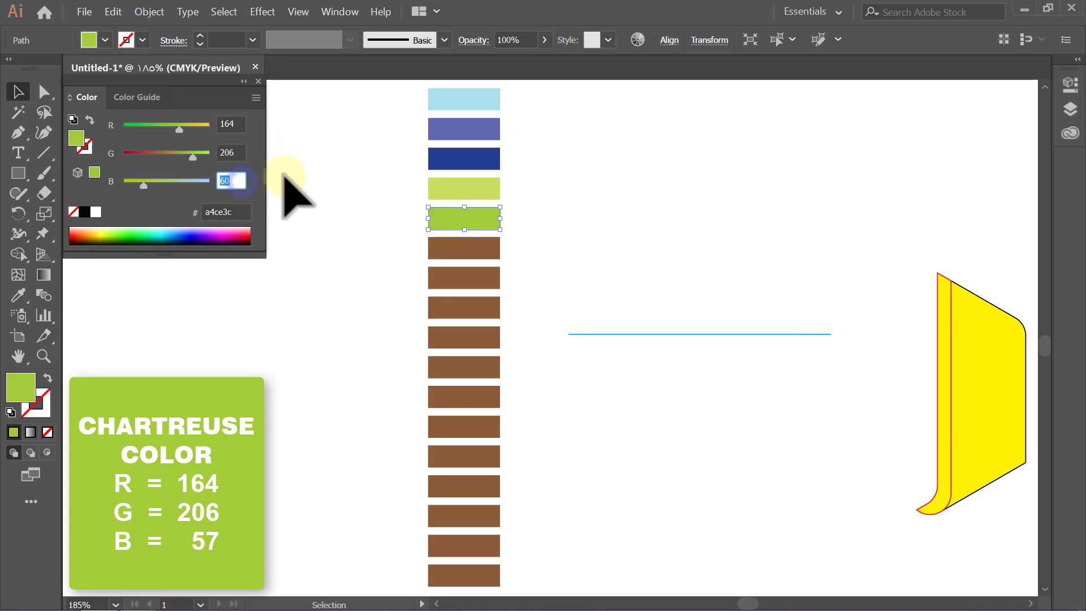
{"action": "type", "text": "57"}
{"action": "key", "text": "Return"}
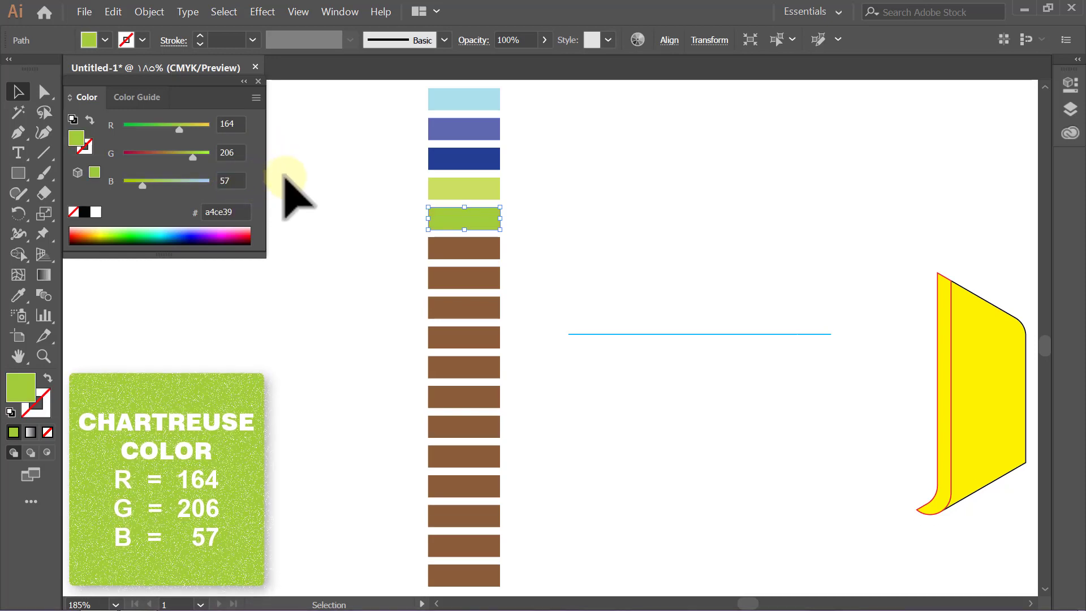
{"action": "left_click", "coordinate": [286, 177]}
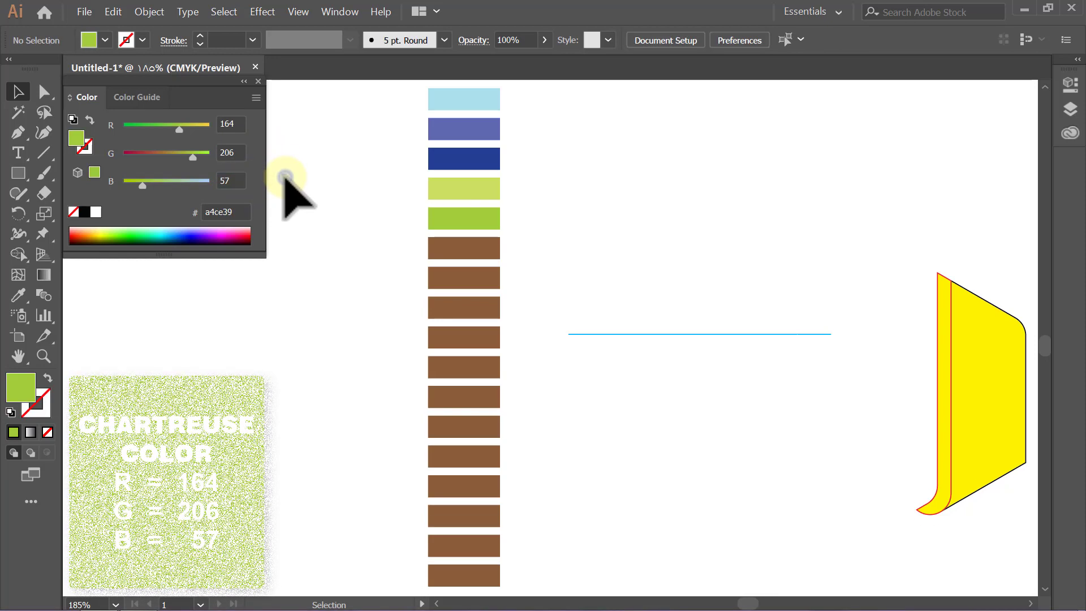
Colour the sixth bar grass green, R 4, G 153, B 72.
{"action": "left_click", "coordinate": [440, 253]}
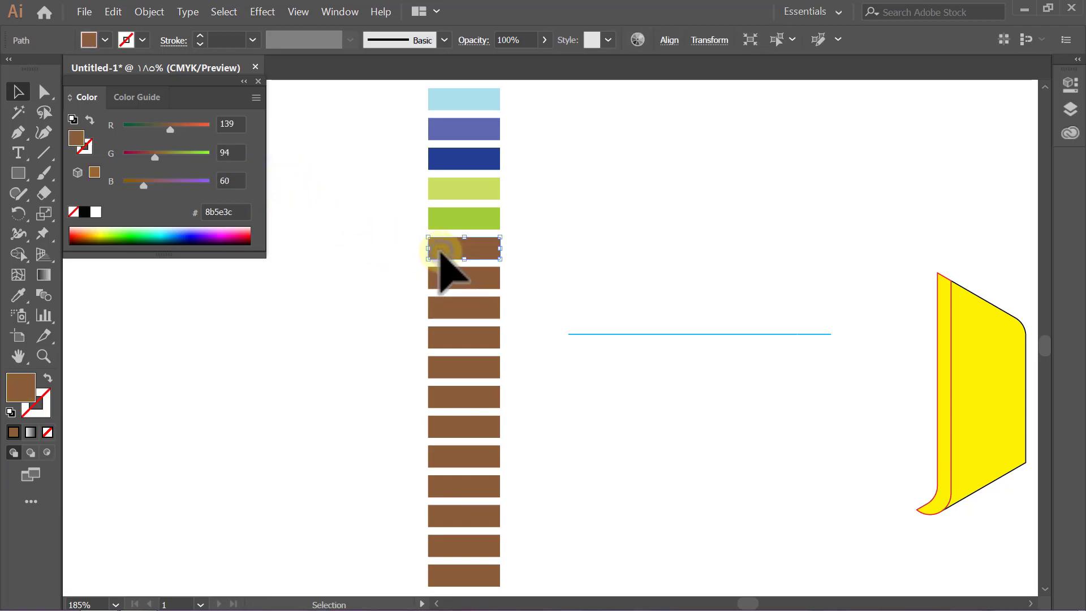
{"action": "left_click", "coordinate": [241, 124]}
{"action": "type", "text": "4"}
{"action": "key", "text": "Return"}
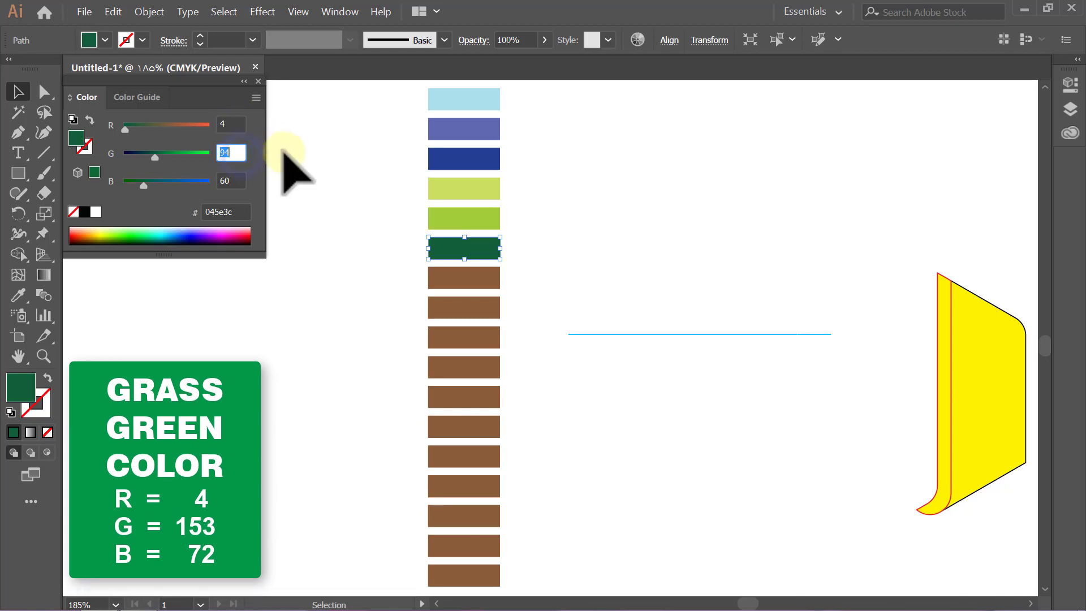
{"action": "type", "text": "153"}
{"action": "key", "text": "Return"}
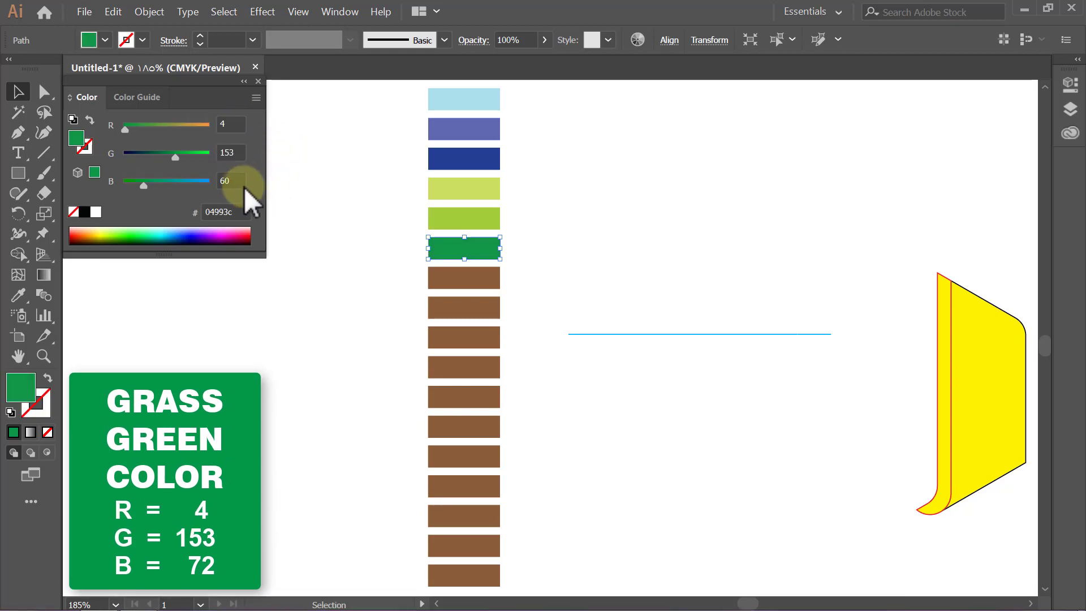
{"action": "left_click", "coordinate": [291, 184]}
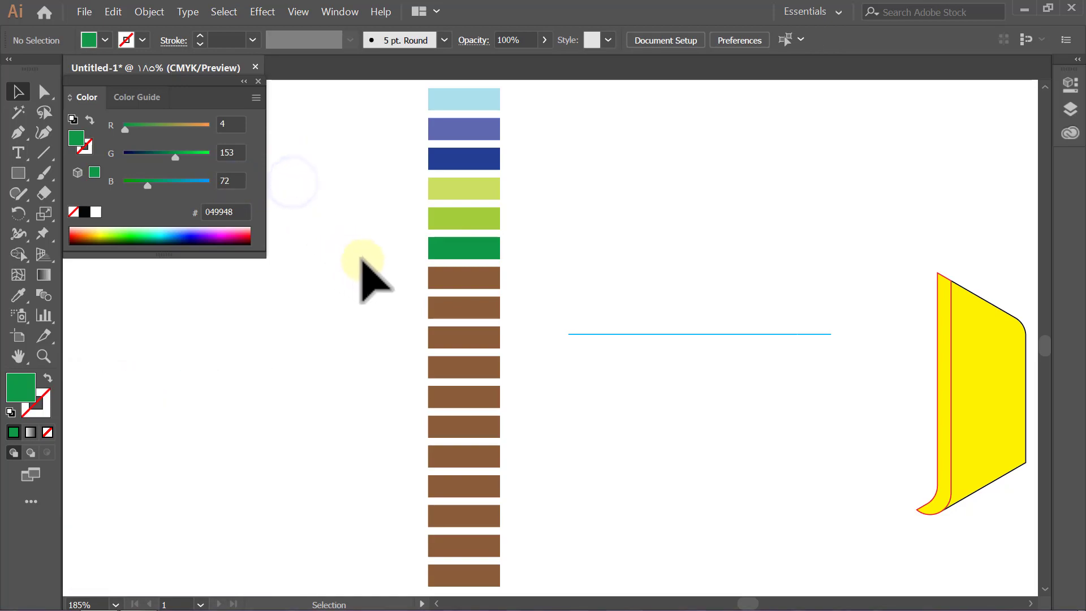
{"action": "left_click", "coordinate": [439, 280]}
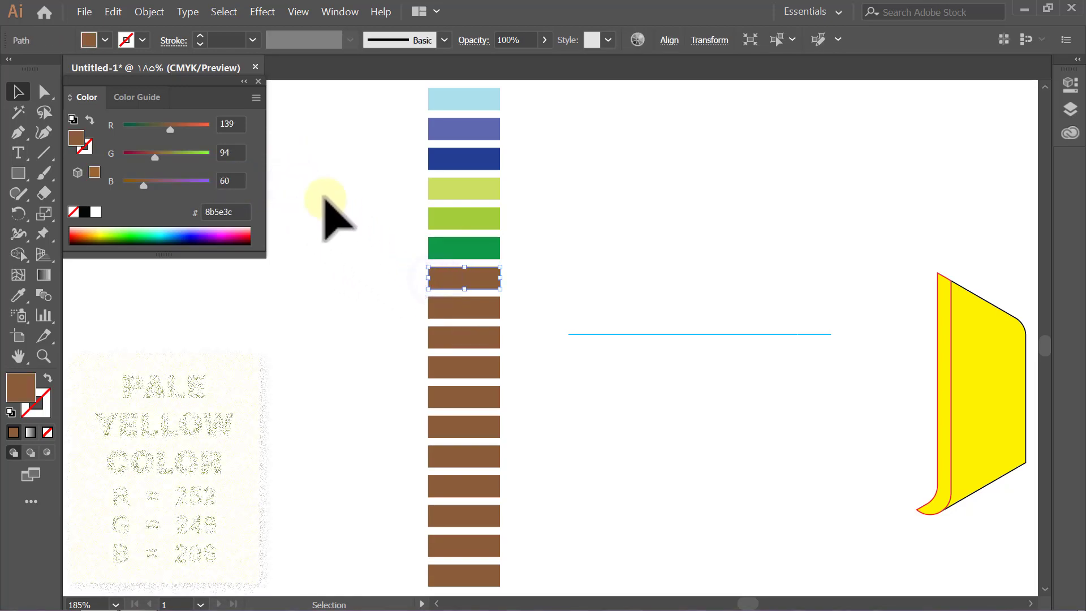
Recolour the selected seventh bar cream, RGB 252, 249, 206.
{"action": "left_click", "coordinate": [229, 123]}
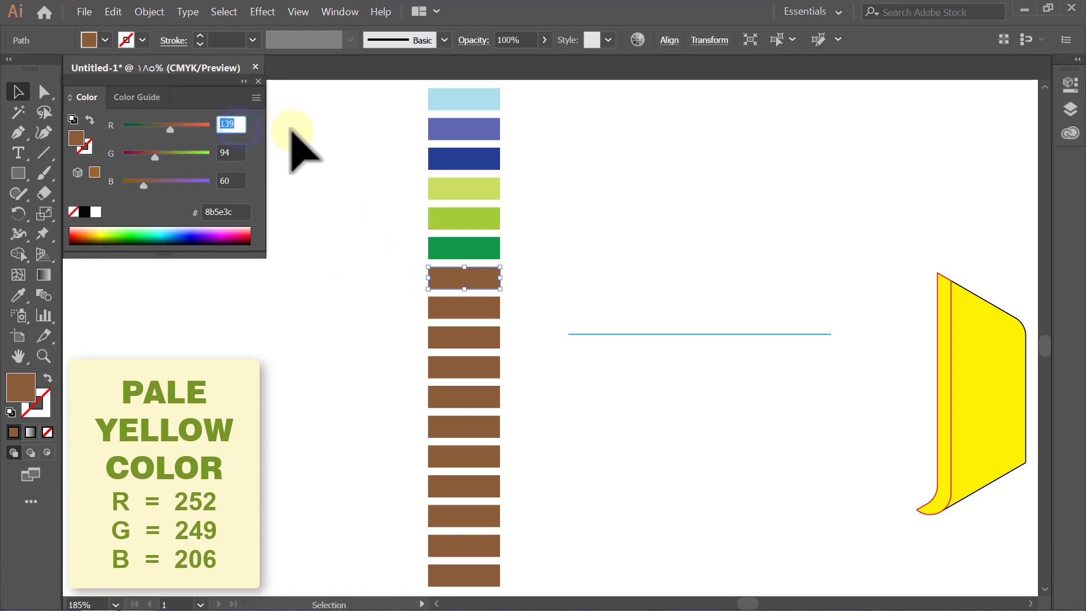
{"action": "type", "text": "25"}
{"action": "key", "text": "Return"}
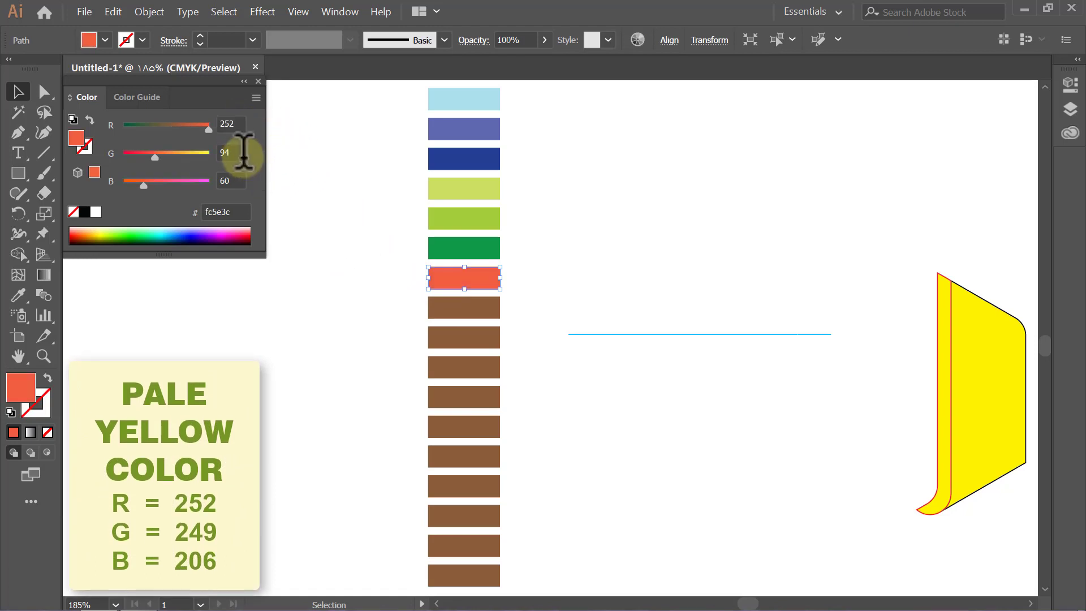
{"action": "left_click", "coordinate": [243, 151]}
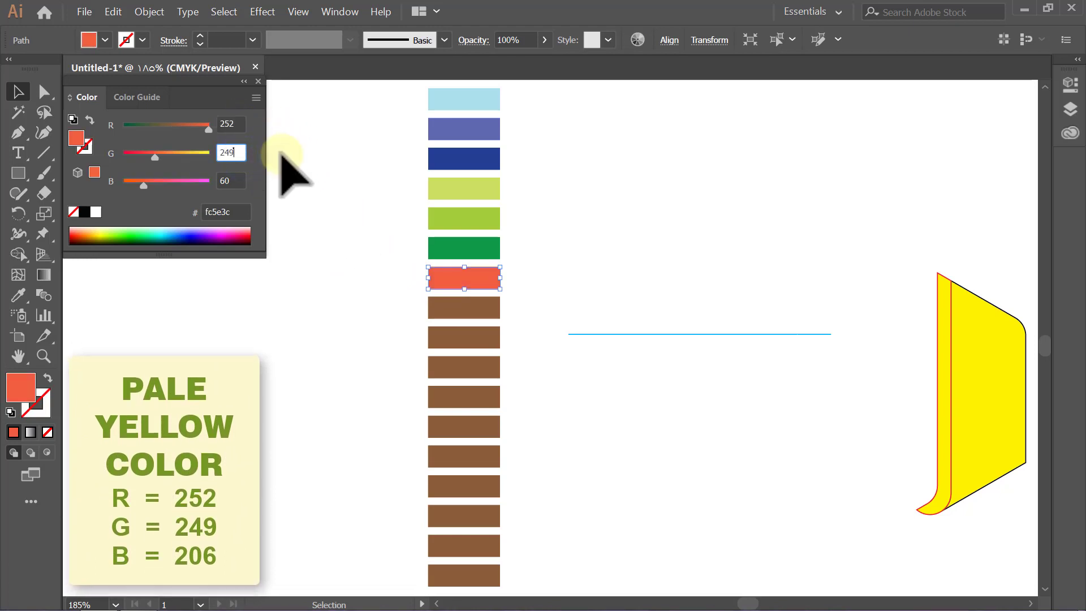
{"action": "key", "text": "Return"}
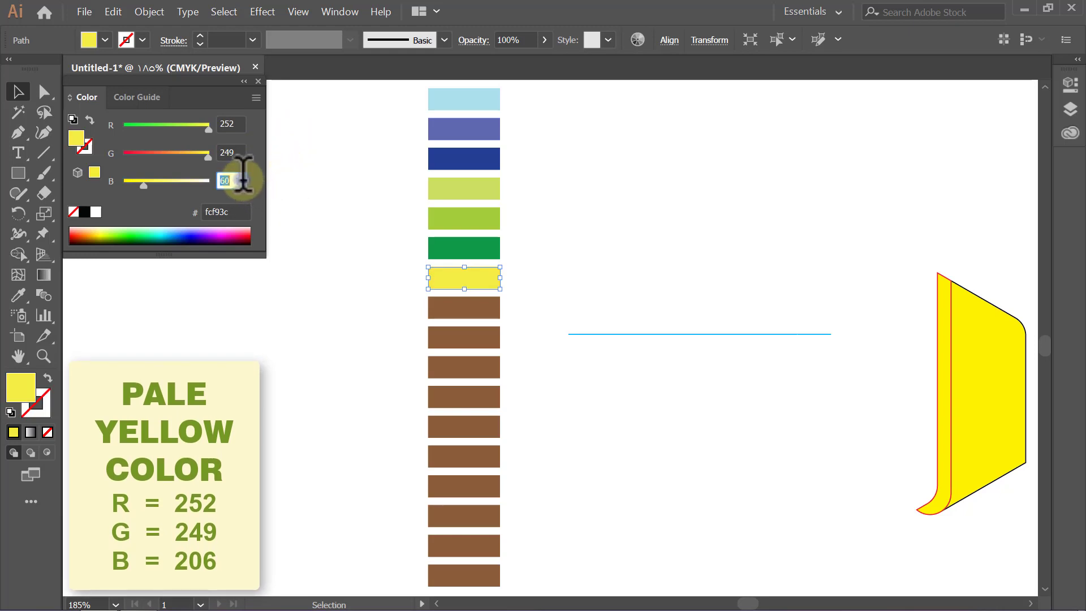
{"action": "type", "text": "206"}
{"action": "key", "text": "Return"}
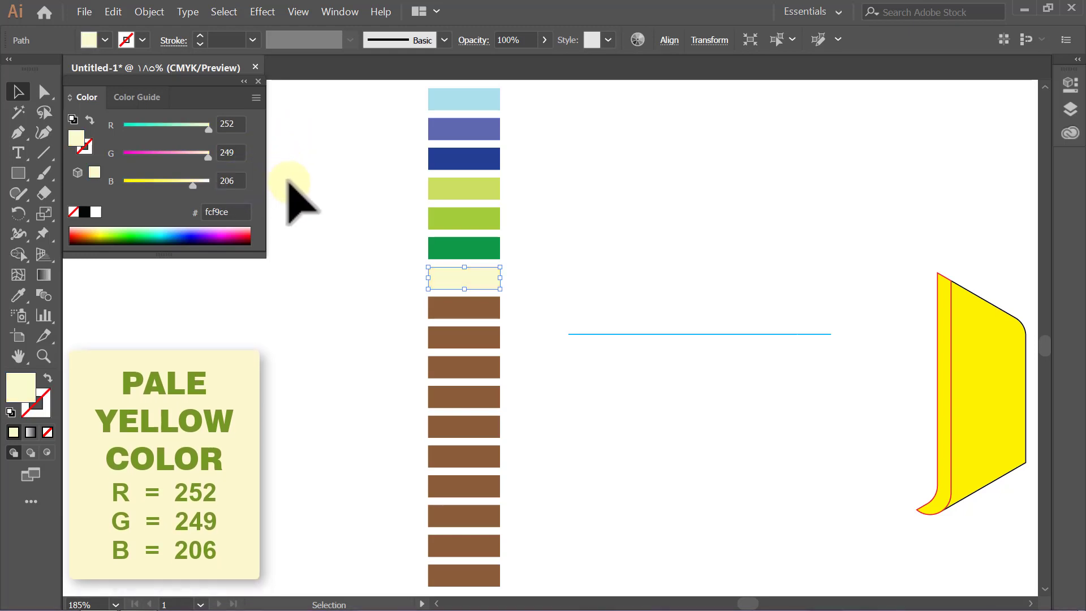
{"action": "left_click", "coordinate": [289, 181]}
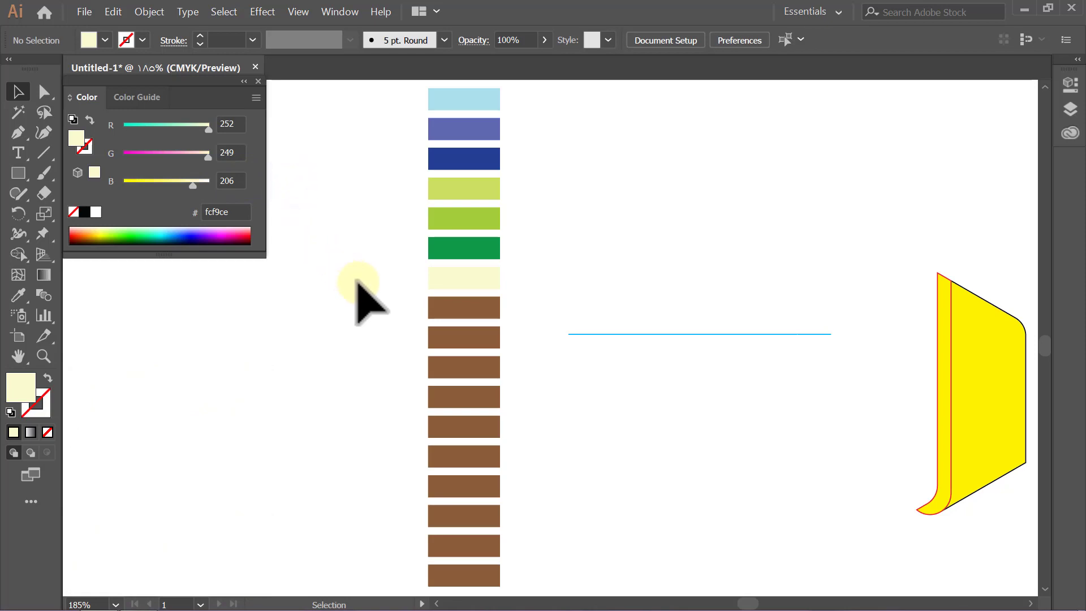
Recolour the eighth bar deep yellow, RGB 255, 205, 5.
{"action": "left_click", "coordinate": [441, 309]}
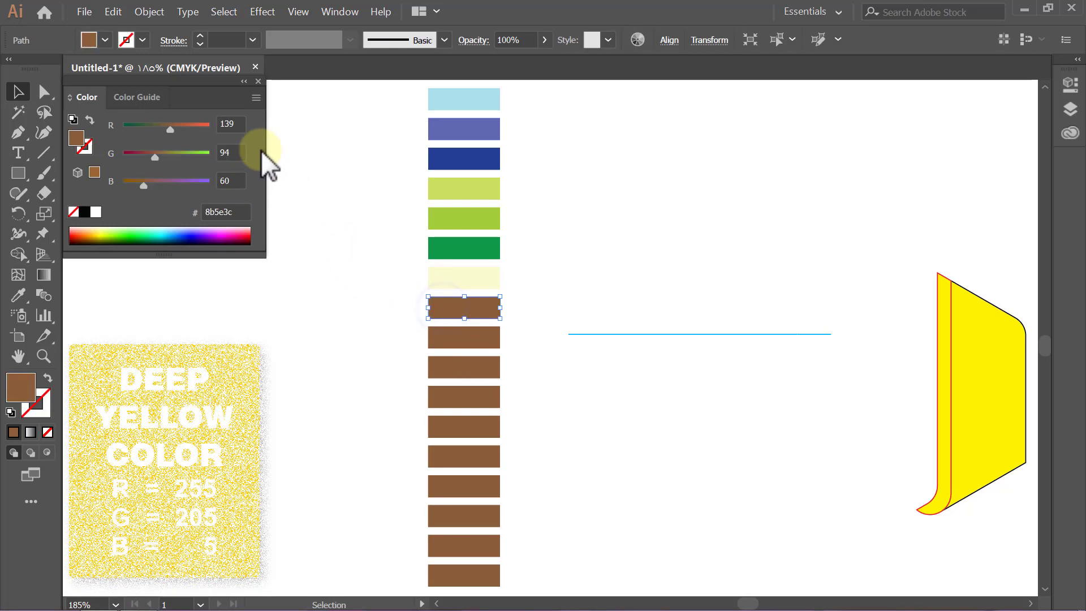
{"action": "left_click", "coordinate": [243, 123]}
{"action": "type", "text": "255"}
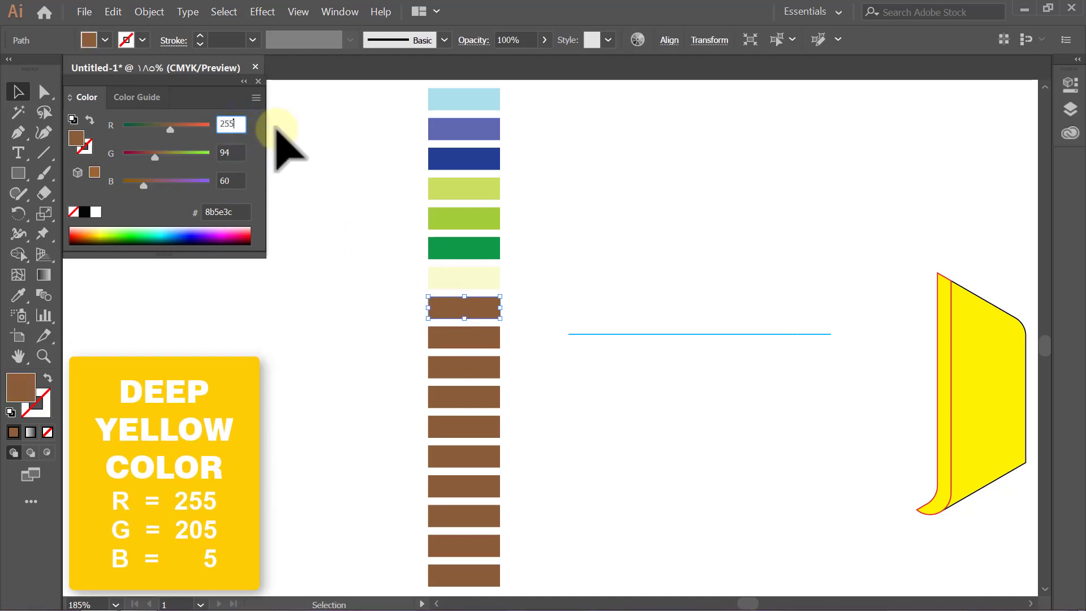
{"action": "key", "text": "Return"}
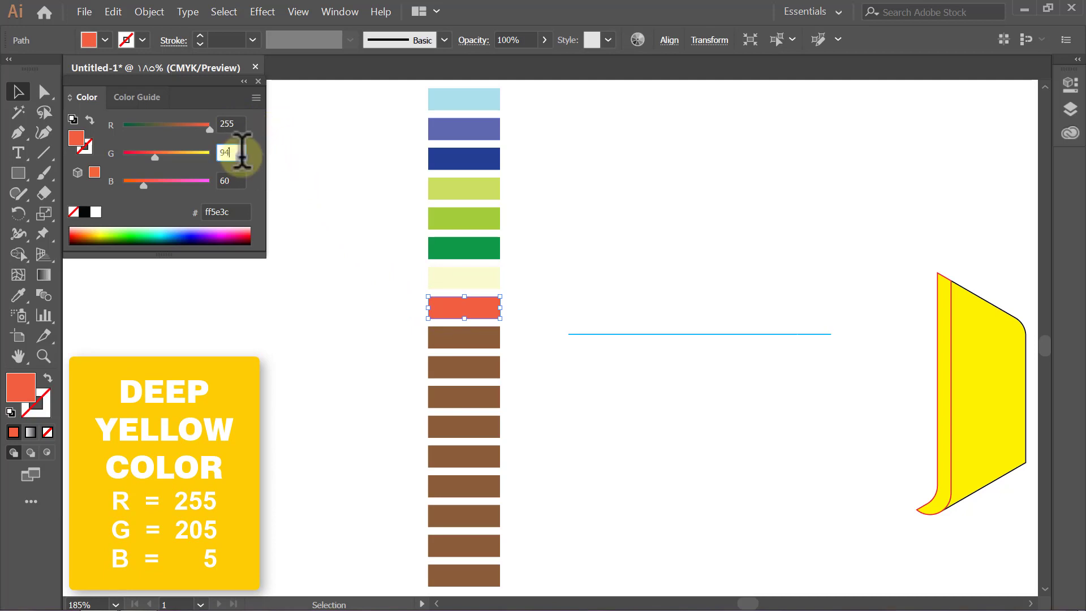
{"action": "type", "text": "205"}
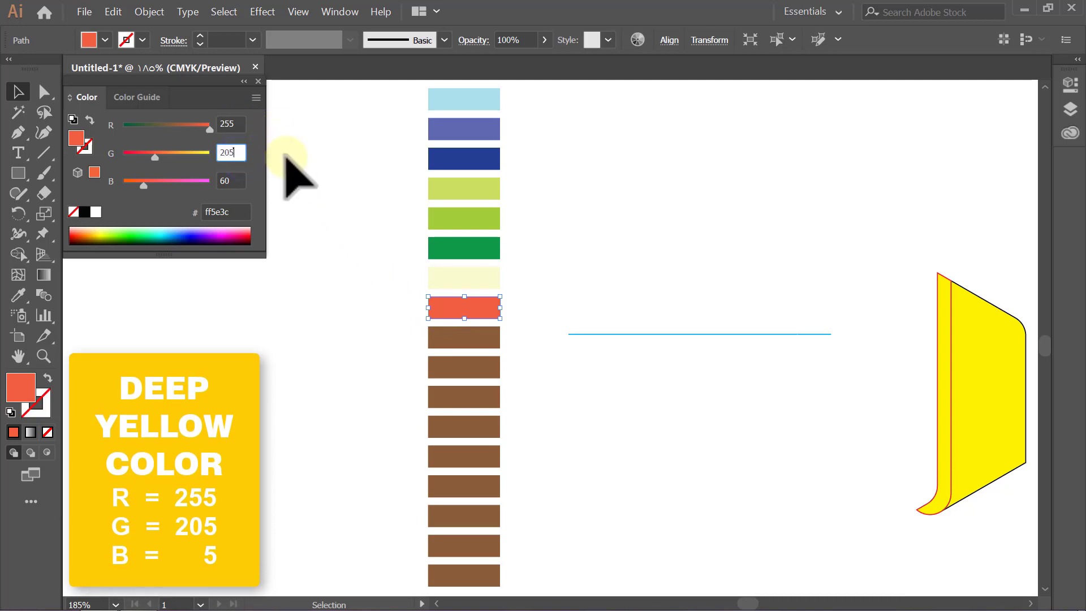
{"action": "key", "text": "Return"}
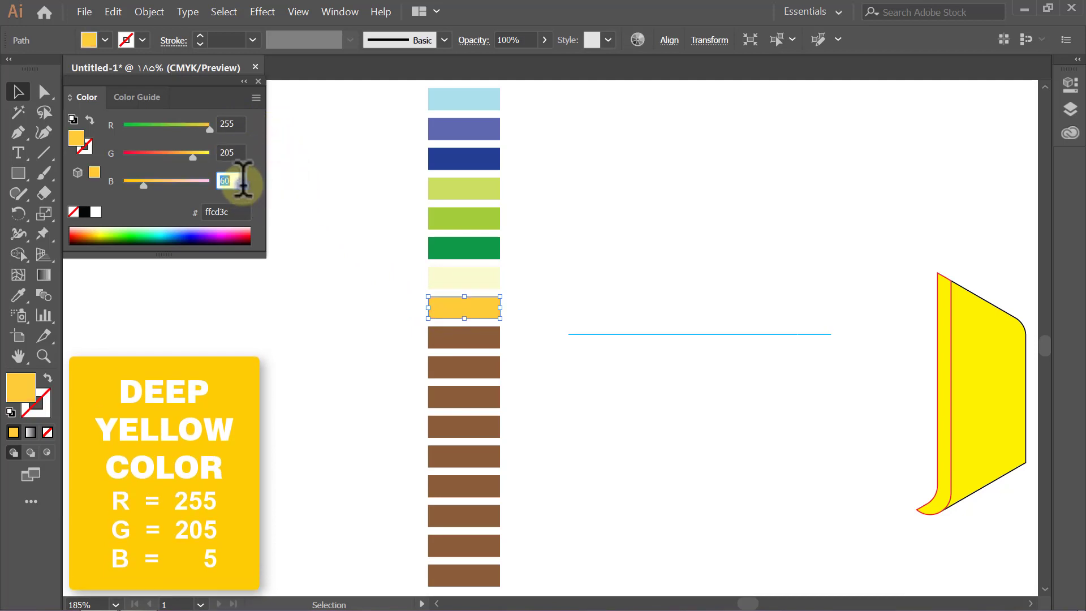
{"action": "type", "text": "5"}
{"action": "key", "text": "Return"}
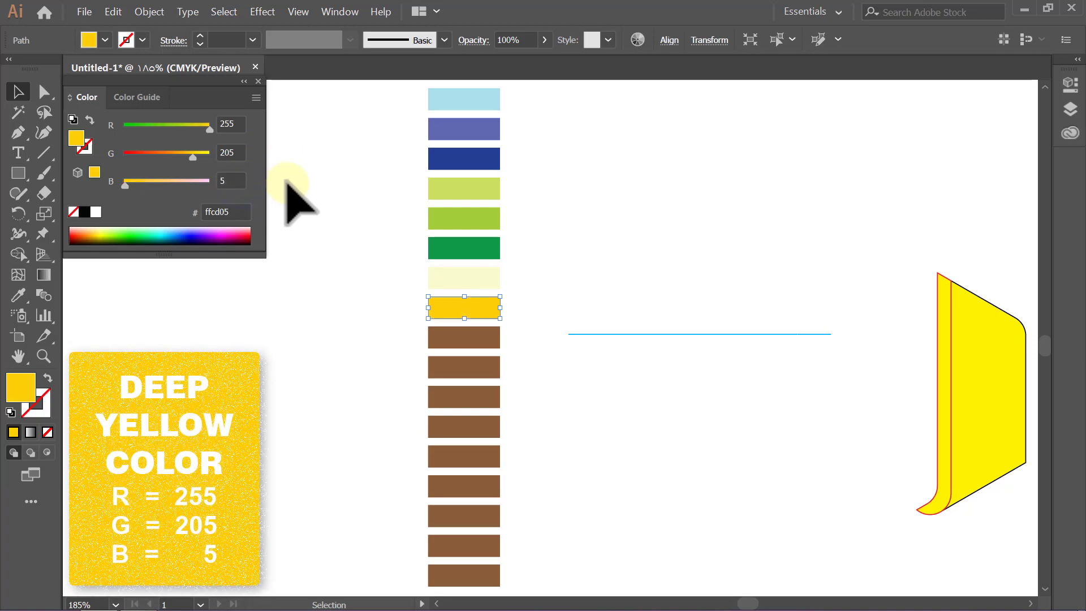
{"action": "left_click", "coordinate": [287, 182]}
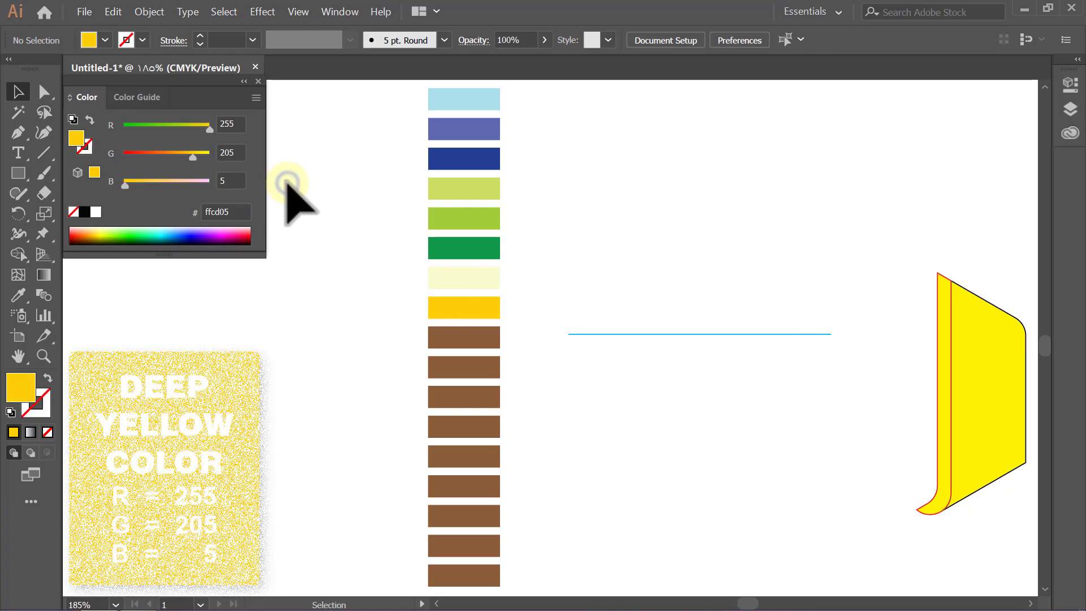
Recolour the ninth bar yellow, RGB 247, 236, 19.
{"action": "left_click", "coordinate": [439, 344]}
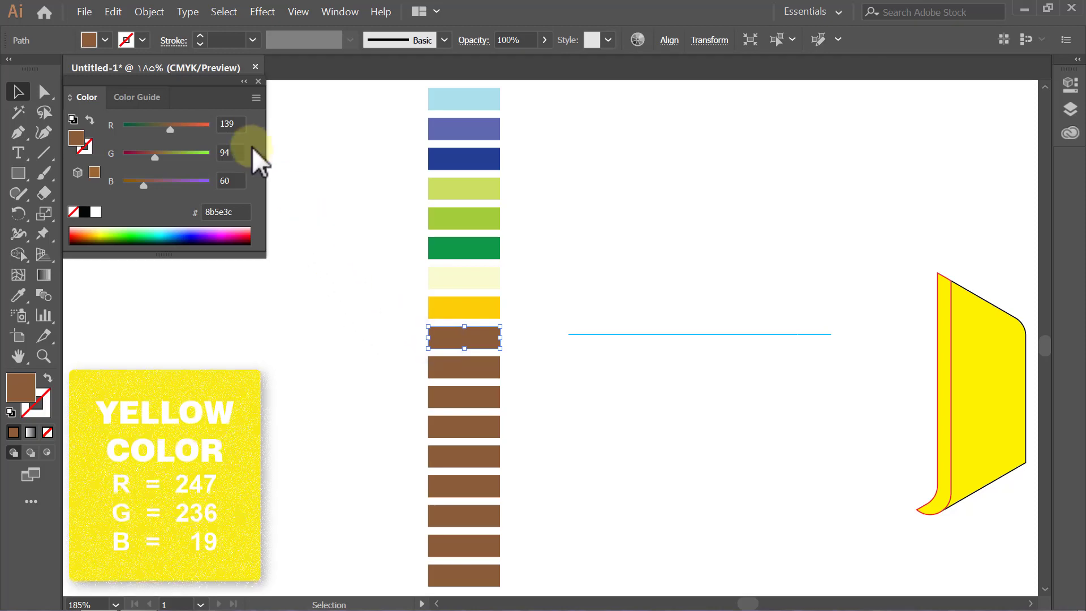
{"action": "left_click", "coordinate": [229, 123]}
{"action": "type", "text": "247"}
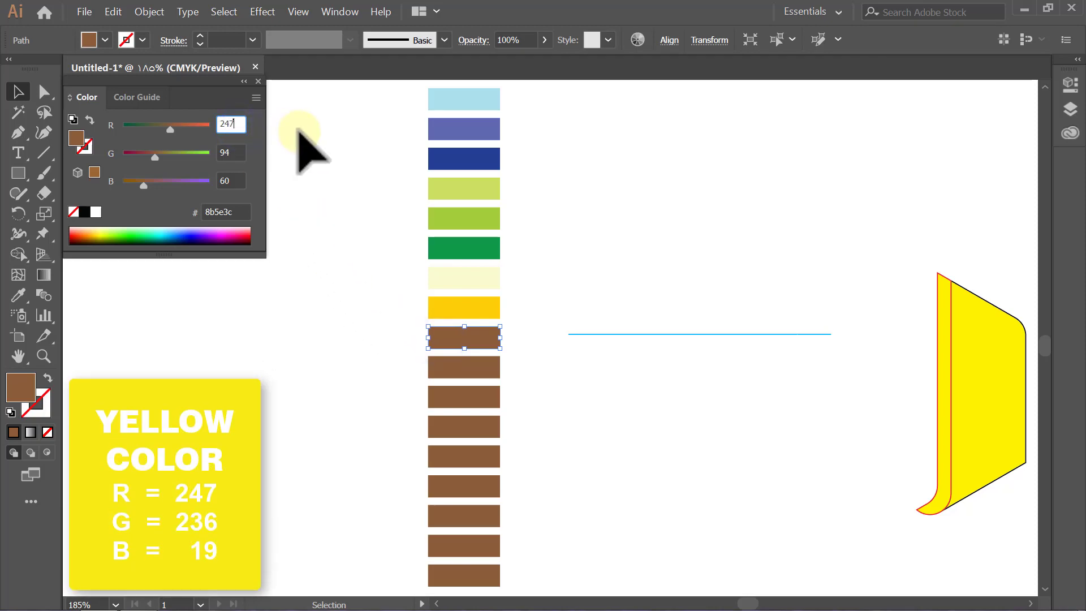
{"action": "key", "text": "Return"}
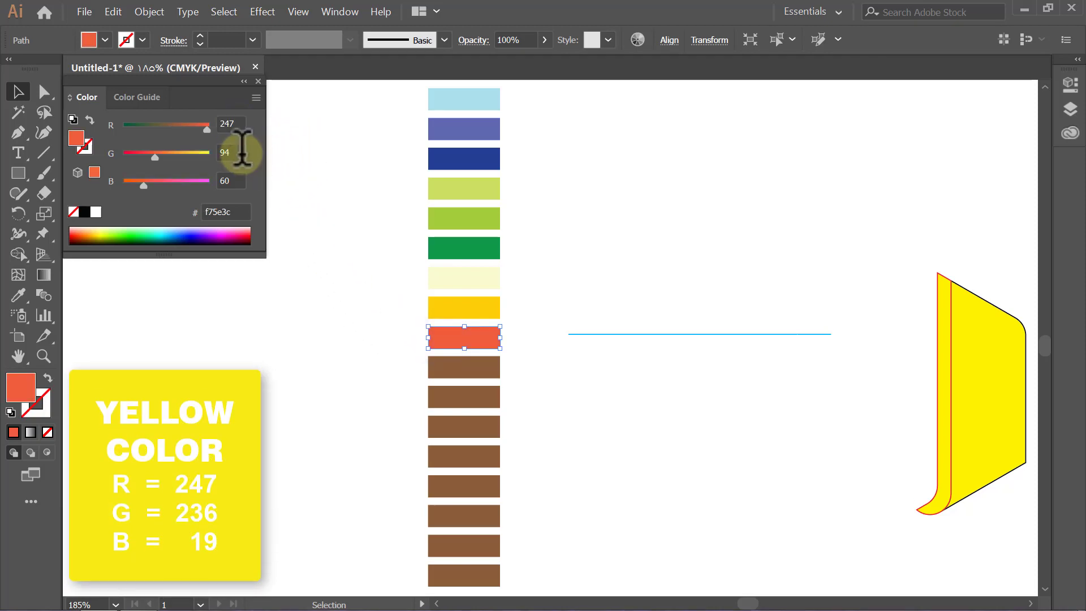
{"action": "left_click", "coordinate": [231, 152]}
{"action": "type", "text": "236"}
{"action": "key", "text": "Return"}
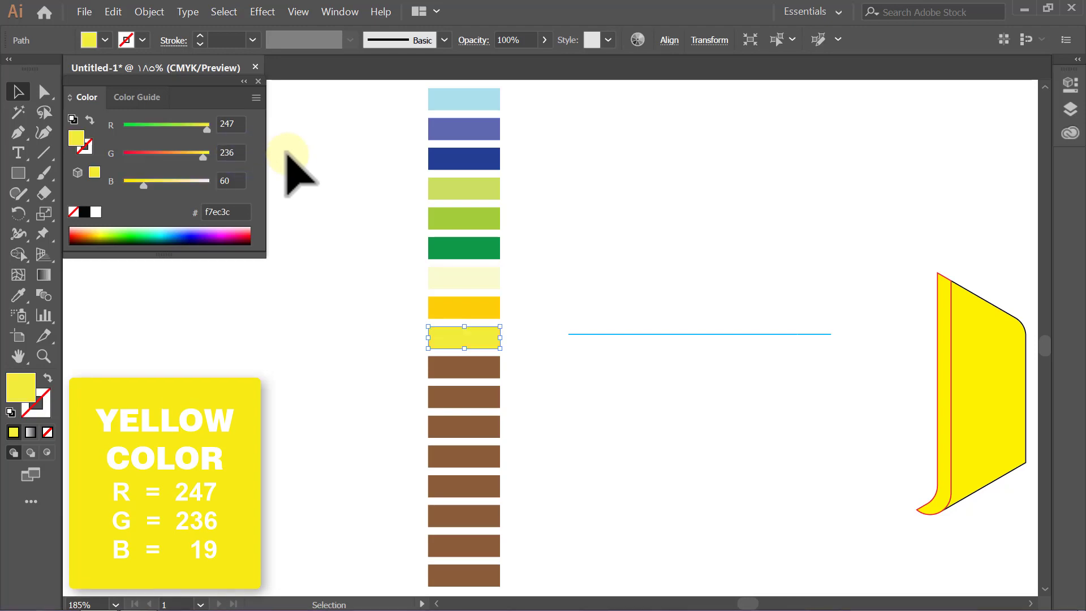
{"action": "double_click", "coordinate": [229, 181]}
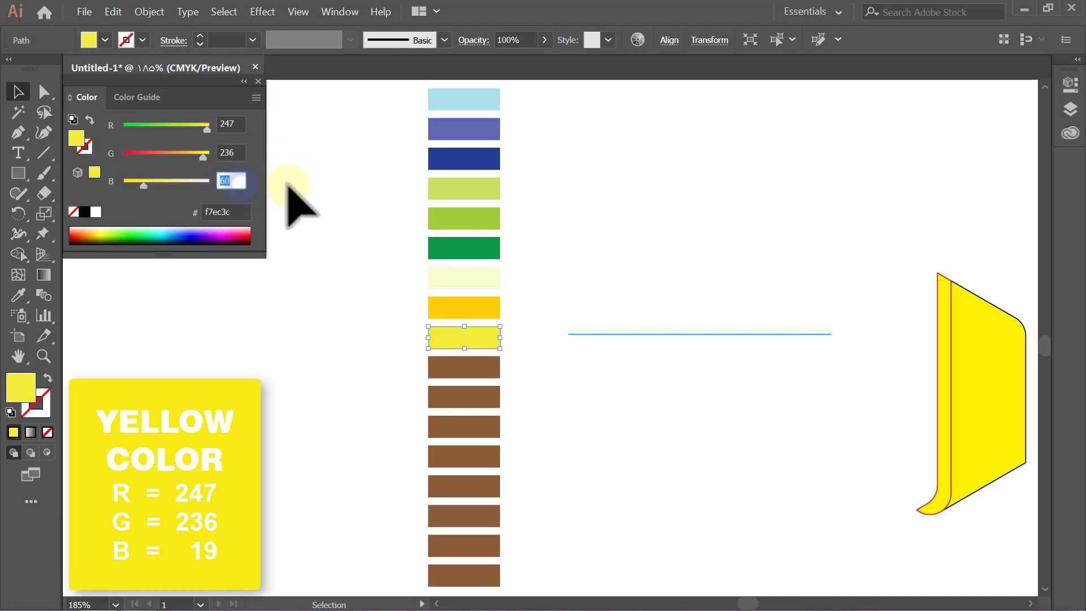
{"action": "type", "text": "19"}
{"action": "key", "text": "Return"}
{"action": "left_click", "coordinate": [290, 186]}
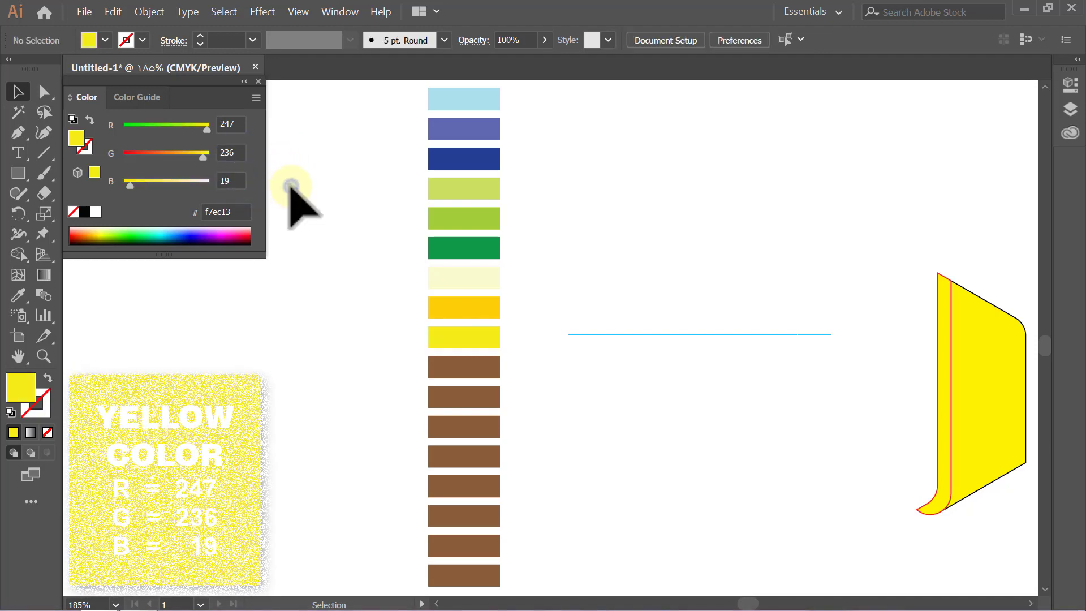
Recolour the tenth bar light orange, RGB 248, 153, 56.
{"action": "left_click", "coordinate": [446, 368]}
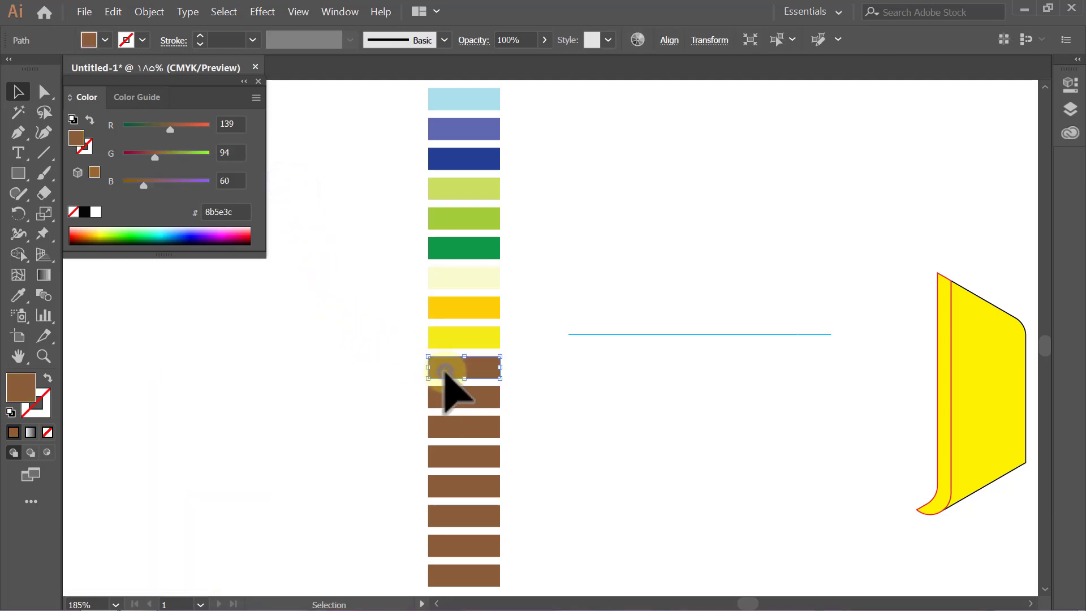
{"action": "double_click", "coordinate": [241, 124]}
{"action": "type", "text": "248"}
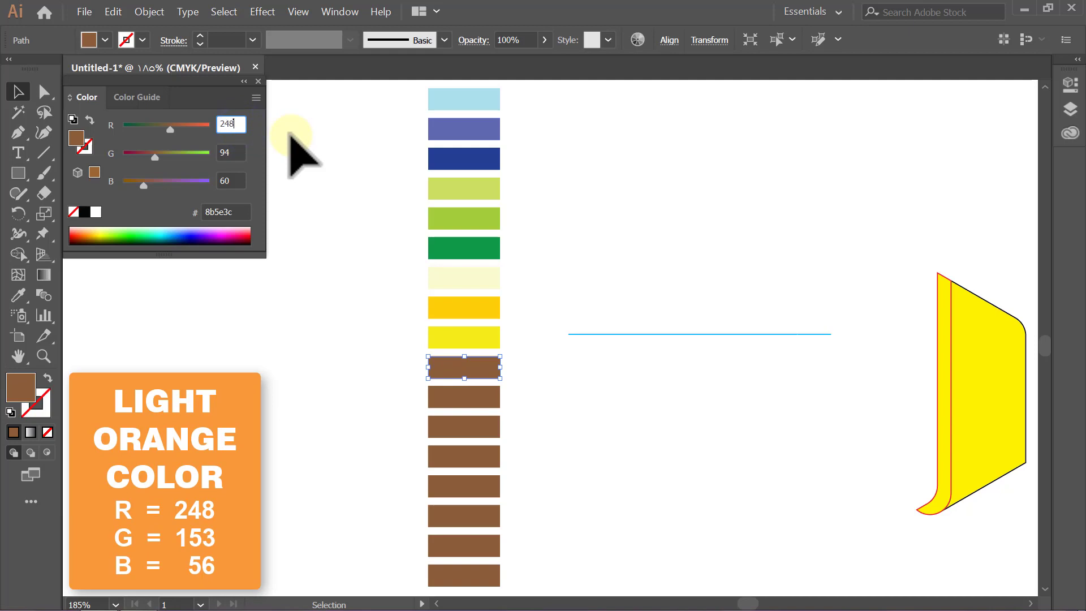
{"action": "key", "text": "Return"}
{"action": "double_click", "coordinate": [242, 152]}
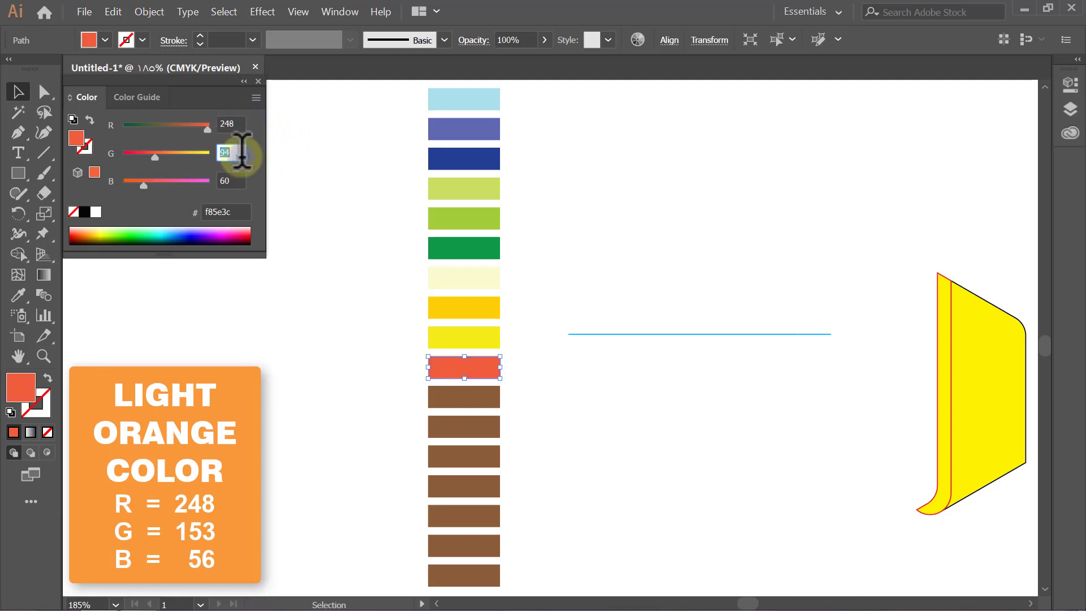
{"action": "type", "text": "153"}
{"action": "key", "text": "Return"}
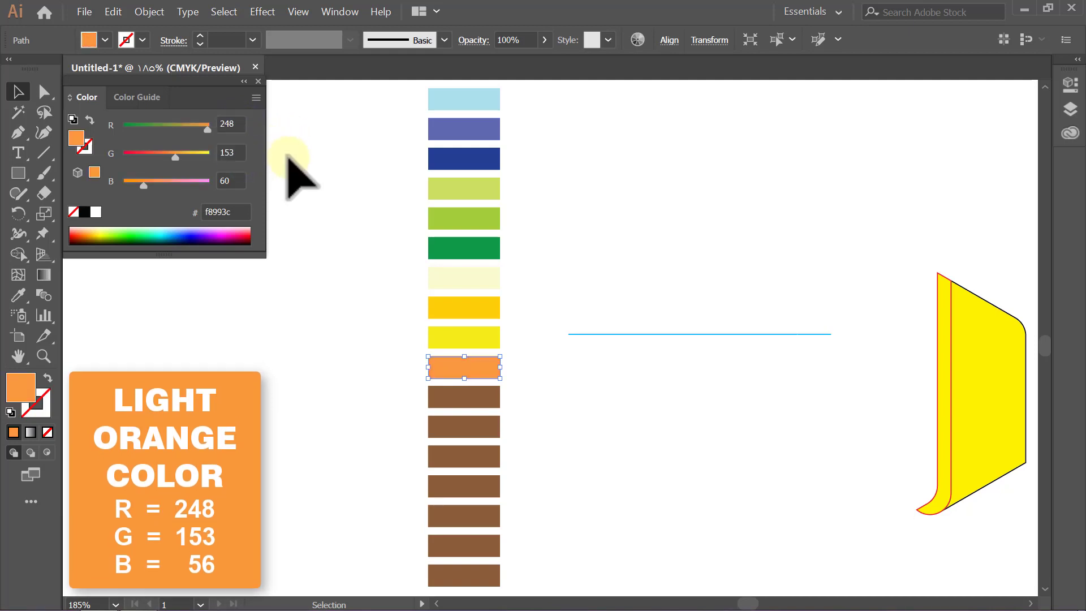
{"action": "double_click", "coordinate": [240, 179]}
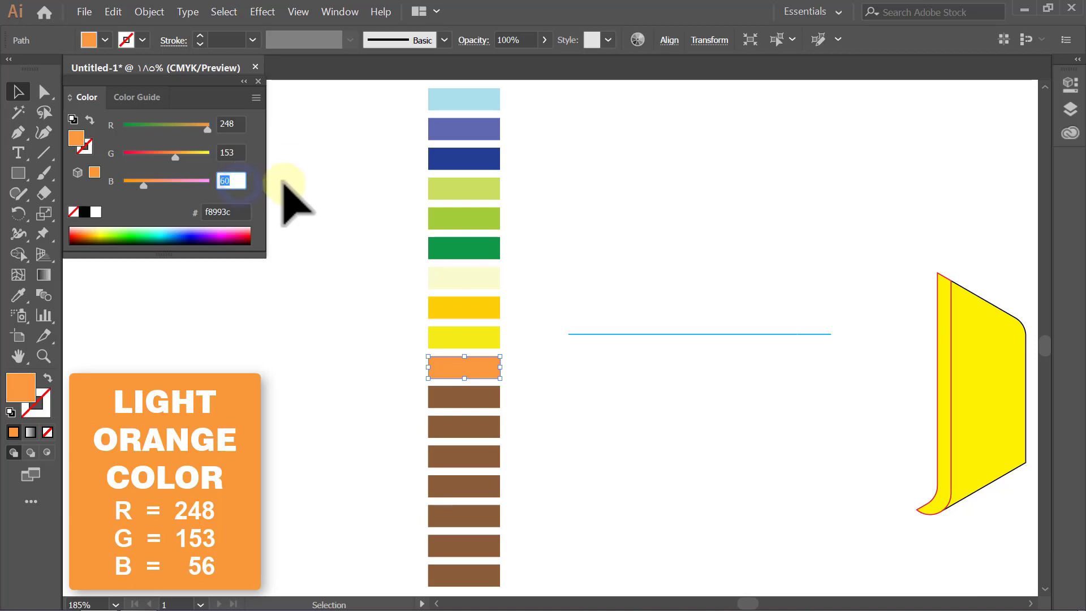
{"action": "left_click", "coordinate": [284, 182]}
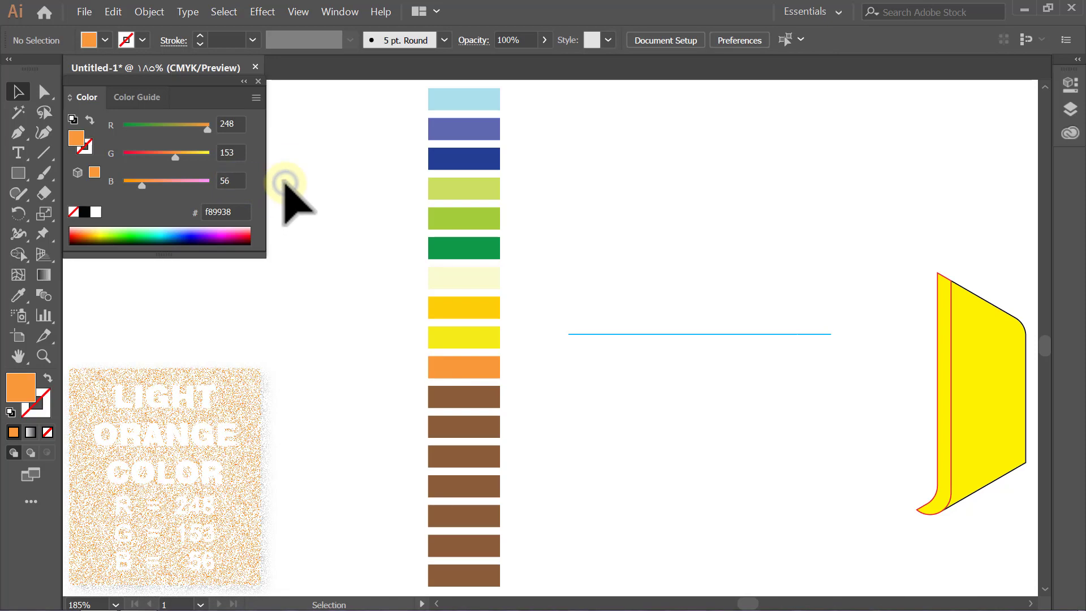
Recolour the eleventh bar orange, RGB 242, 103, 34.
{"action": "left_click", "coordinate": [440, 399]}
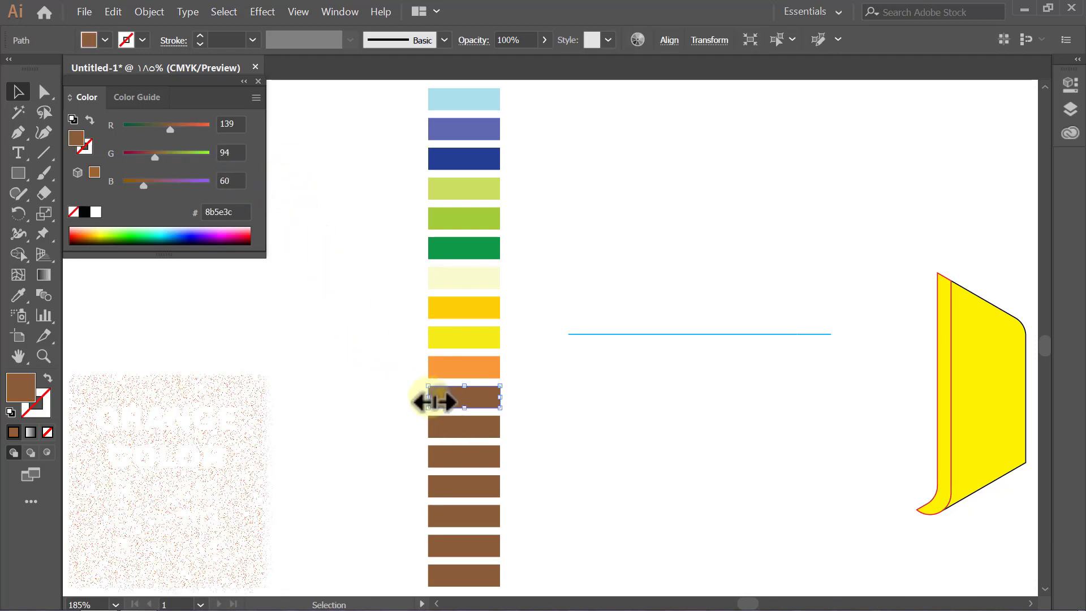
{"action": "left_click", "coordinate": [243, 124]}
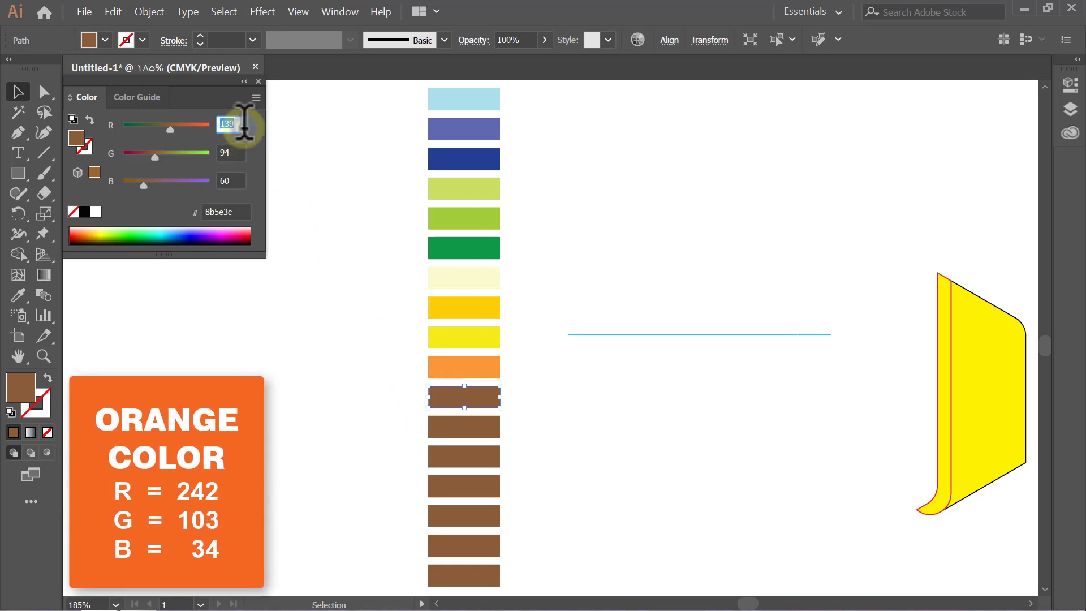
{"action": "key", "text": "Tab"}
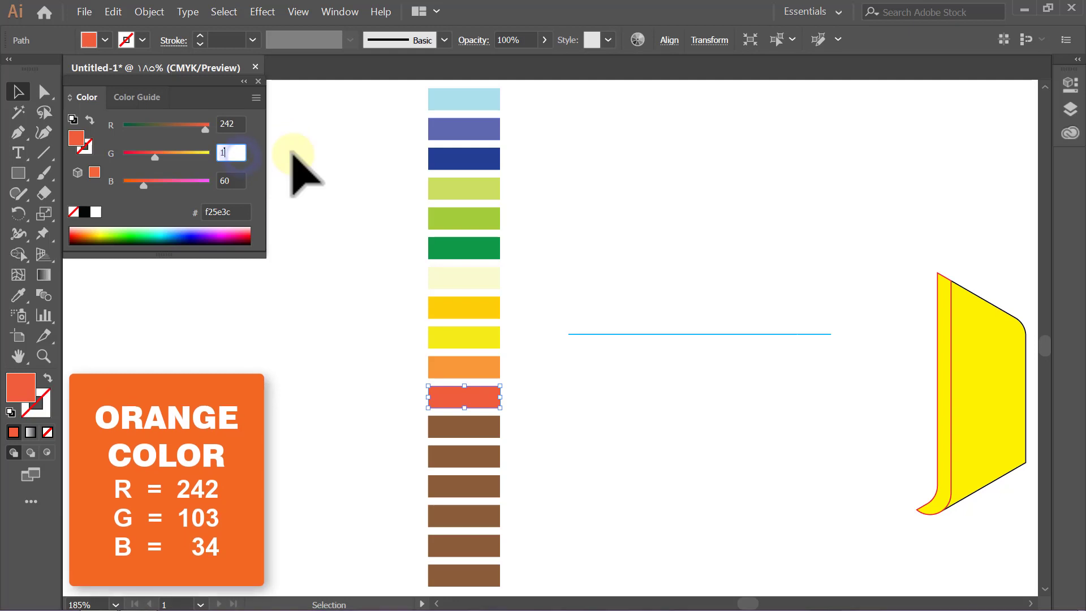
{"action": "type", "text": "10"}
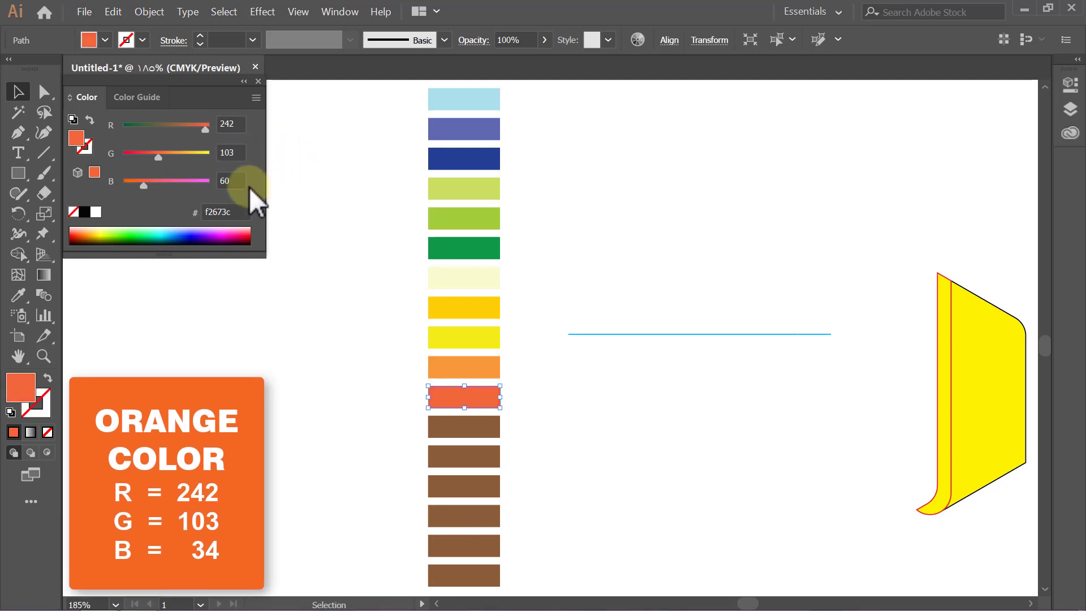
{"action": "type", "text": "34"}
{"action": "key", "text": "Return"}
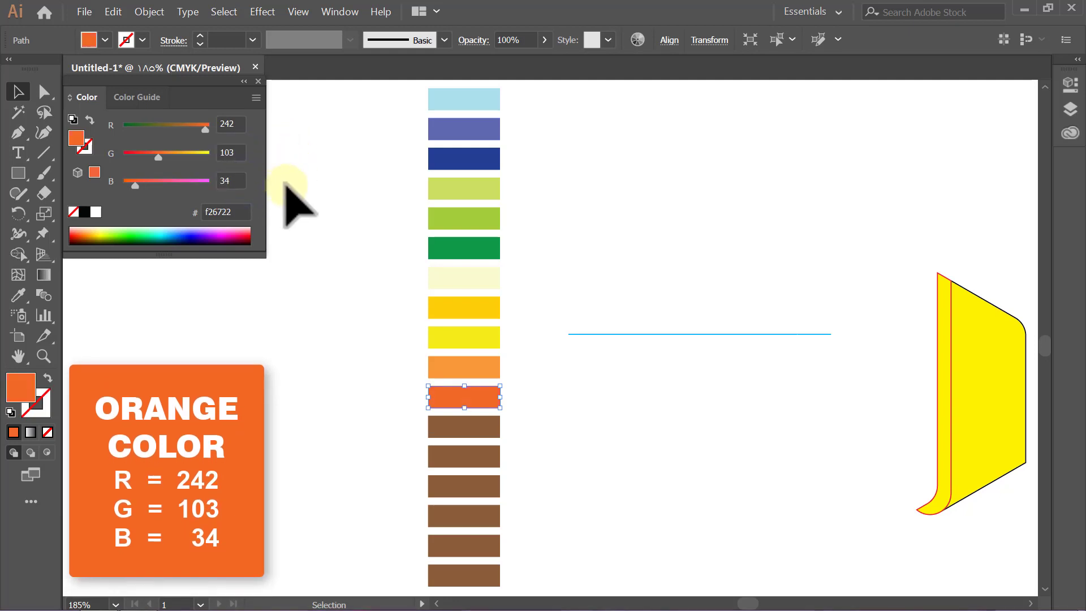
{"action": "left_click", "coordinate": [287, 186]}
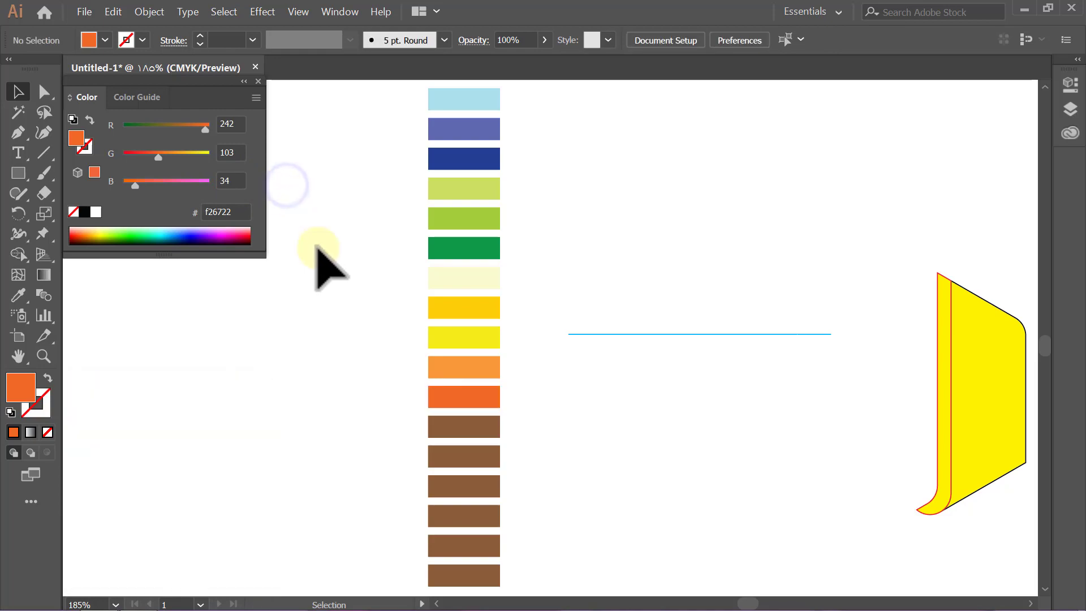
{"action": "left_click", "coordinate": [443, 428]}
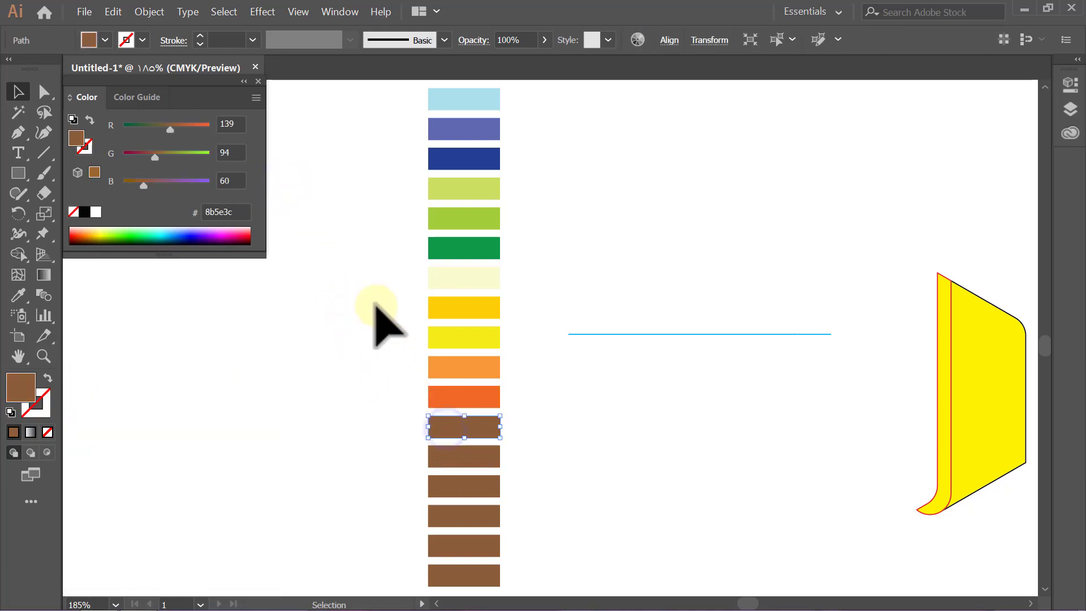
Recolour the selected bar light pink, RGB 219, 159, 199.
{"action": "left_click", "coordinate": [242, 123]}
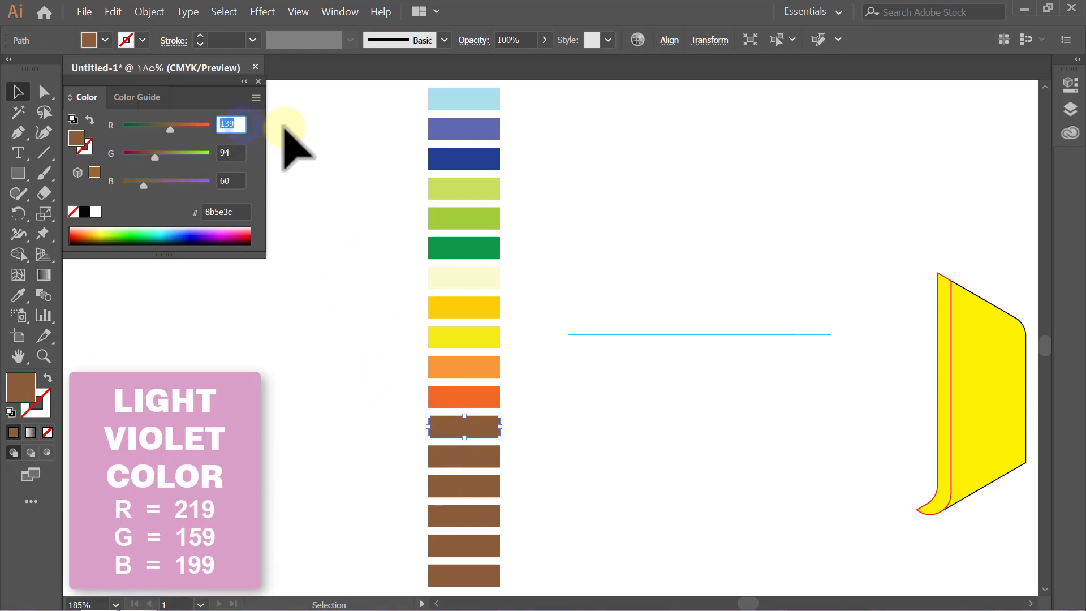
{"action": "type", "text": "9"}
{"action": "key", "text": "Return"}
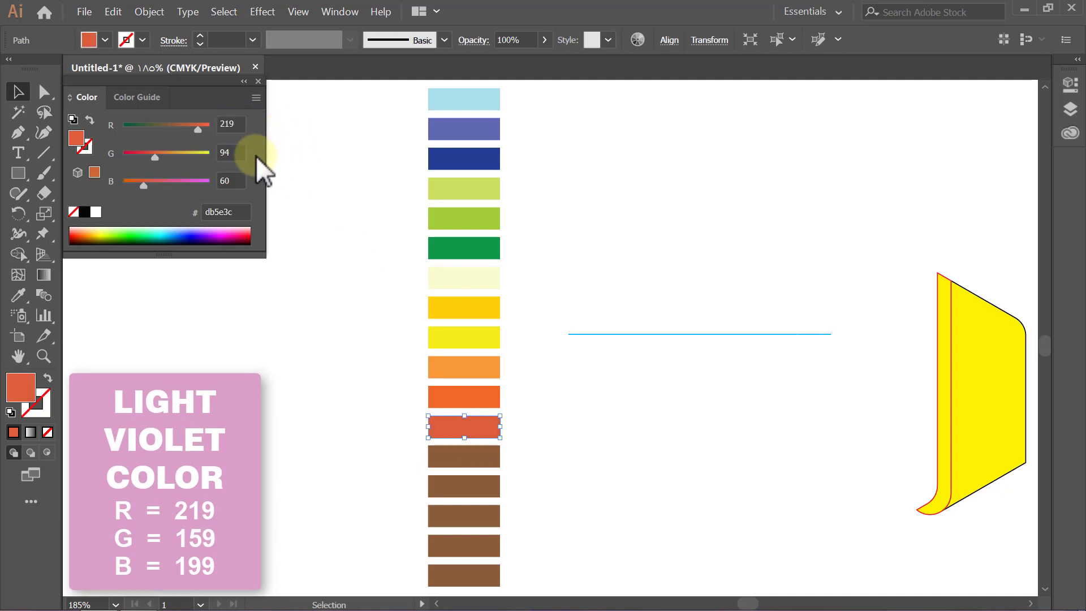
{"action": "left_click", "coordinate": [242, 152]}
{"action": "type", "text": "159"}
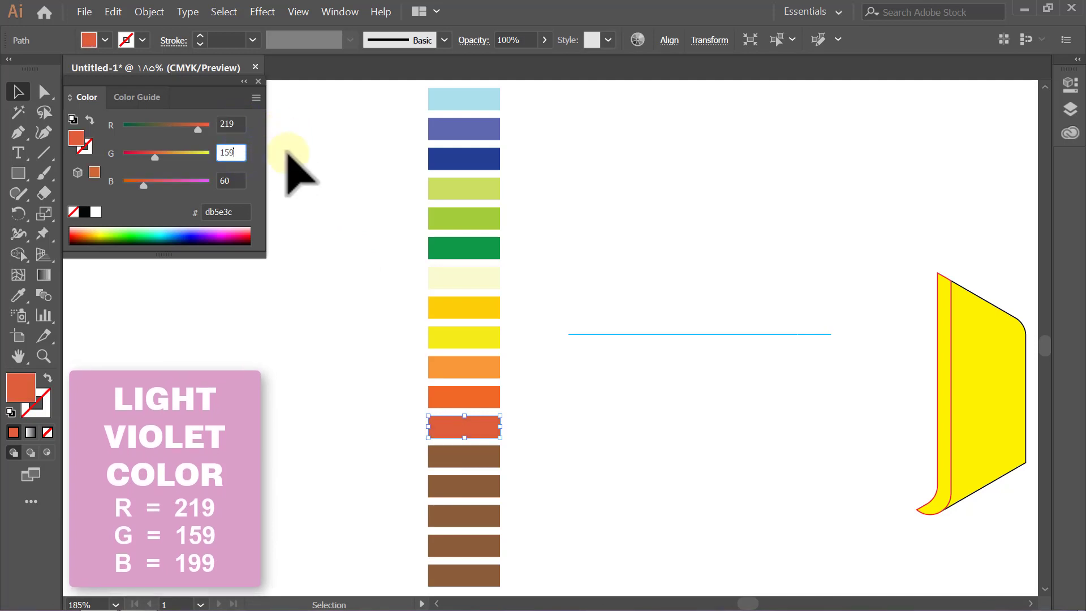
{"action": "key", "text": "Return"}
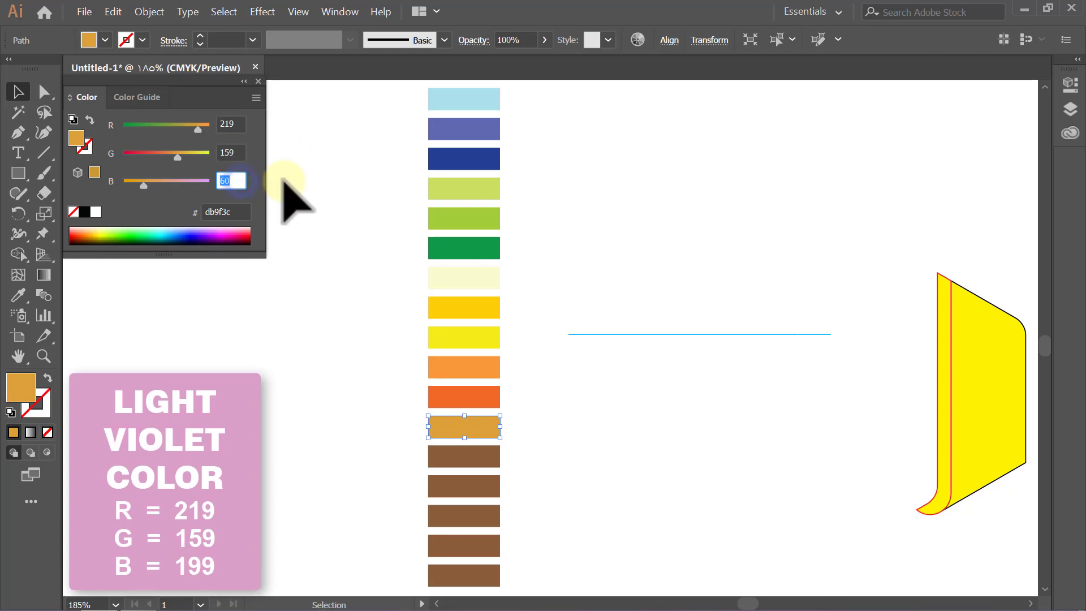
{"action": "key", "text": "Return"}
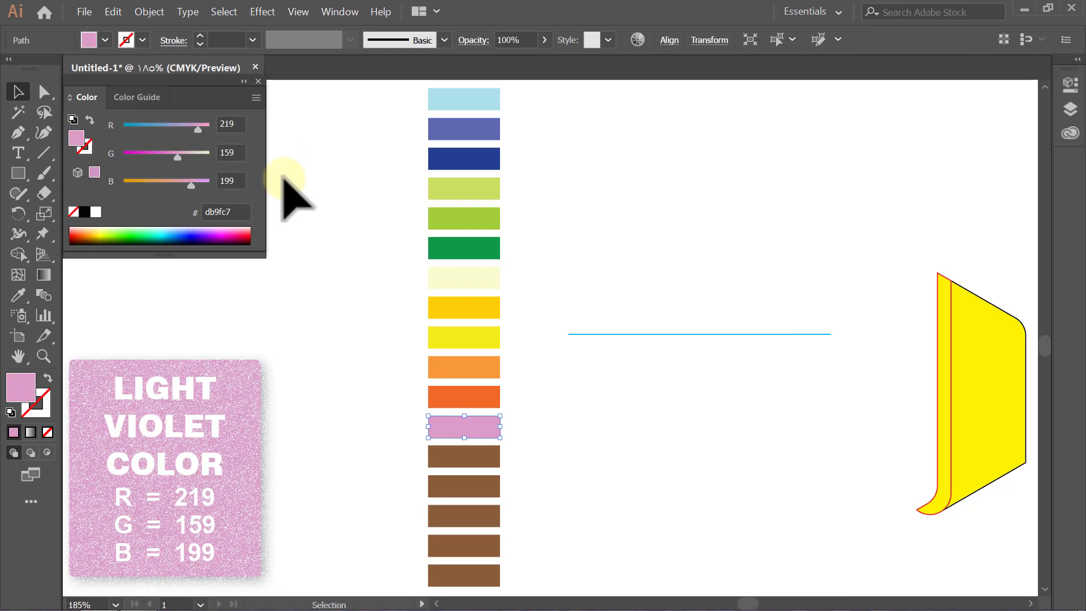
{"action": "left_click", "coordinate": [285, 177]}
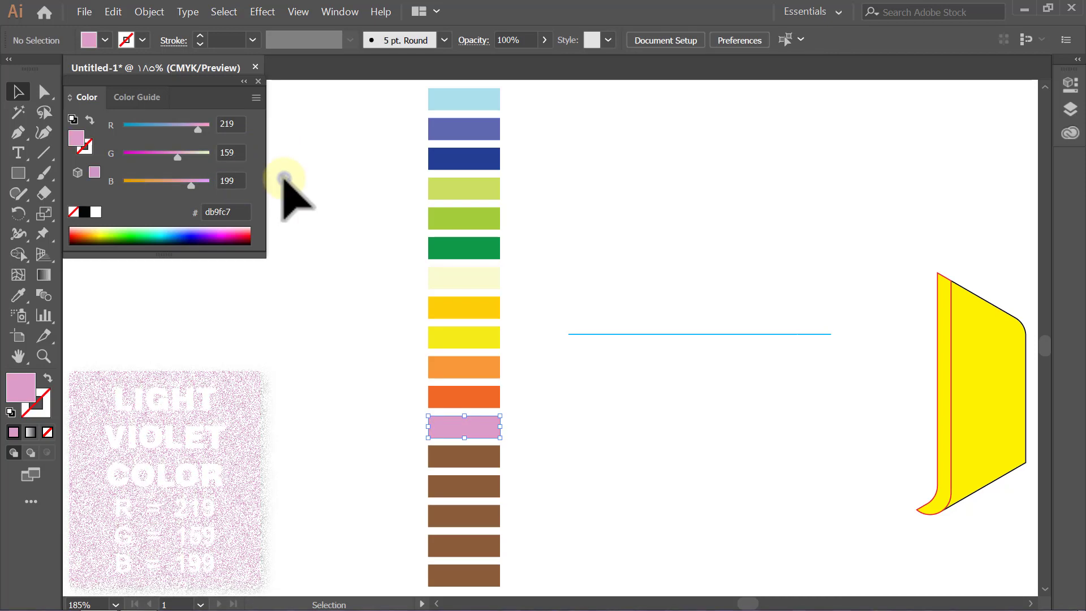
Recolour the next brown bar violet, RGB 184, 107, 172.
{"action": "left_click", "coordinate": [436, 456]}
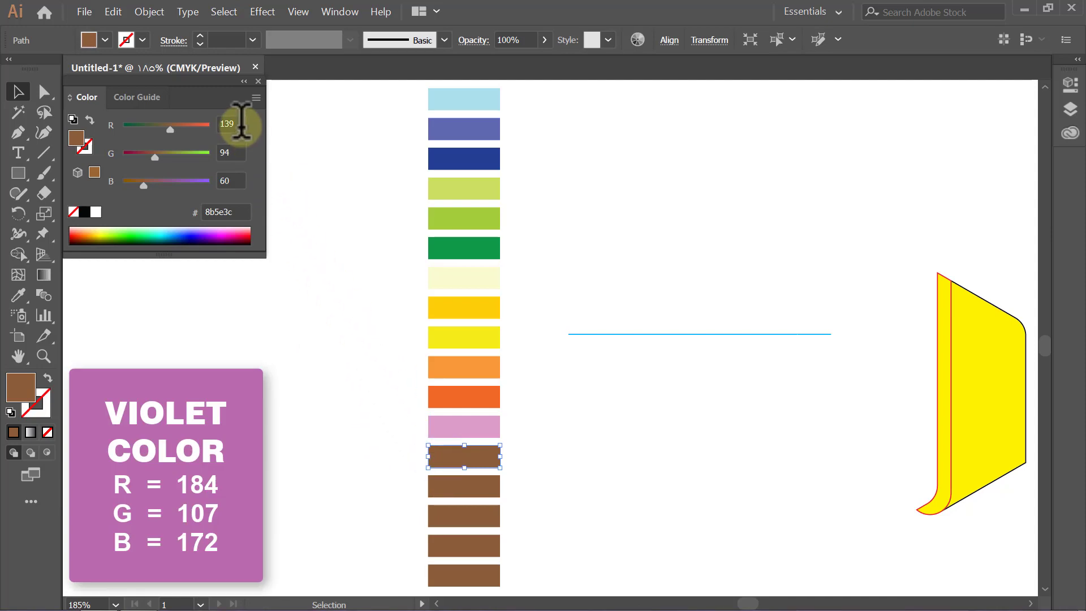
{"action": "left_click", "coordinate": [240, 125]}
{"action": "type", "text": "4"}
{"action": "key", "text": "Return"}
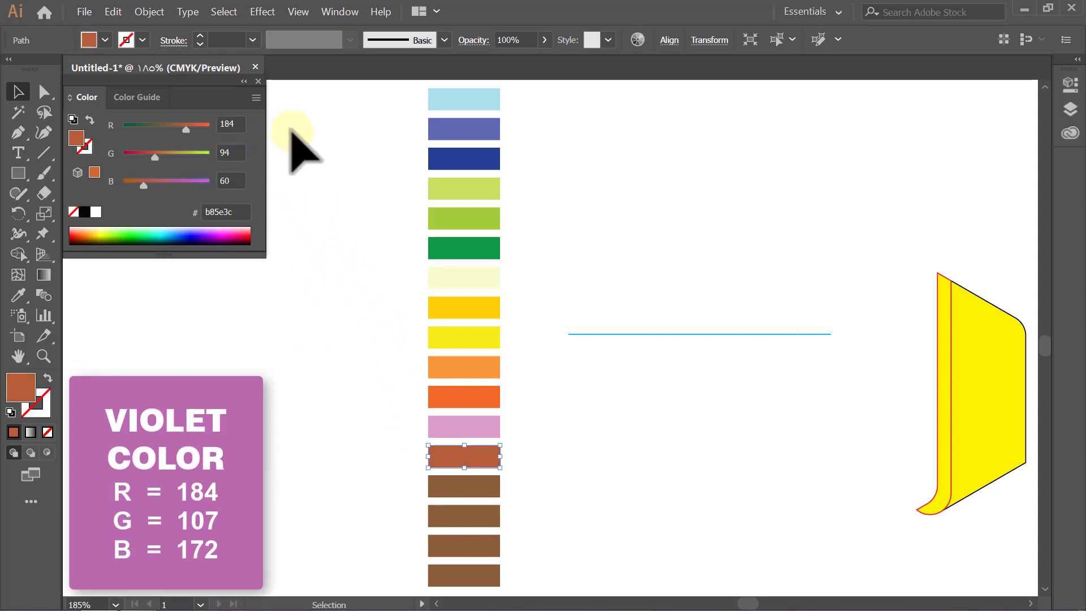
{"action": "double_click", "coordinate": [237, 153]}
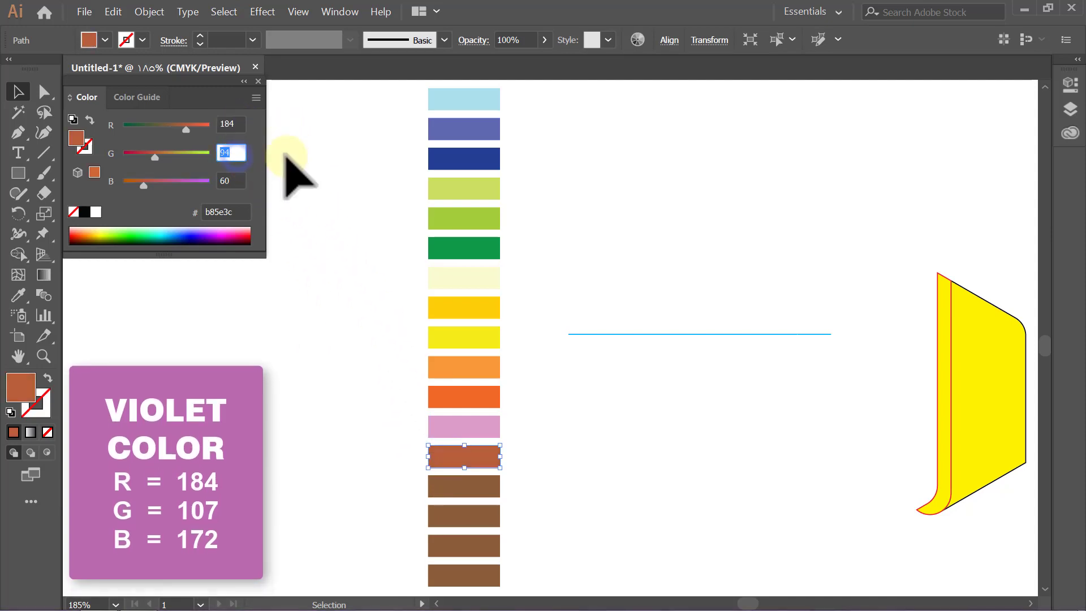
{"action": "type", "text": "7"}
{"action": "key", "text": "Return"}
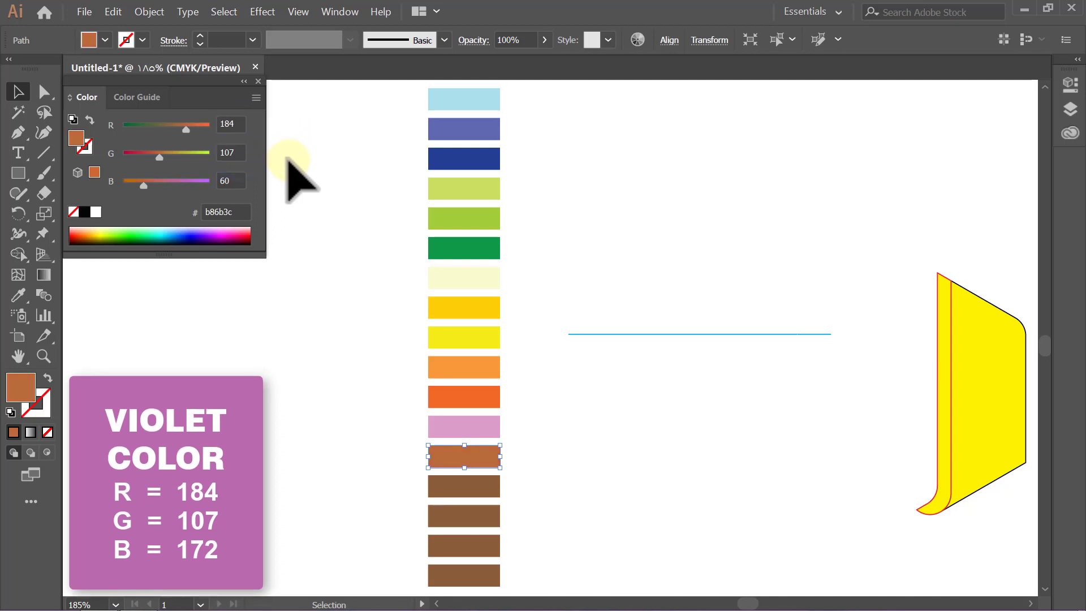
{"action": "double_click", "coordinate": [237, 180]}
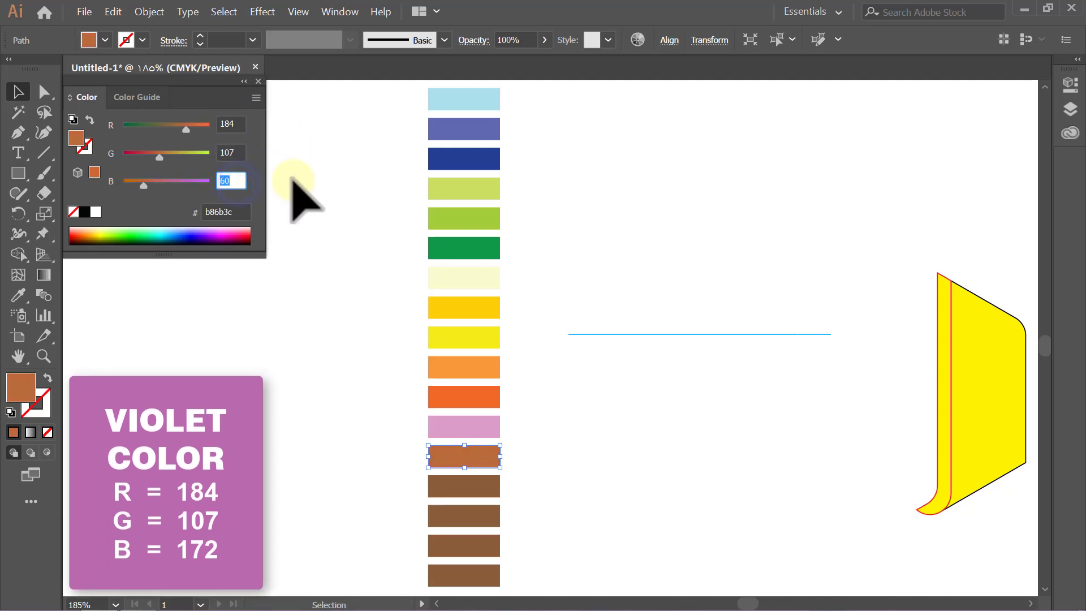
{"action": "type", "text": "172"}
{"action": "key", "text": "Return"}
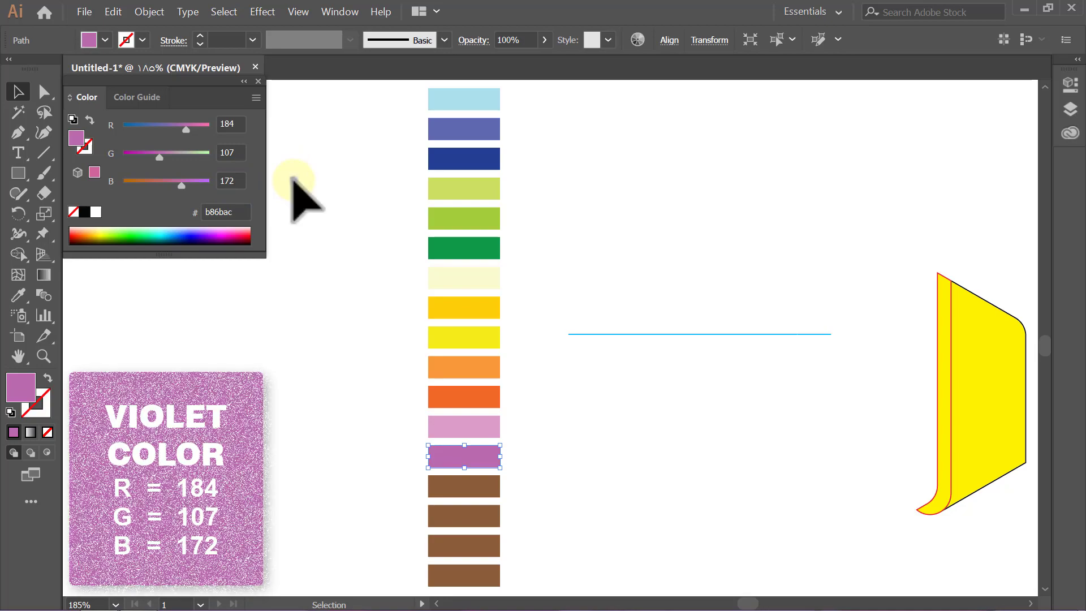
{"action": "left_click", "coordinate": [293, 182]}
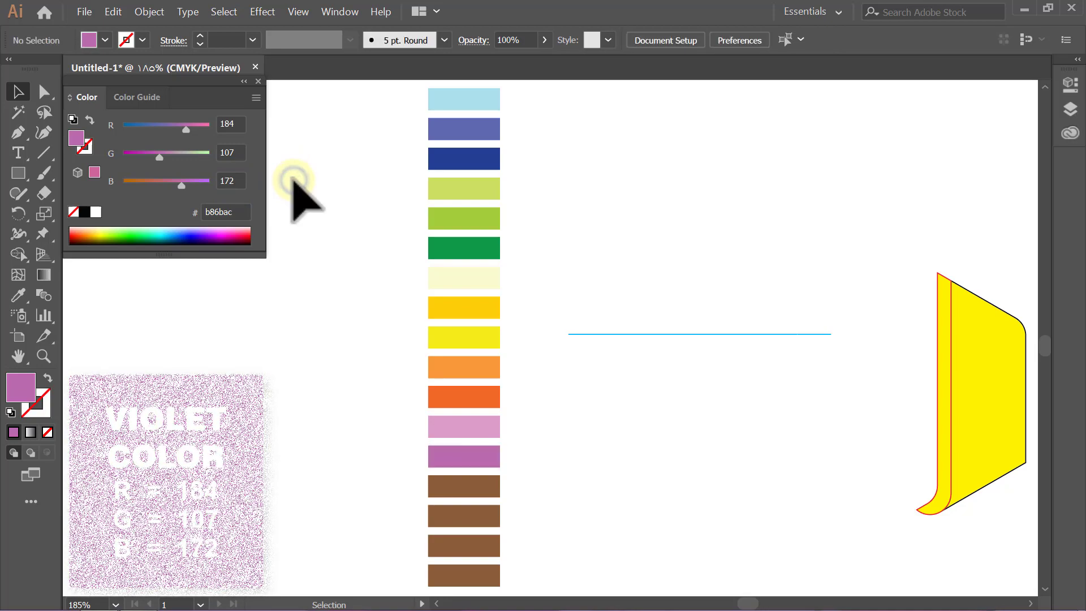
Recolour the bar below the violet one deep rose, RGB 203, 54, 148.
{"action": "left_click", "coordinate": [440, 492]}
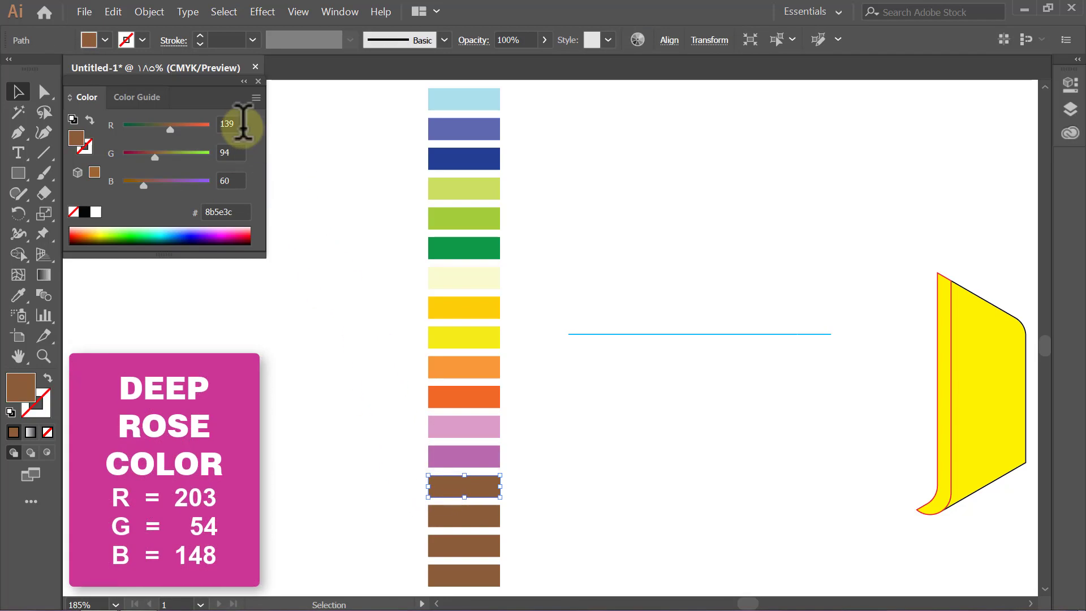
{"action": "type", "text": "3"}
{"action": "key", "text": "Return"}
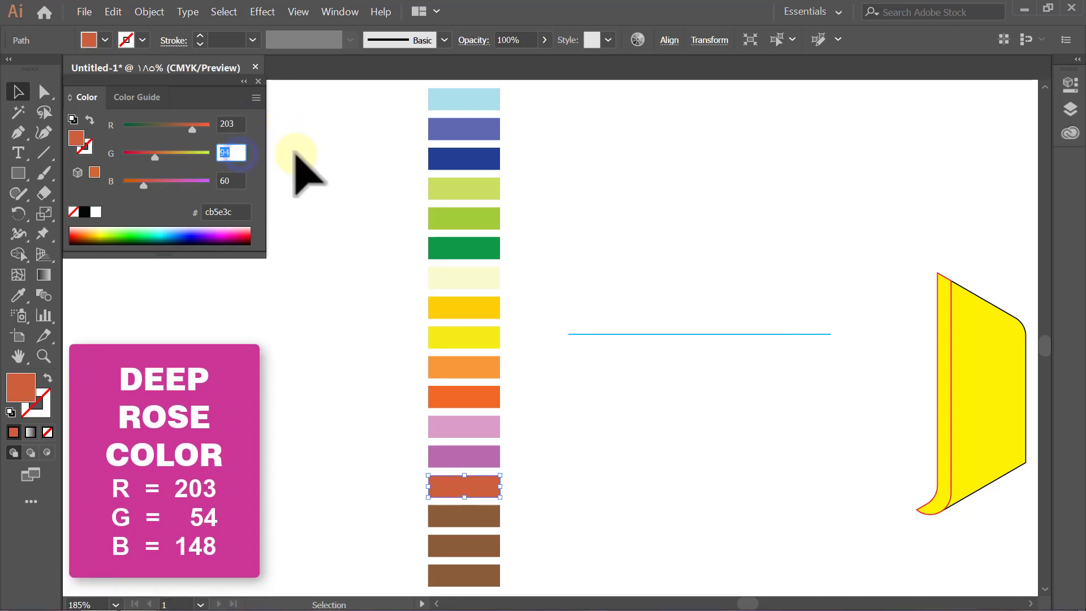
{"action": "type", "text": "54"}
{"action": "key", "text": "Return"}
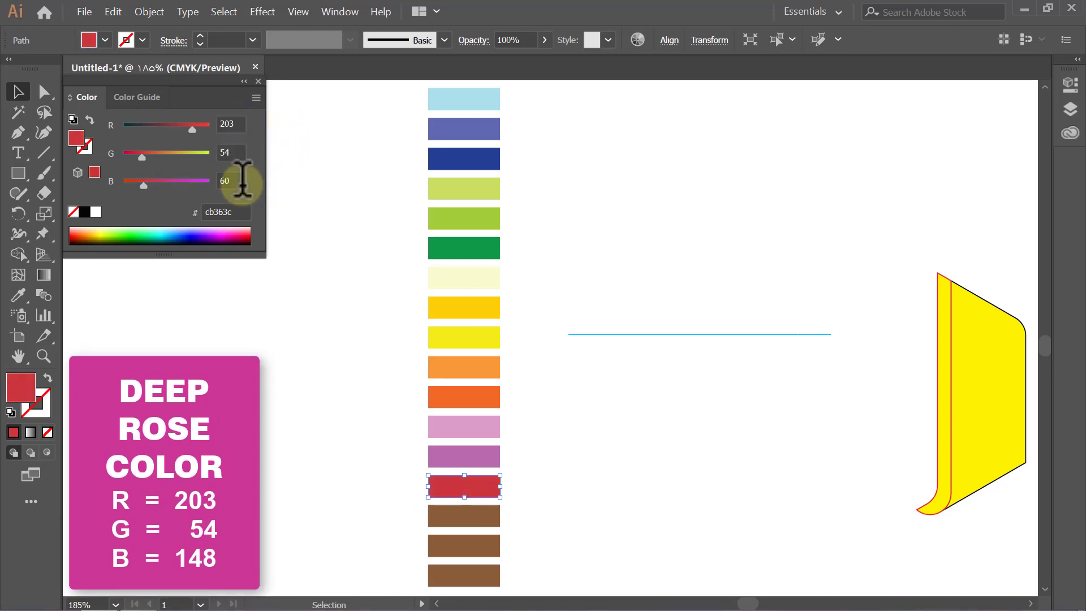
{"action": "type", "text": "8"}
{"action": "key", "text": "Return"}
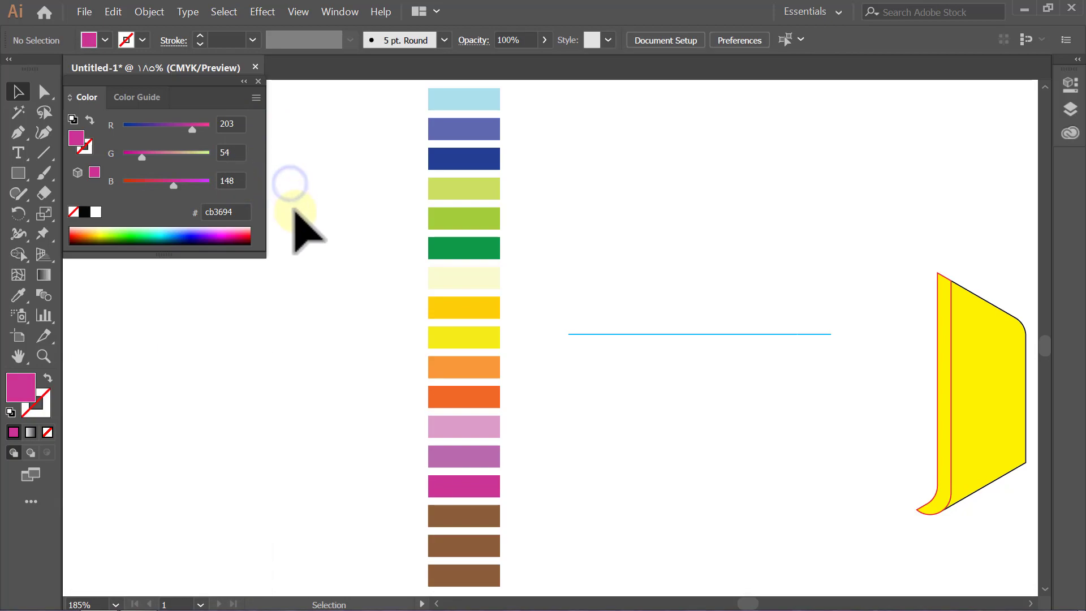
Recolour the next bar crimson, RGB 153, 52, 103.
{"action": "left_click", "coordinate": [441, 516]}
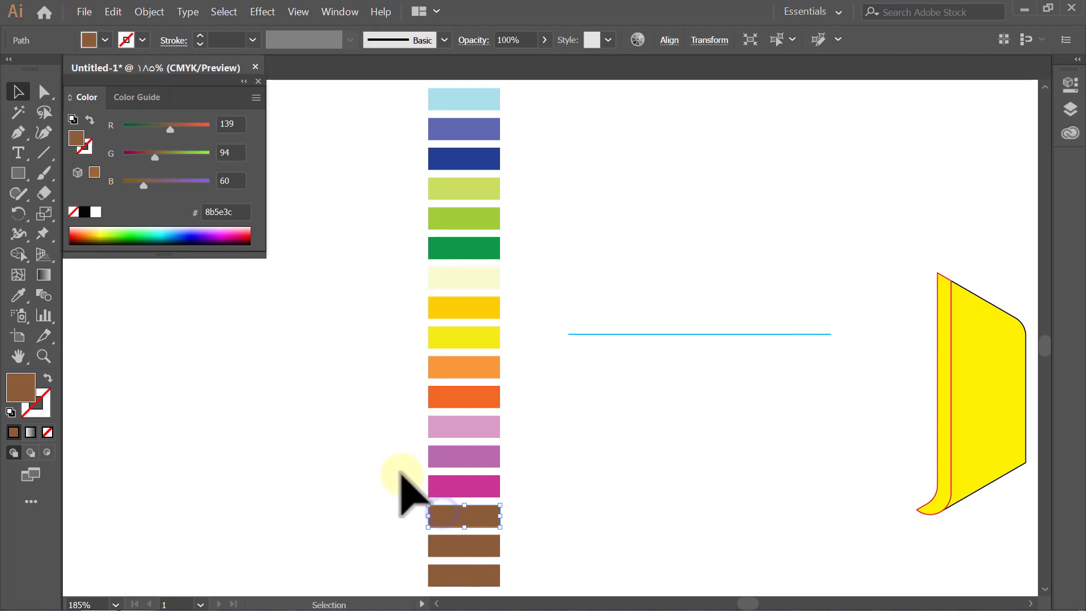
{"action": "double_click", "coordinate": [239, 123]}
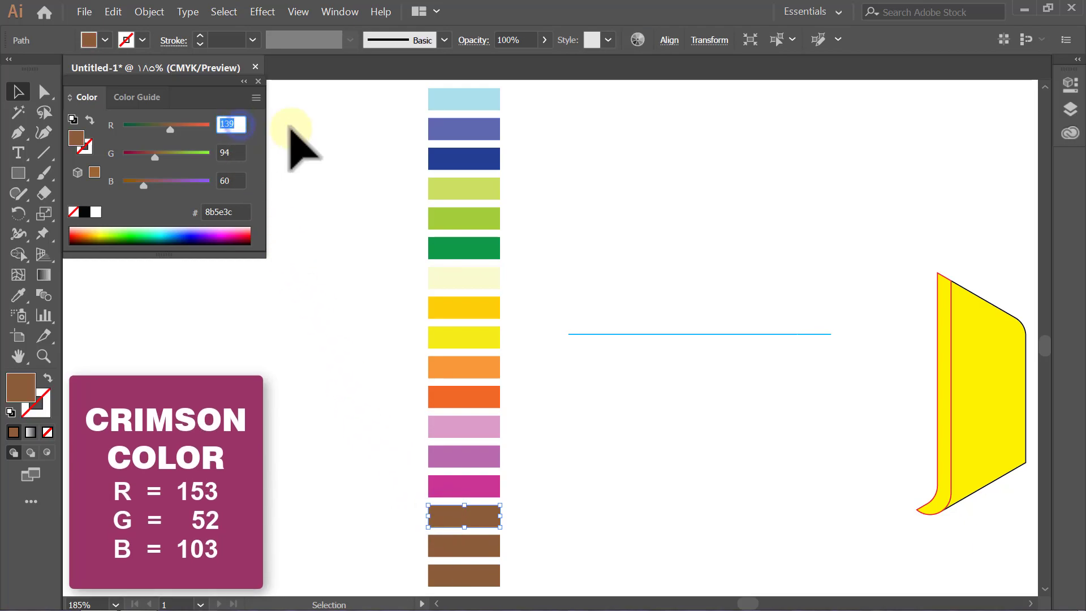
{"action": "double_click", "coordinate": [240, 152]}
{"action": "type", "text": "52"}
{"action": "key", "text": "Return"}
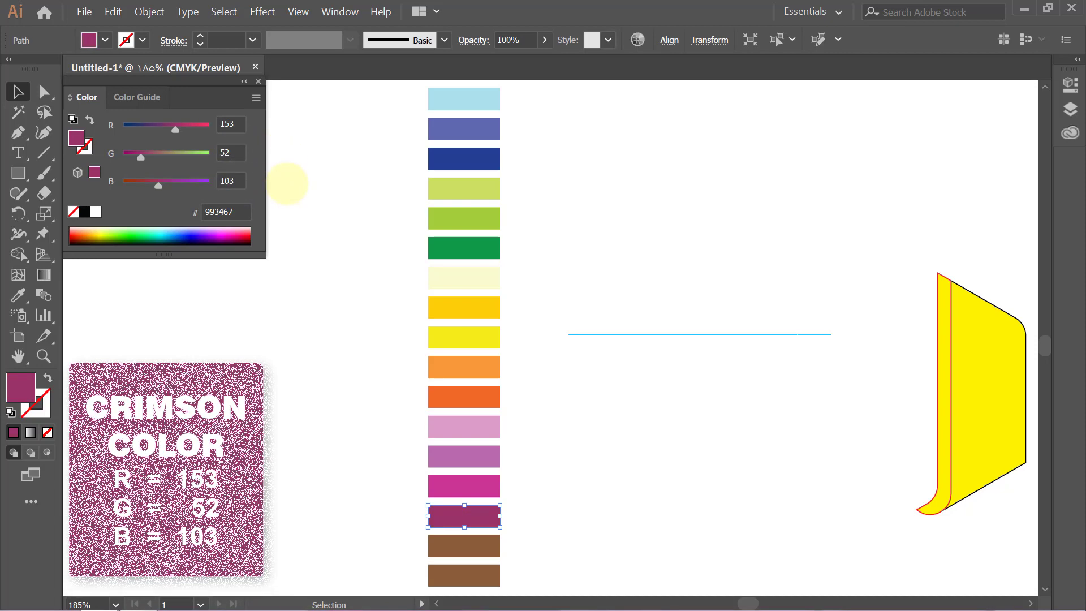
{"action": "left_click", "coordinate": [287, 184]}
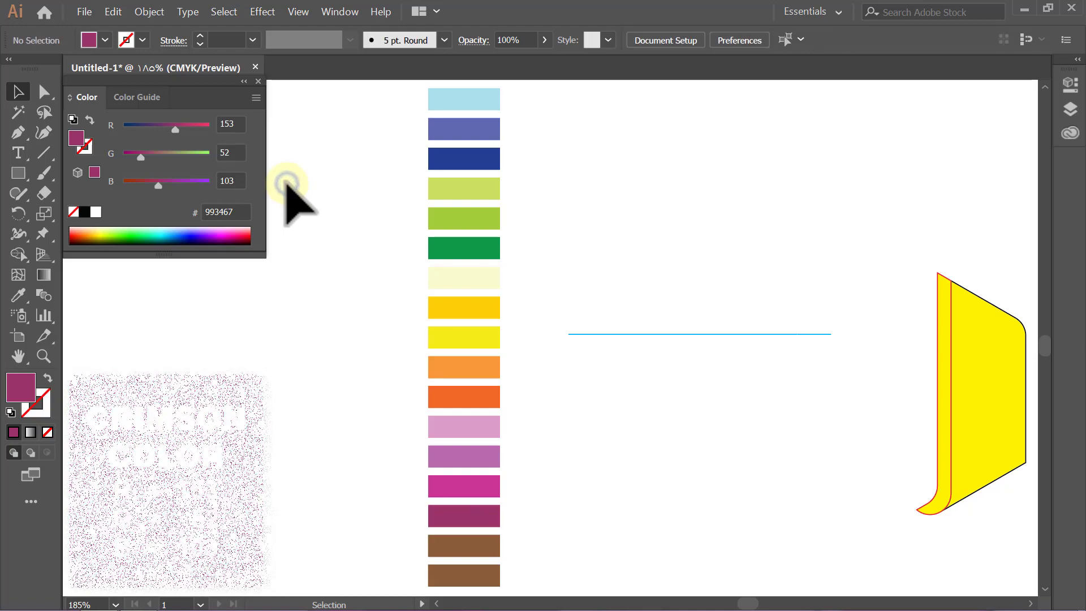
Recolour the following bar deep violet, RGB 146, 39, 143.
{"action": "left_click", "coordinate": [445, 546]}
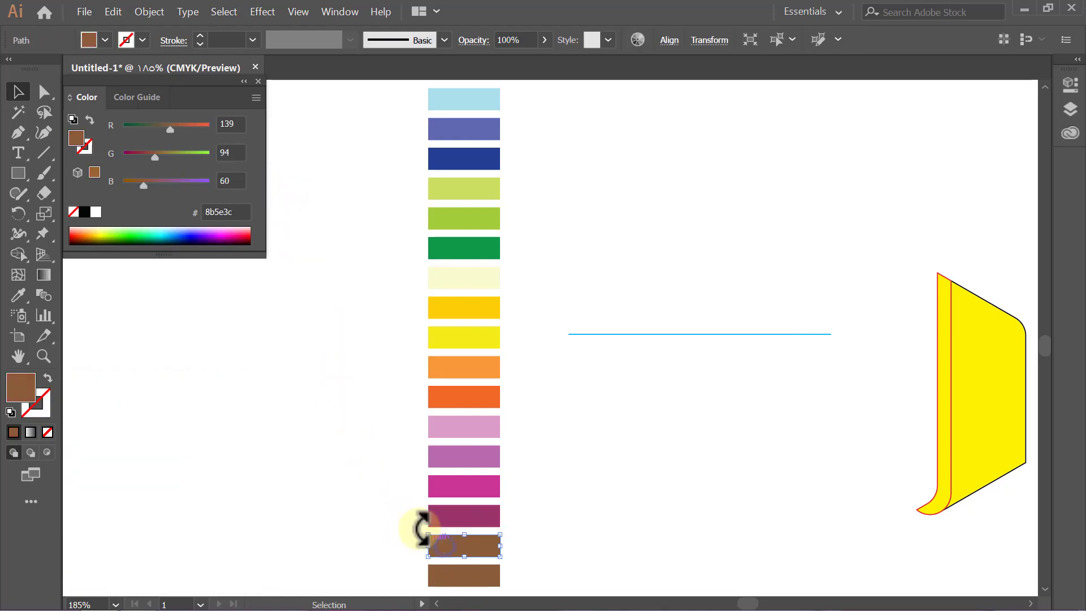
{"action": "left_click", "coordinate": [231, 124]}
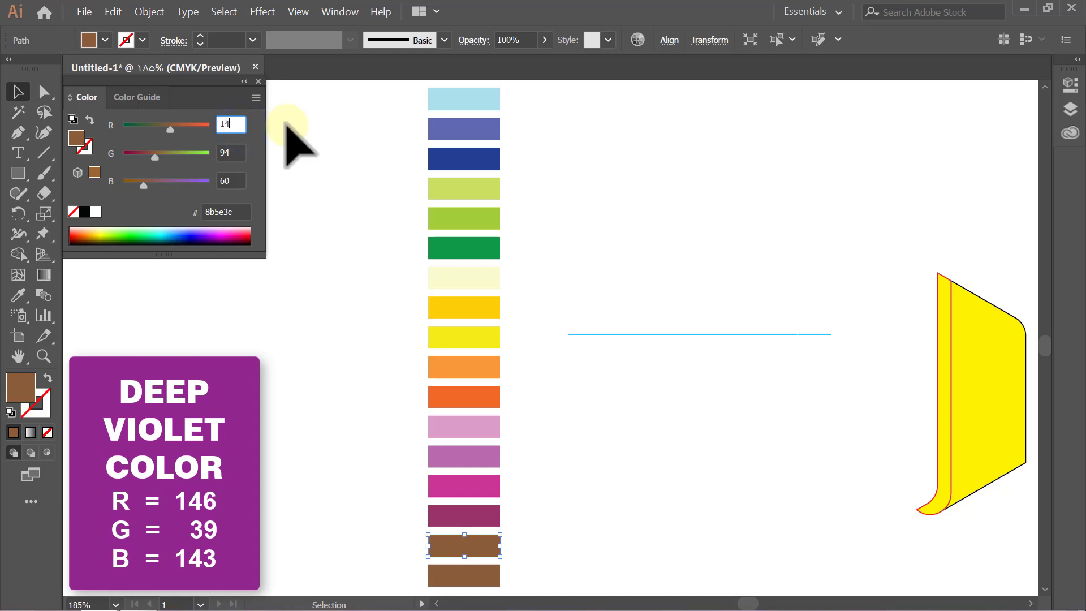
{"action": "left_click", "coordinate": [231, 152]}
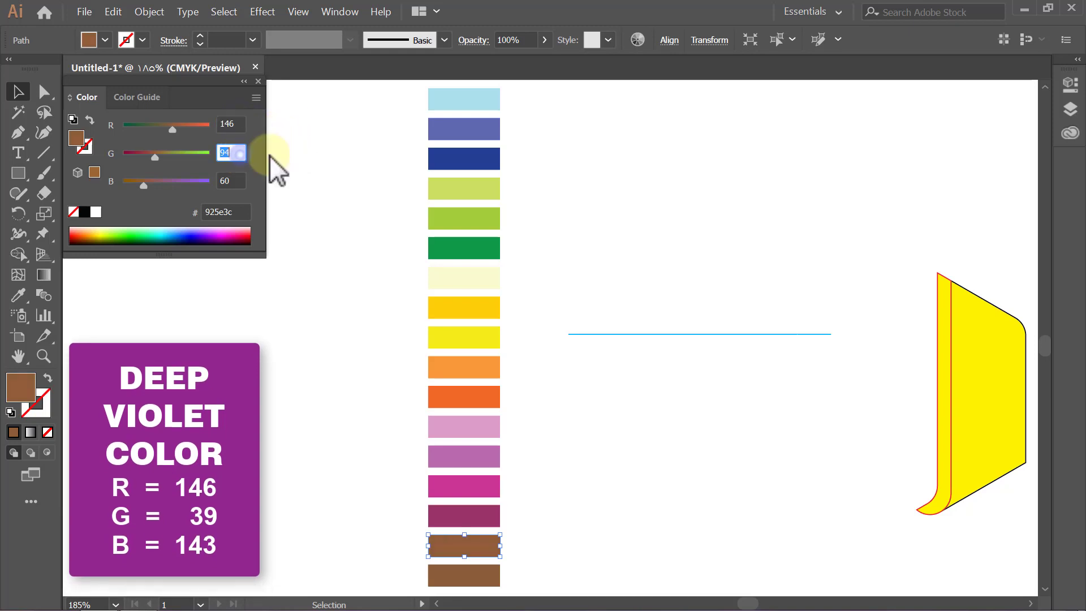
{"action": "type", "text": "39"}
{"action": "key", "text": "Return"}
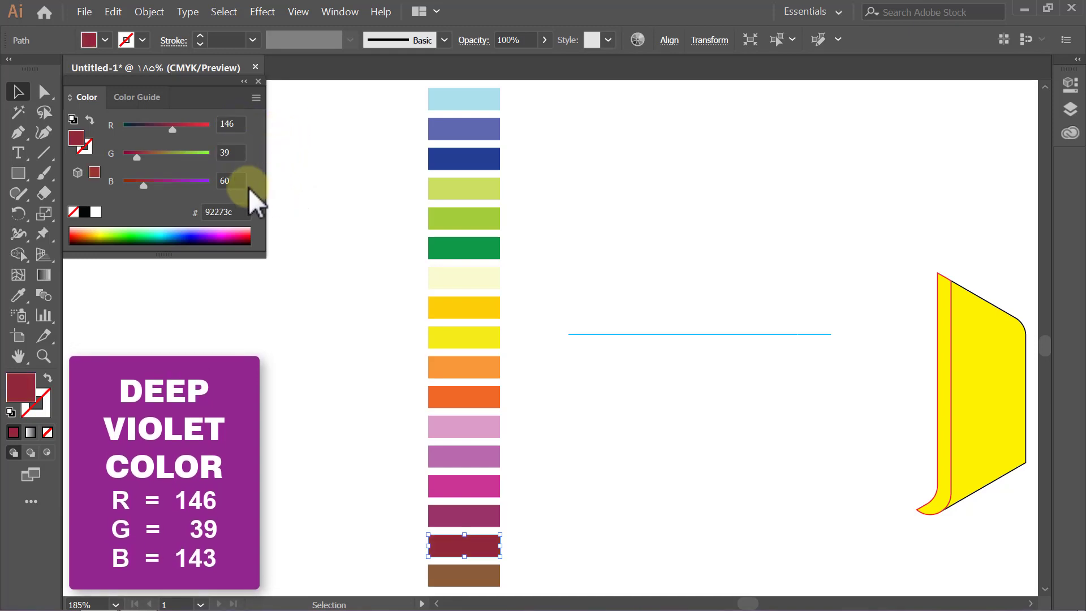
{"action": "left_click", "coordinate": [240, 181]}
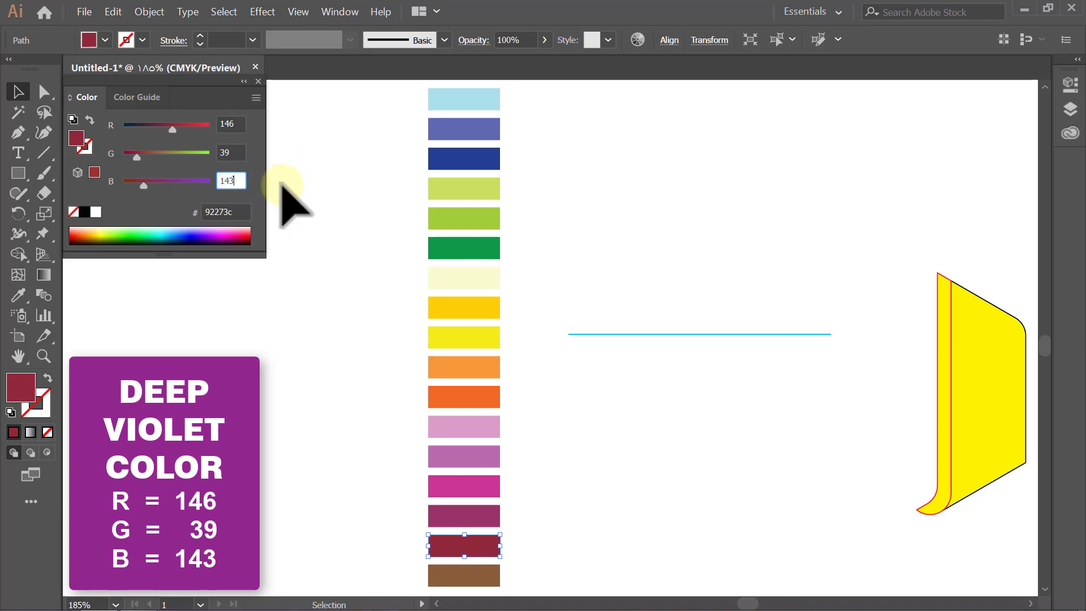
{"action": "key", "text": "Return"}
{"action": "left_click", "coordinate": [283, 186]}
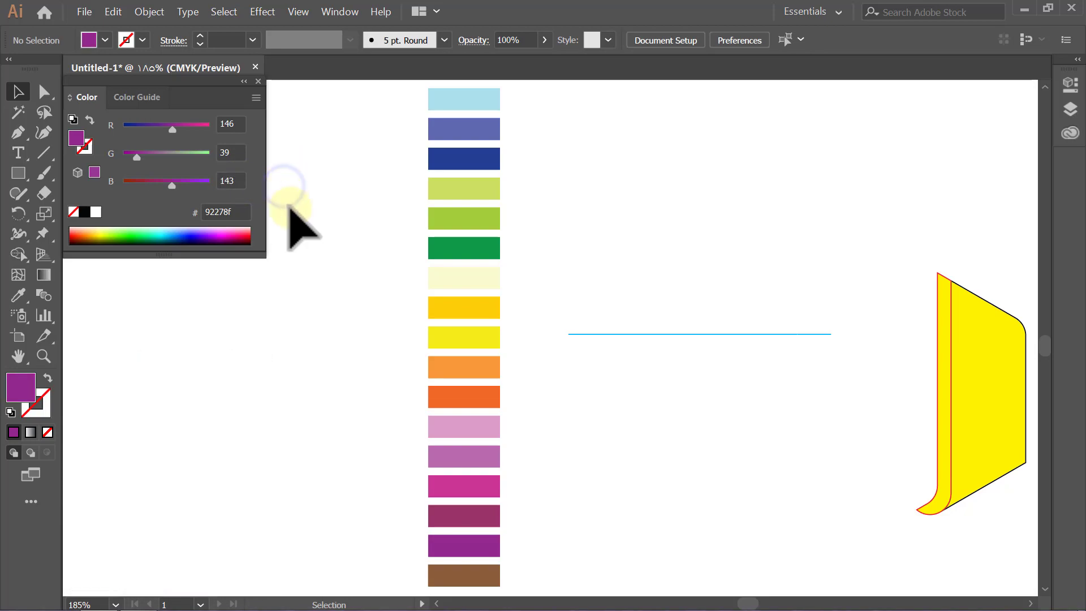
{"action": "left_click", "coordinate": [440, 575]}
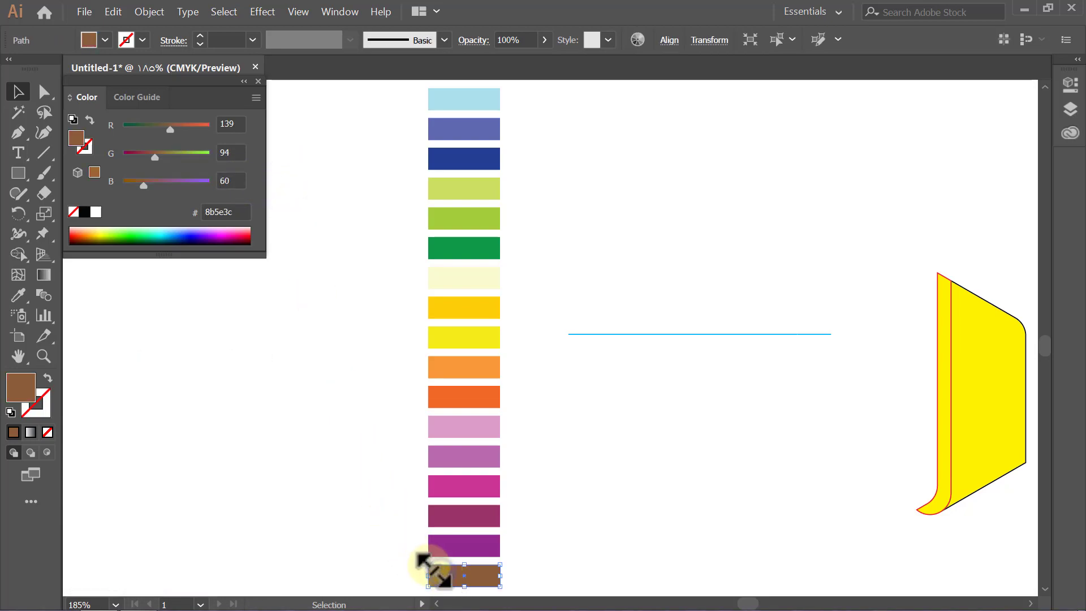
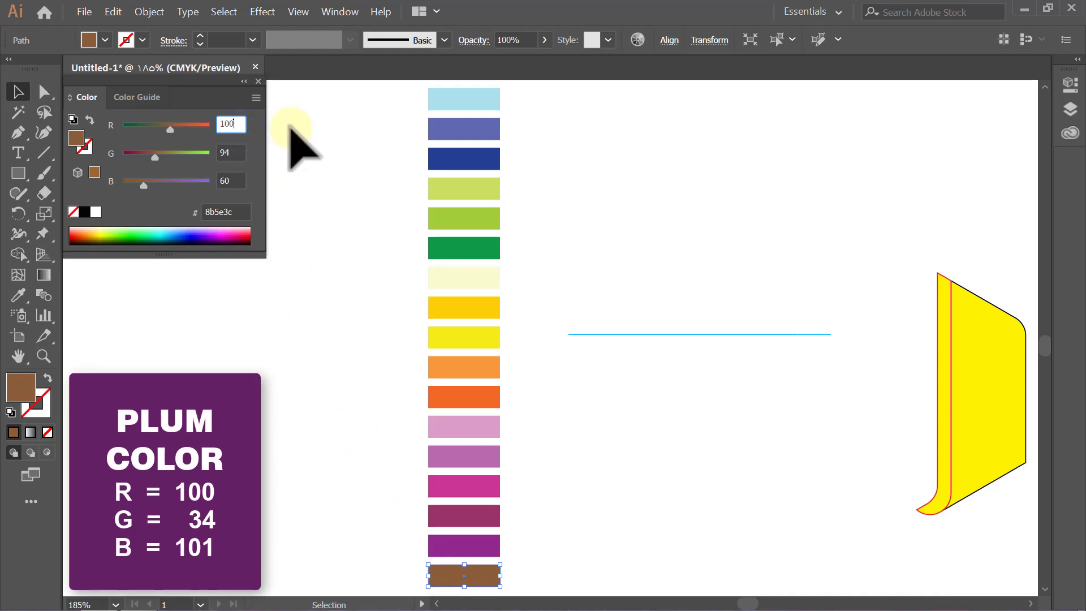
Enter R 100, G 34, B 101 in the Color panel for the bottom swatch, then deselect it.
{"action": "key", "text": "Return"}
{"action": "double_click", "coordinate": [229, 152]}
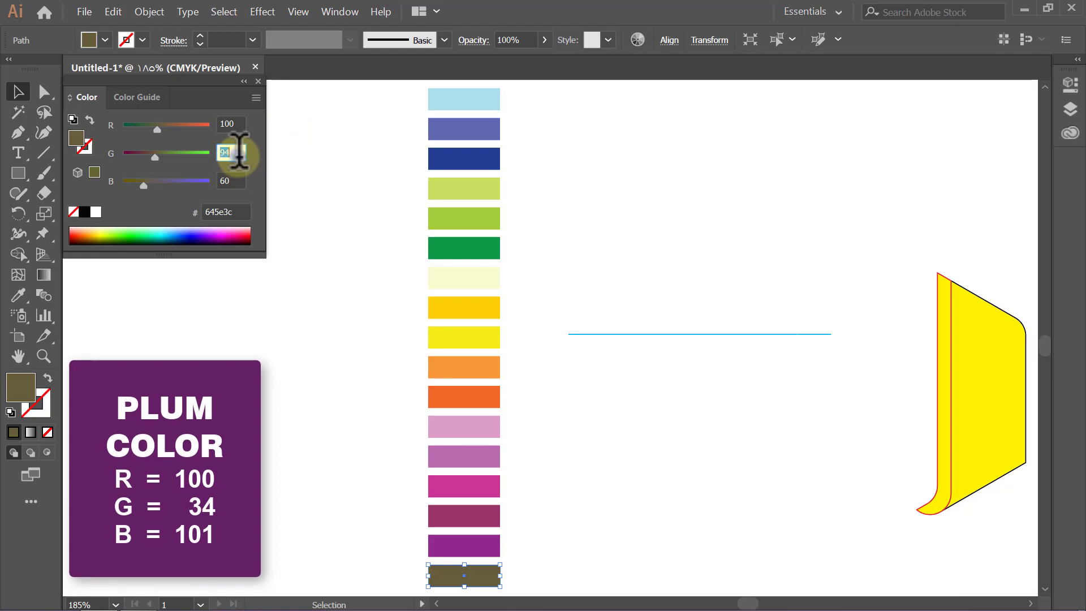
{"action": "key", "text": "Return"}
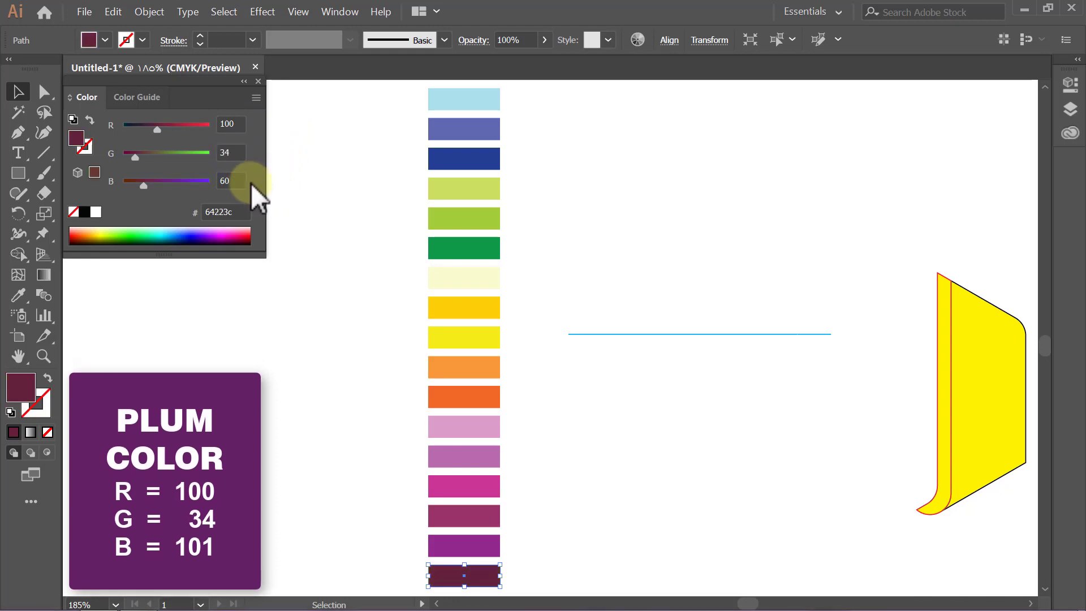
{"action": "double_click", "coordinate": [243, 181]}
{"action": "type", "text": "01"}
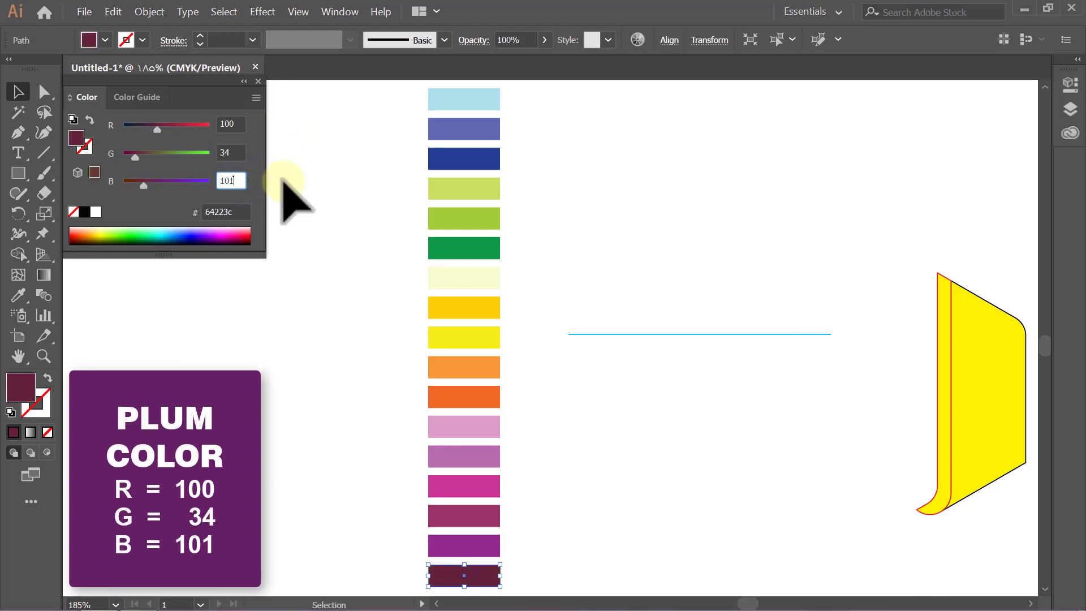
{"action": "key", "text": "Return"}
{"action": "left_click", "coordinate": [282, 181]}
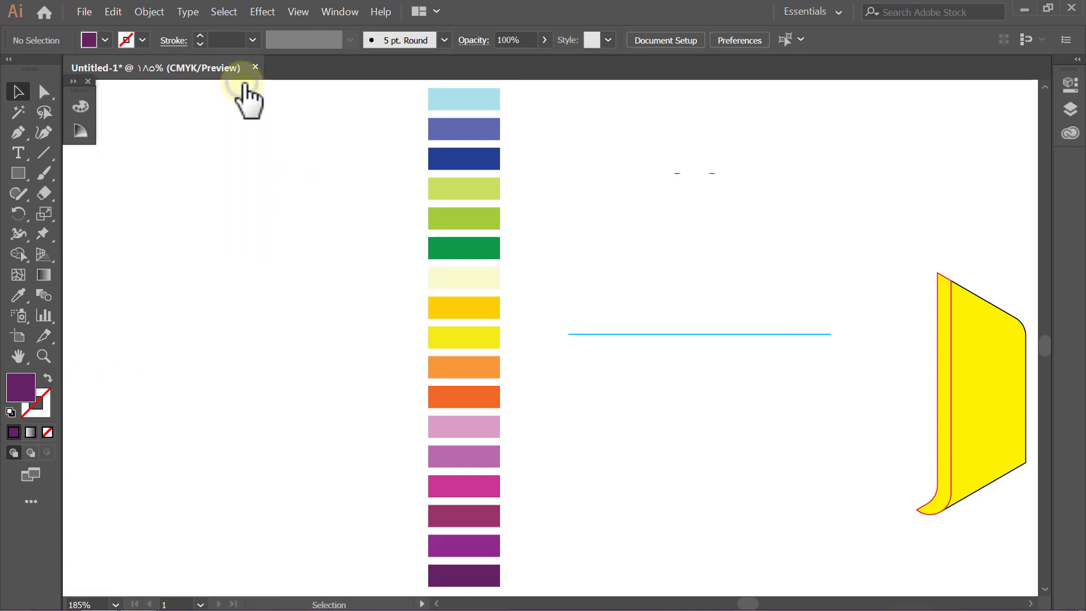
Pan to the large yellow ribbon panel and set its stroke to None.
{"action": "scroll", "coordinate": [249, 102], "scroll_direction": "right", "scroll_amount": 1}
{"action": "scroll", "coordinate": [249, 102], "scroll_direction": "right", "scroll_amount": 2}
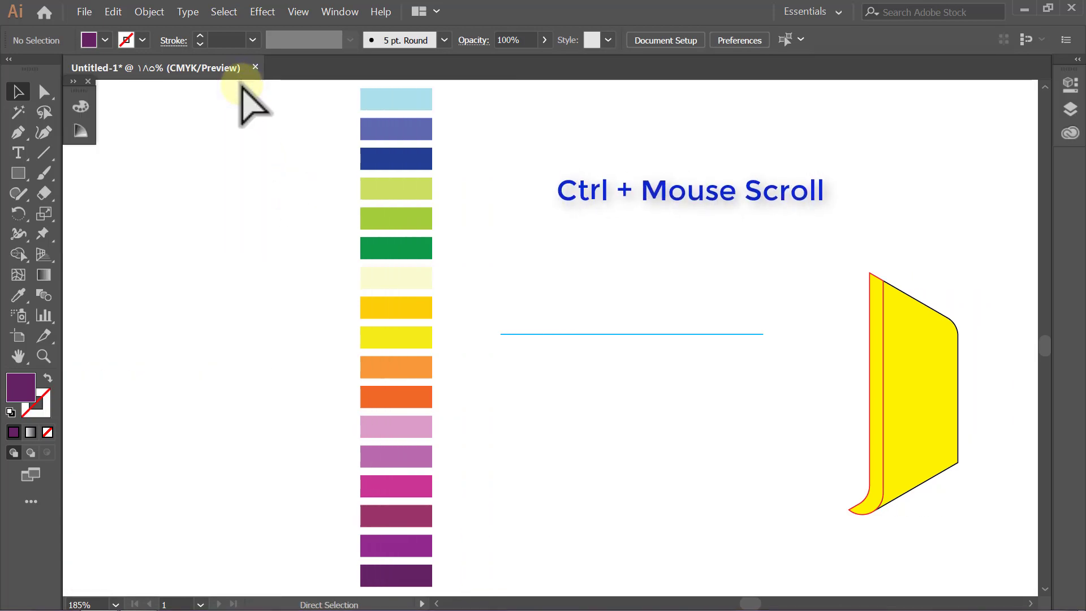
{"action": "scroll", "coordinate": [249, 102], "scroll_direction": "right", "scroll_amount": 2}
{"action": "scroll", "coordinate": [249, 102], "scroll_direction": "right", "scroll_amount": 1}
{"action": "scroll", "coordinate": [249, 102], "scroll_direction": "right", "scroll_amount": 1}
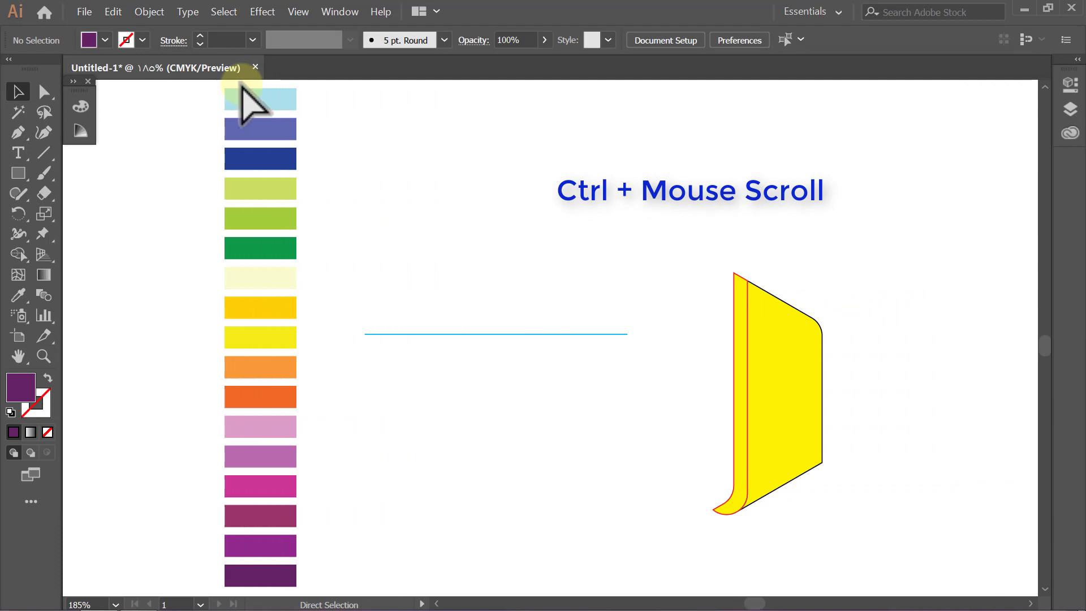
{"action": "scroll", "coordinate": [248, 102], "scroll_direction": "right", "scroll_amount": 1}
{"action": "scroll", "coordinate": [248, 101], "scroll_direction": "right", "scroll_amount": 1}
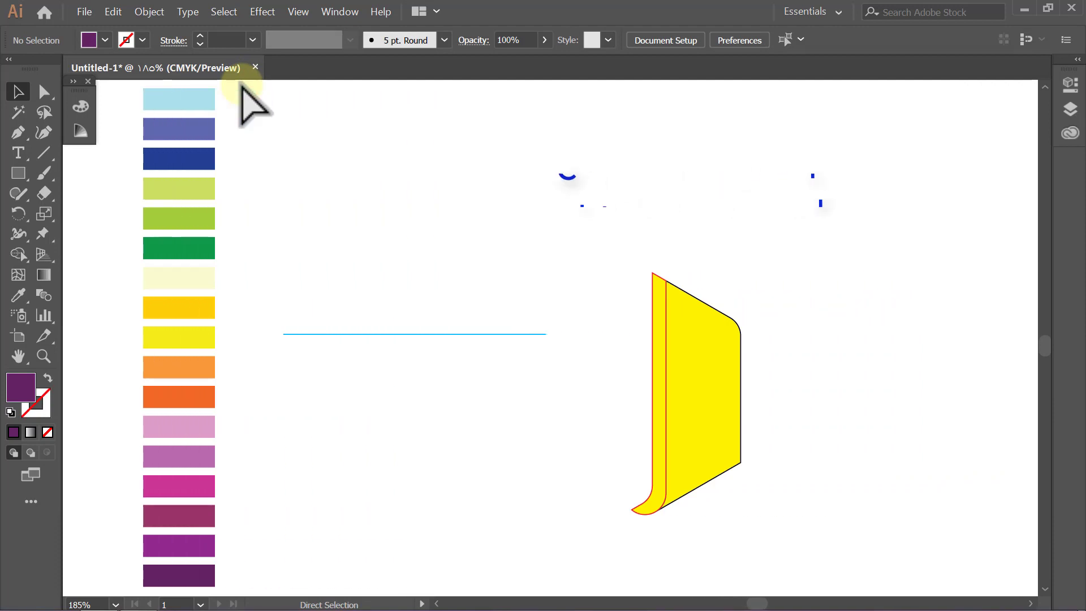
{"action": "left_click", "coordinate": [684, 342]}
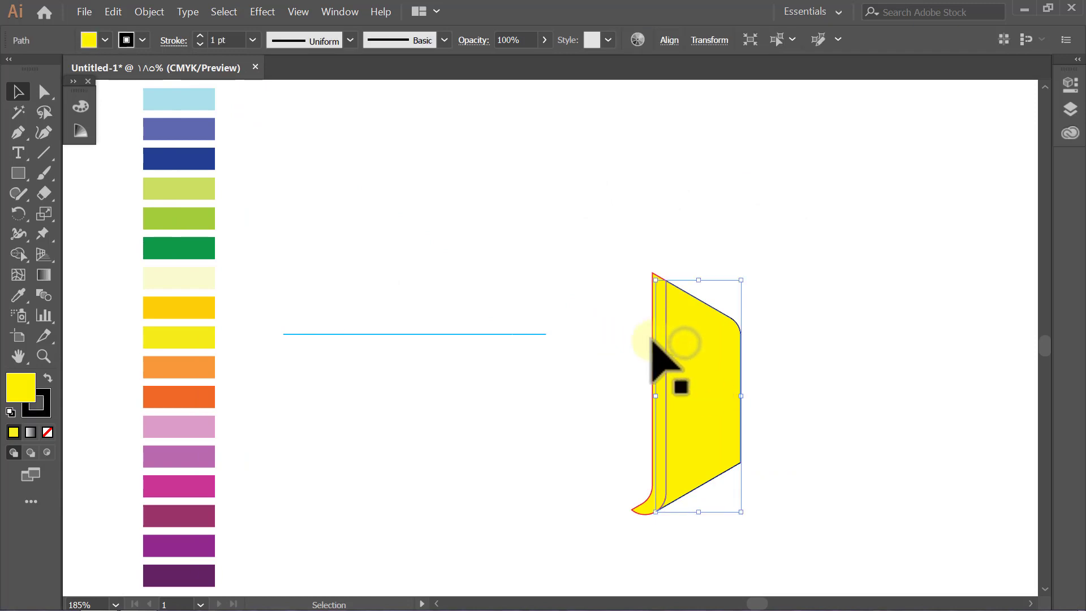
{"action": "left_click", "coordinate": [141, 40]}
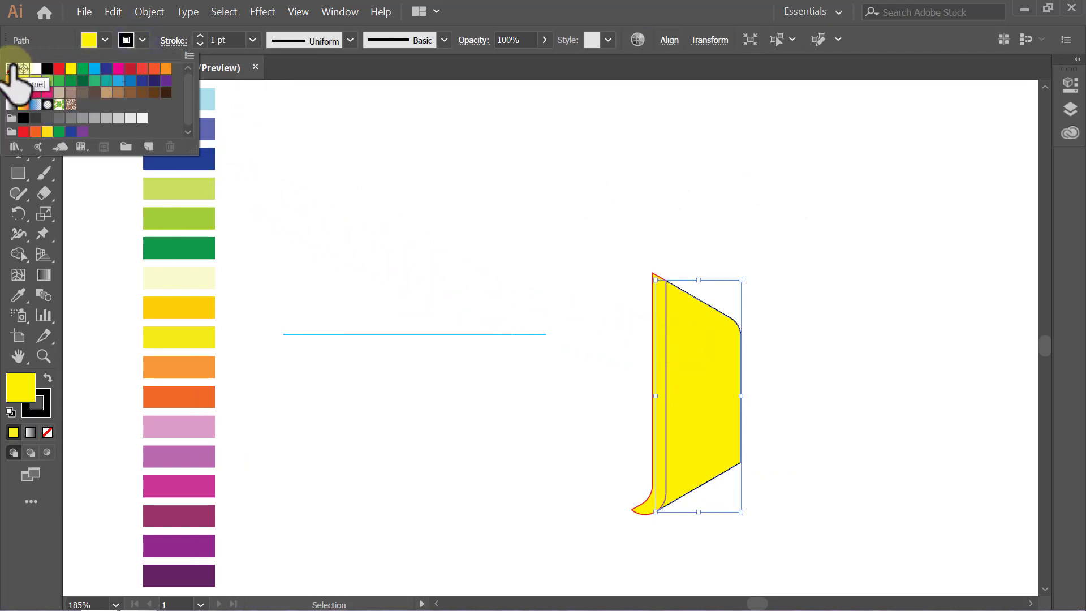
{"action": "left_click", "coordinate": [11, 69]}
{"action": "left_click", "coordinate": [142, 41]}
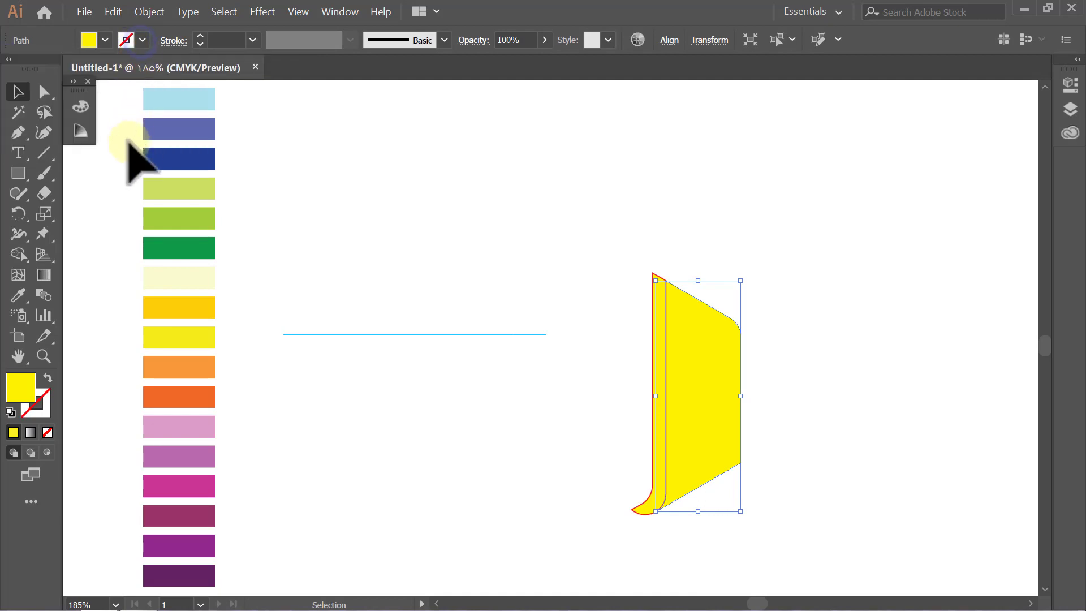
Apply a 90° linear gradient to the large panel with a middle stop at 50%.
{"action": "double_click", "coordinate": [44, 276]}
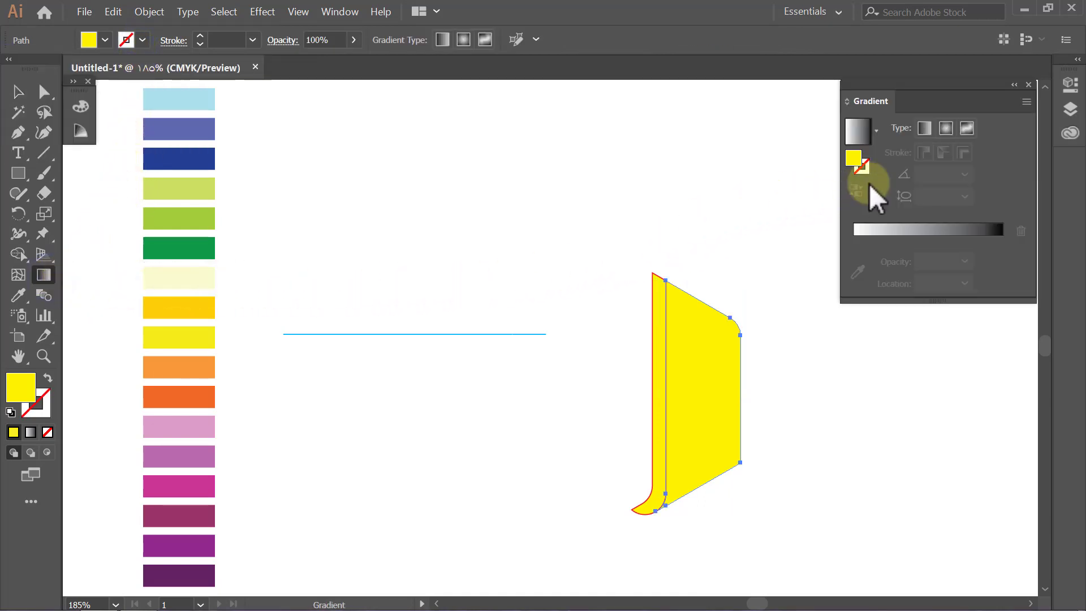
{"action": "left_click", "coordinate": [923, 130]}
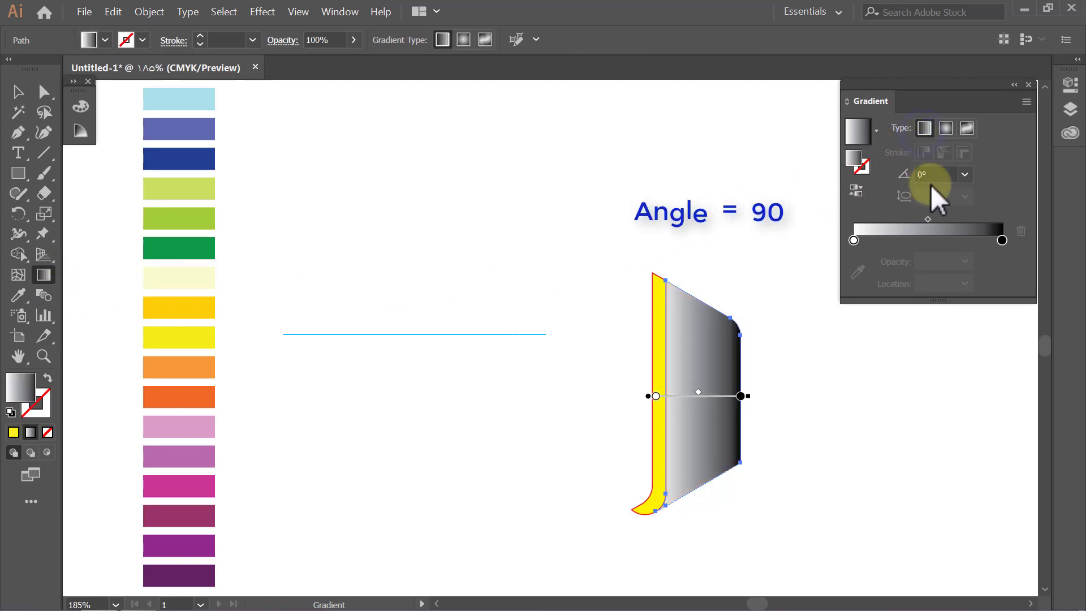
{"action": "left_click", "coordinate": [965, 175]}
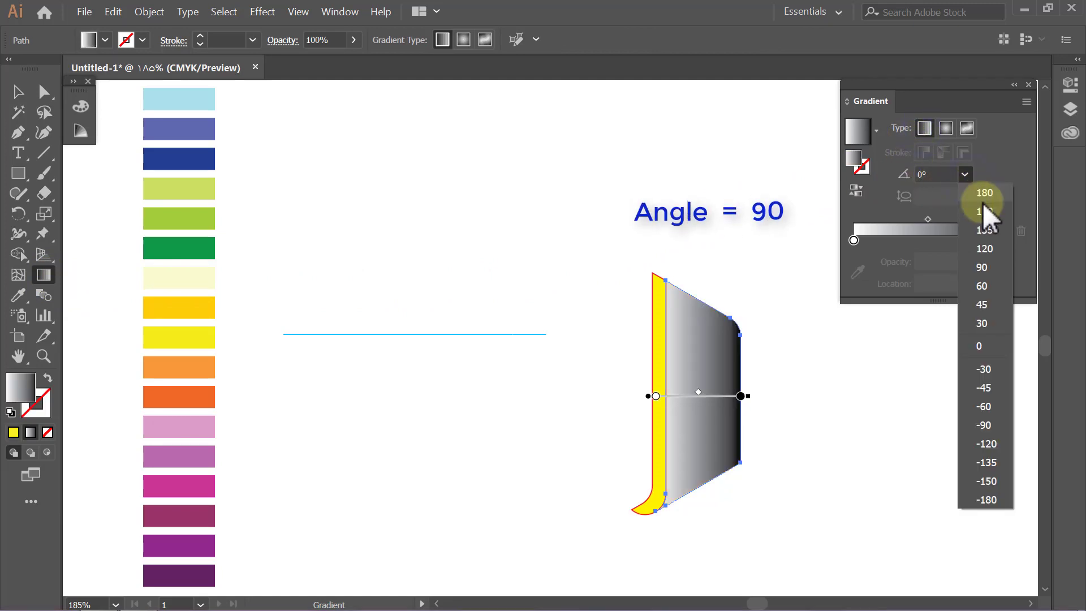
{"action": "left_click", "coordinate": [994, 266]}
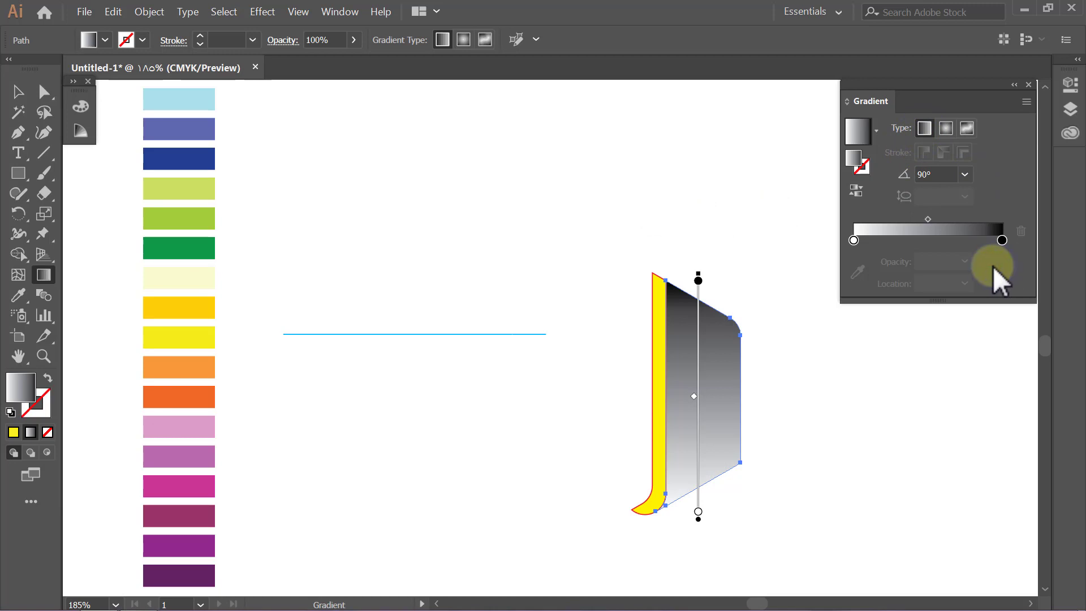
{"action": "left_click", "coordinate": [931, 239]}
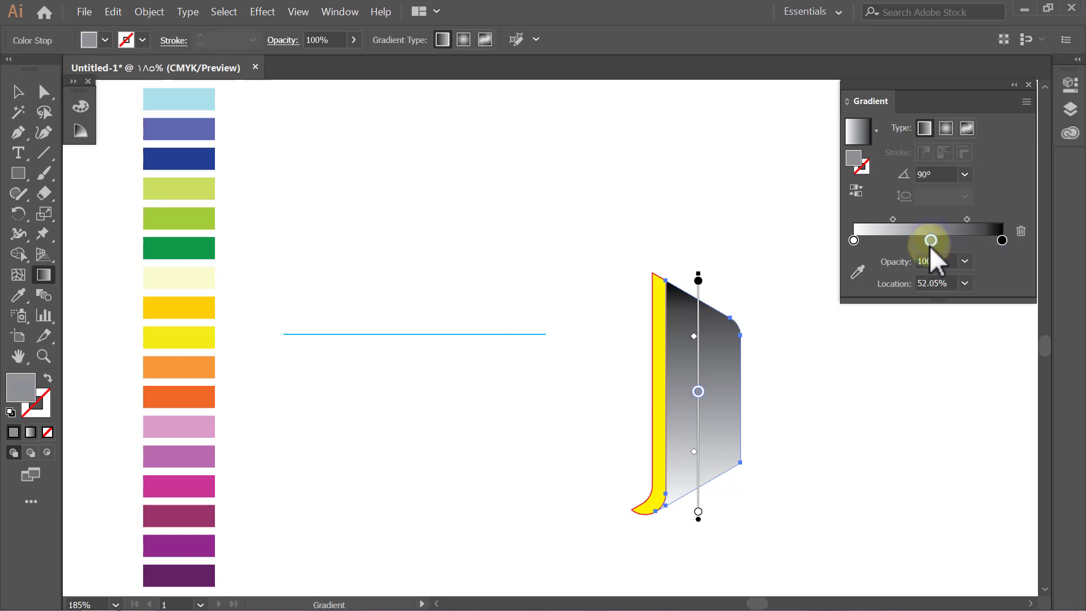
{"action": "left_click", "coordinate": [966, 284]}
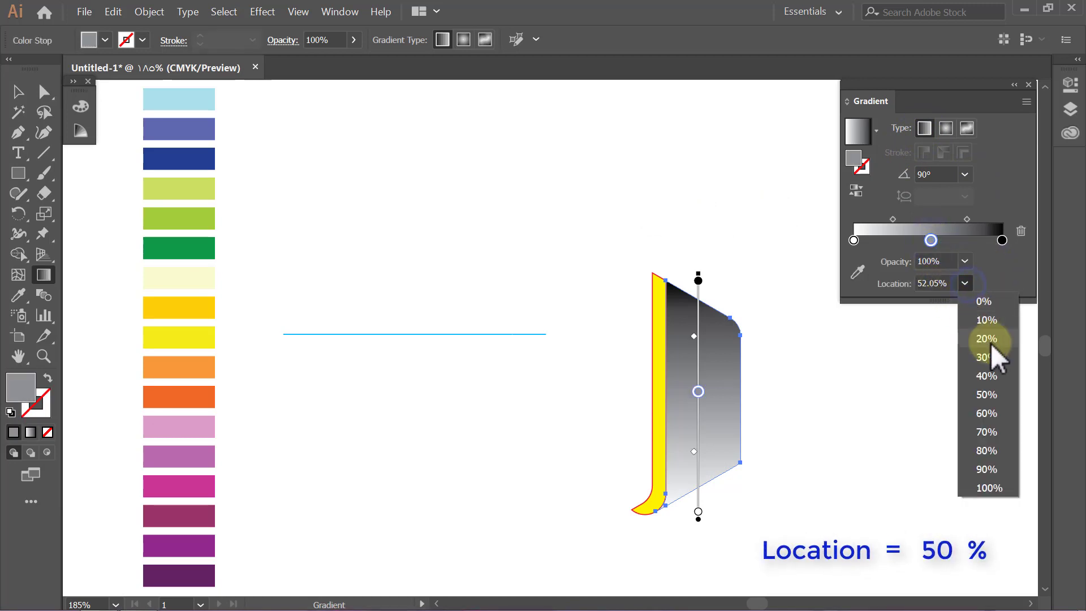
{"action": "left_click", "coordinate": [1002, 391]}
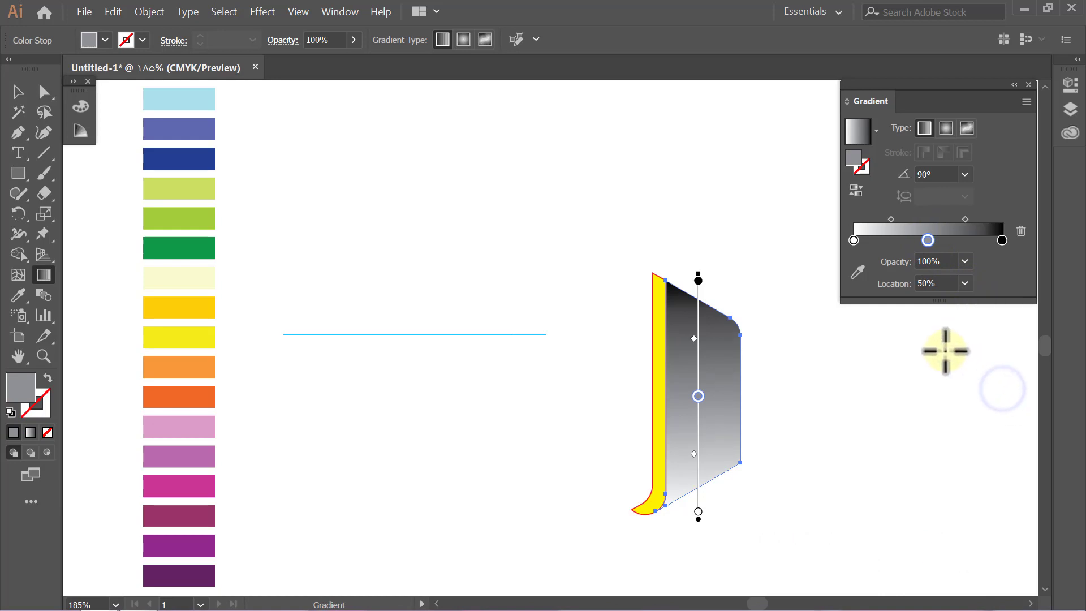
Sample light blue, purple-blue and dark blue swatches into the left, middle and right stops.
{"action": "left_click", "coordinate": [854, 241]}
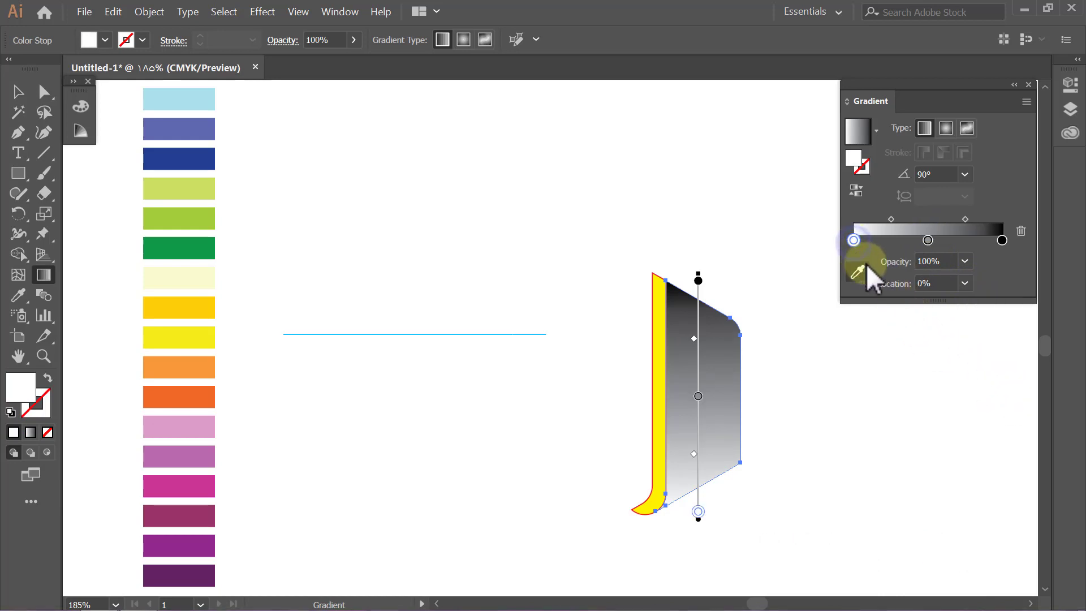
{"action": "left_click", "coordinate": [857, 270]}
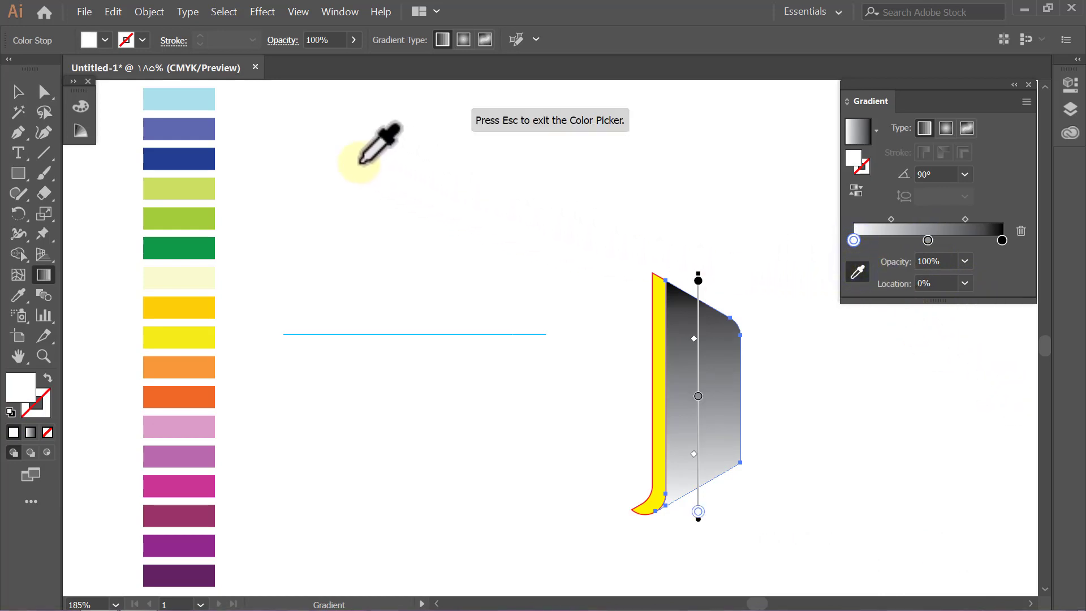
{"action": "left_click", "coordinate": [198, 101]}
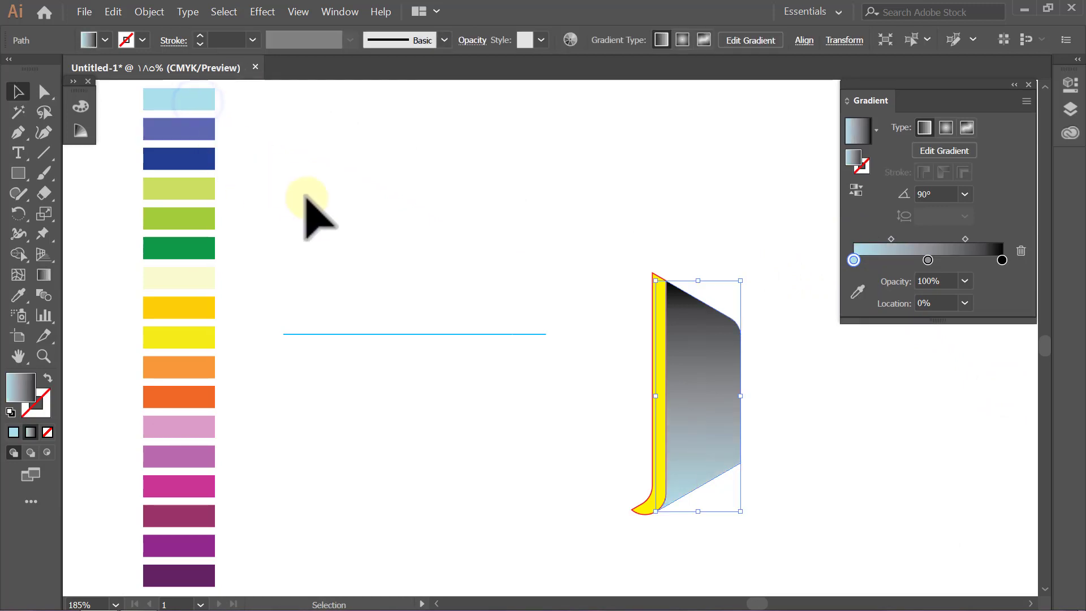
{"action": "left_click", "coordinate": [927, 260]}
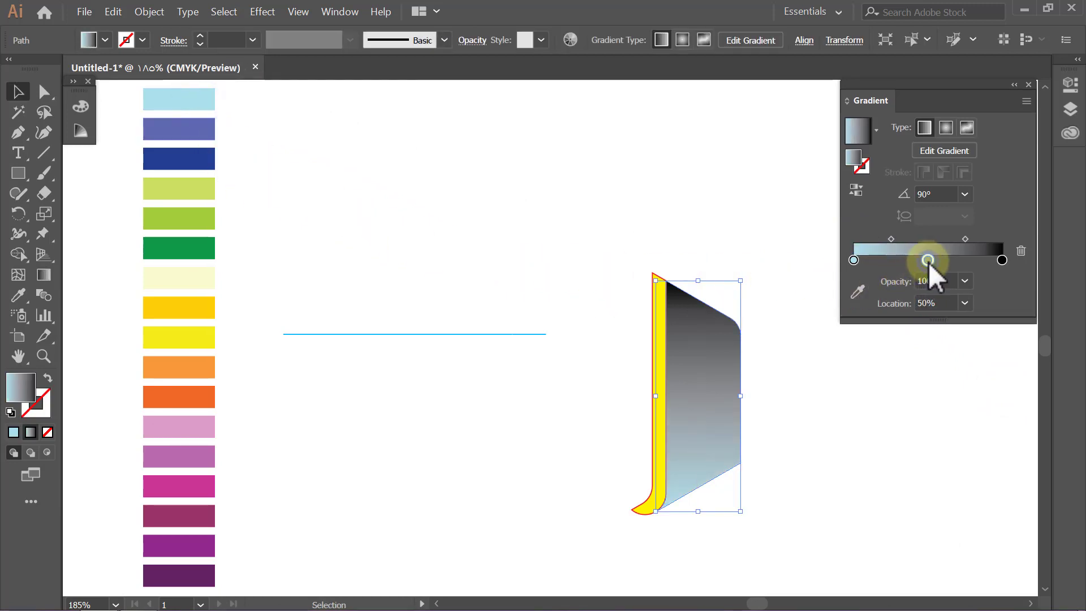
{"action": "left_click", "coordinate": [857, 292]}
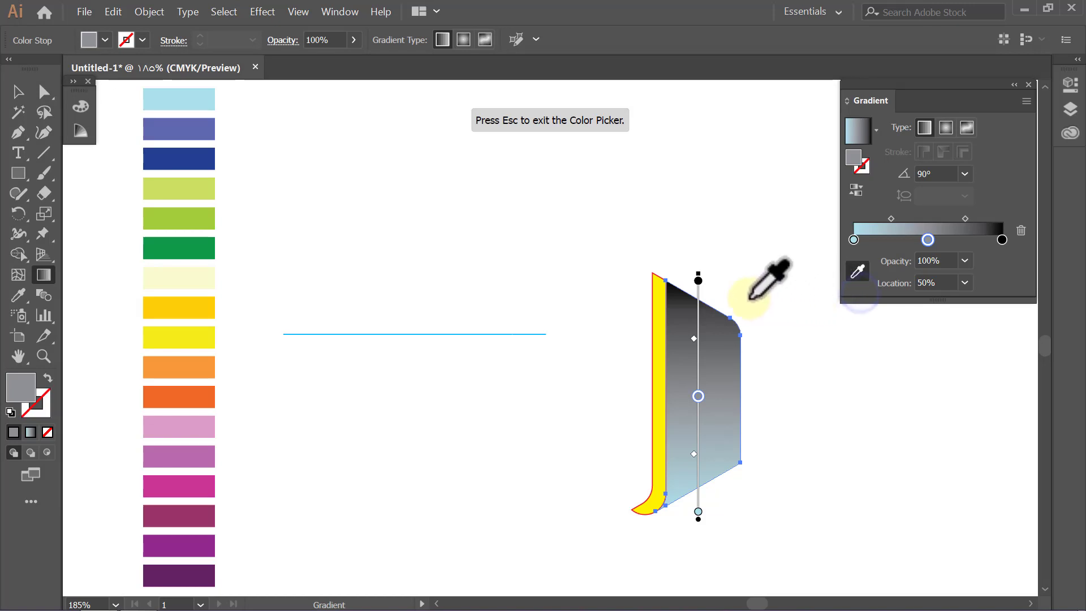
{"action": "left_click", "coordinate": [212, 139]}
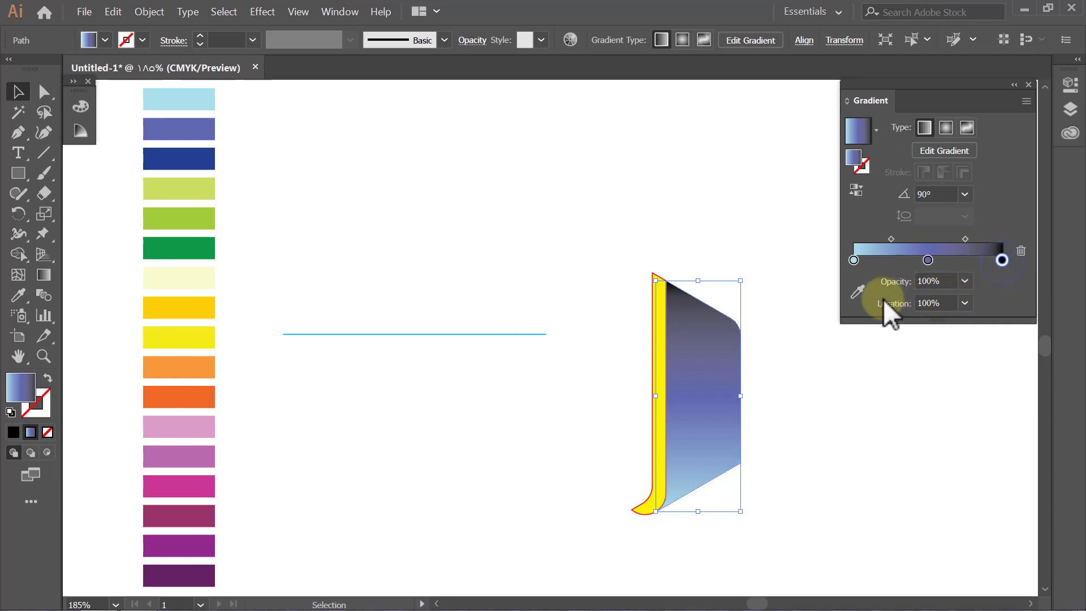
{"action": "left_click", "coordinate": [858, 291]}
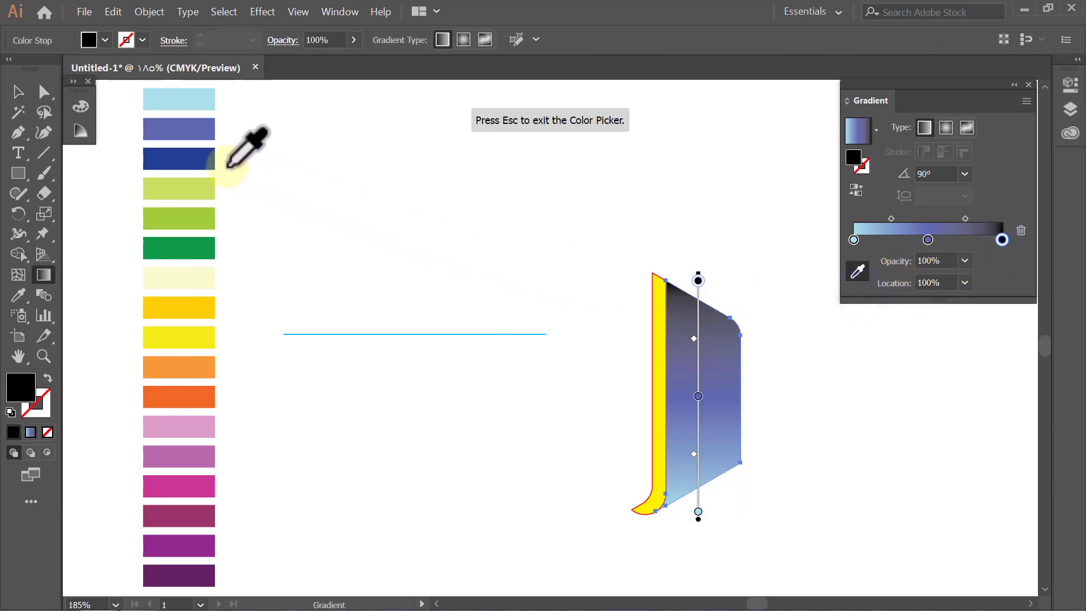
{"action": "left_click", "coordinate": [189, 159]}
{"action": "key", "text": "Escape"}
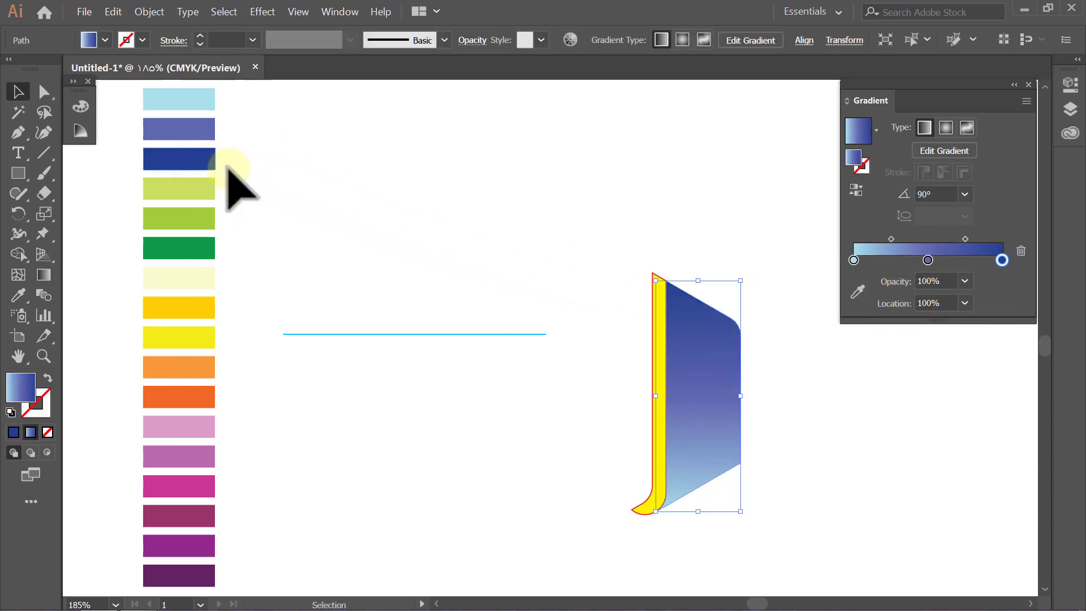
{"action": "left_click", "coordinate": [297, 170]}
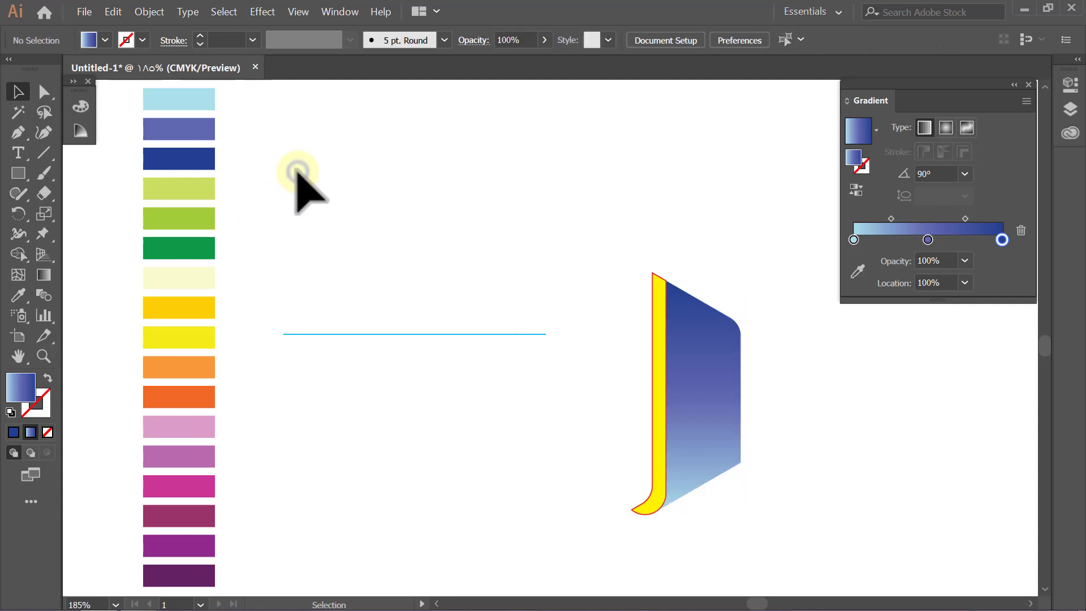
Remove the red outline from the narrow yellow strip by setting its stroke to None.
{"action": "left_click", "coordinate": [658, 309]}
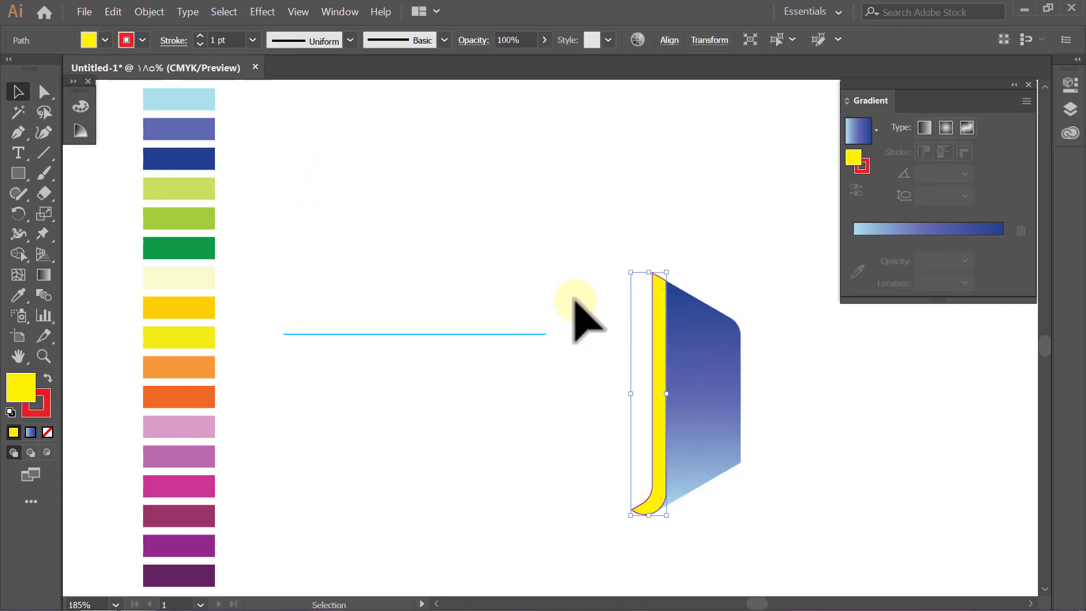
{"action": "left_click", "coordinate": [143, 41]}
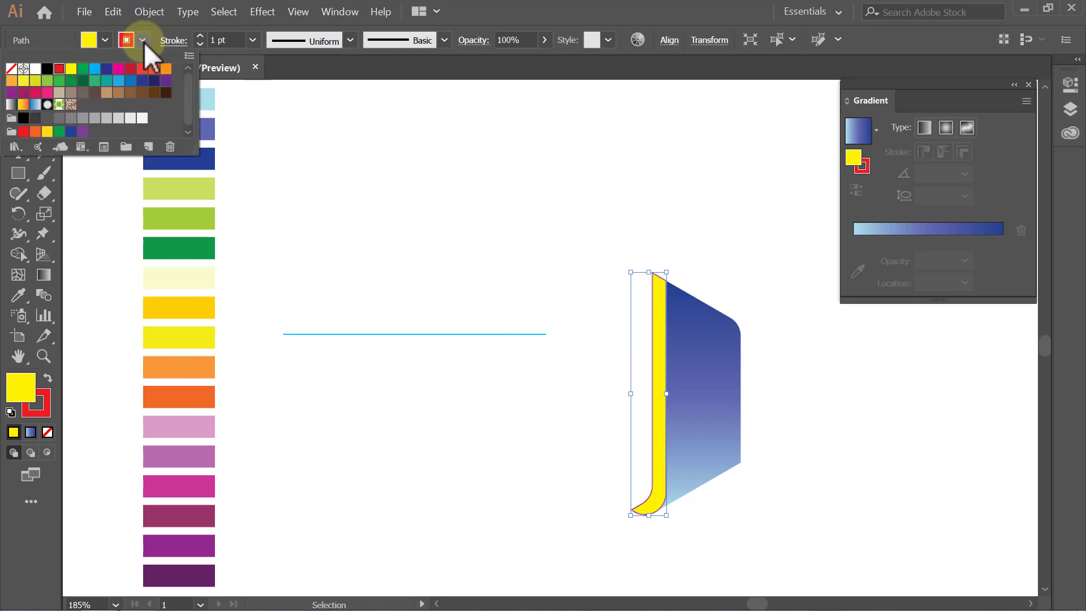
{"action": "left_click", "coordinate": [12, 69]}
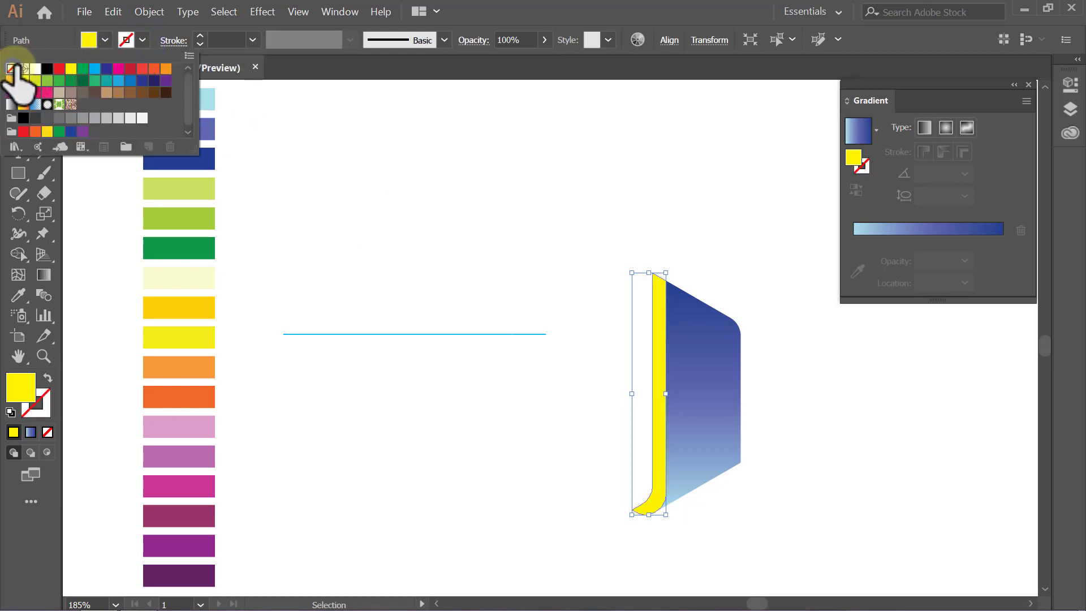
{"action": "left_click", "coordinate": [143, 40]}
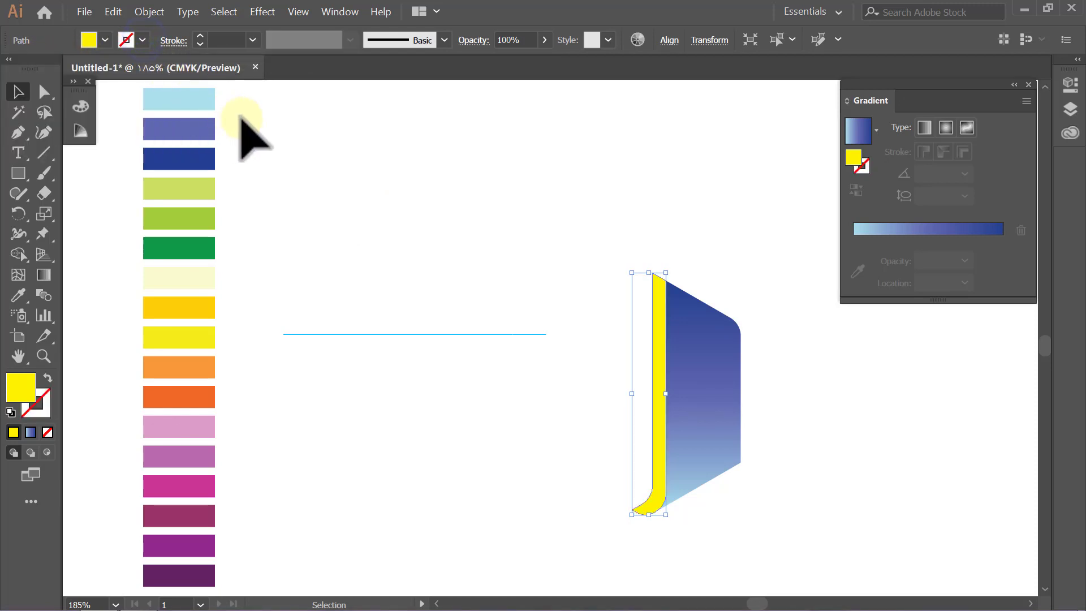
Apply the blue linear gradient to the strip at a -90° angle.
{"action": "left_click", "coordinate": [925, 128]}
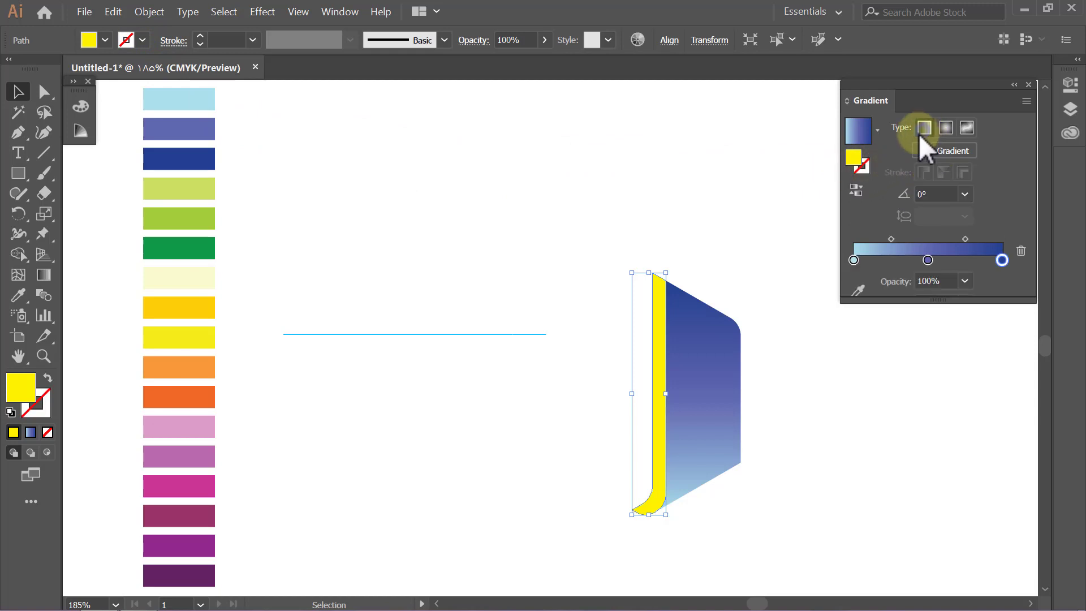
{"action": "left_click", "coordinate": [965, 194]}
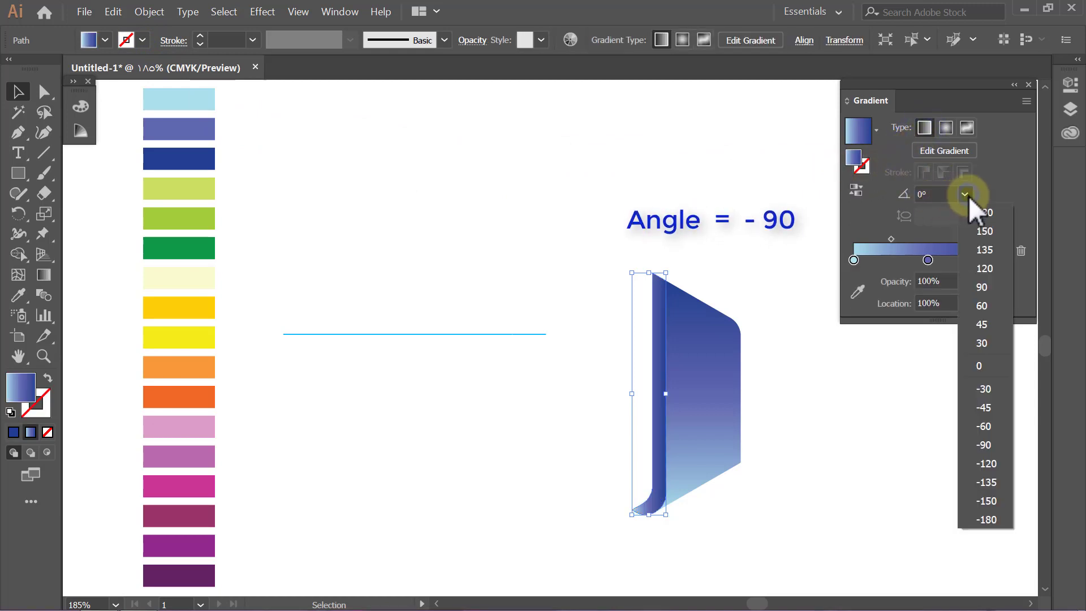
{"action": "left_click", "coordinate": [1004, 447]}
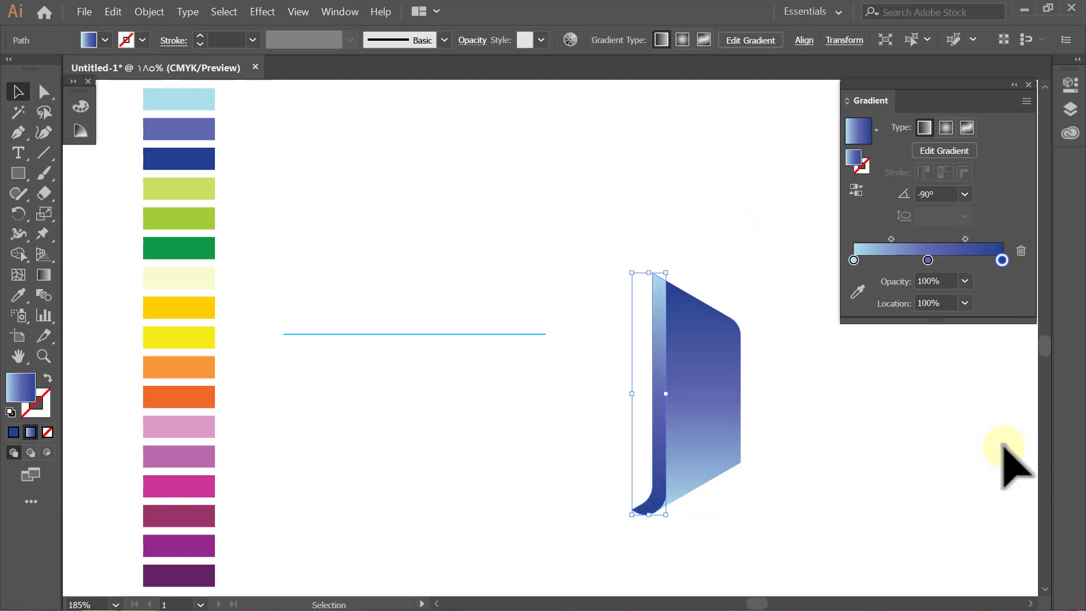
{"action": "left_click", "coordinate": [1005, 447]}
Rotate a copy of the ribbon piece 60° around the guide line's right end.
{"action": "left_click_drag", "start_coordinate": [767, 258], "coordinate": [607, 414]}
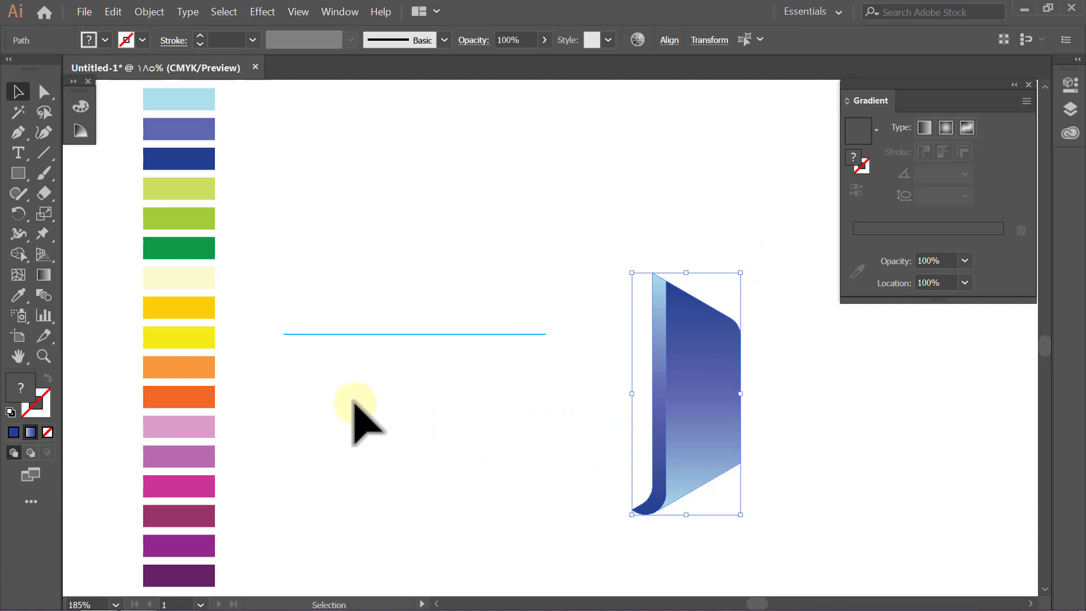
{"action": "left_click", "coordinate": [20, 217]}
{"action": "key", "text": "alt"}
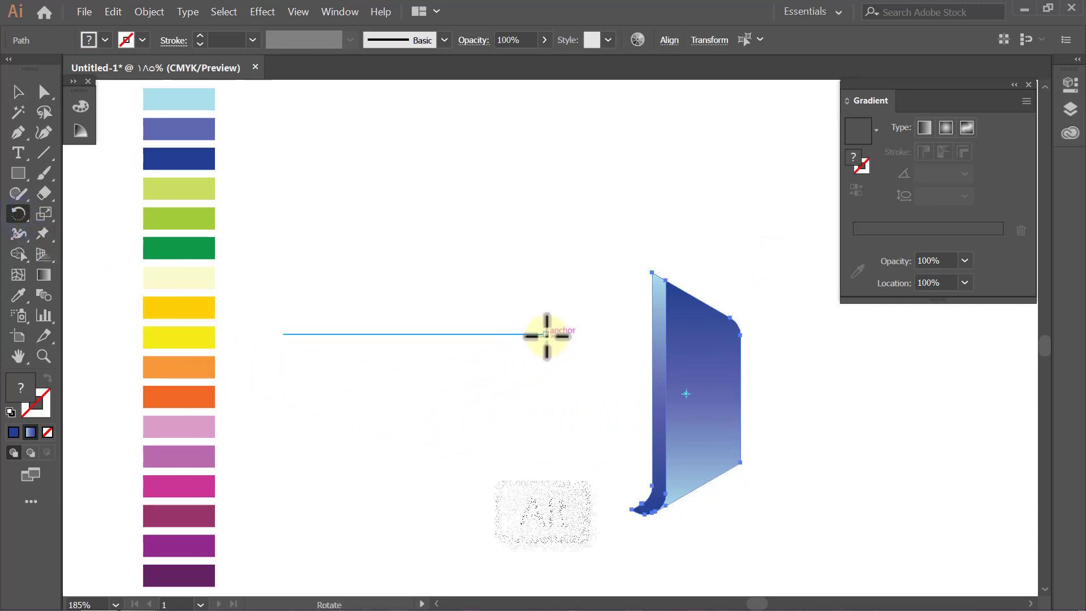
{"action": "left_click", "coordinate": [546, 335], "text": "alt"}
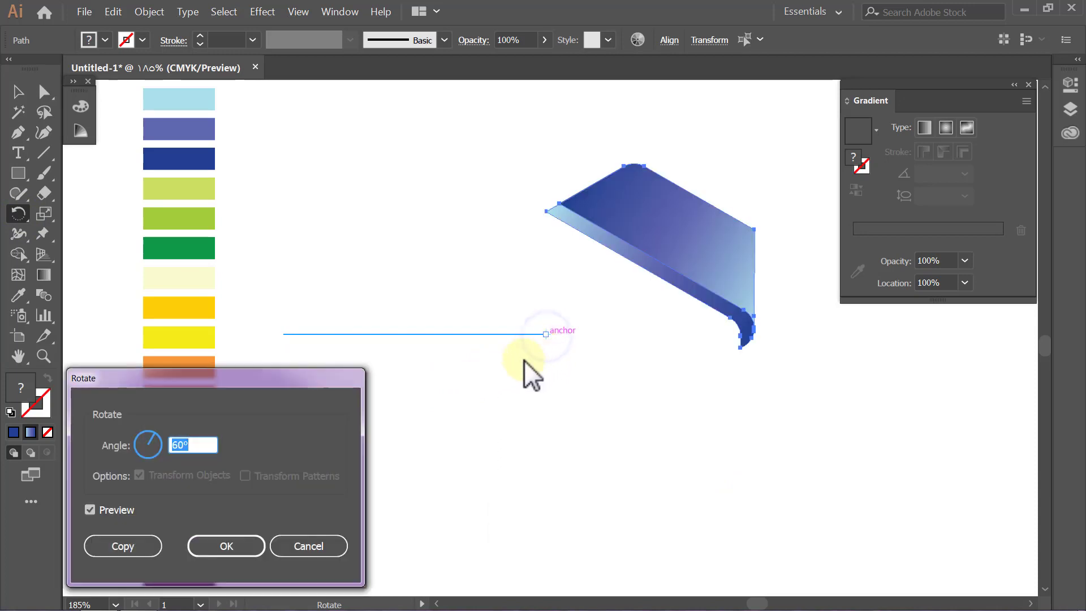
{"action": "left_click", "coordinate": [151, 544]}
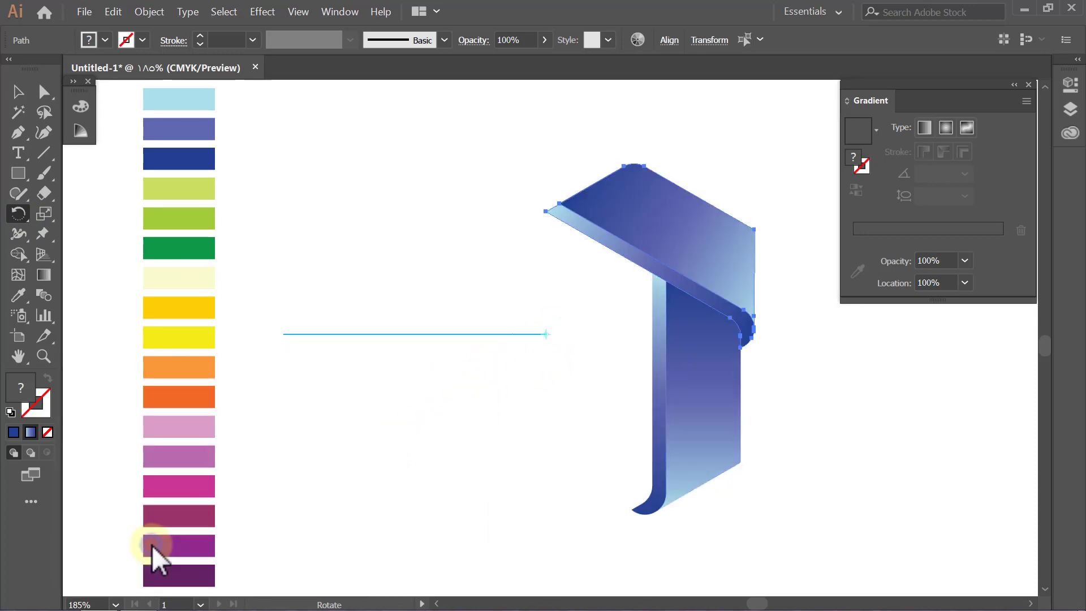
Repeat the 60° rotated copy until the hexagonal ring is closed.
{"action": "key", "text": "ctrl+d"}
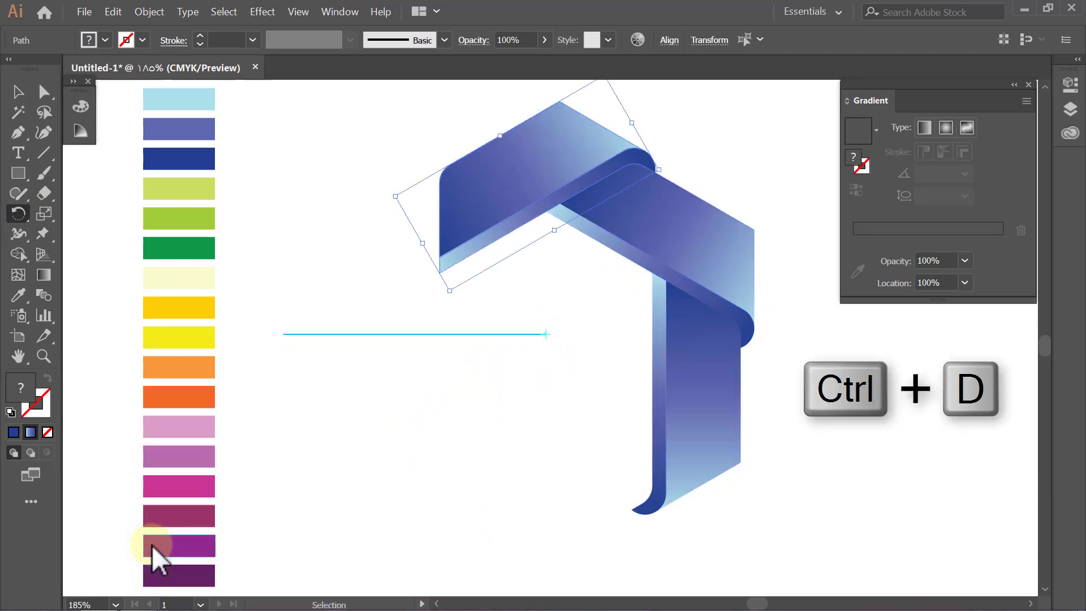
{"action": "key", "text": "ctrl+d"}
{"action": "key", "text": "ctrl+d"}
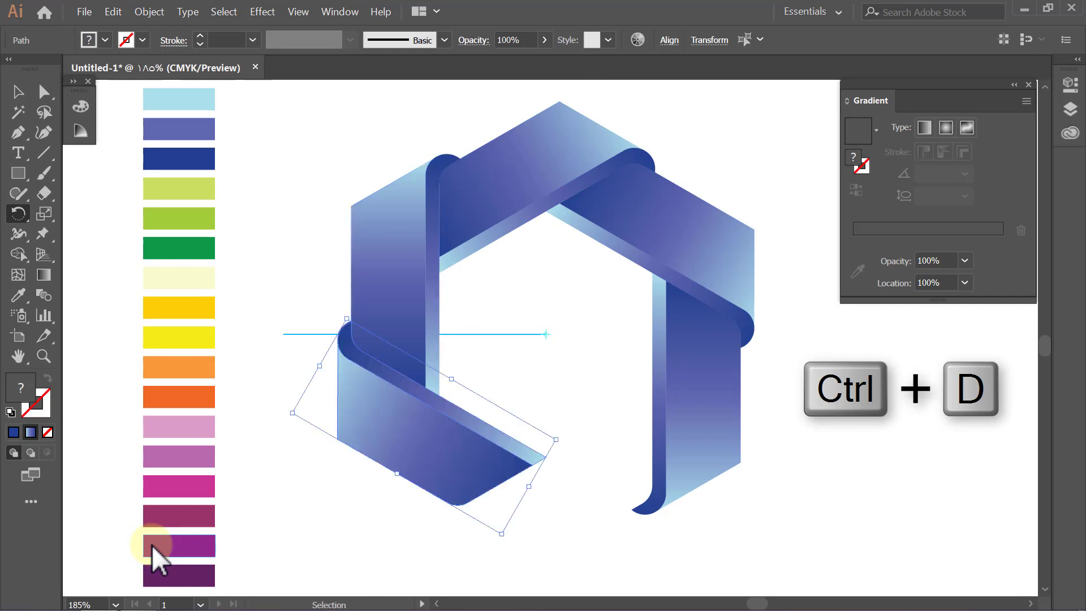
{"action": "key", "text": "ctrl+d"}
{"action": "key", "text": "v"}
{"action": "left_click", "coordinate": [277, 551]}
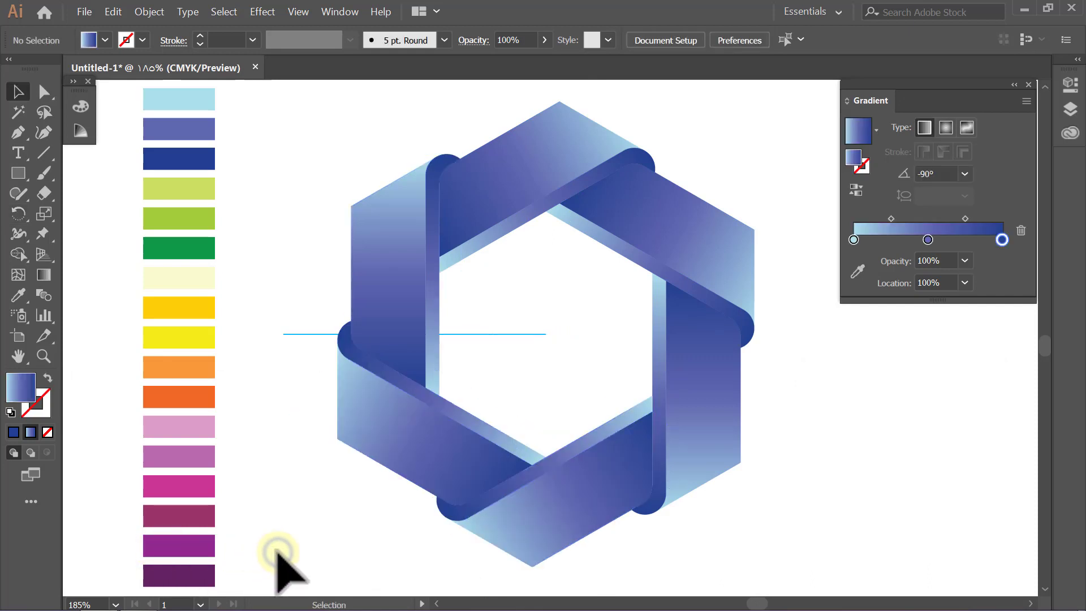
{"action": "left_click", "coordinate": [735, 266]}
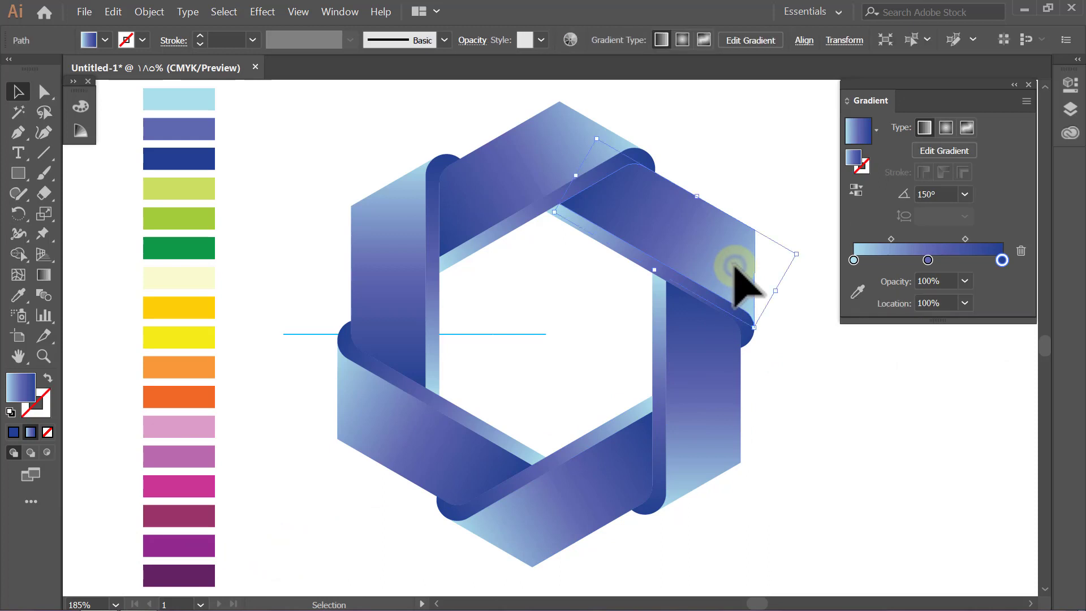
Give the upper-right band green, yellow-green and light yellow-green gradient stops from the swatches.
{"action": "left_click", "coordinate": [858, 291]}
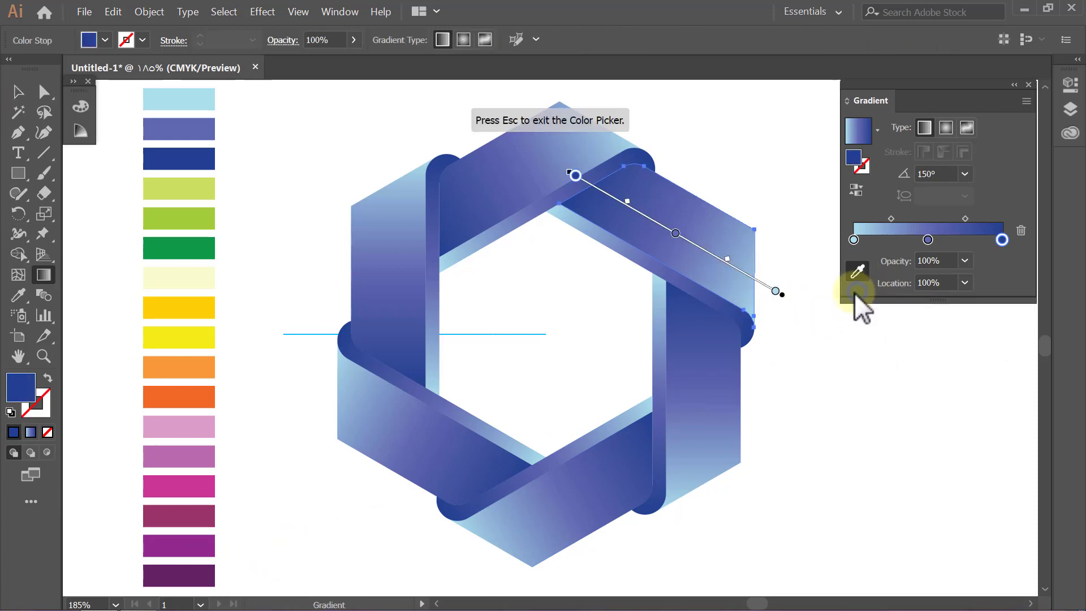
{"action": "left_click", "coordinate": [207, 254]}
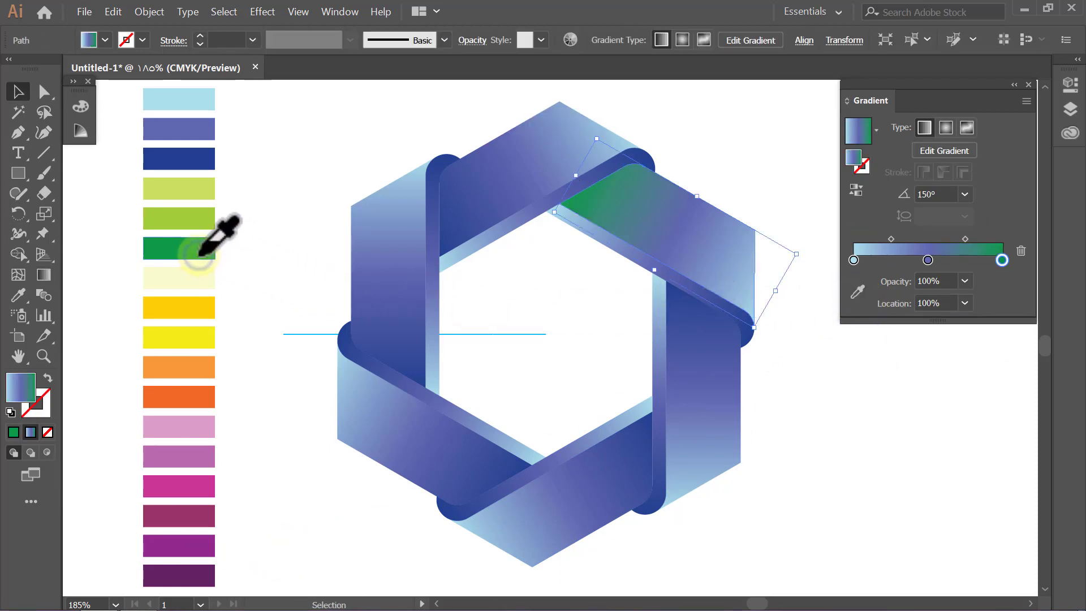
{"action": "left_click", "coordinate": [928, 259]}
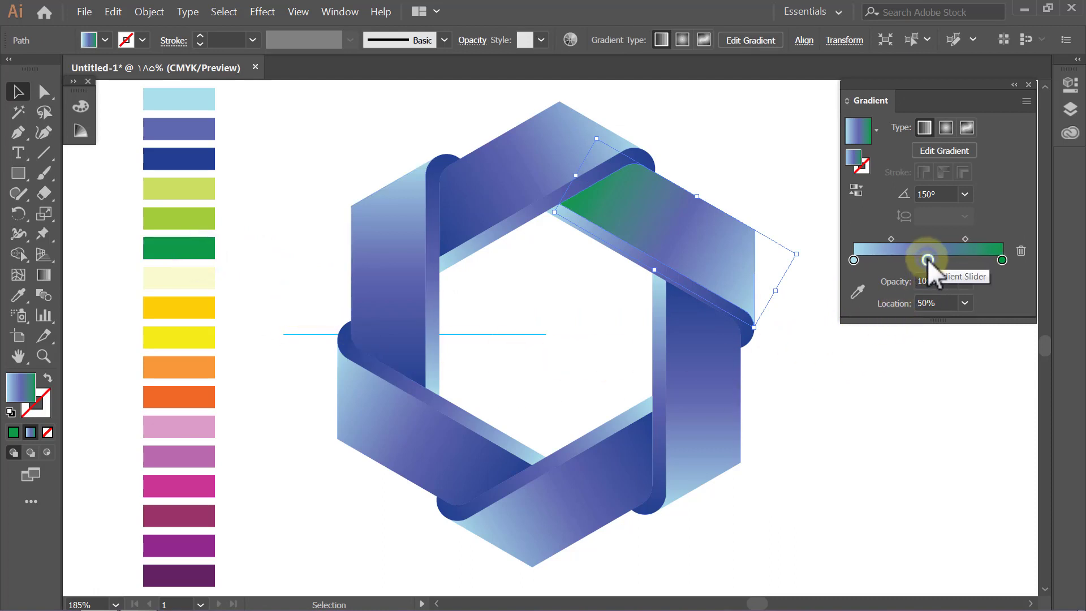
{"action": "left_click", "coordinate": [858, 290]}
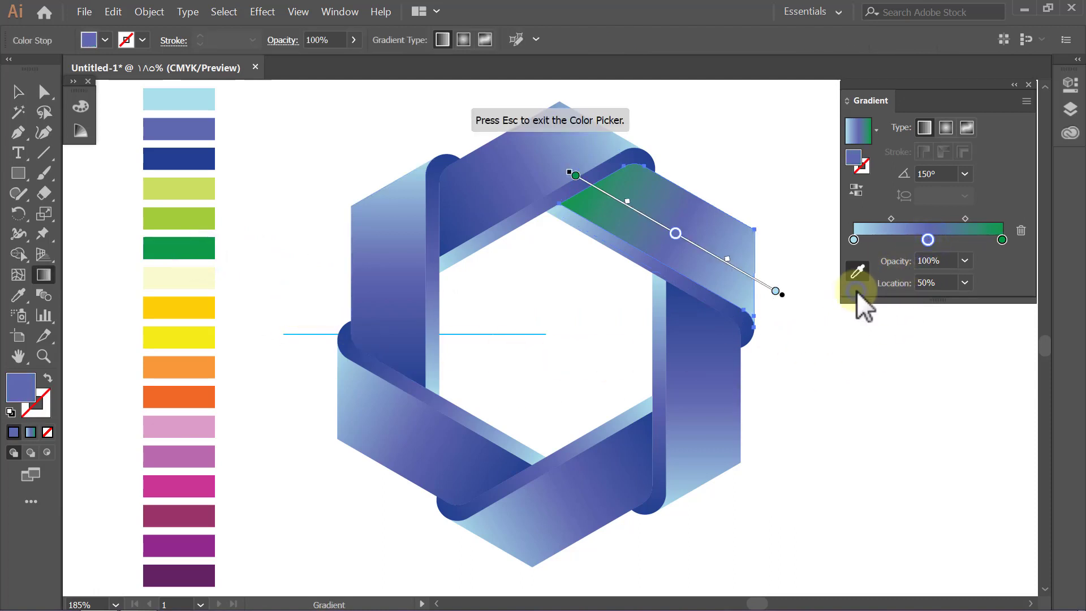
{"action": "left_click", "coordinate": [193, 219]}
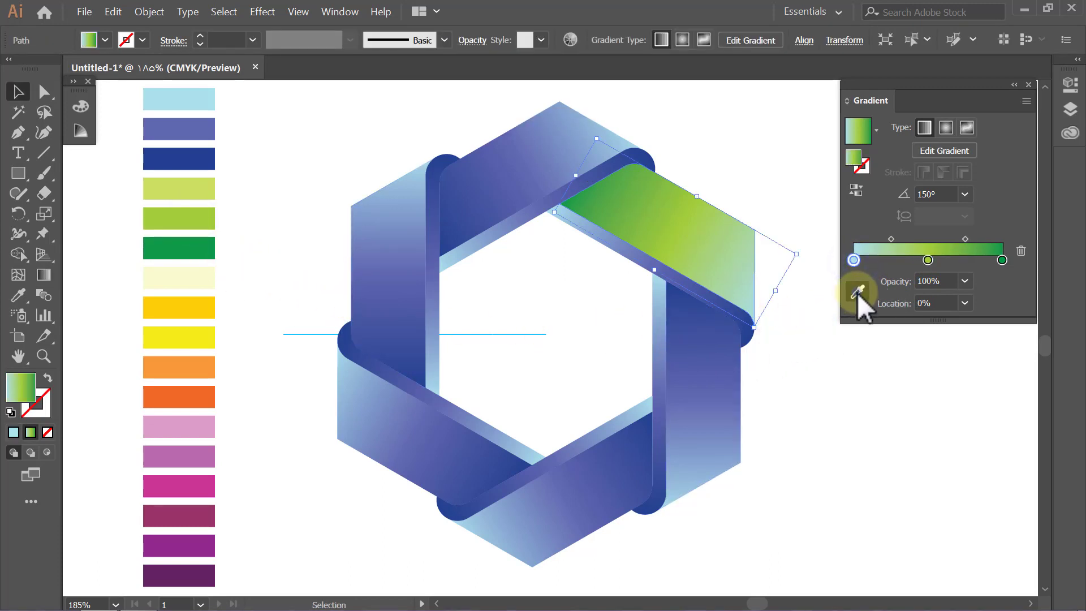
{"action": "left_click", "coordinate": [858, 292]}
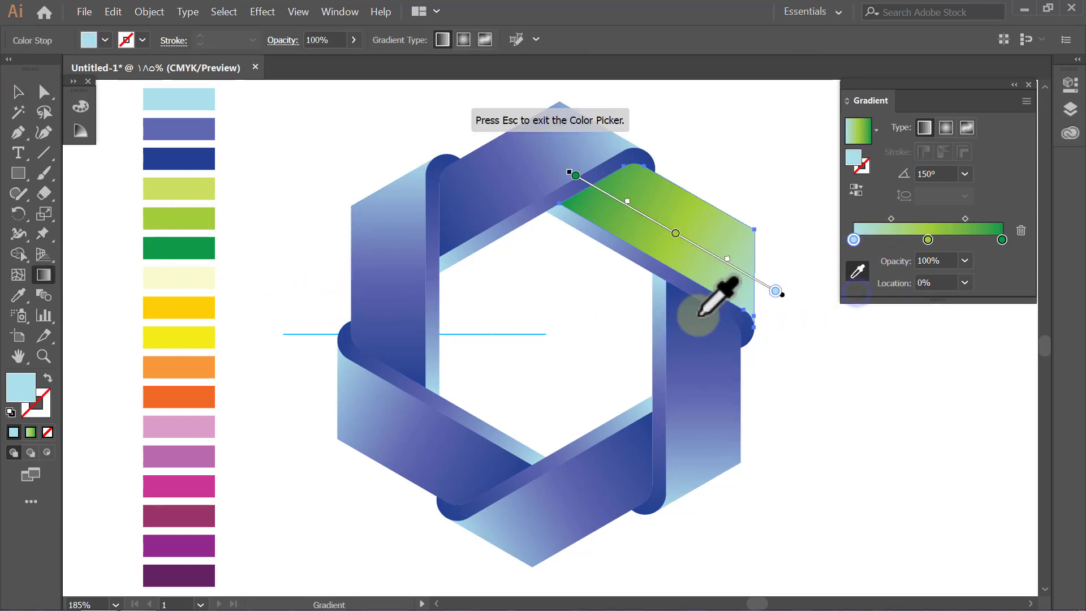
{"action": "left_click", "coordinate": [187, 190]}
{"action": "left_click", "coordinate": [253, 190]}
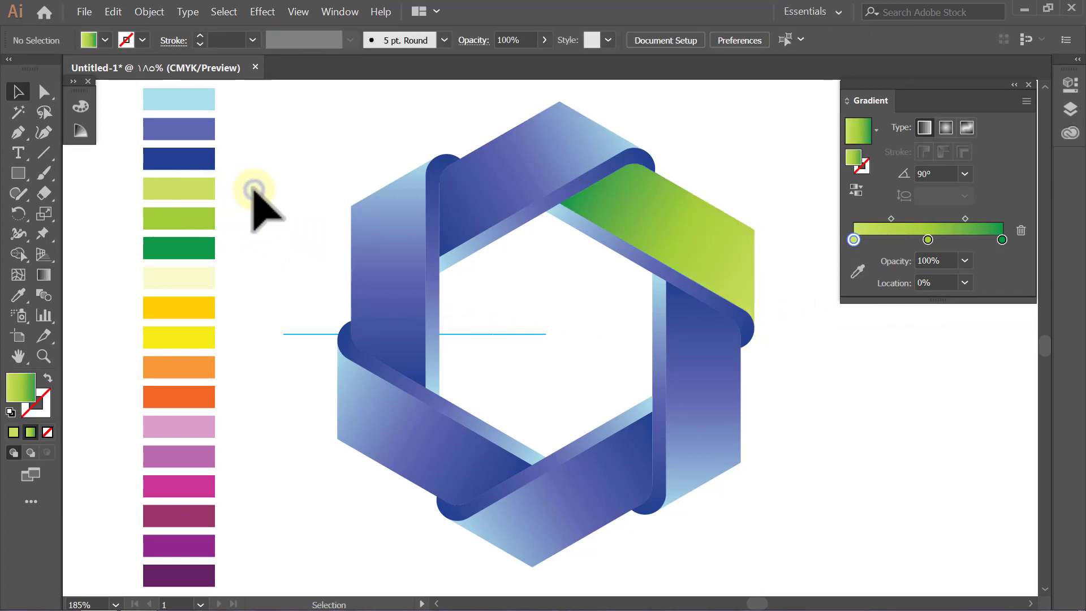
Give the thin strip below it yellow-green, green and dark green gradient stops.
{"action": "left_click", "coordinate": [599, 240]}
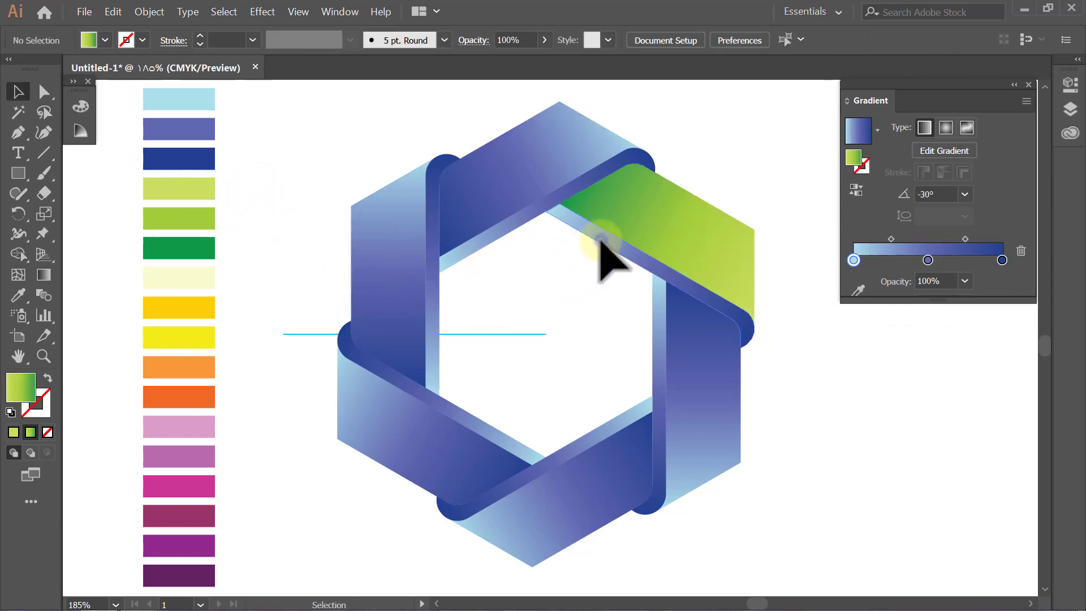
{"action": "left_click", "coordinate": [859, 291]}
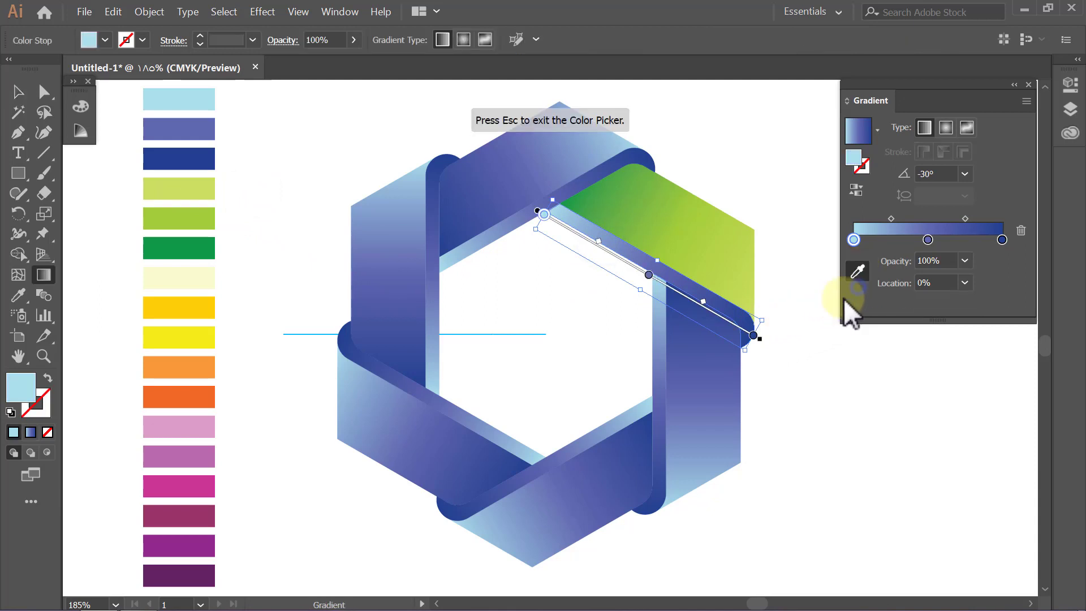
{"action": "left_click", "coordinate": [194, 190]}
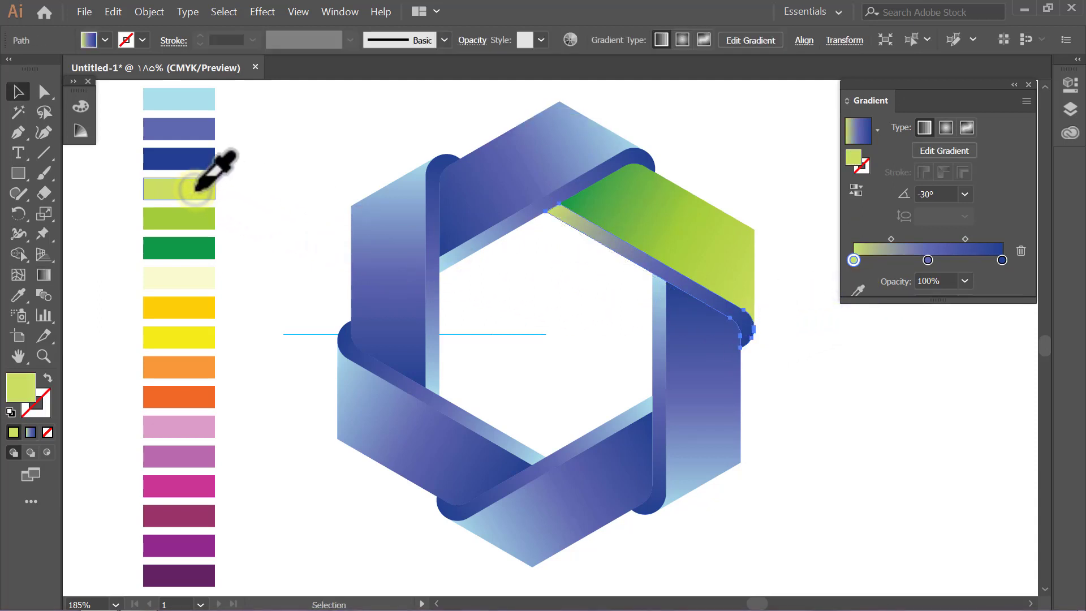
{"action": "left_click", "coordinate": [927, 260]}
{"action": "left_click", "coordinate": [857, 292]}
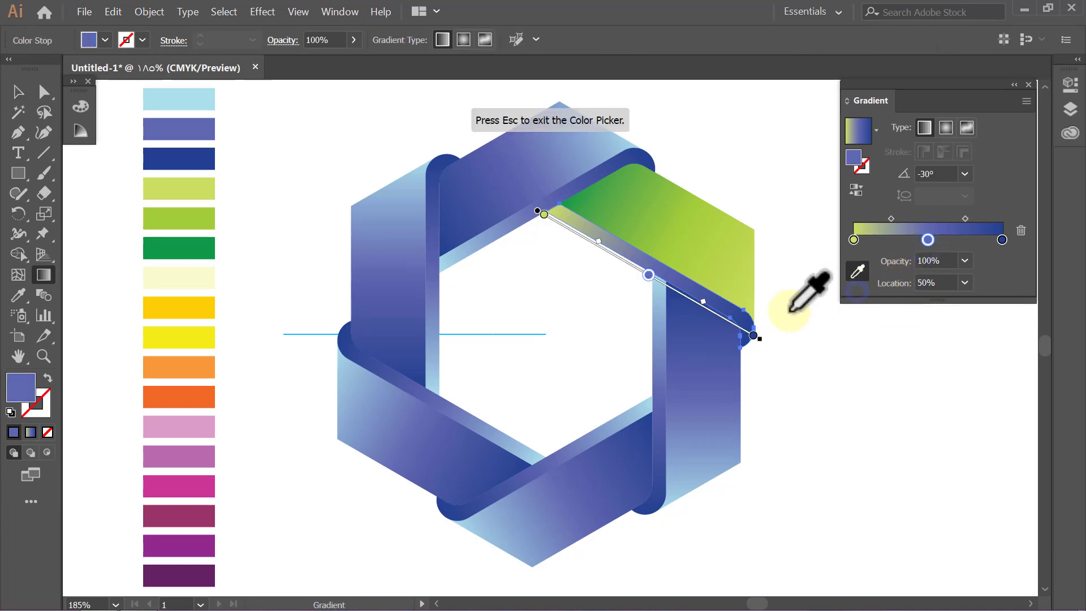
{"action": "left_click", "coordinate": [188, 220]}
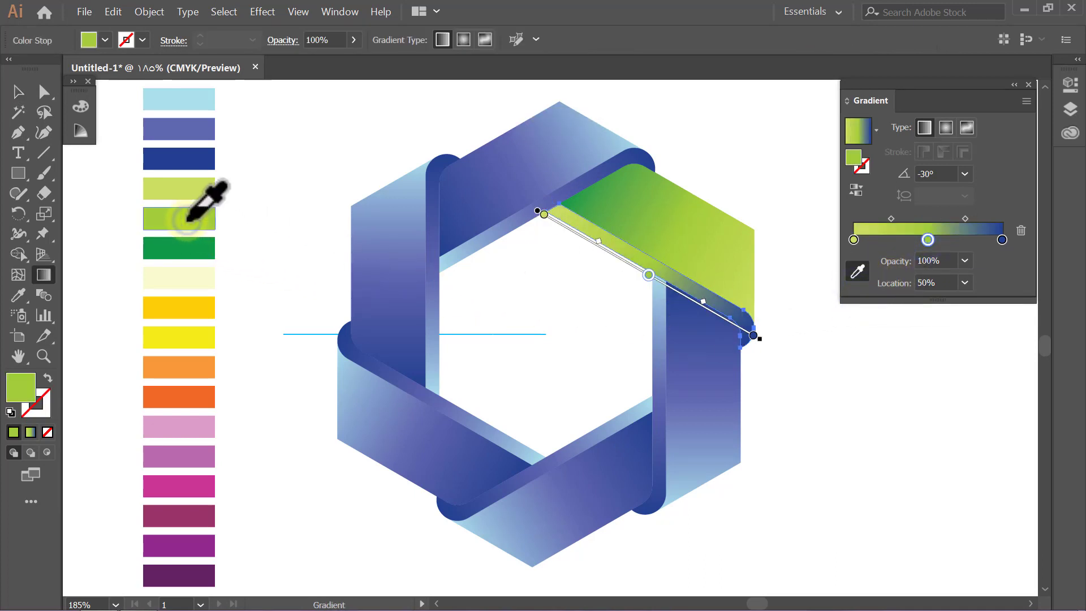
{"action": "key", "text": "v"}
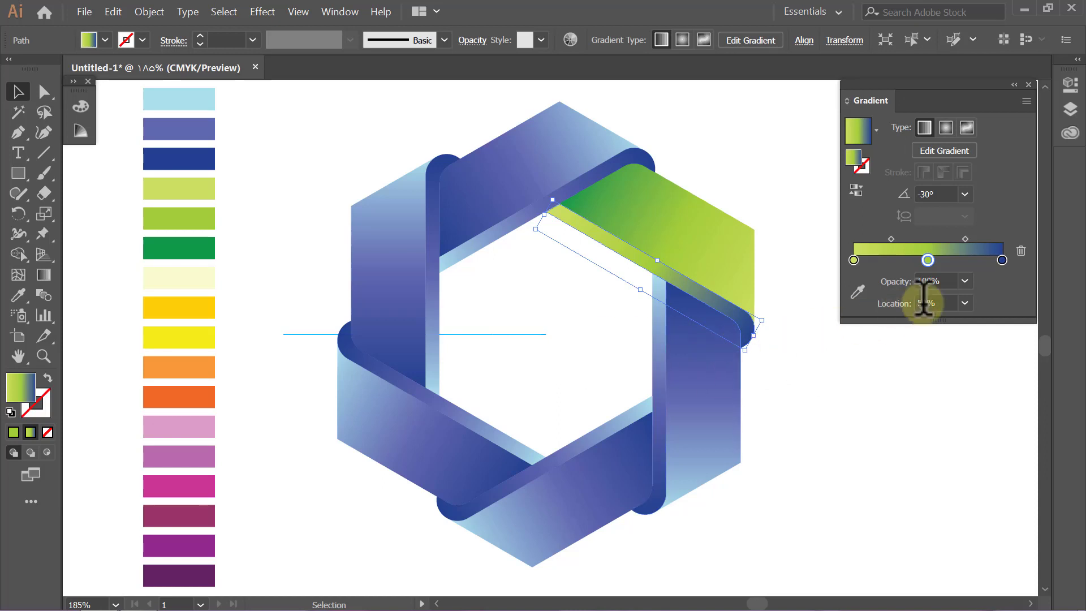
{"action": "left_click", "coordinate": [1002, 260]}
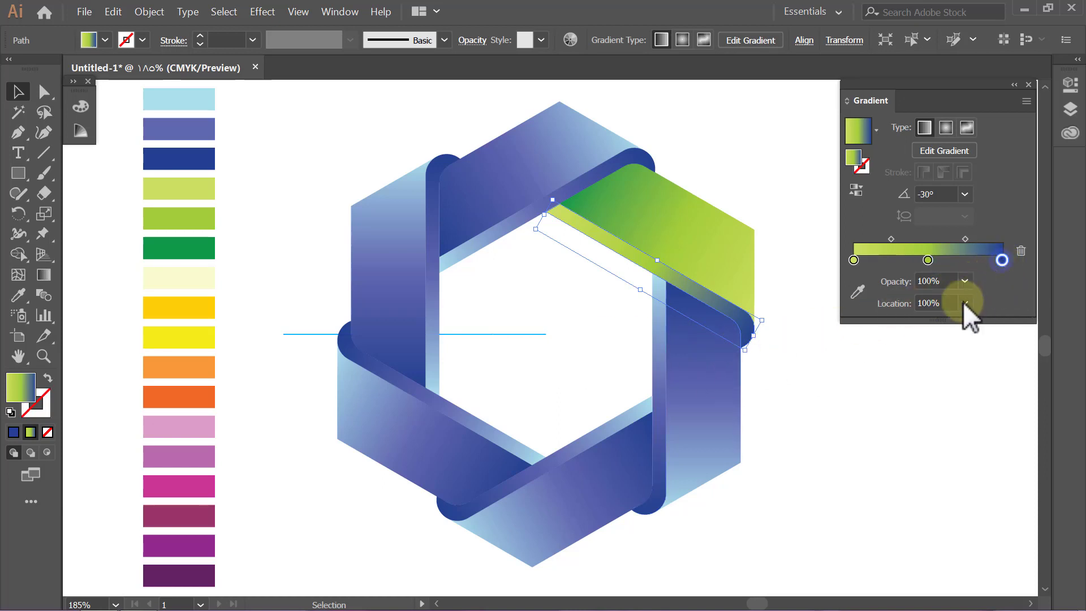
{"action": "left_click", "coordinate": [857, 291]}
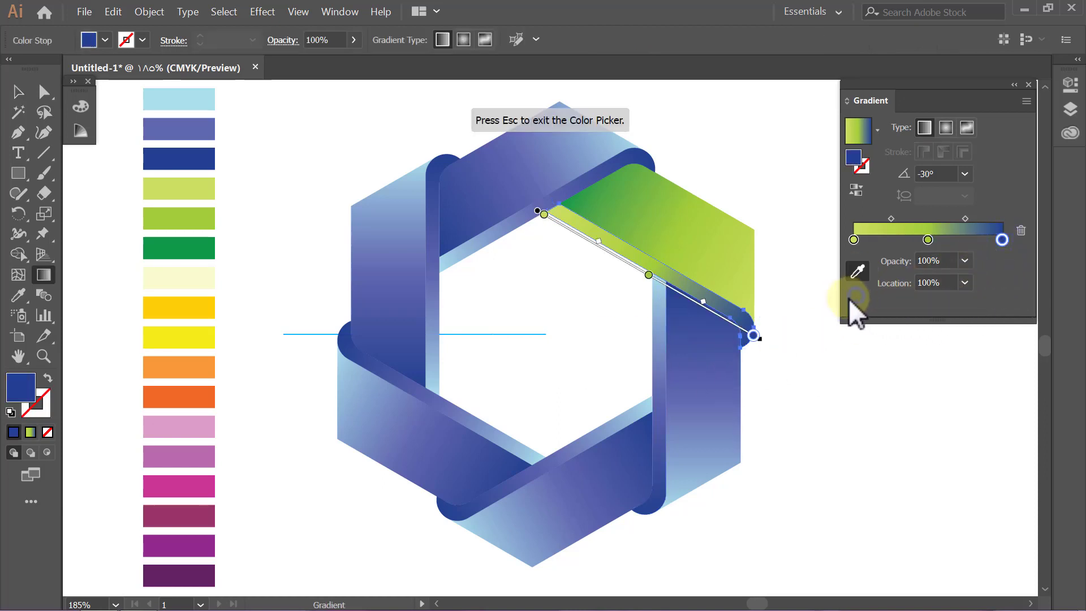
{"action": "left_click", "coordinate": [199, 247]}
{"action": "key", "text": "v"}
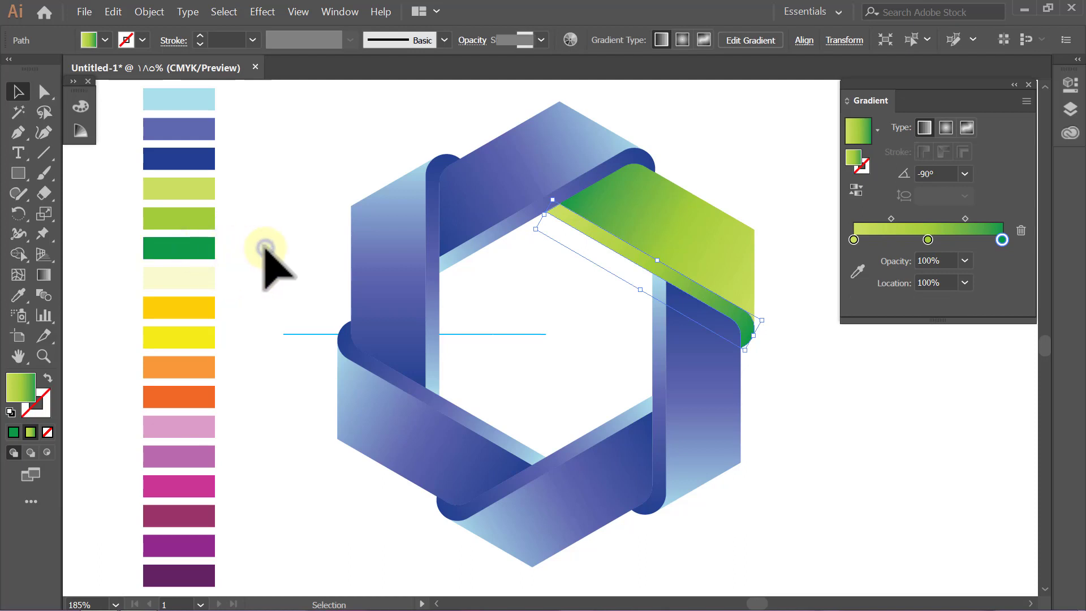
{"action": "left_click", "coordinate": [542, 178]}
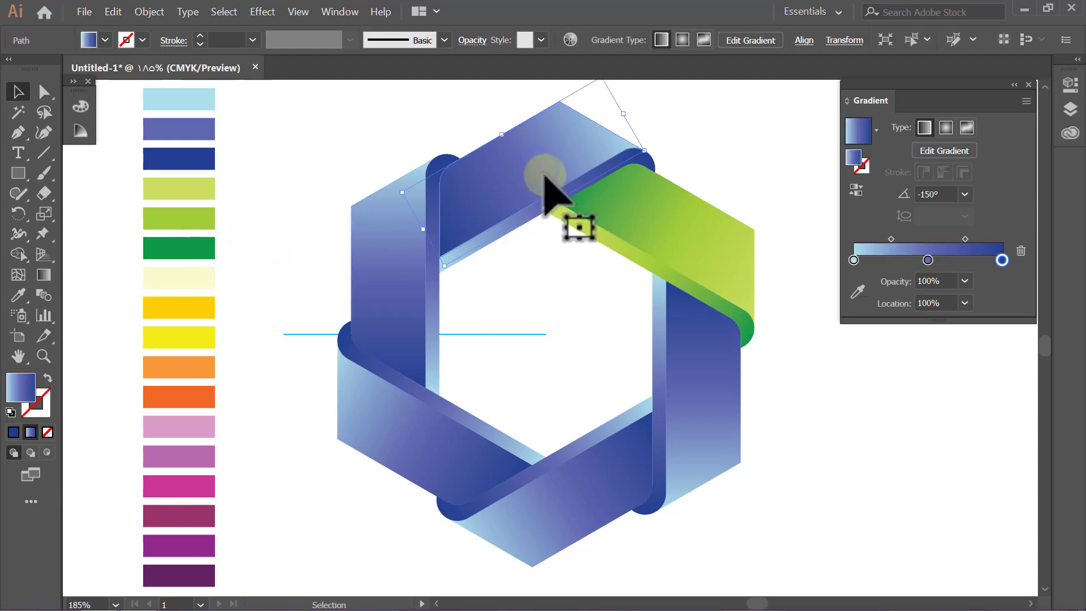
Set the top band's gradient stops to green, yellow and pale yellow from the swatches.
{"action": "left_click", "coordinate": [857, 291]}
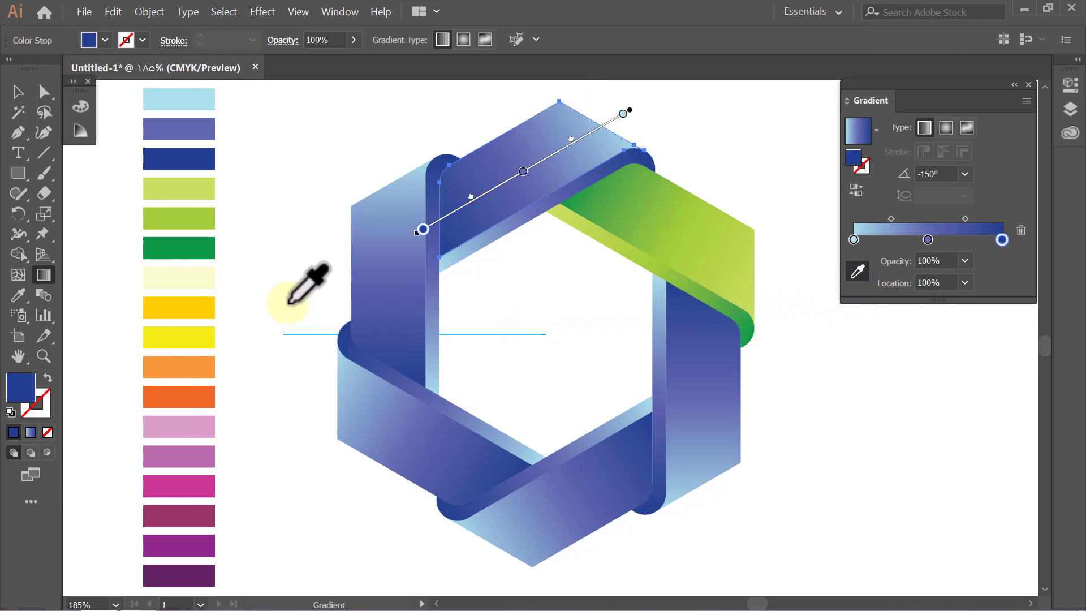
{"action": "left_click", "coordinate": [194, 221]}
{"action": "key", "text": "Escape"}
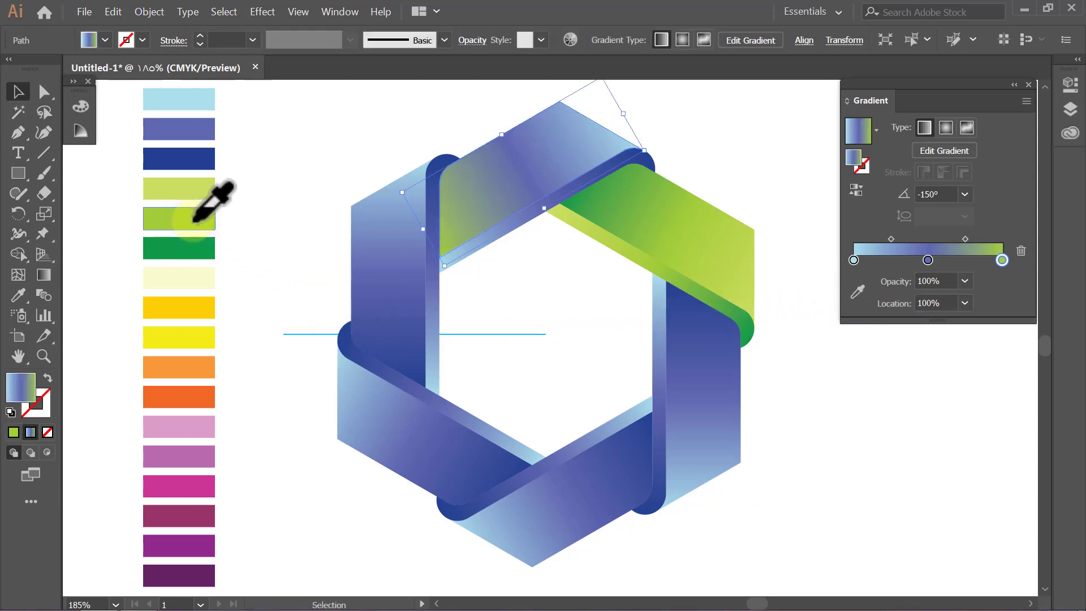
{"action": "left_click", "coordinate": [929, 261]}
{"action": "left_click", "coordinate": [858, 290]}
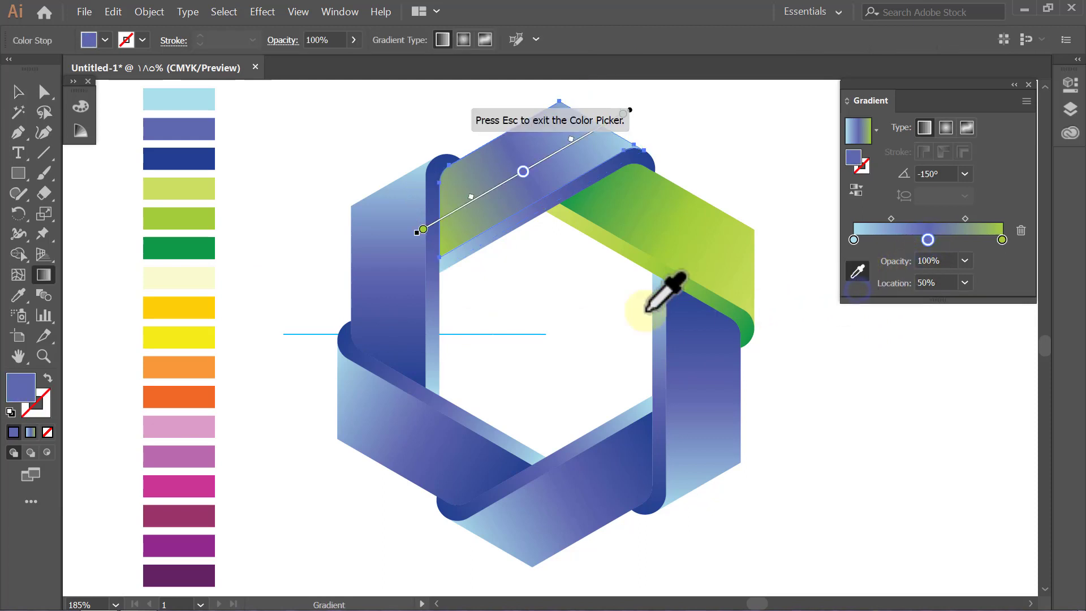
{"action": "left_click", "coordinate": [195, 304]}
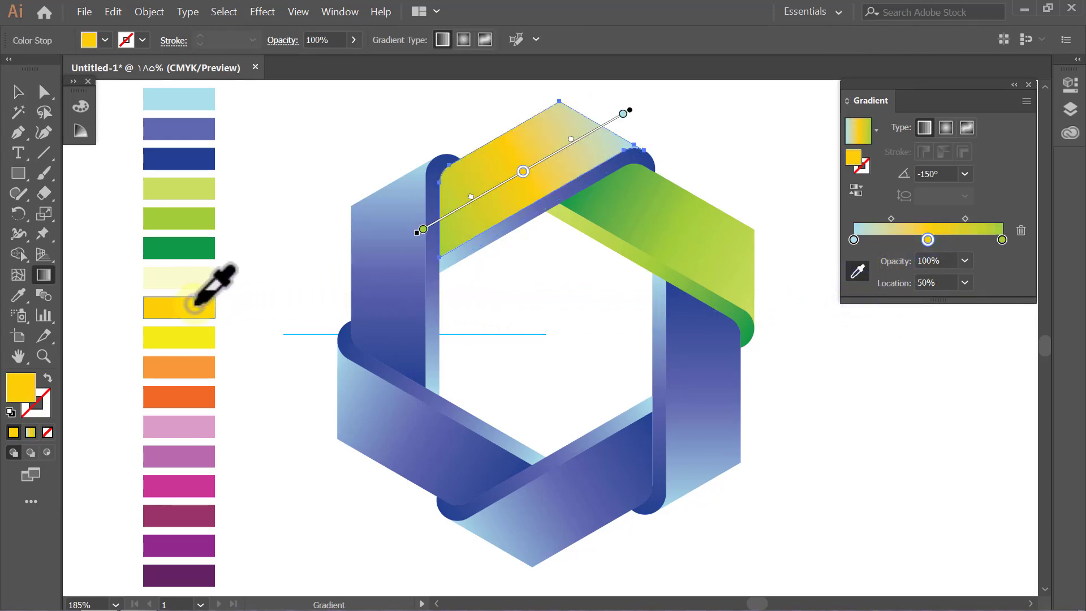
{"action": "key", "text": "Escape"}
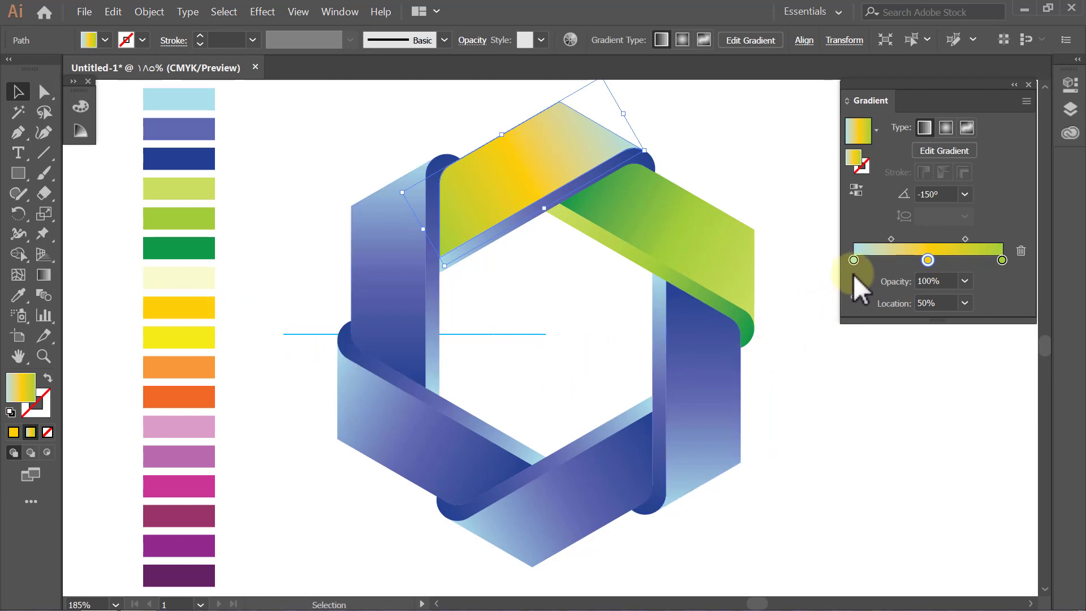
{"action": "left_click", "coordinate": [854, 261]}
{"action": "left_click", "coordinate": [856, 288]}
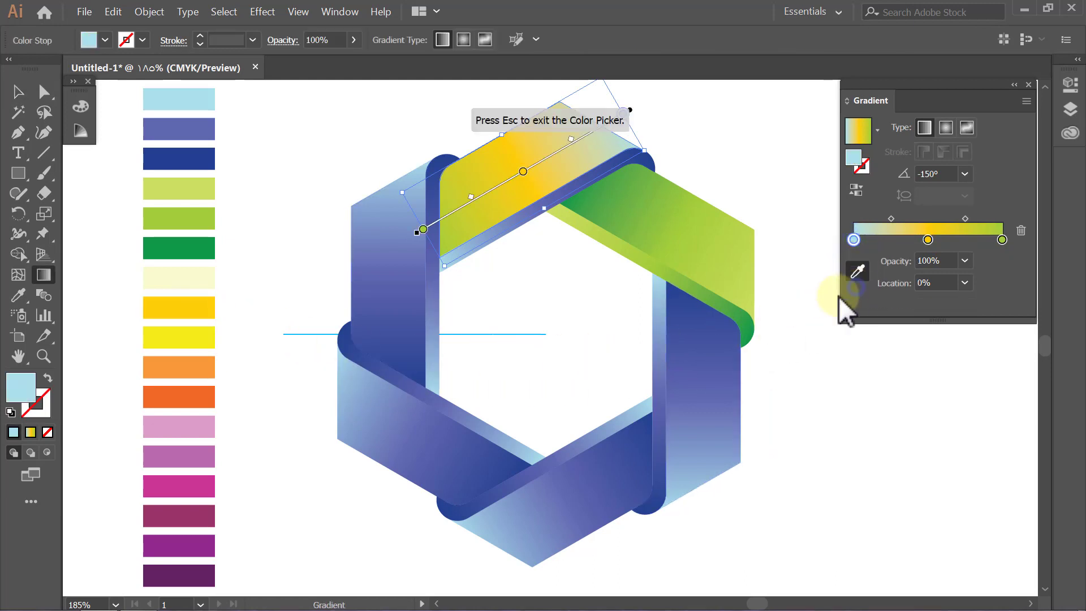
{"action": "left_click", "coordinate": [181, 280]}
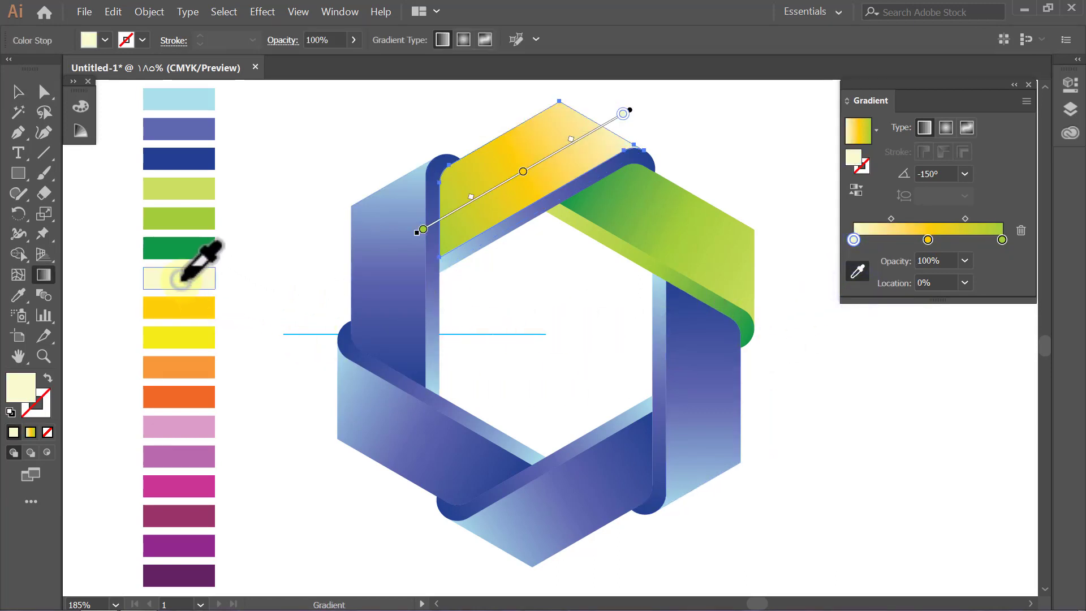
{"action": "key", "text": "Escape"}
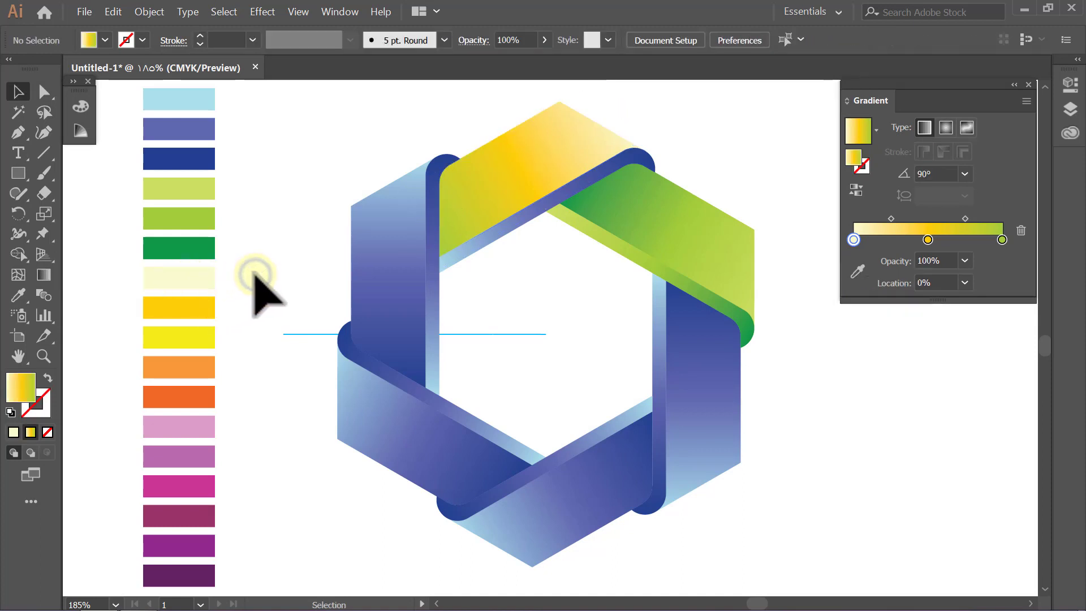
Give the thin fold beneath the top band a pale yellow, yellow and green gradient.
{"action": "left_click", "coordinate": [460, 267]}
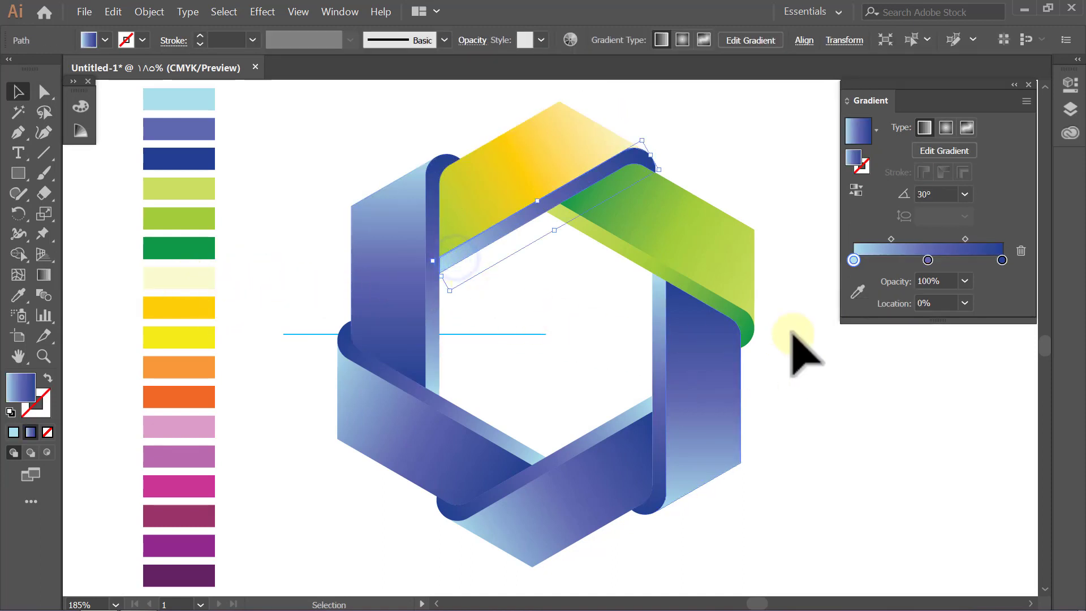
{"action": "left_click", "coordinate": [858, 295]}
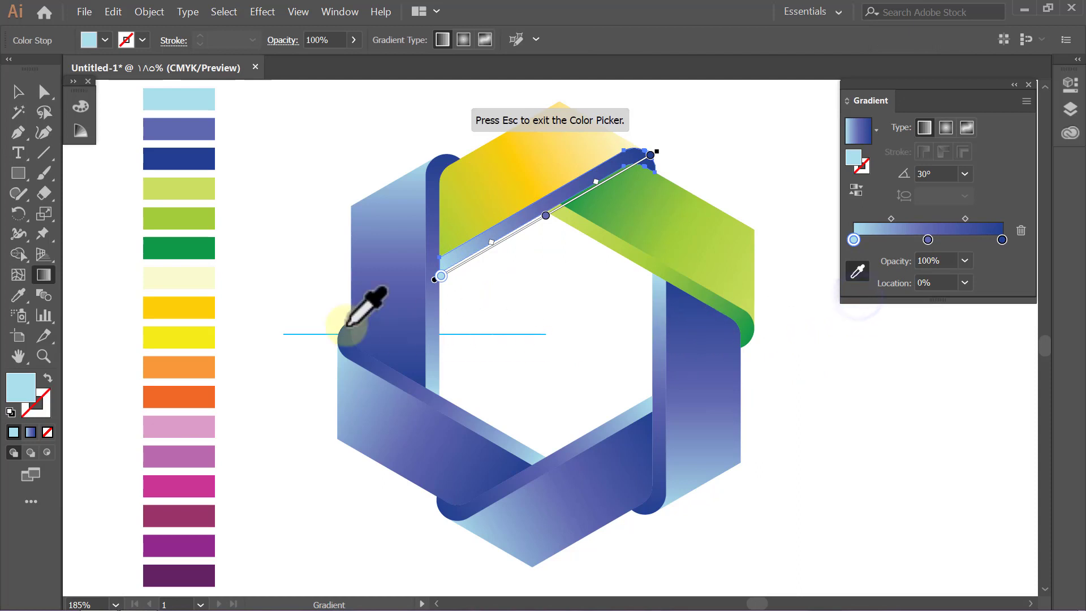
{"action": "left_click", "coordinate": [193, 279]}
{"action": "key", "text": "v"}
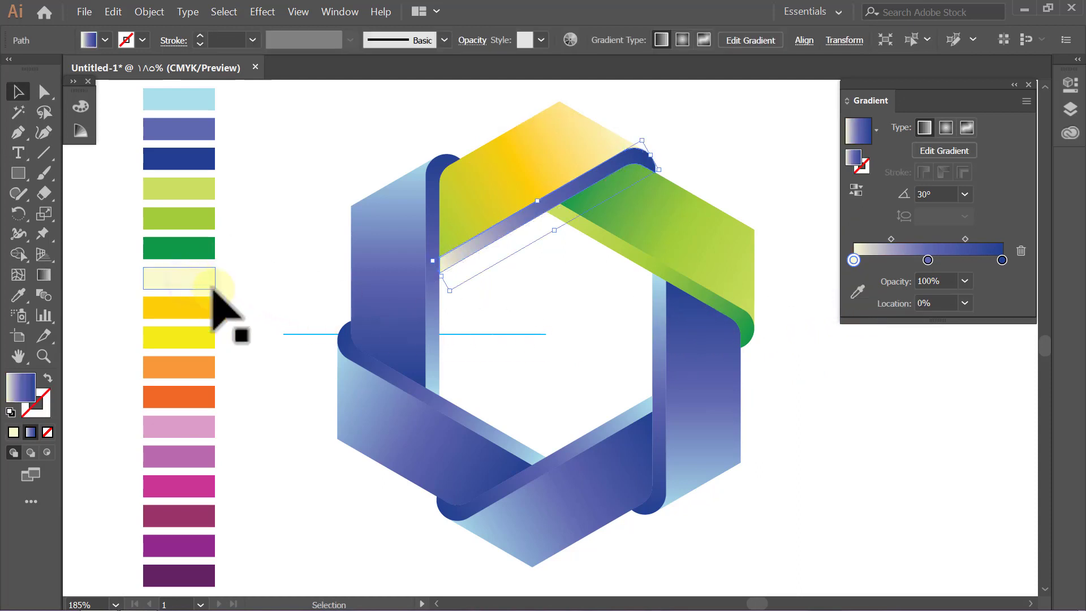
{"action": "left_click", "coordinate": [904, 290]}
{"action": "left_click", "coordinate": [928, 260]}
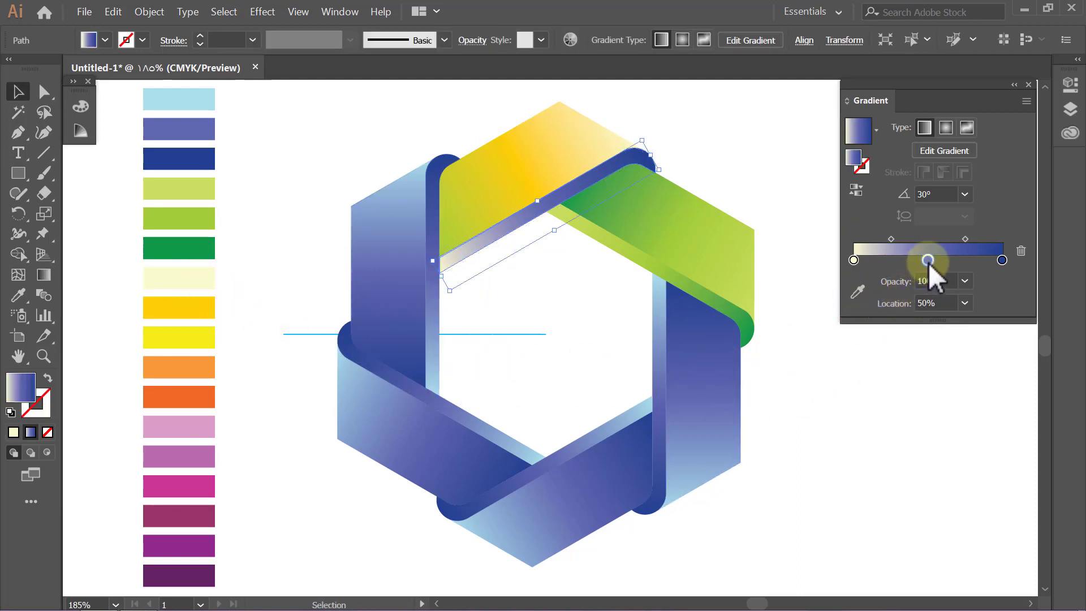
{"action": "left_click", "coordinate": [858, 292]}
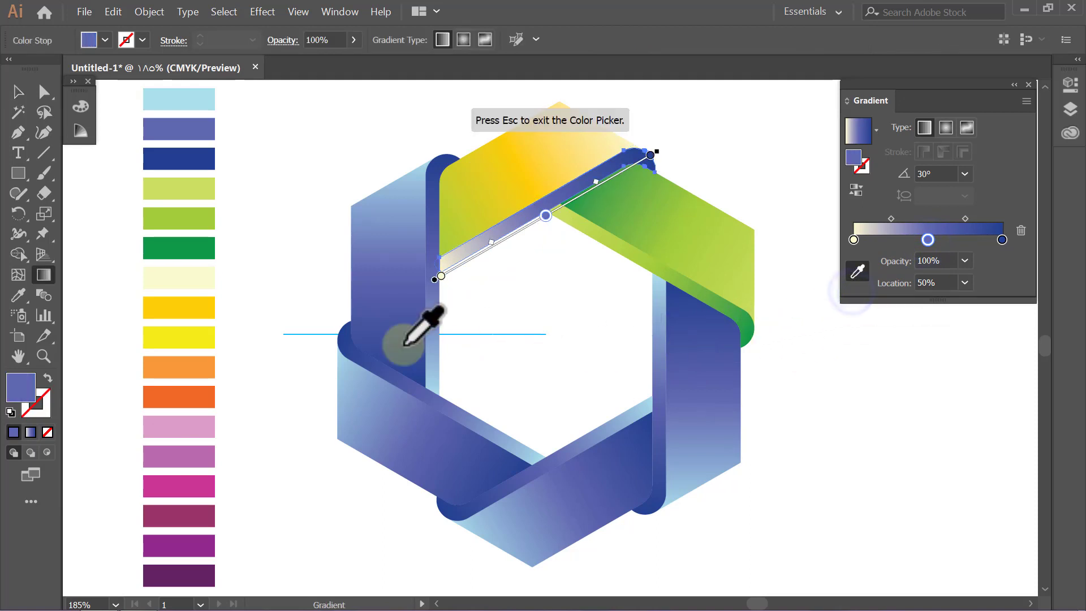
{"action": "left_click", "coordinate": [202, 311]}
{"action": "key", "text": "Escape"}
{"action": "key", "text": "v"}
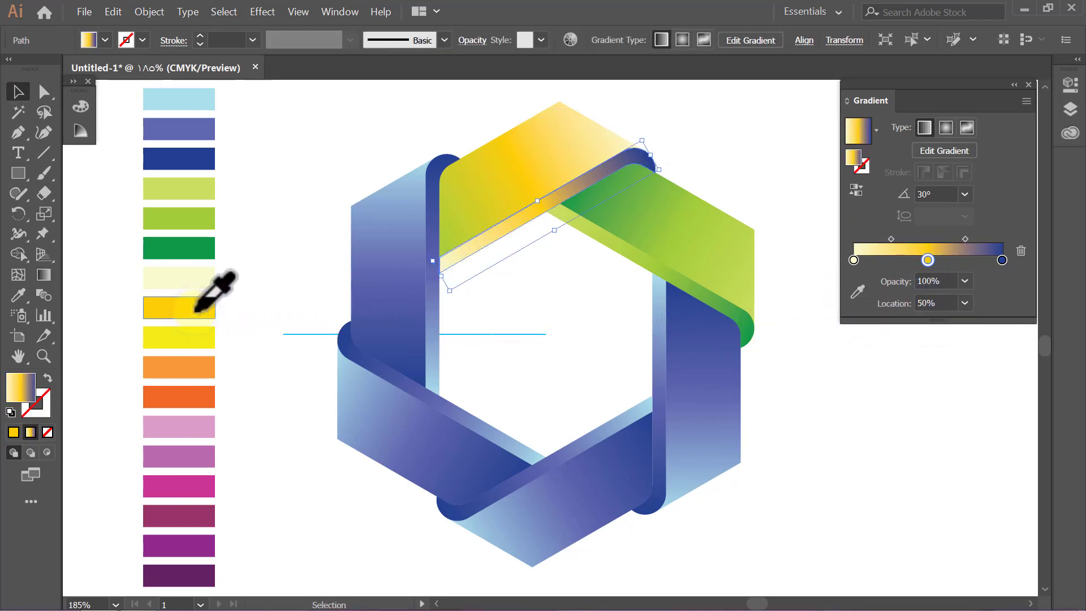
{"action": "left_click", "coordinate": [1002, 260]}
{"action": "left_click", "coordinate": [858, 292]}
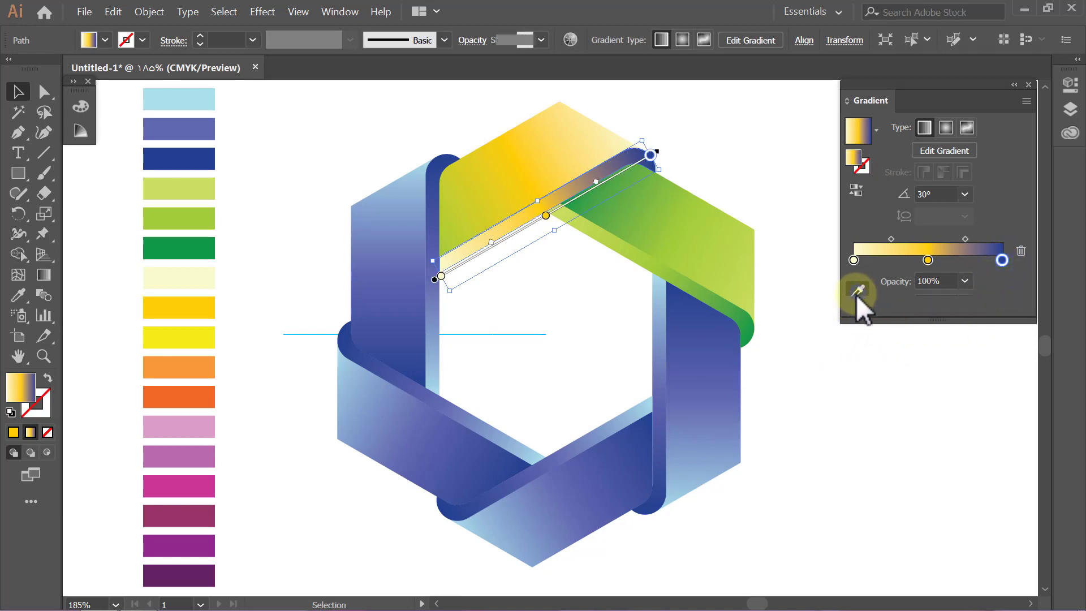
{"action": "left_click", "coordinate": [173, 219]}
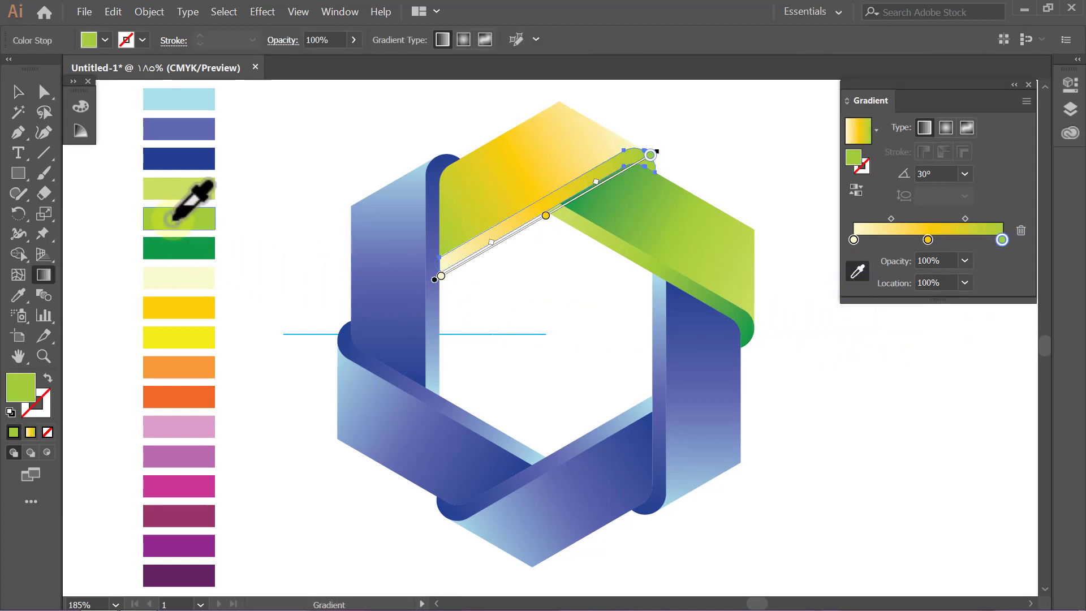
{"action": "key", "text": "v"}
{"action": "left_click", "coordinate": [274, 220]}
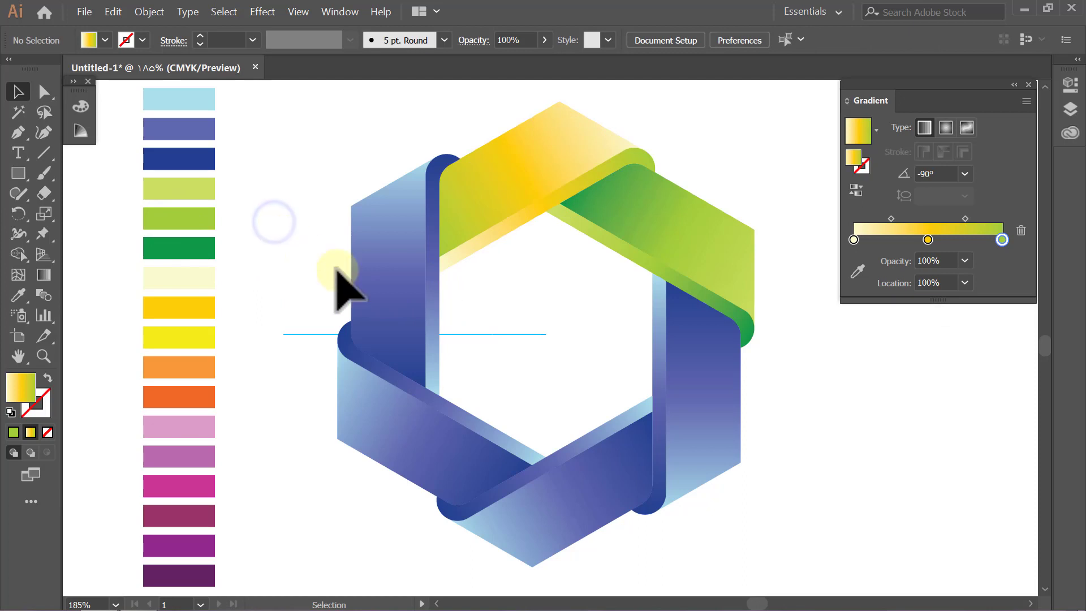
Sample orange, light orange and yellow swatches into the left band's end, middle and first stops.
{"action": "left_click", "coordinate": [396, 288]}
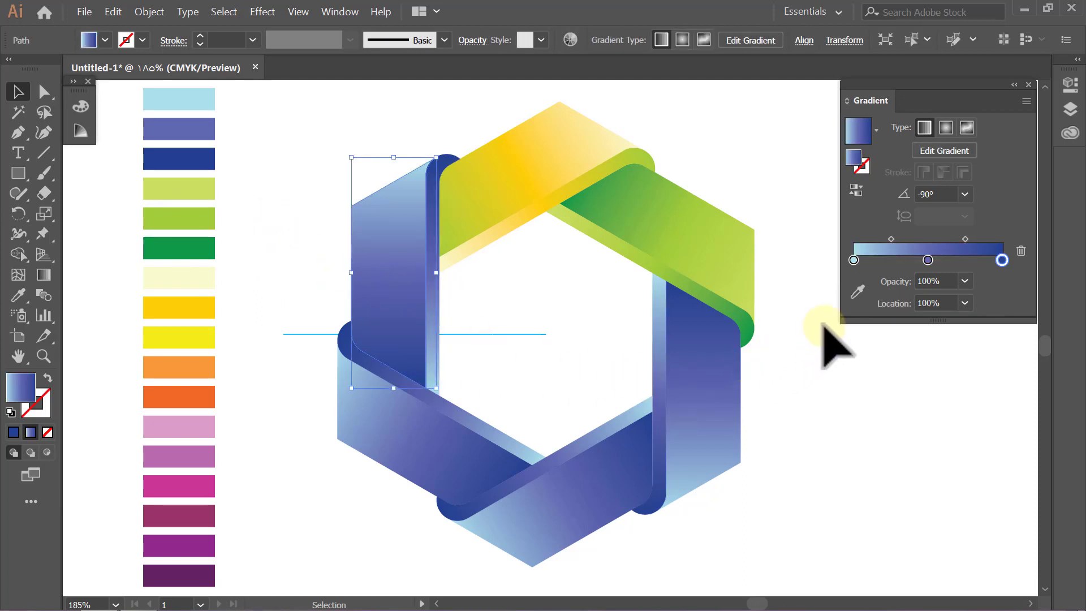
{"action": "left_click", "coordinate": [858, 292]}
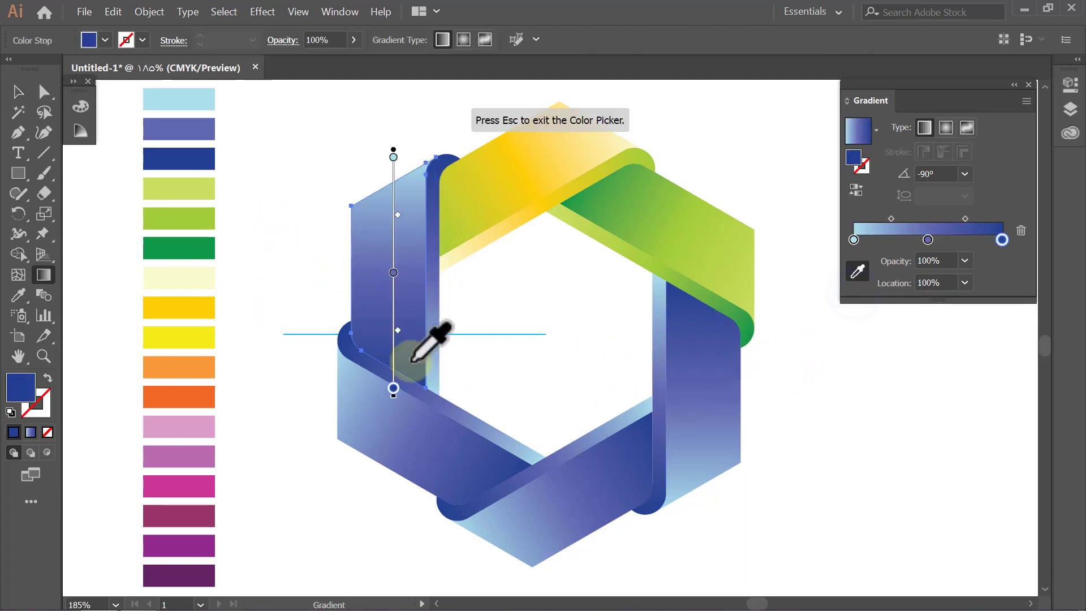
{"action": "left_click", "coordinate": [199, 396]}
{"action": "key", "text": "v"}
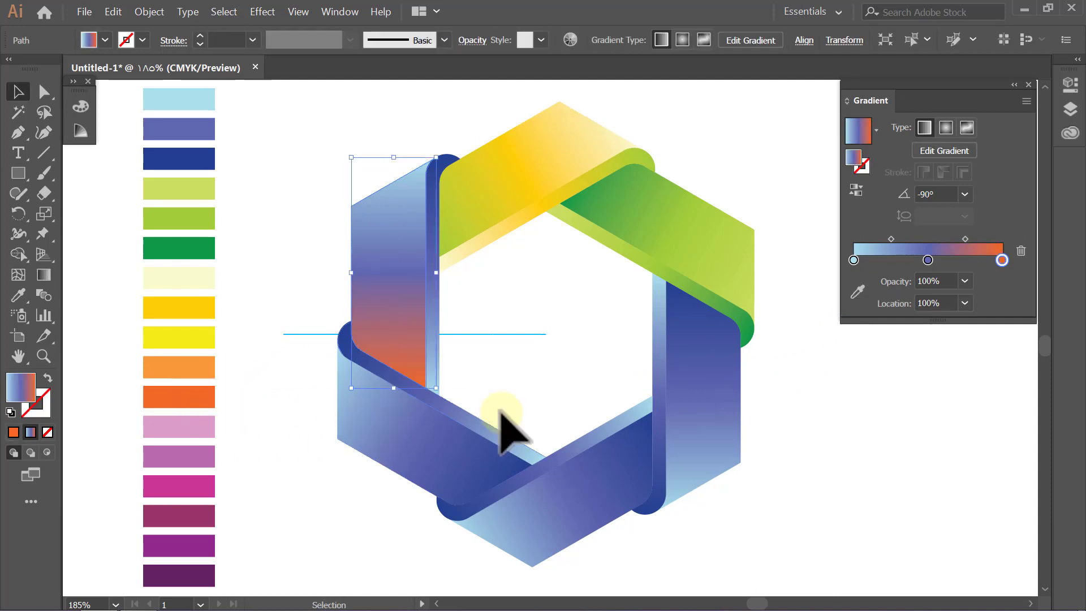
{"action": "left_click", "coordinate": [857, 291]}
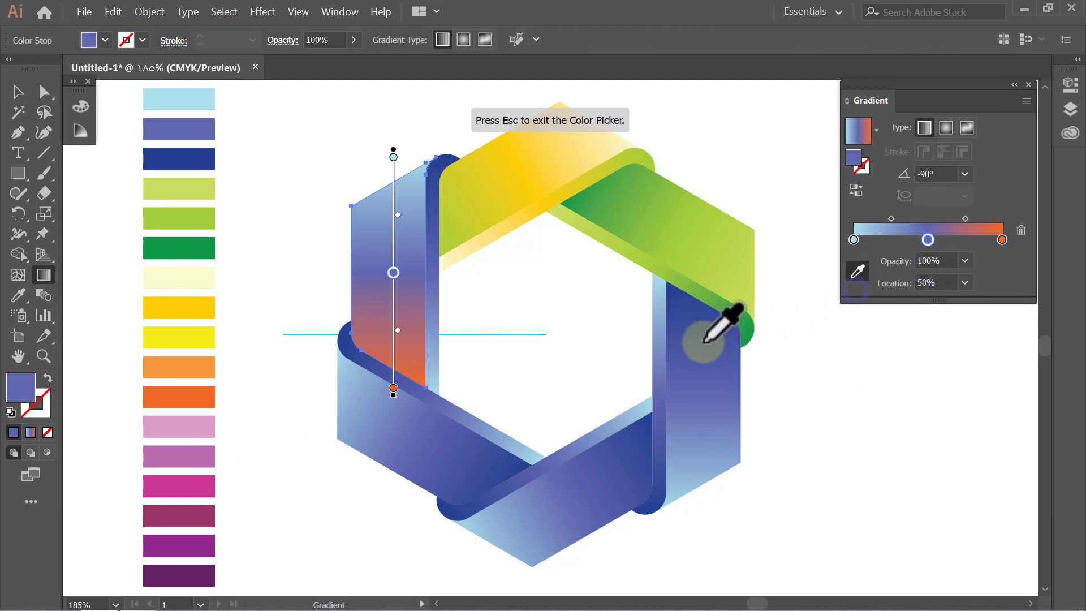
{"action": "left_click", "coordinate": [182, 367]}
{"action": "key", "text": "v"}
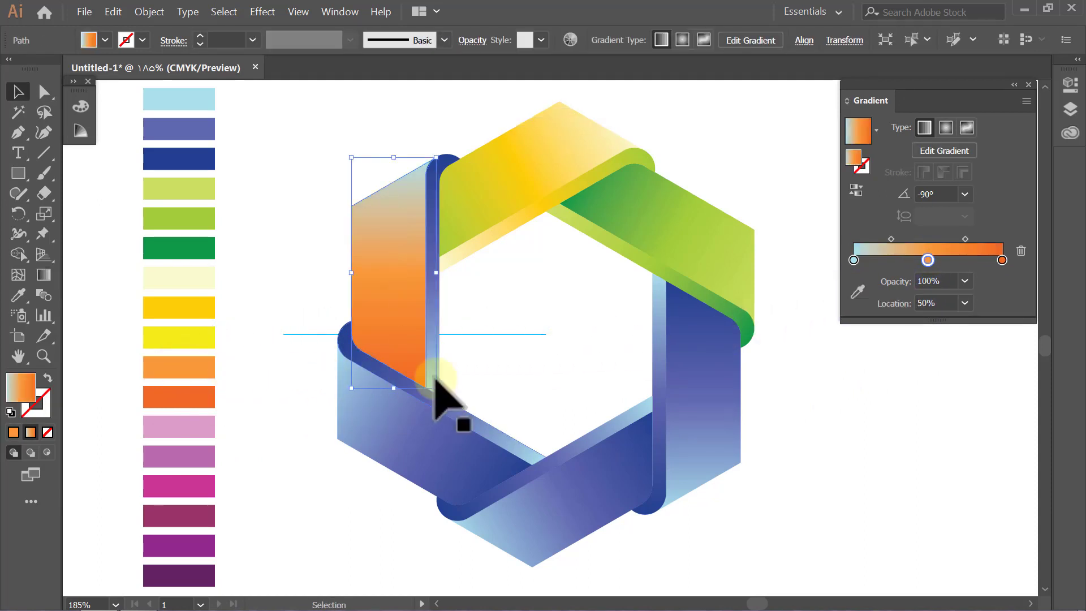
{"action": "left_click", "coordinate": [854, 259]}
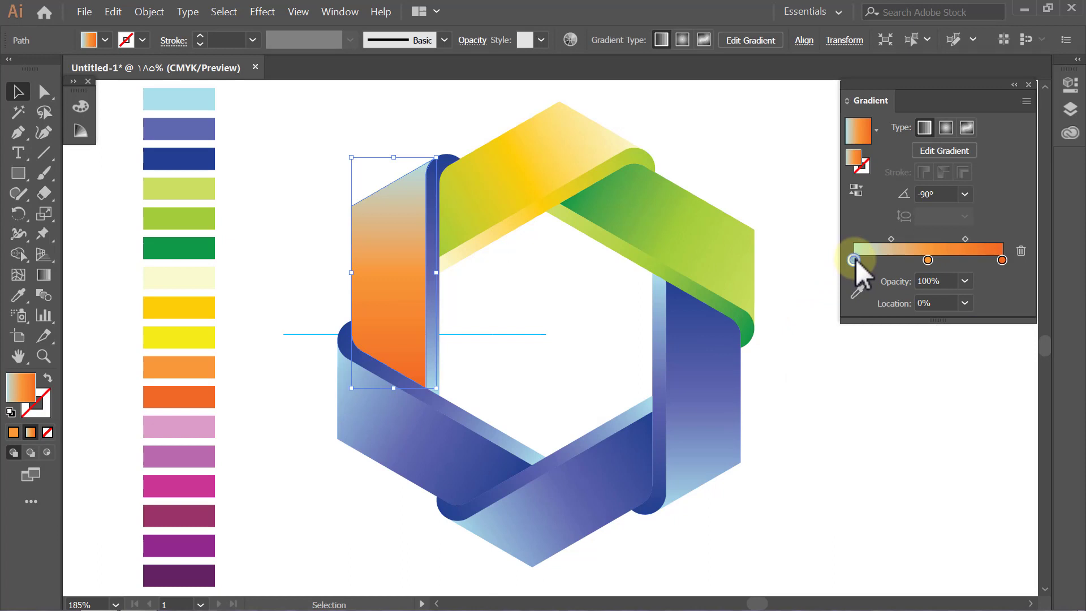
{"action": "left_click", "coordinate": [856, 290]}
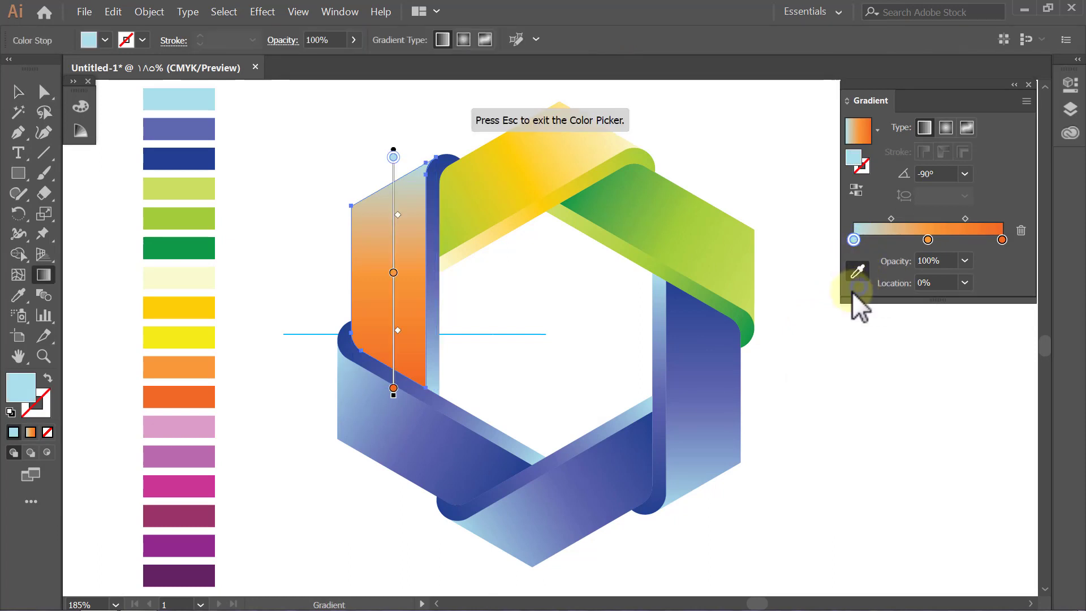
{"action": "left_click", "coordinate": [189, 340]}
{"action": "key", "text": "v"}
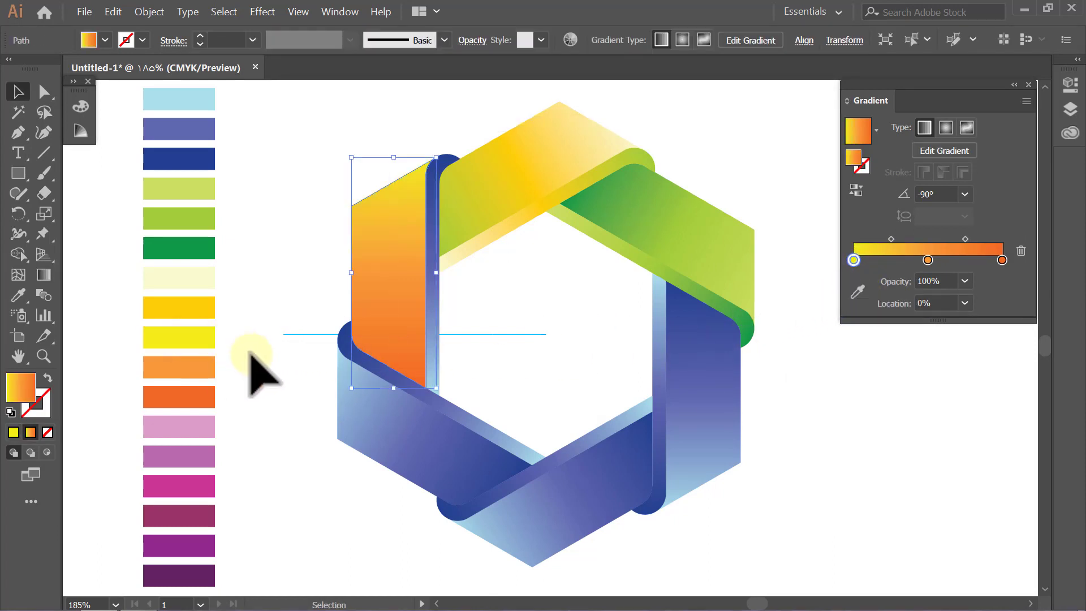
{"action": "left_click", "coordinate": [252, 357]}
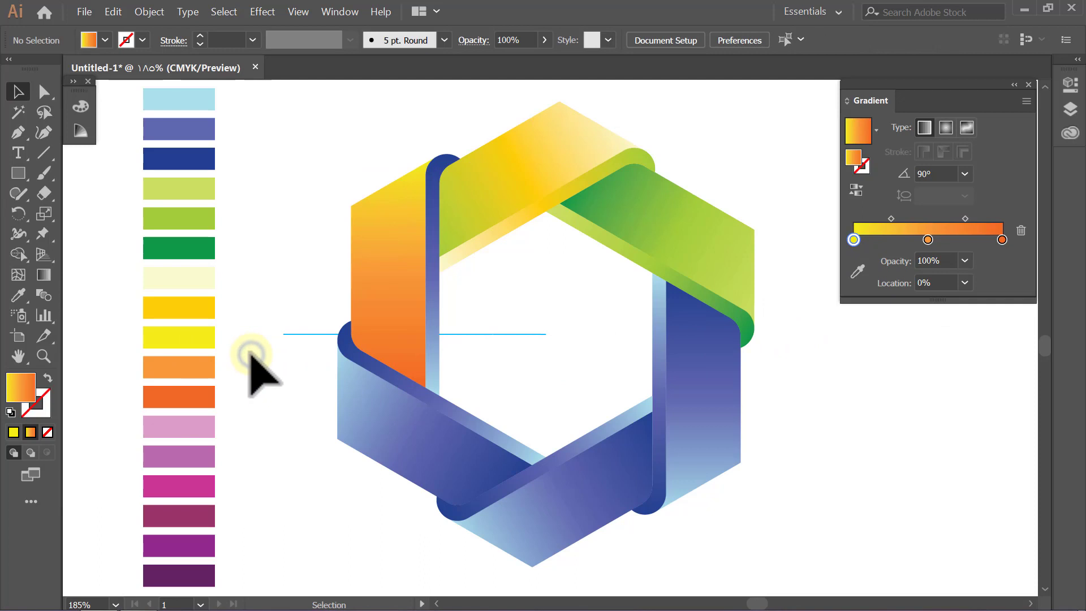
Fill the thin vertical strip's gradient stops with yellow, light orange and dark orange swatches.
{"action": "left_click", "coordinate": [436, 368]}
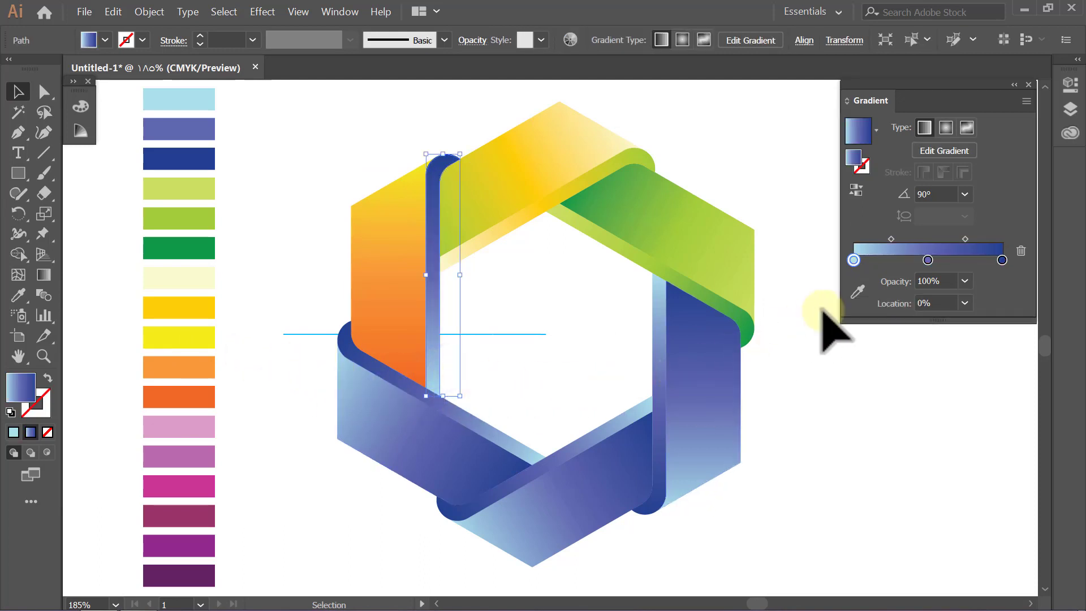
{"action": "left_click", "coordinate": [857, 293]}
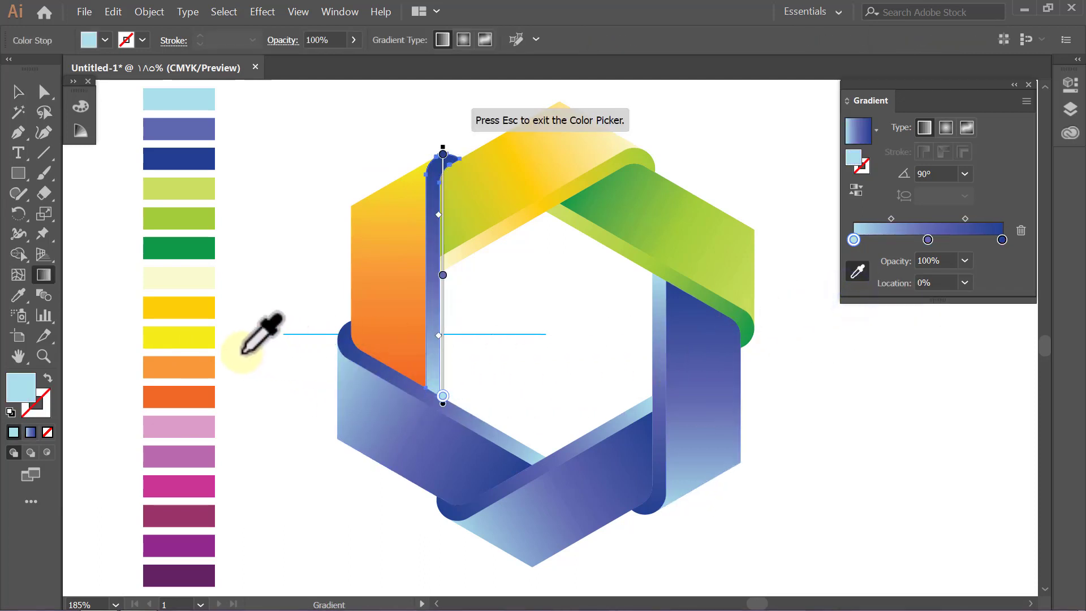
{"action": "left_click", "coordinate": [193, 342]}
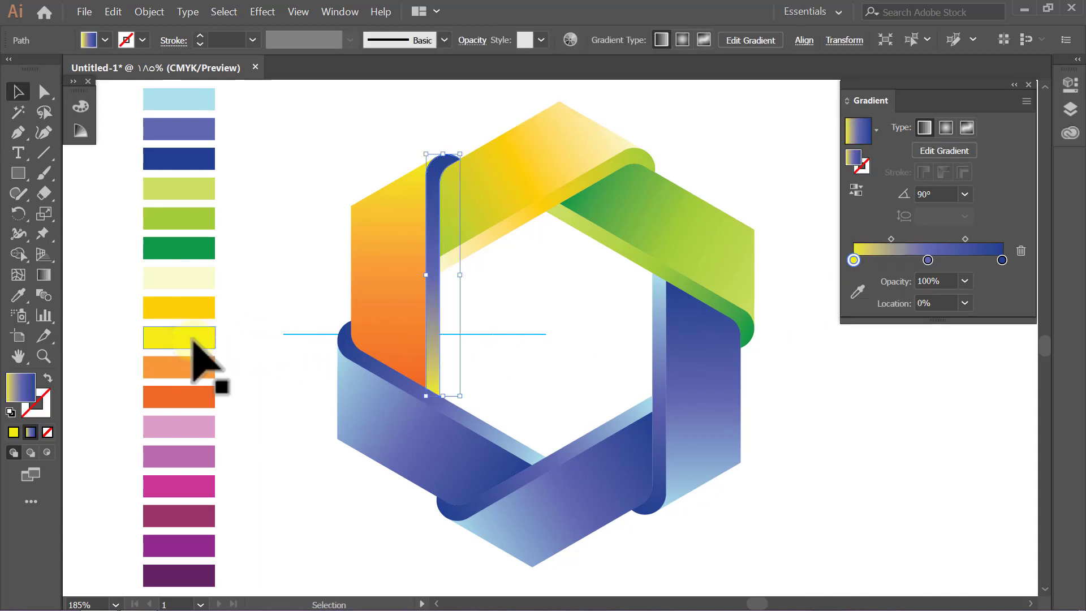
{"action": "left_click", "coordinate": [929, 259]}
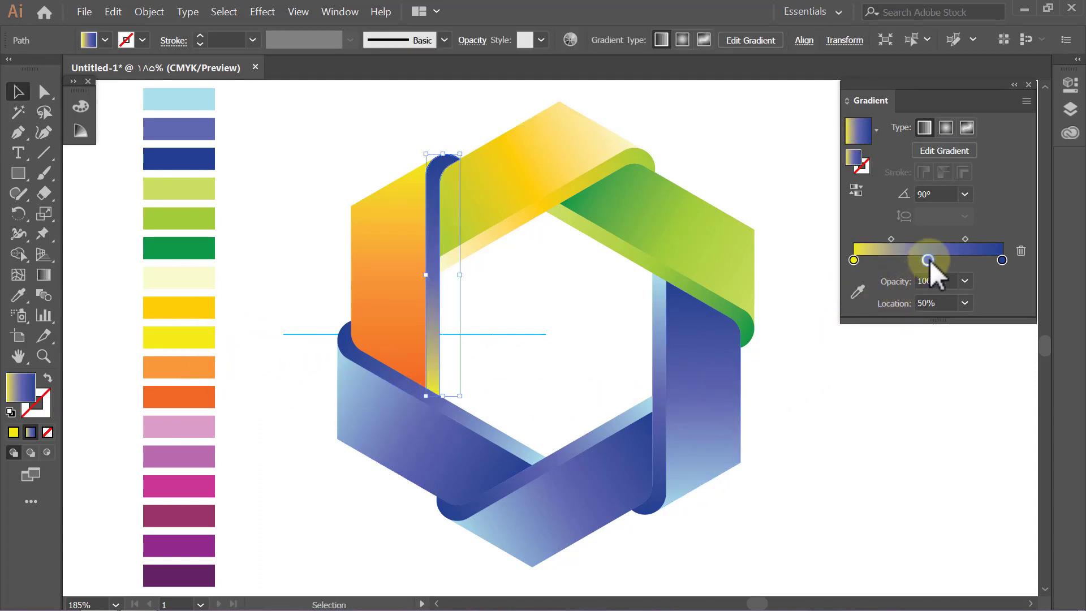
{"action": "left_click", "coordinate": [857, 292]}
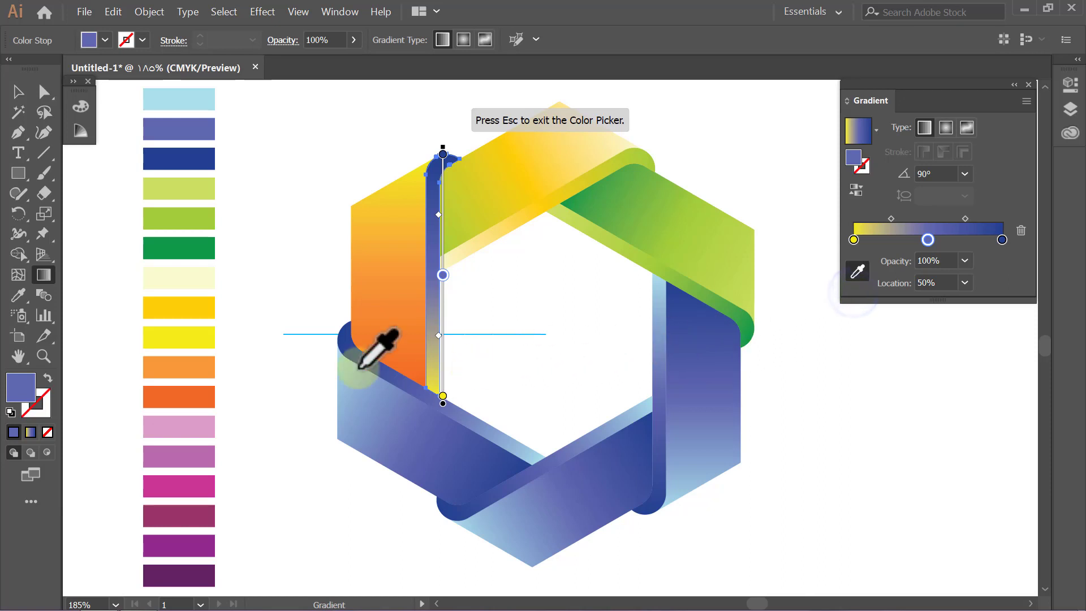
{"action": "left_click", "coordinate": [191, 366]}
{"action": "key", "text": "v"}
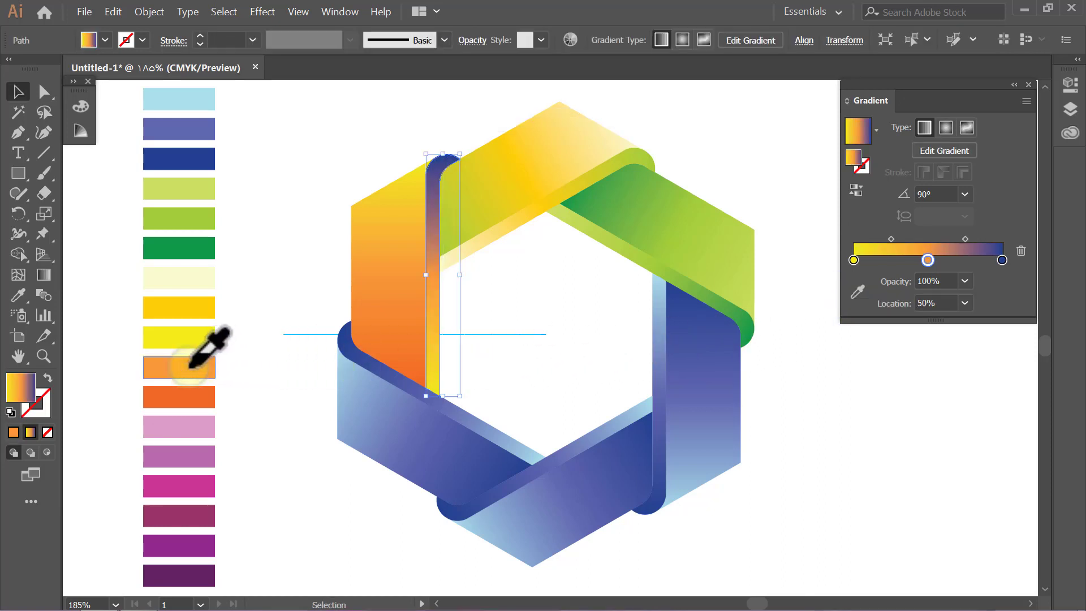
{"action": "left_click", "coordinate": [1002, 260]}
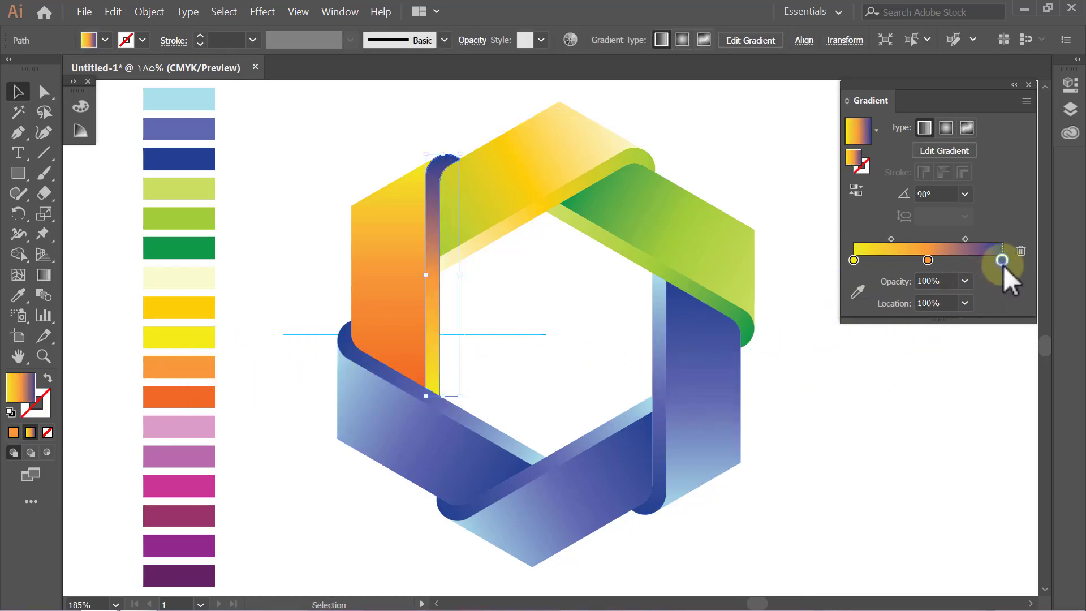
{"action": "left_click", "coordinate": [857, 296]}
{"action": "left_click", "coordinate": [184, 398]}
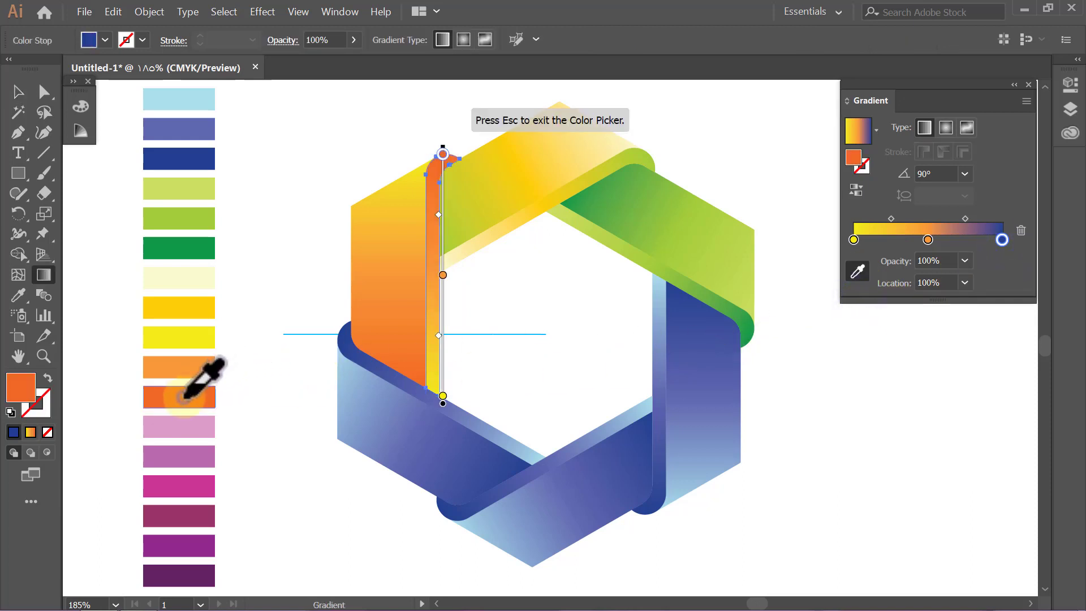
{"action": "key", "text": "v"}
{"action": "left_click", "coordinate": [253, 403]}
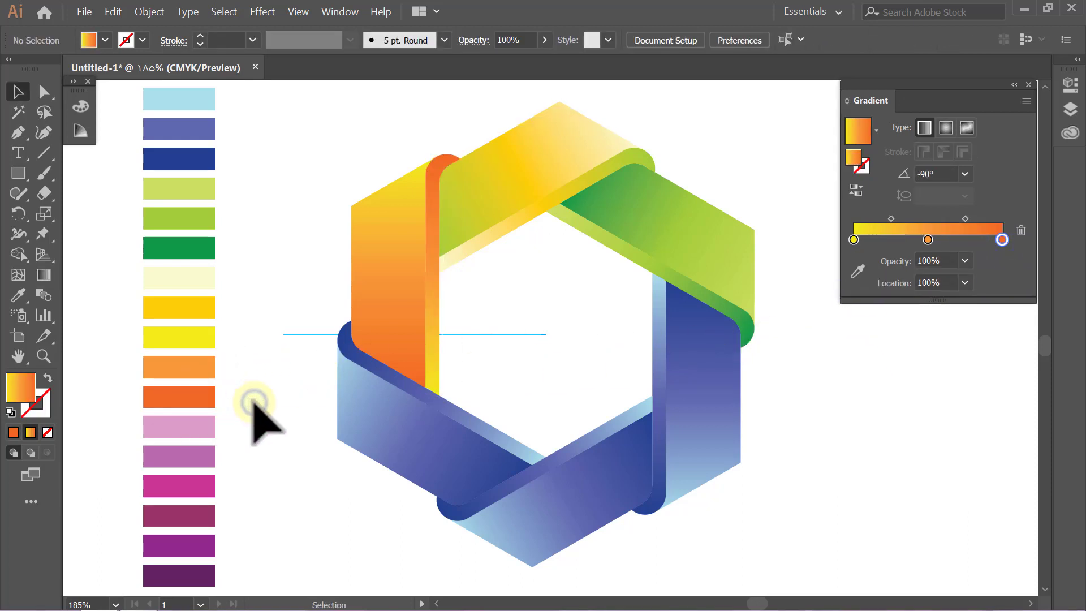
Sample magenta, light purple and light pink into the lower-left band's end, middle and first stops.
{"action": "left_click", "coordinate": [378, 416]}
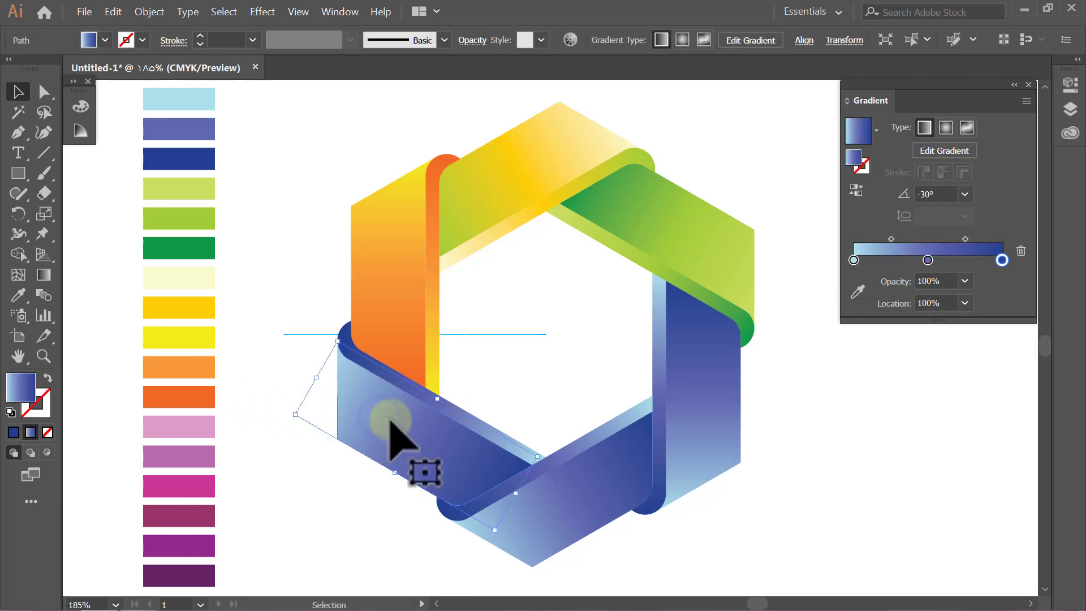
{"action": "left_click", "coordinate": [858, 293]}
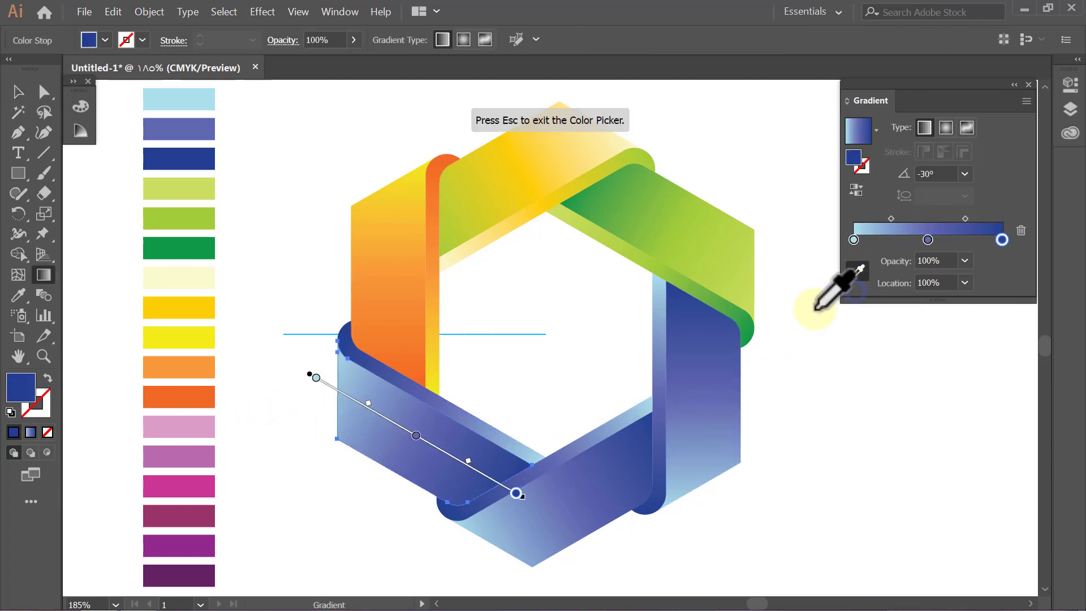
{"action": "left_click", "coordinate": [191, 488]}
{"action": "key", "text": "v"}
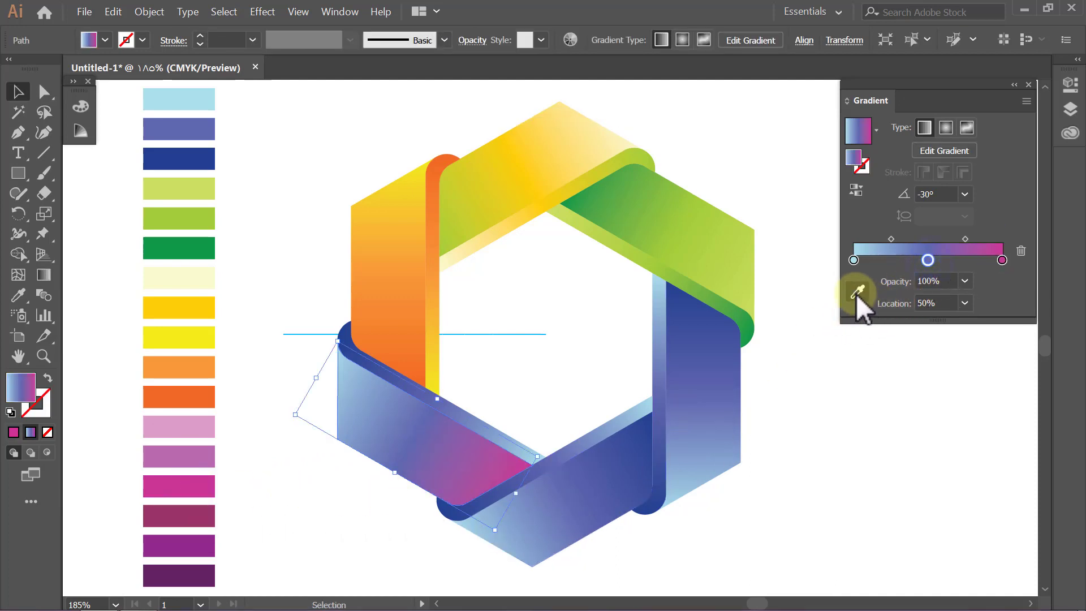
{"action": "left_click", "coordinate": [858, 294]}
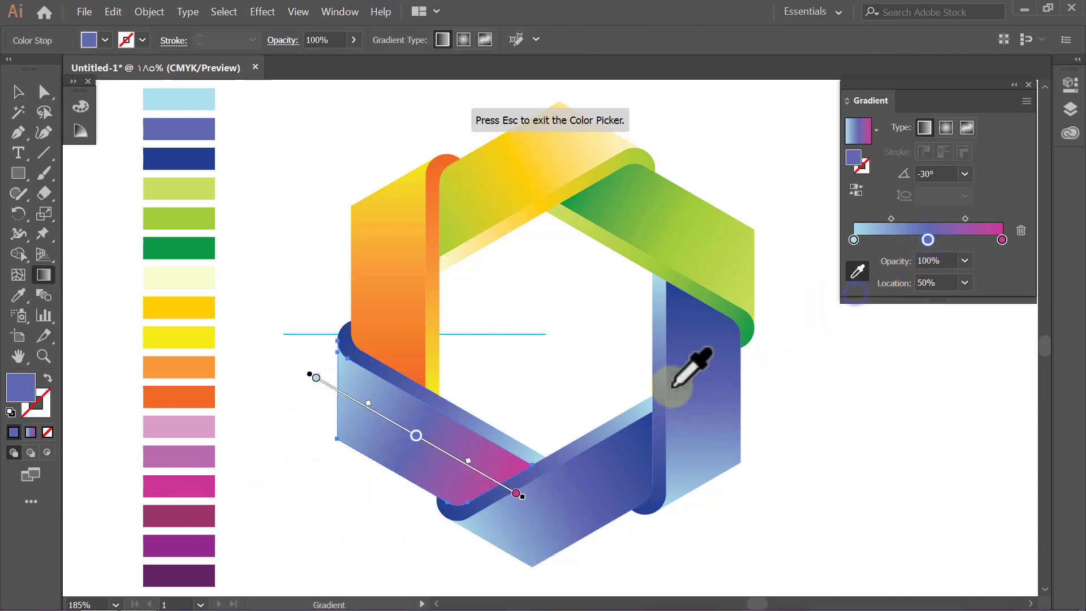
{"action": "left_click", "coordinate": [170, 458]}
{"action": "key", "text": "v"}
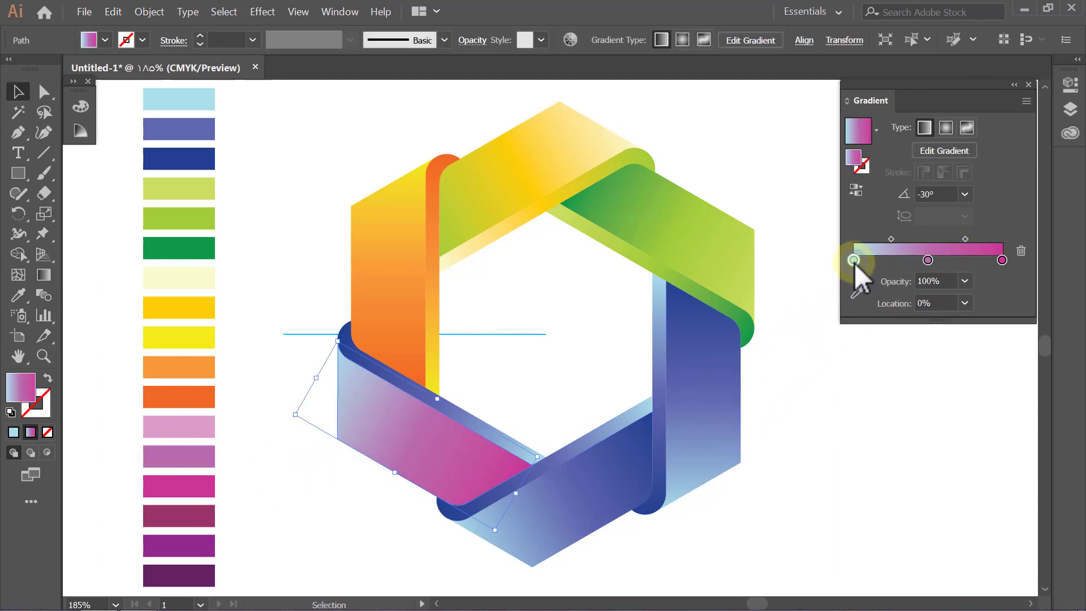
{"action": "left_click", "coordinate": [858, 290]}
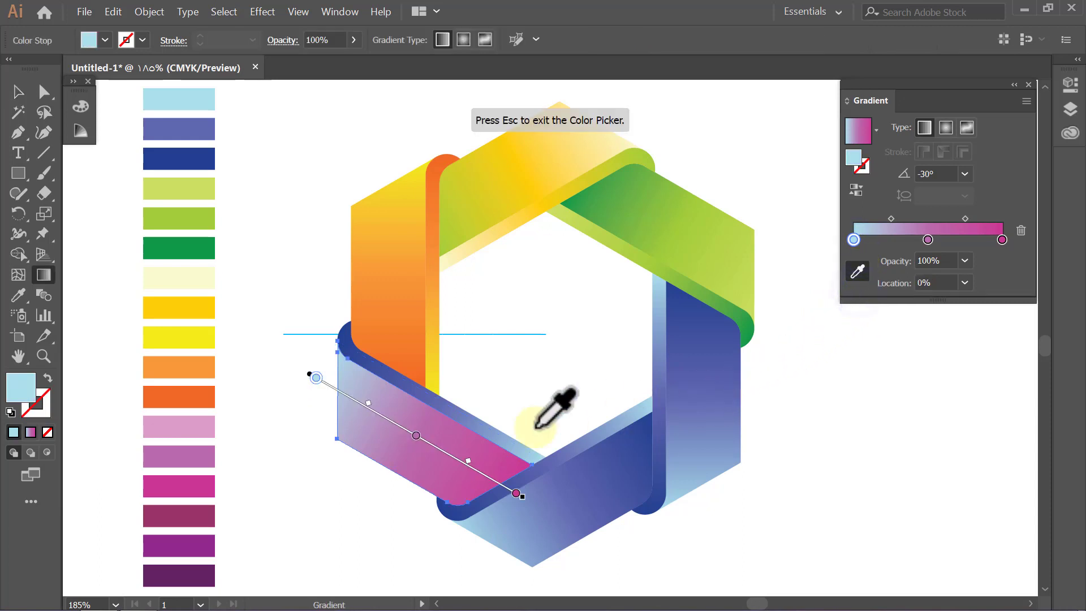
{"action": "left_click", "coordinate": [193, 428]}
{"action": "key", "text": "v"}
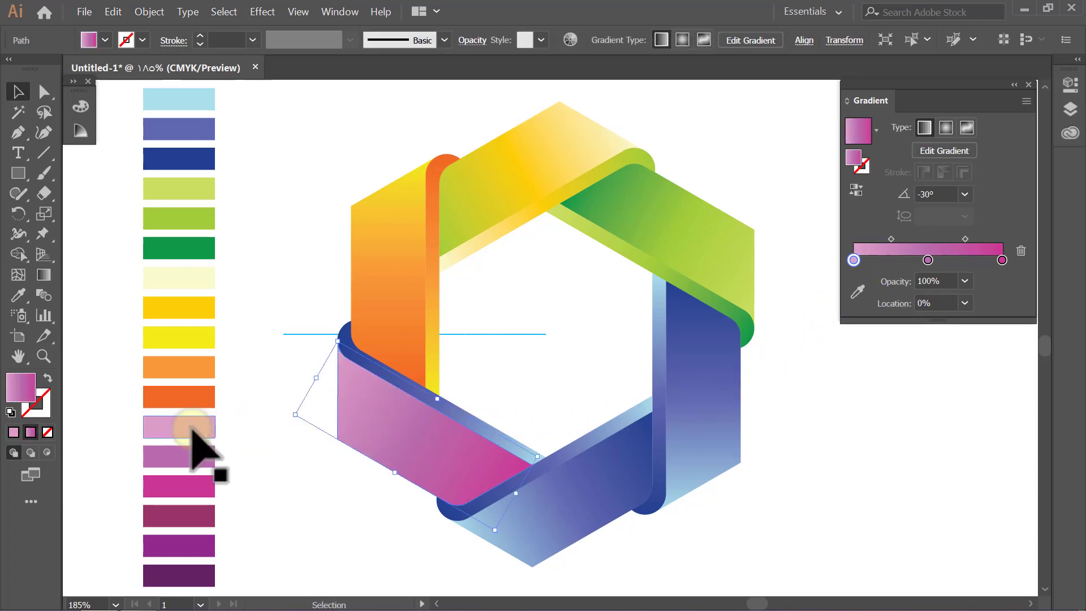
{"action": "left_click", "coordinate": [266, 452]}
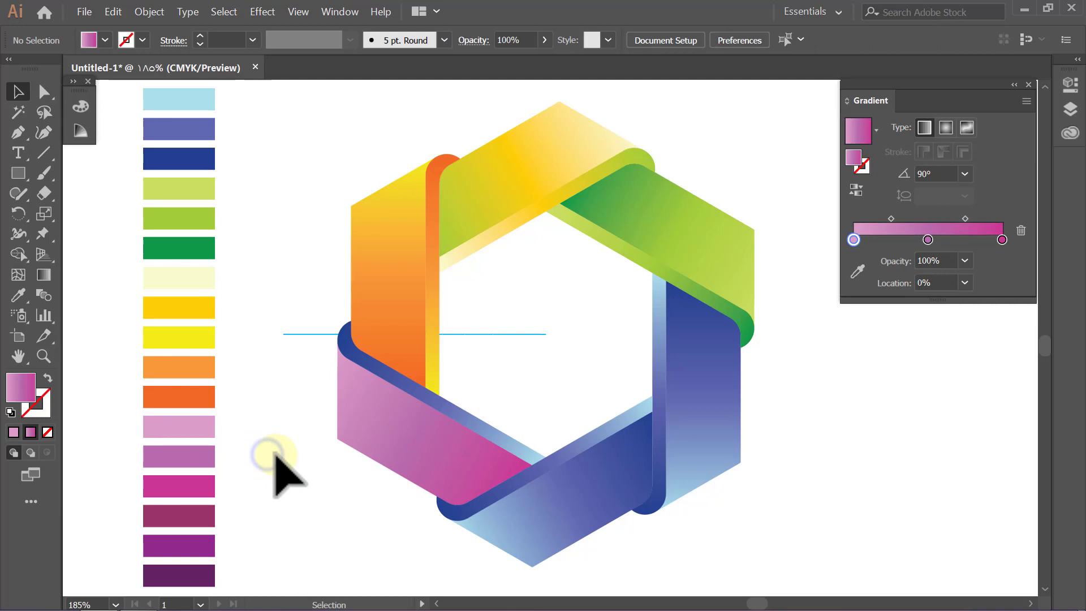
Recolour the thin edge strip's gradient stops to light pink, pink-purple and magenta.
{"action": "left_click", "coordinate": [472, 425]}
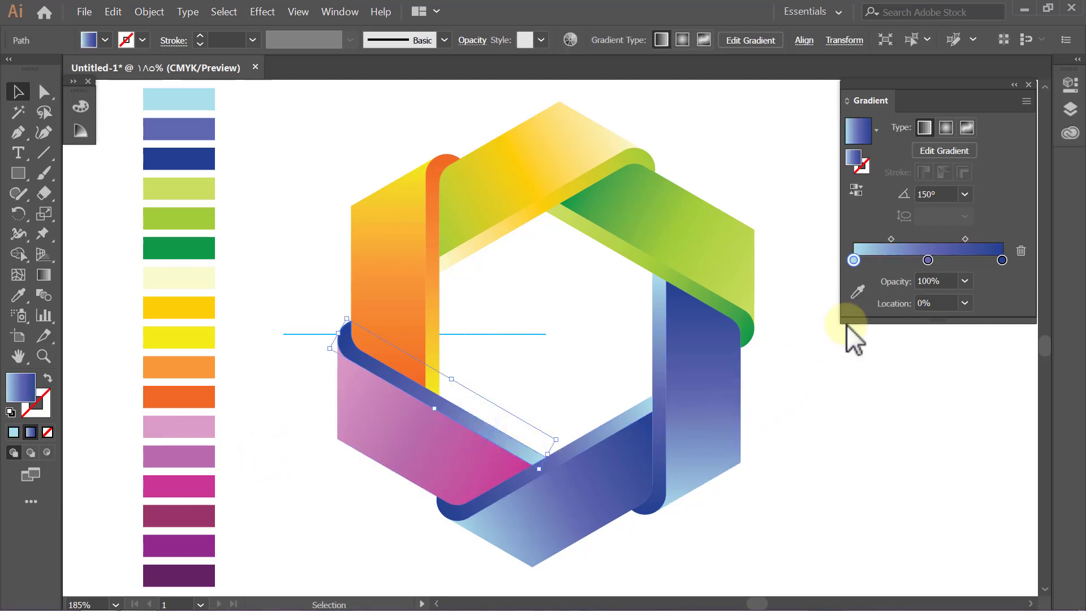
{"action": "left_click", "coordinate": [858, 291]}
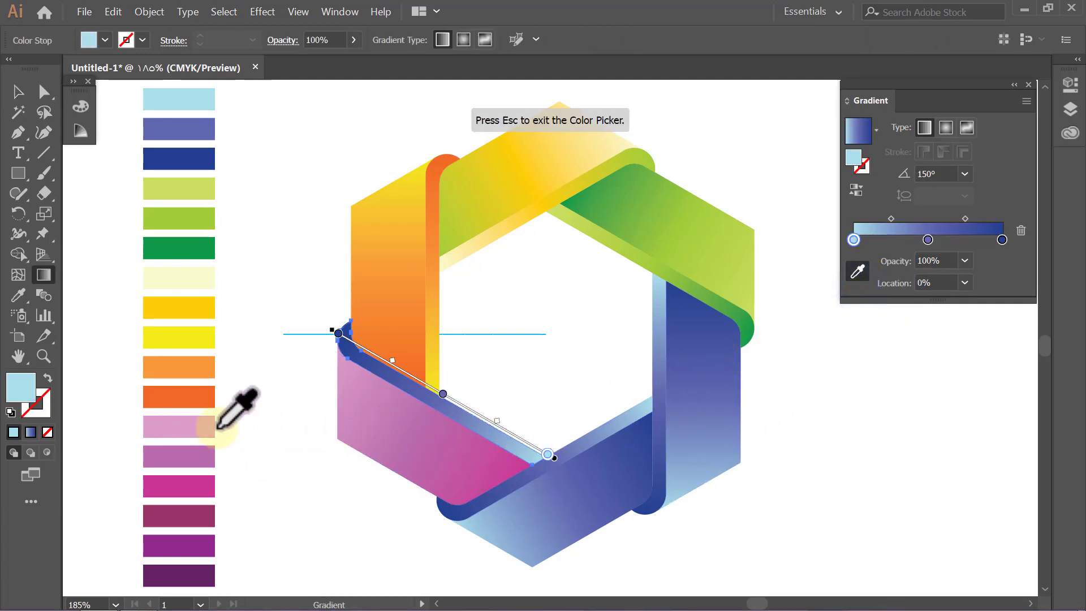
{"action": "left_click", "coordinate": [196, 429]}
{"action": "key", "text": "Escape"}
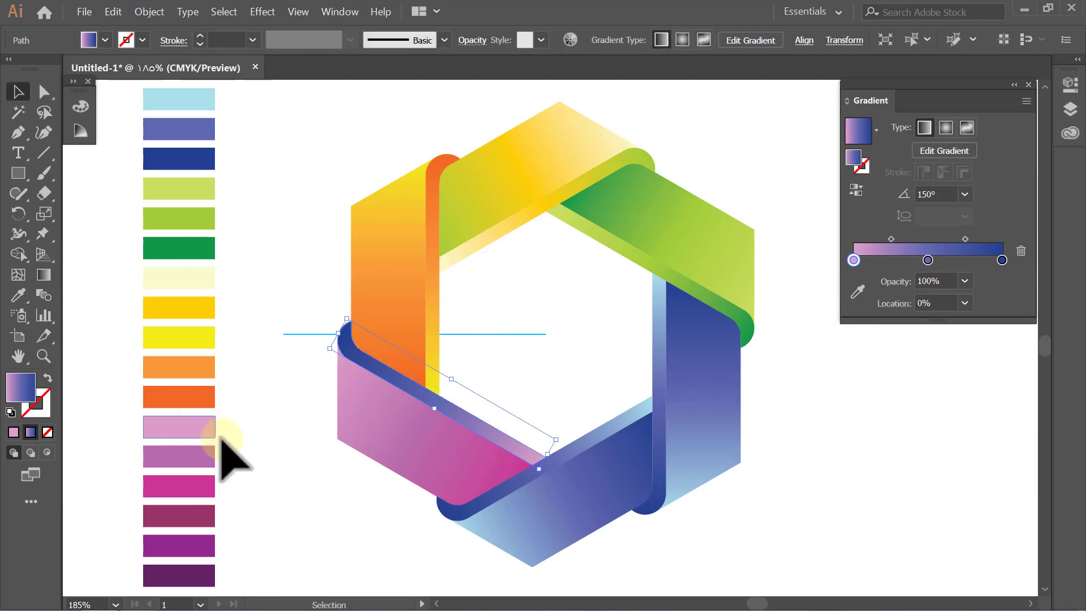
{"action": "left_click", "coordinate": [928, 260]}
{"action": "left_click", "coordinate": [858, 291]}
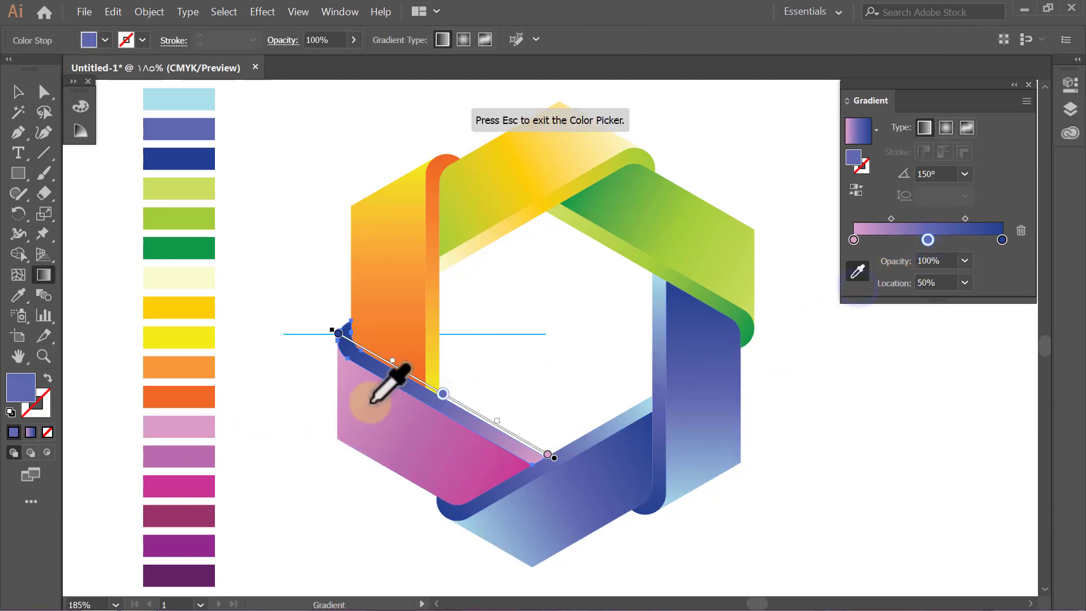
{"action": "left_click", "coordinate": [182, 457]}
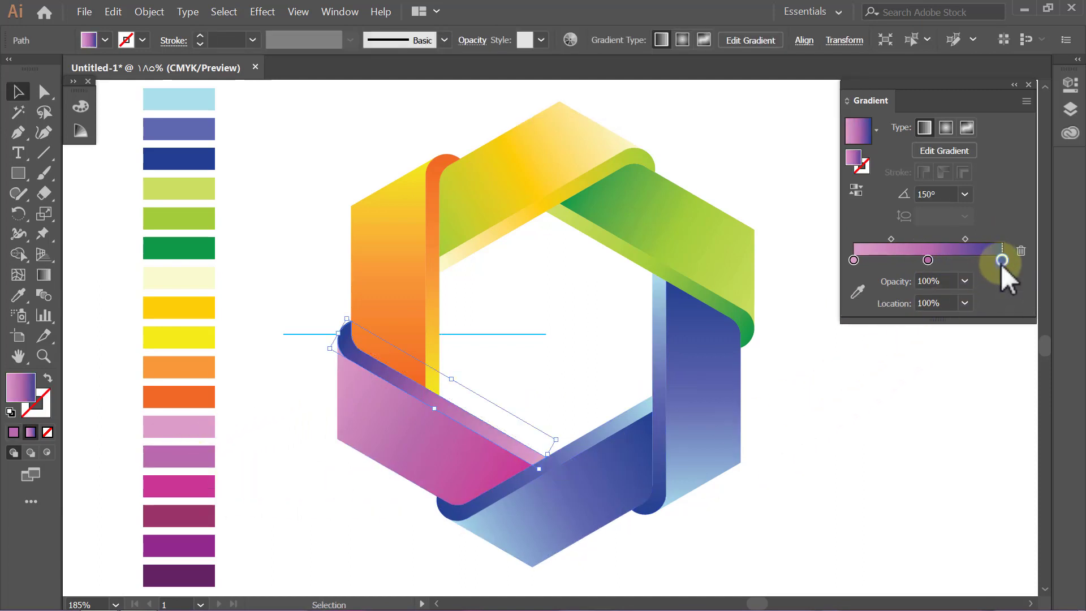
{"action": "left_click", "coordinate": [858, 292]}
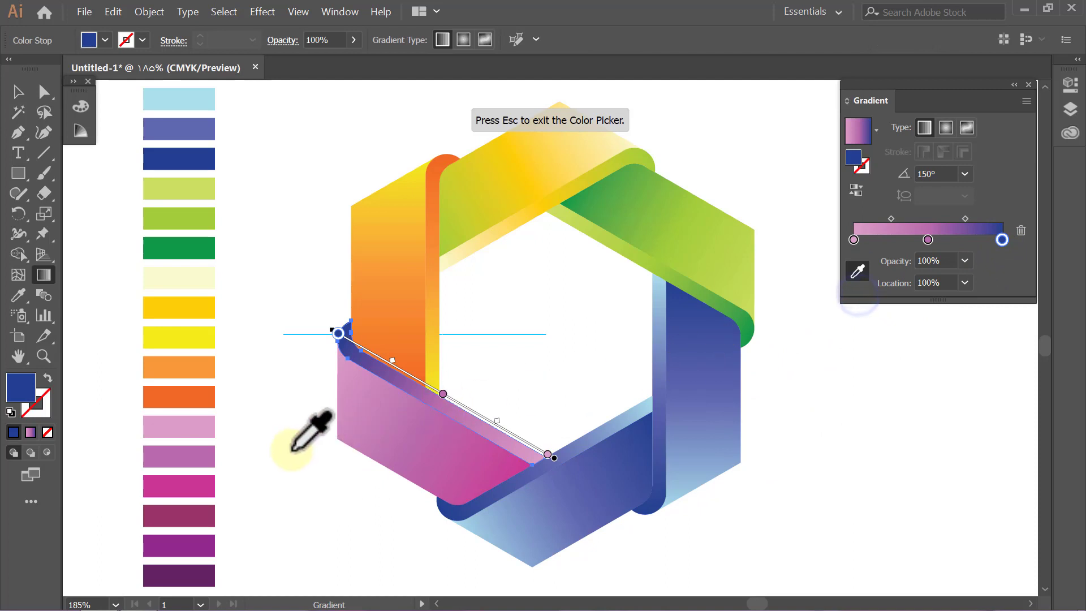
{"action": "left_click", "coordinate": [201, 486]}
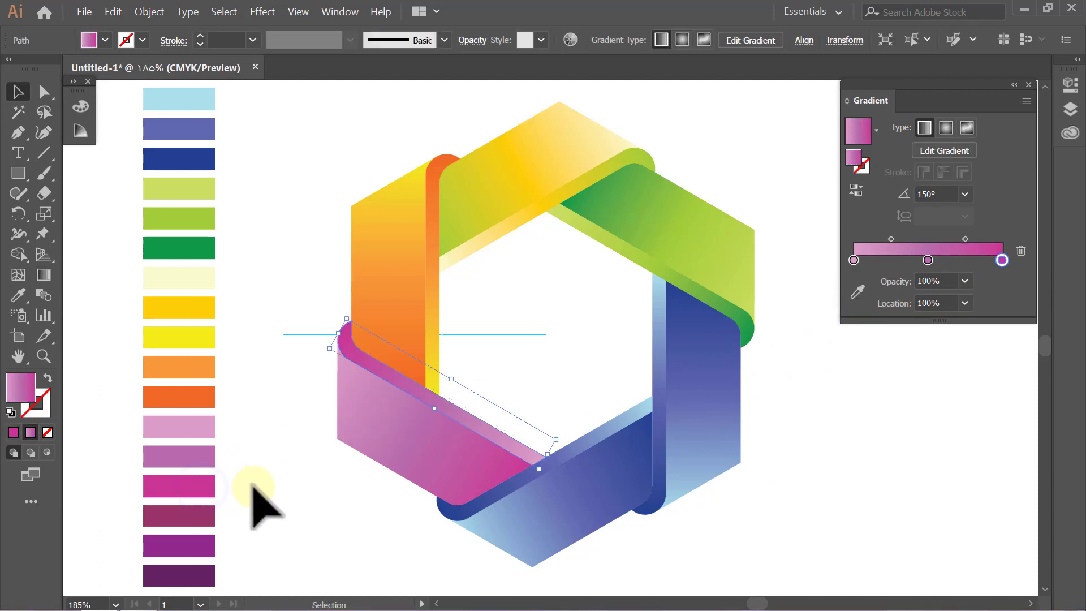
{"action": "left_click", "coordinate": [534, 508]}
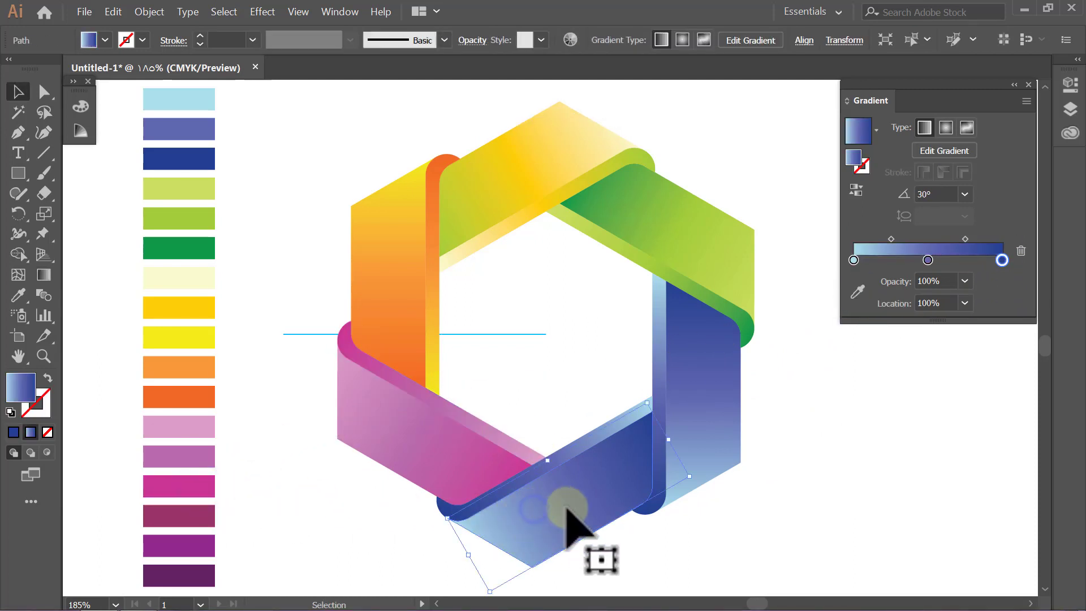
Set the bottom band's gradient stops to dark magenta, purple and dark purple.
{"action": "left_click", "coordinate": [858, 292]}
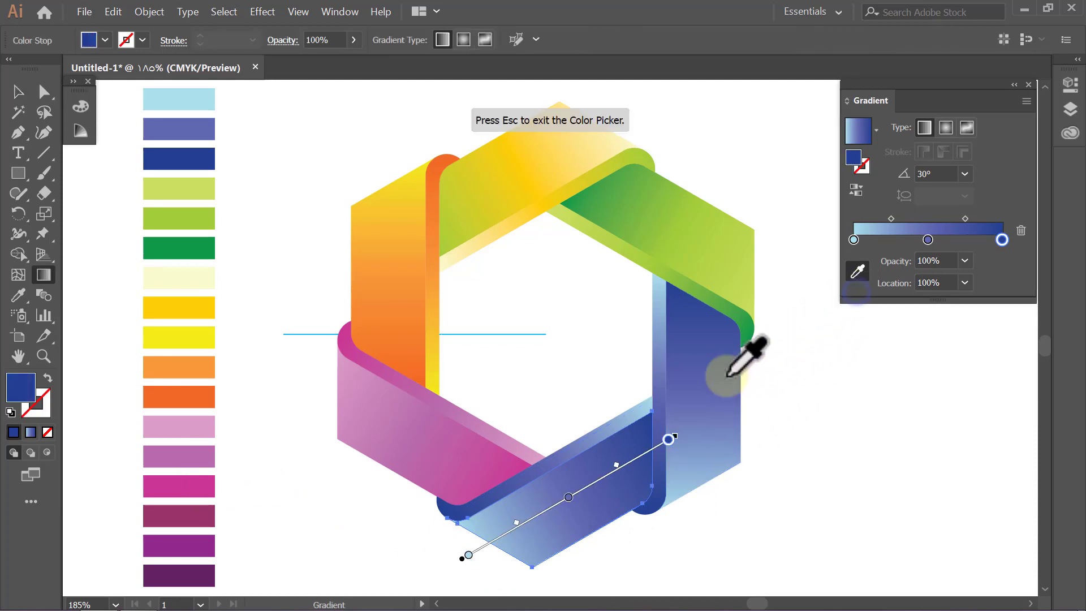
{"action": "left_click", "coordinate": [199, 577]}
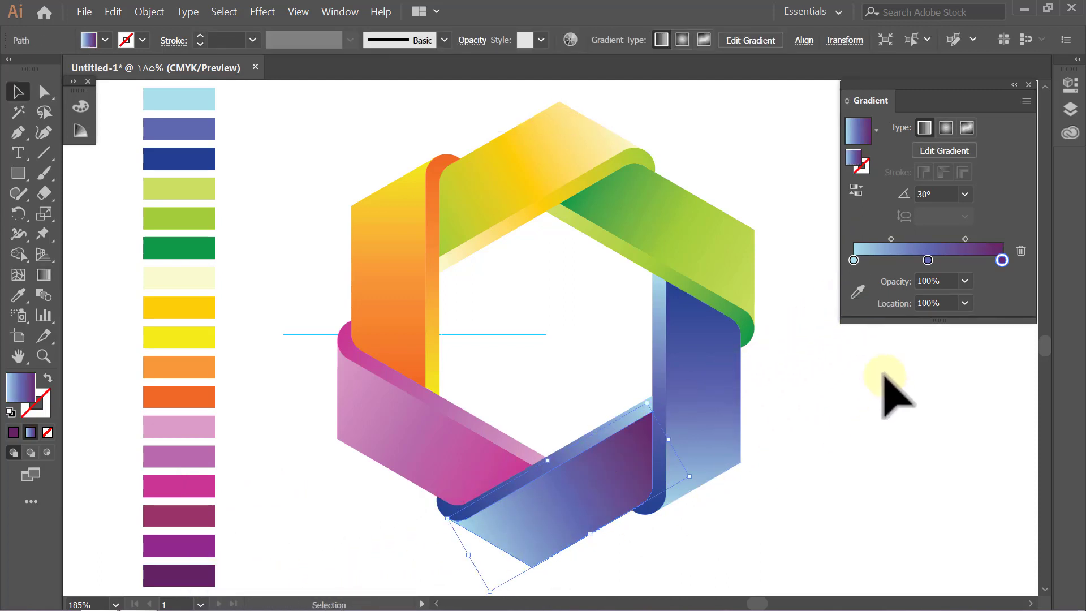
{"action": "left_click", "coordinate": [857, 292]}
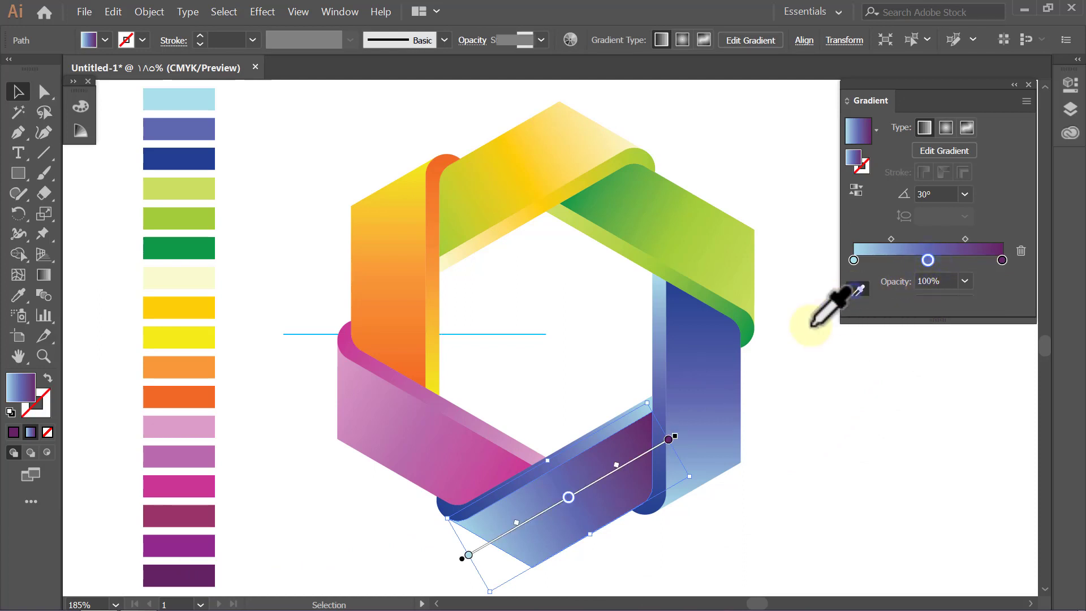
{"action": "left_click", "coordinate": [181, 547]}
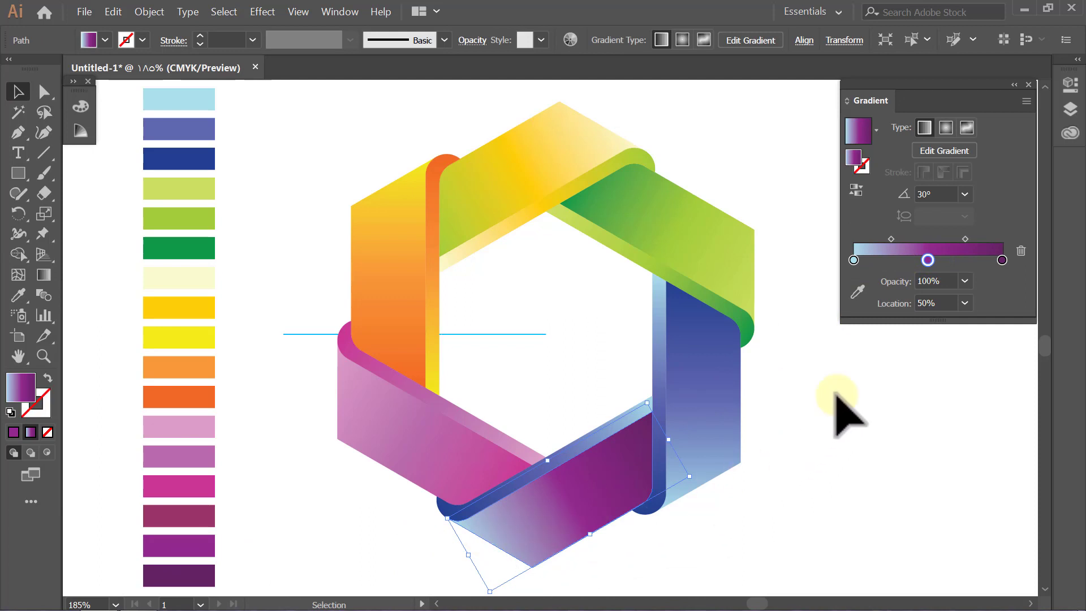
{"action": "left_click", "coordinate": [854, 260]}
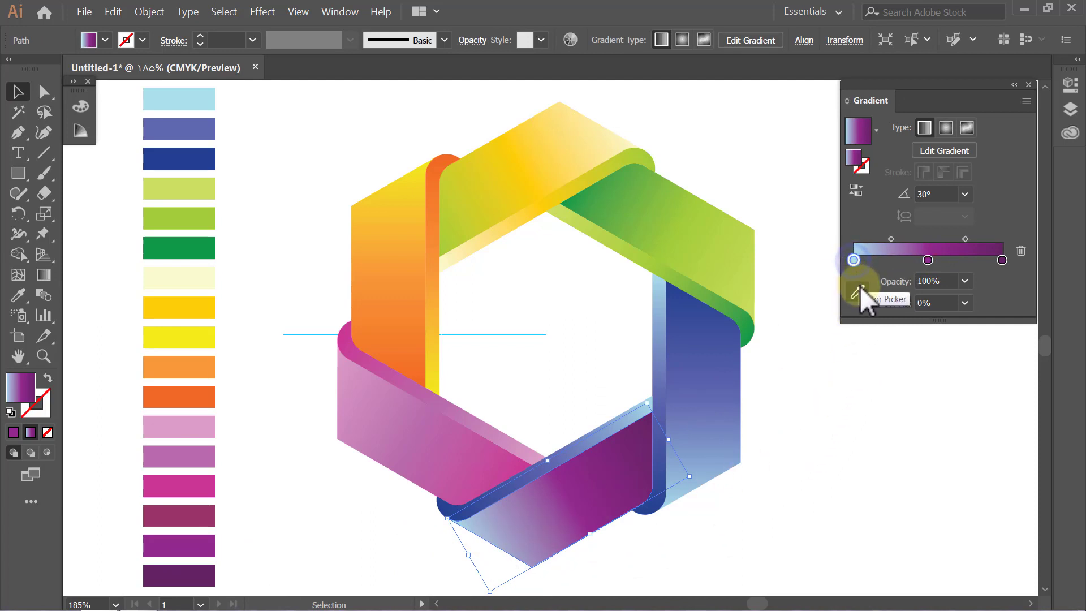
{"action": "left_click", "coordinate": [859, 287]}
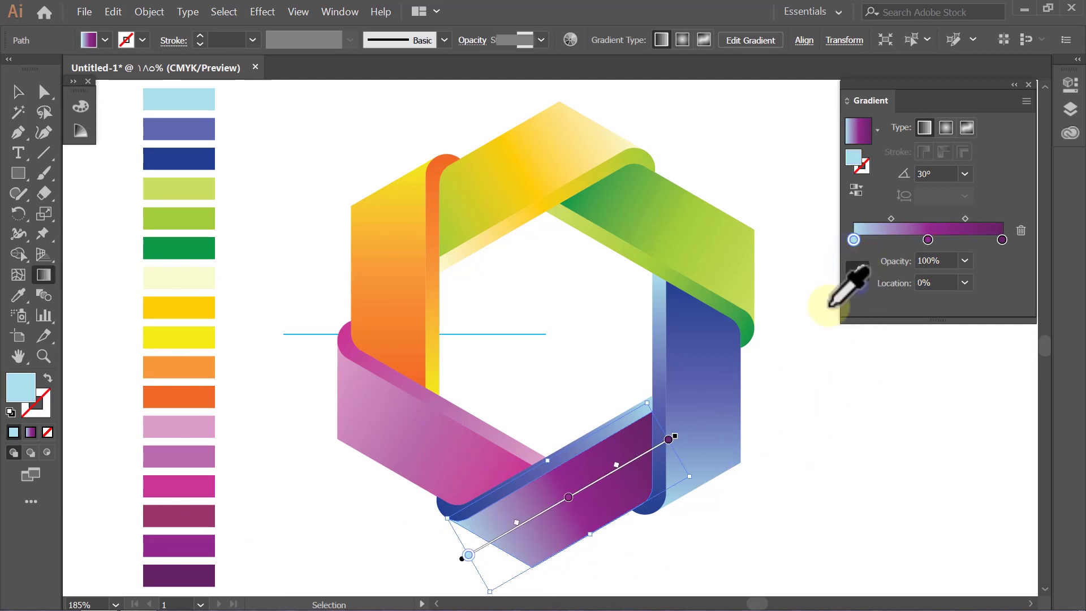
{"action": "left_click", "coordinate": [199, 514]}
{"action": "key", "text": "v"}
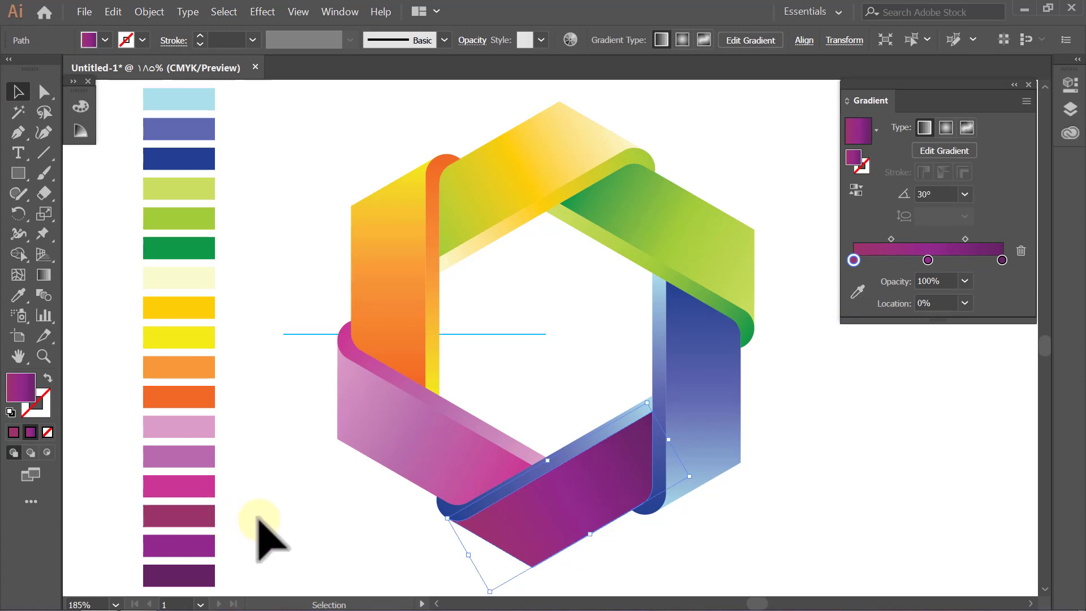
{"action": "left_click", "coordinate": [260, 520]}
Recolour the bottom band's edge strip gradient to dark magenta, purple and dark purple.
{"action": "left_click", "coordinate": [583, 446]}
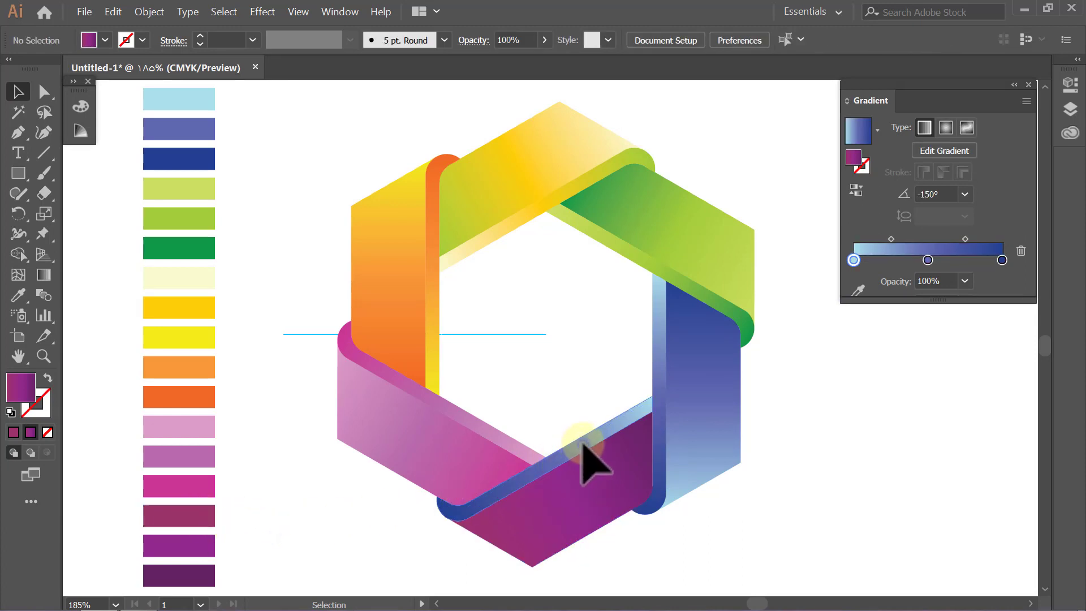
{"action": "left_click", "coordinate": [856, 292]}
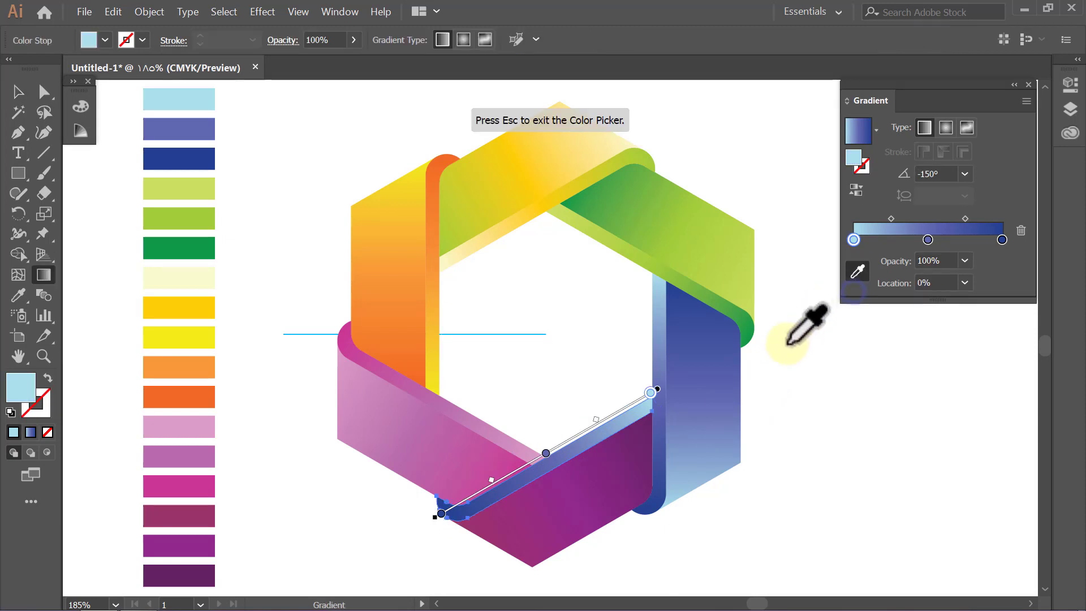
{"action": "left_click", "coordinate": [195, 515]}
{"action": "key", "text": "Escape"}
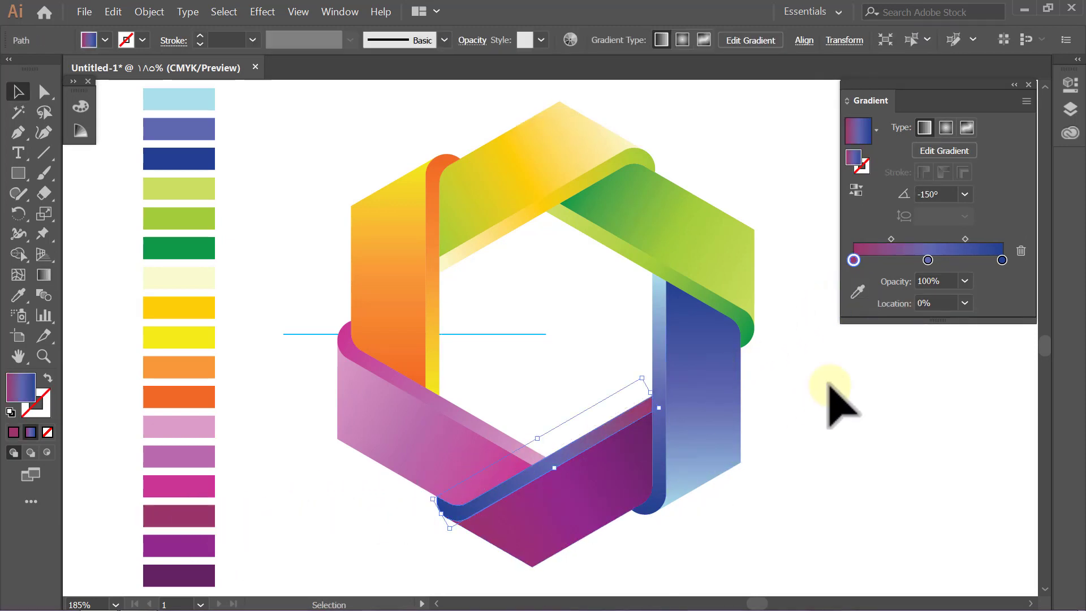
{"action": "left_click", "coordinate": [928, 261]}
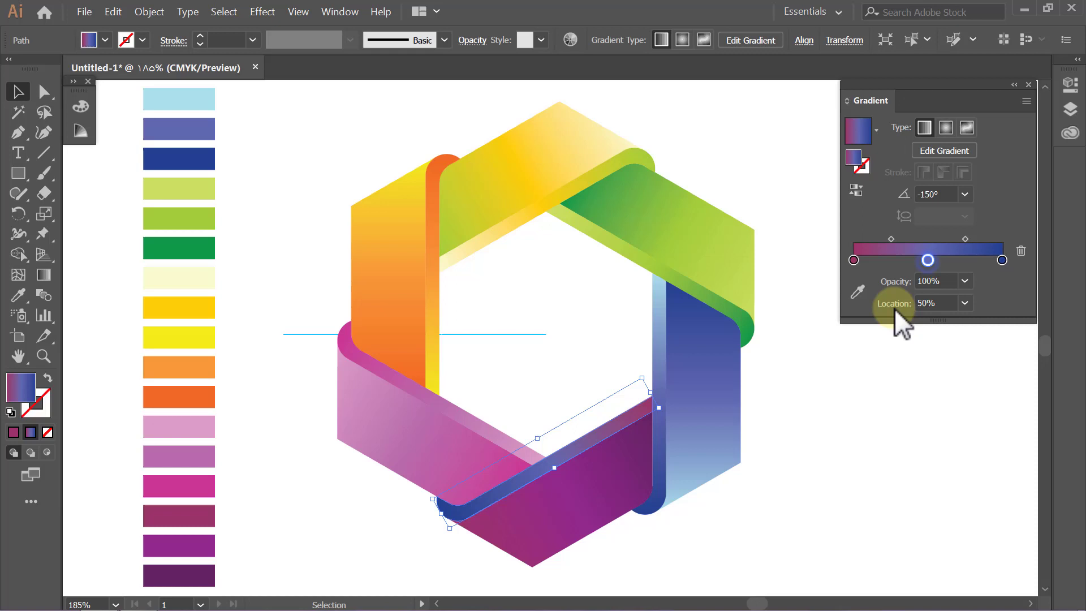
{"action": "left_click", "coordinate": [857, 292]}
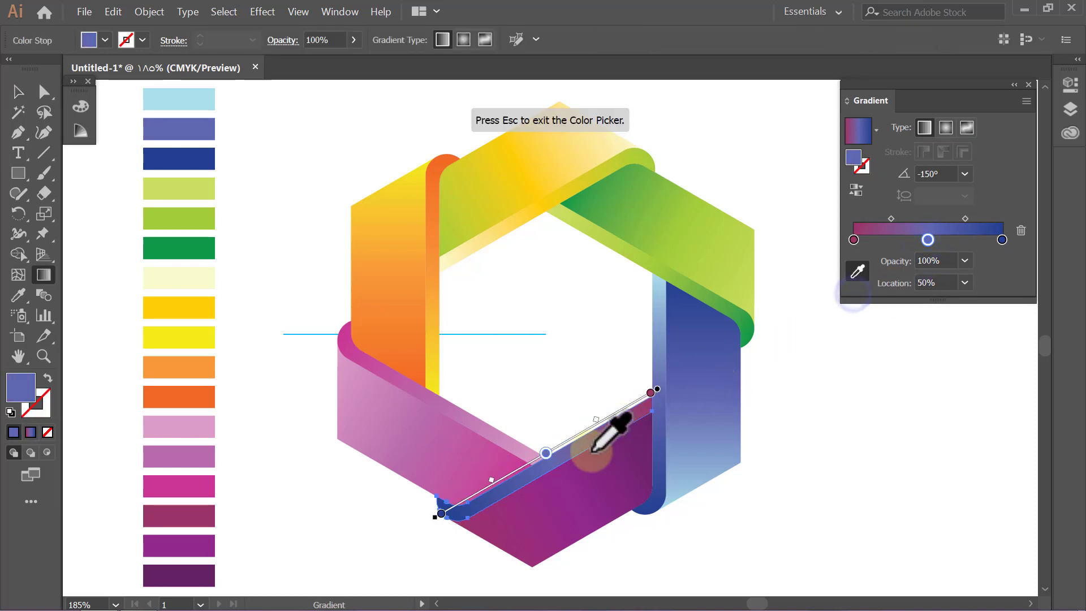
{"action": "left_click", "coordinate": [194, 545]}
{"action": "key", "text": "Escape"}
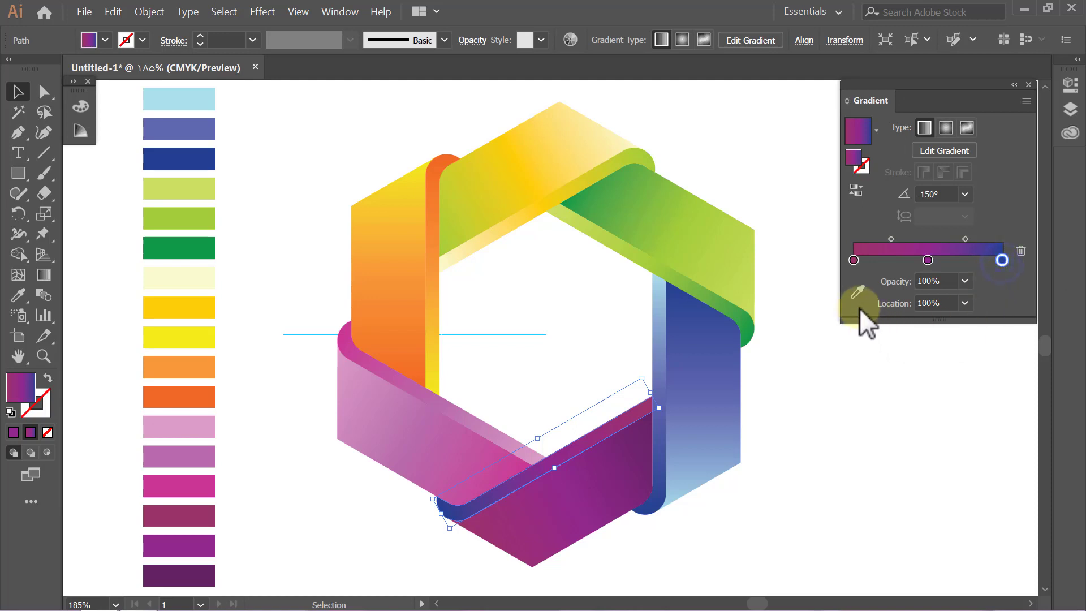
{"action": "left_click", "coordinate": [858, 292]}
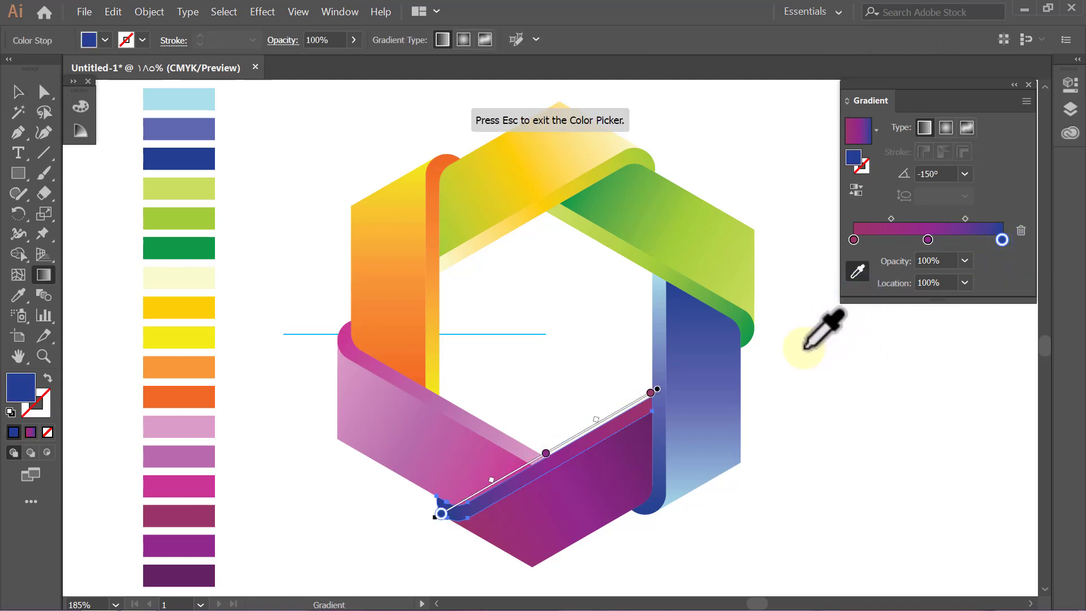
{"action": "left_click", "coordinate": [198, 575]}
{"action": "left_click", "coordinate": [270, 560]}
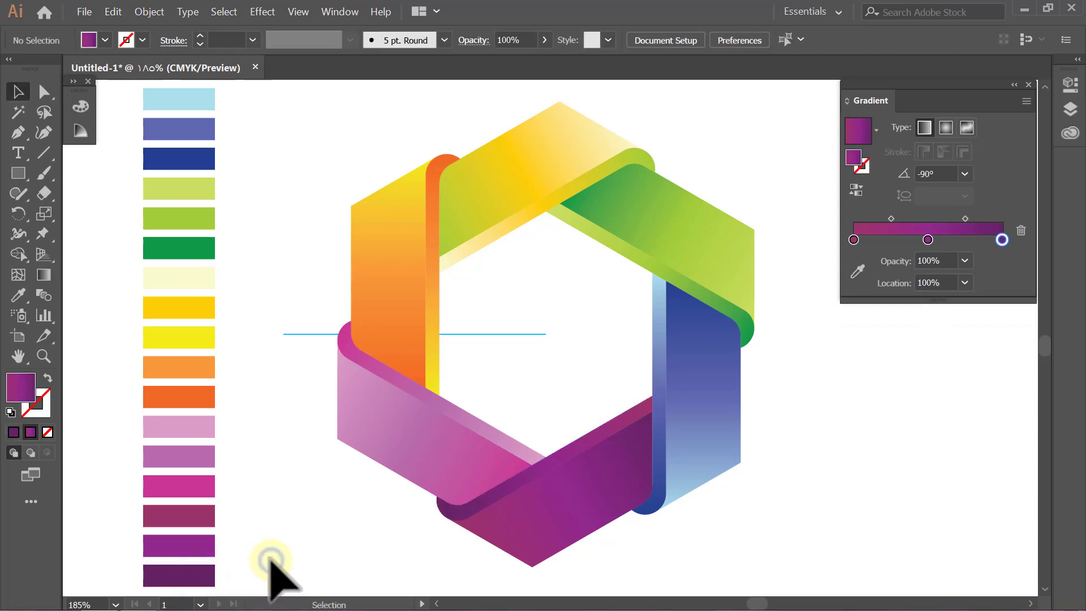
Close the Gradient panel and delete the column of colour swatches on the left.
{"action": "left_click", "coordinate": [1027, 83]}
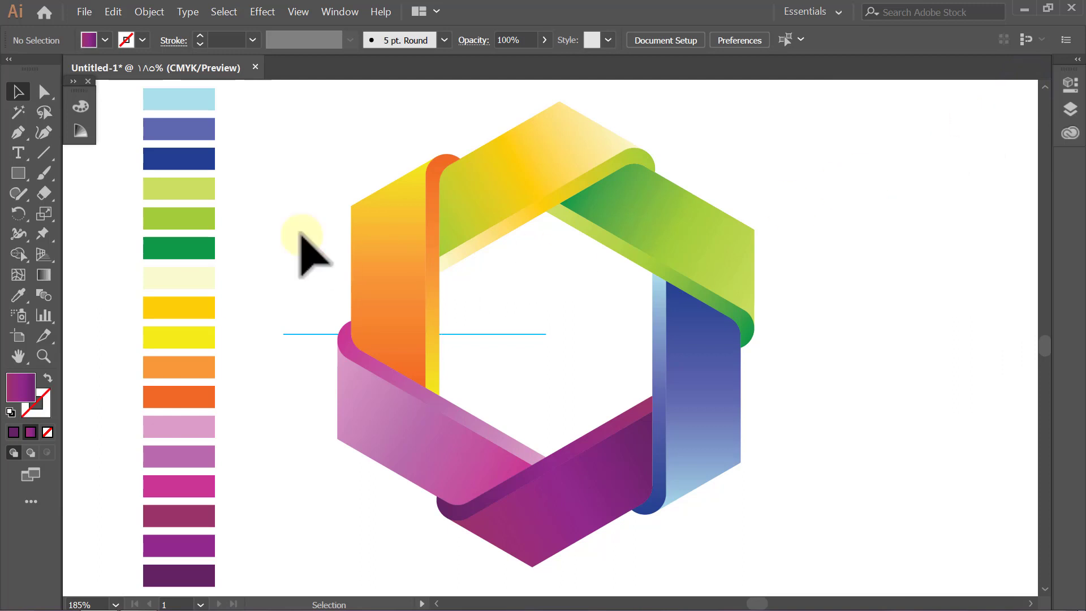
{"action": "mouse_move", "coordinate": [224, 97]}
{"action": "left_mouse_down"}
{"action": "mouse_move", "coordinate": [112, 417]}
{"action": "mouse_move", "coordinate": [111, 589]}
{"action": "left_mouse_up"}
{"action": "key", "text": "Delete"}
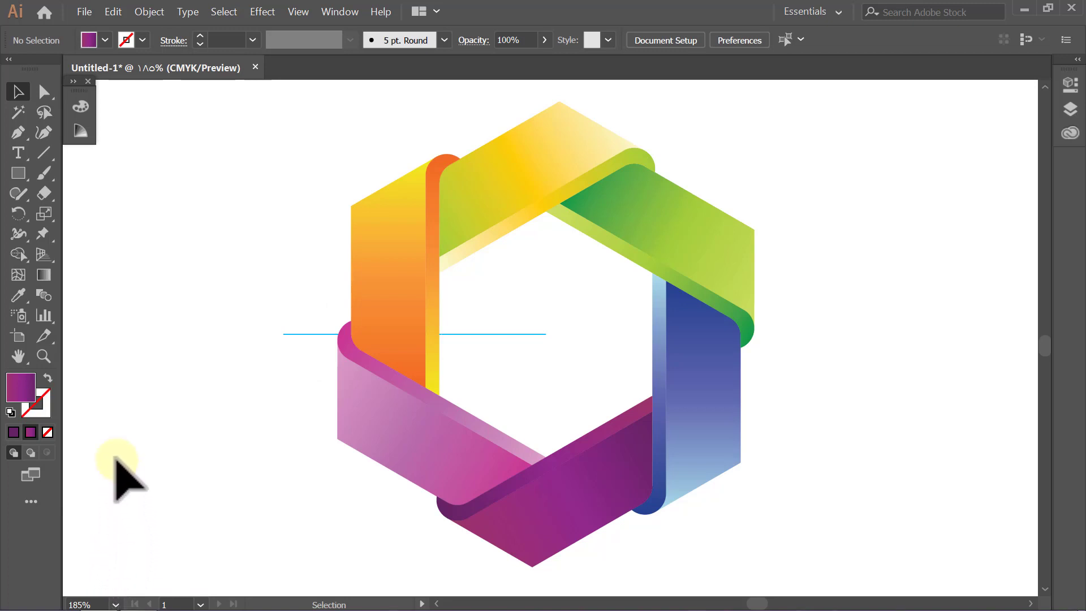
Draw a six-sided polygon of radius 117.5 px at the logo's centre.
{"action": "left_click_drag", "start_coordinate": [27, 175], "coordinate": [78, 228]}
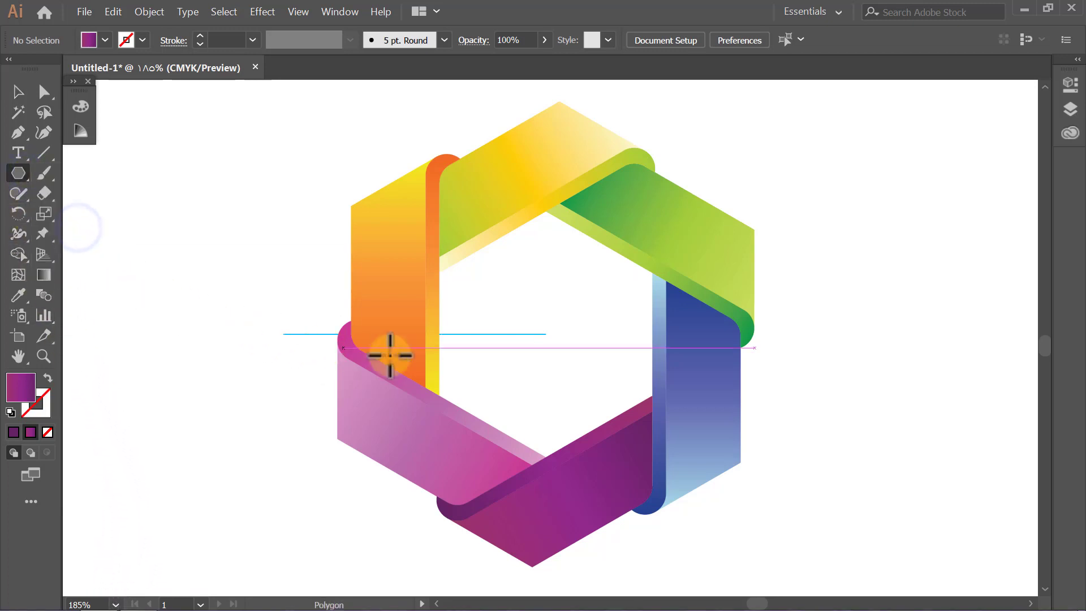
{"action": "left_click", "coordinate": [548, 334]}
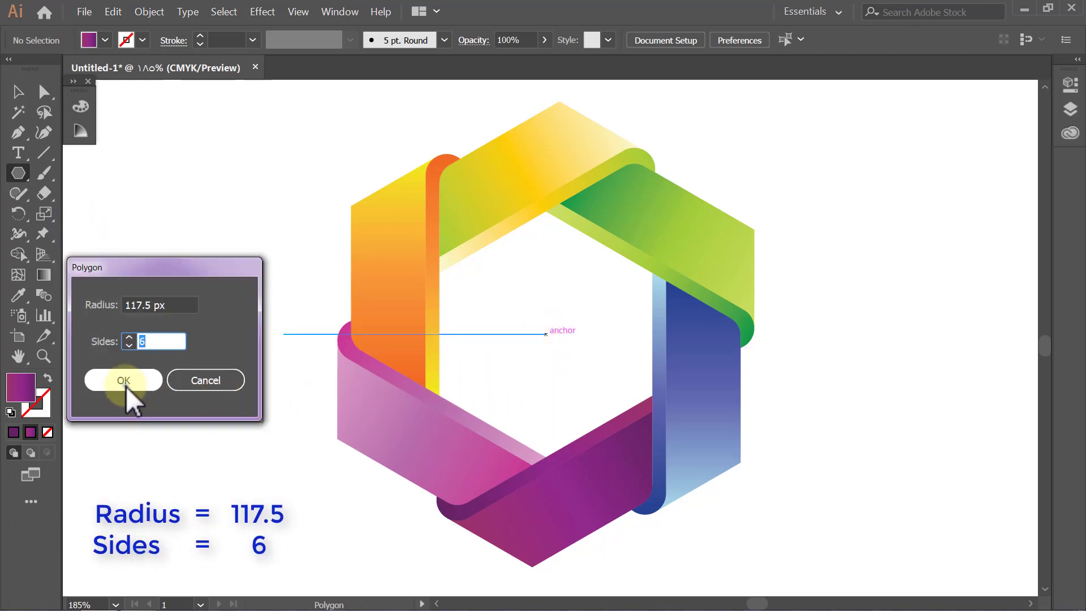
{"action": "left_click", "coordinate": [126, 385]}
{"action": "key", "text": "v"}
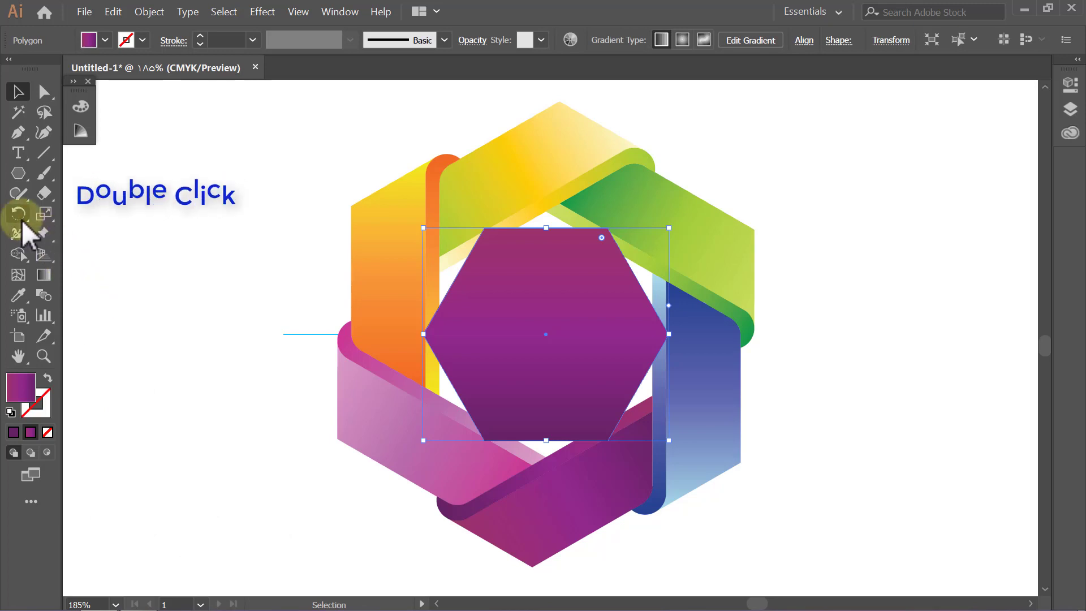
Rotate the new hexagon by 30° with the Rotate tool.
{"action": "double_click", "coordinate": [20, 218]}
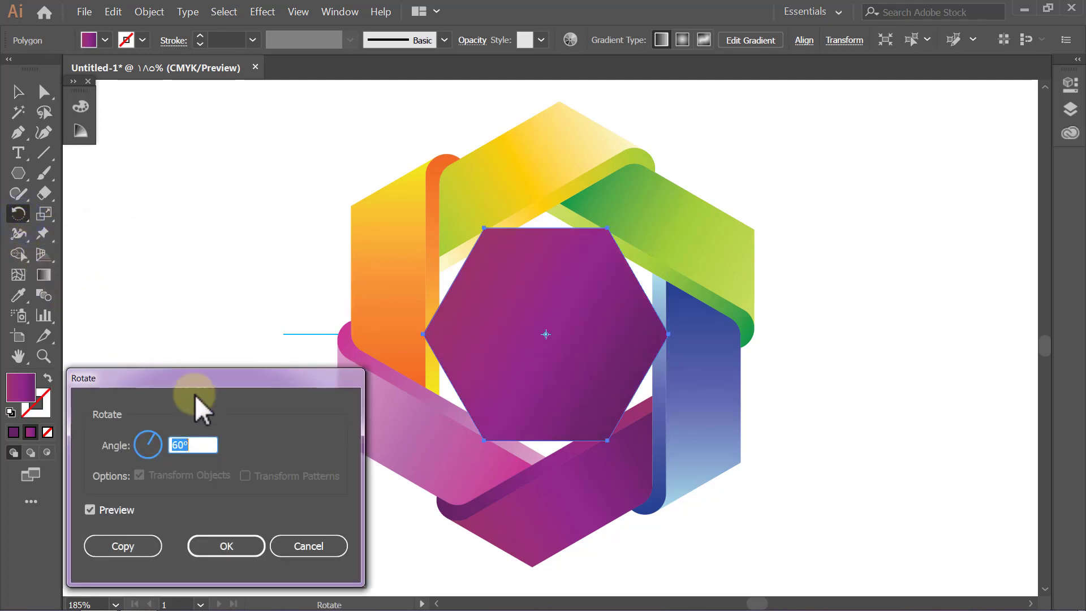
{"action": "type", "text": "30"}
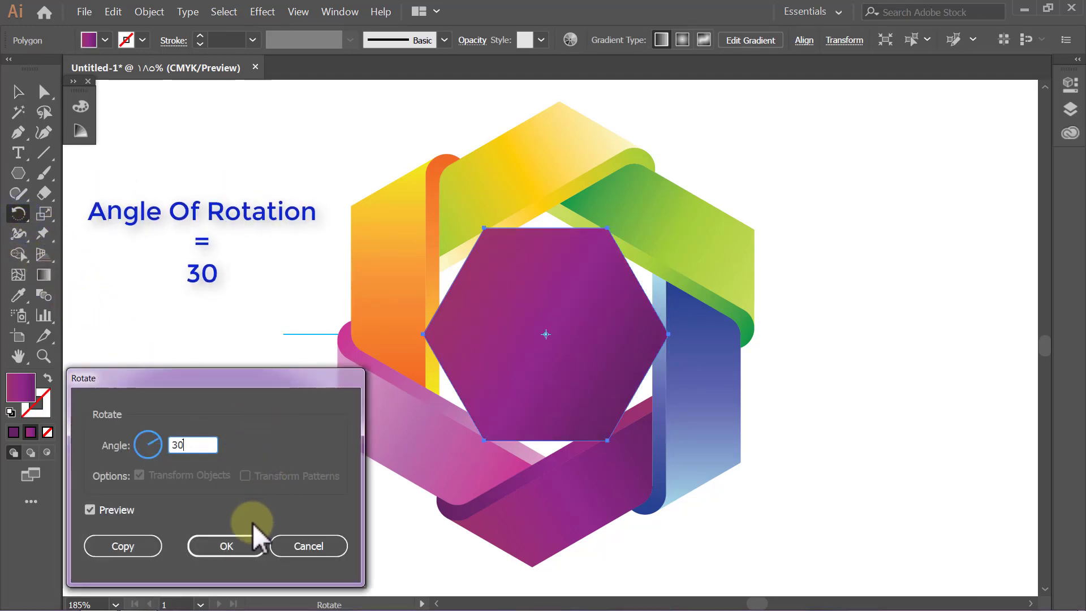
{"action": "left_click", "coordinate": [233, 542]}
Fill the central hexagon with white and show the Color panel in RGB.
{"action": "key", "text": "v"}
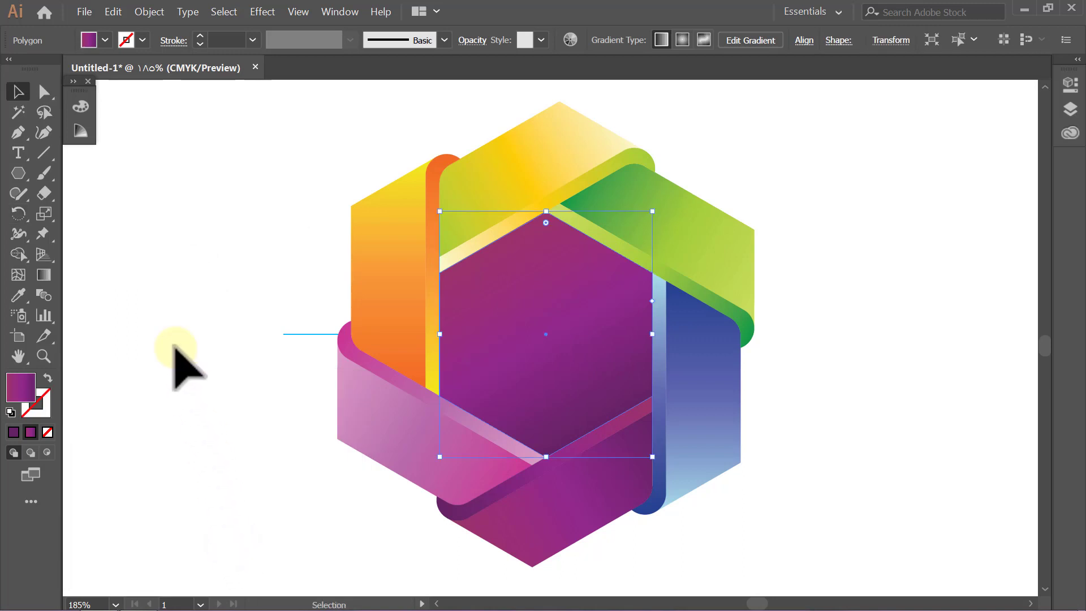
{"action": "left_click", "coordinate": [81, 106]}
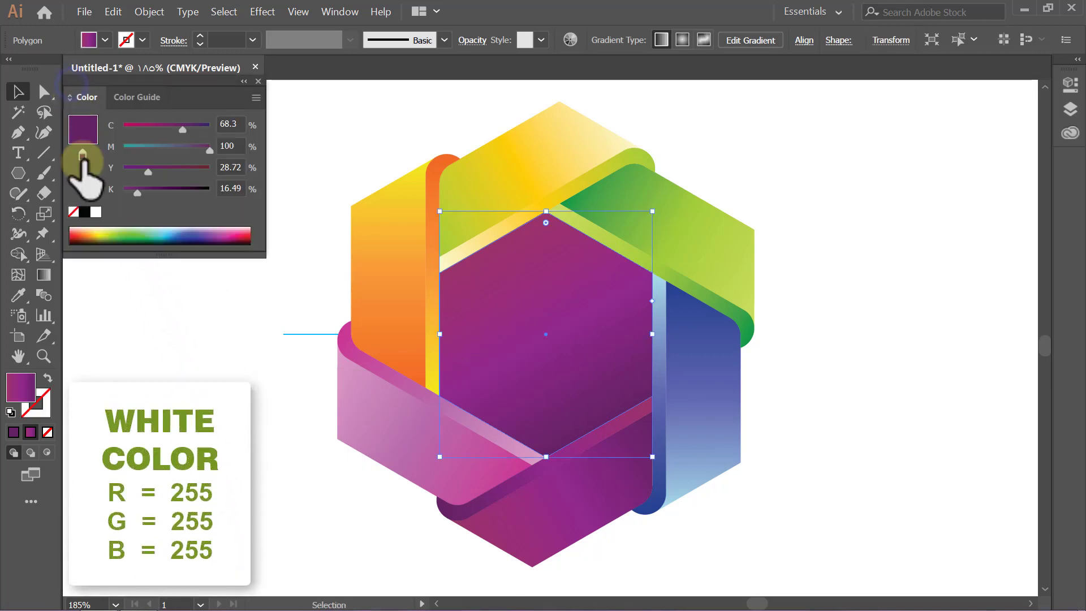
{"action": "left_click", "coordinate": [95, 212]}
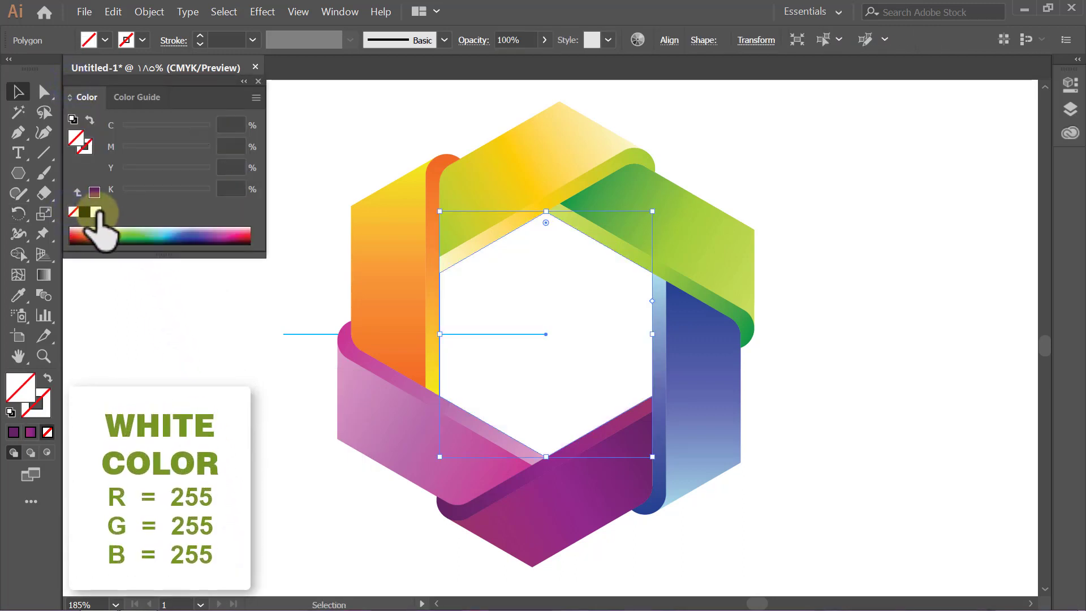
{"action": "left_click", "coordinate": [256, 99]}
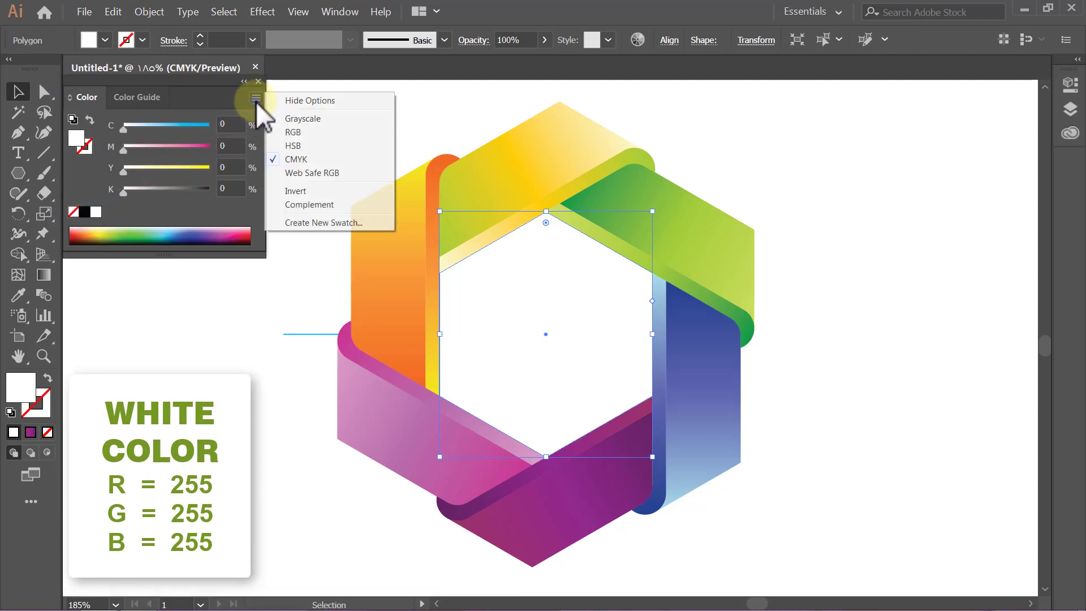
{"action": "left_click", "coordinate": [290, 134]}
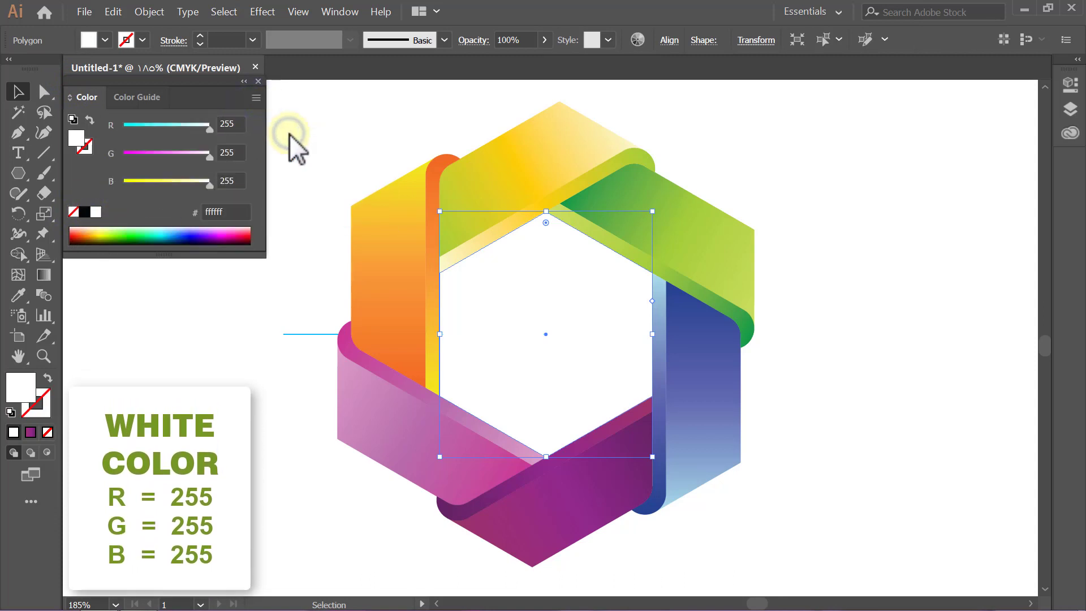
{"action": "left_click", "coordinate": [244, 81]}
Delete the stray thin line to the left of the logo.
{"action": "left_click", "coordinate": [260, 113]}
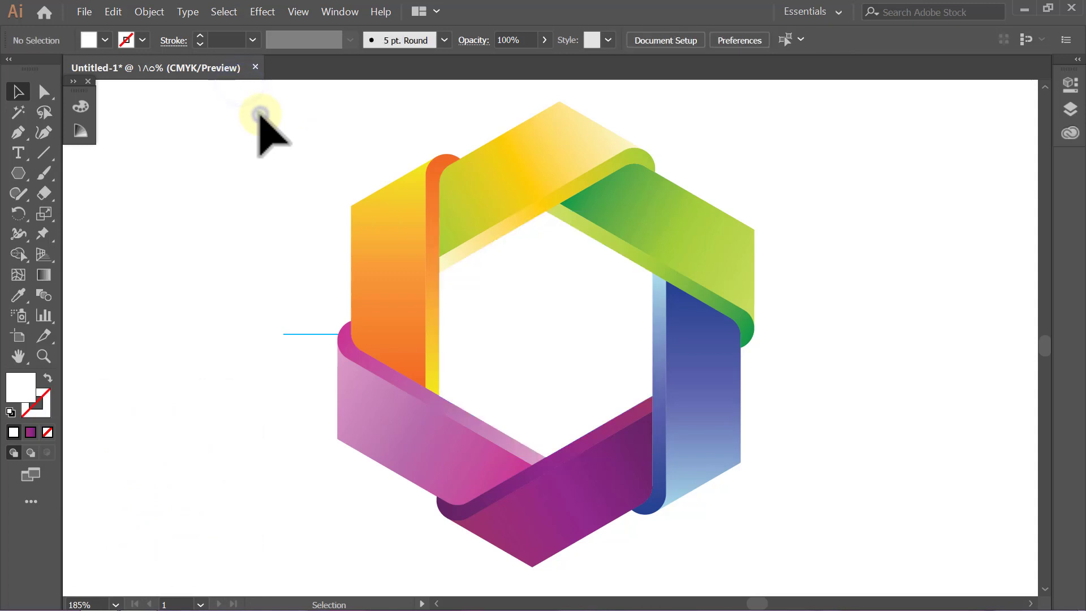
{"action": "left_click", "coordinate": [299, 333]}
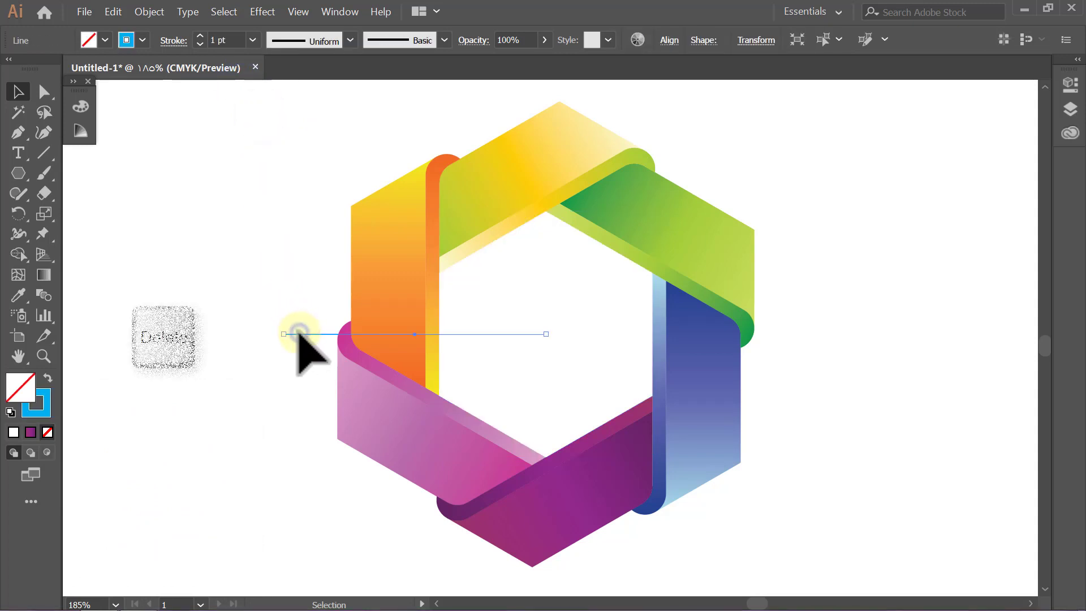
{"action": "key", "text": "Delete"}
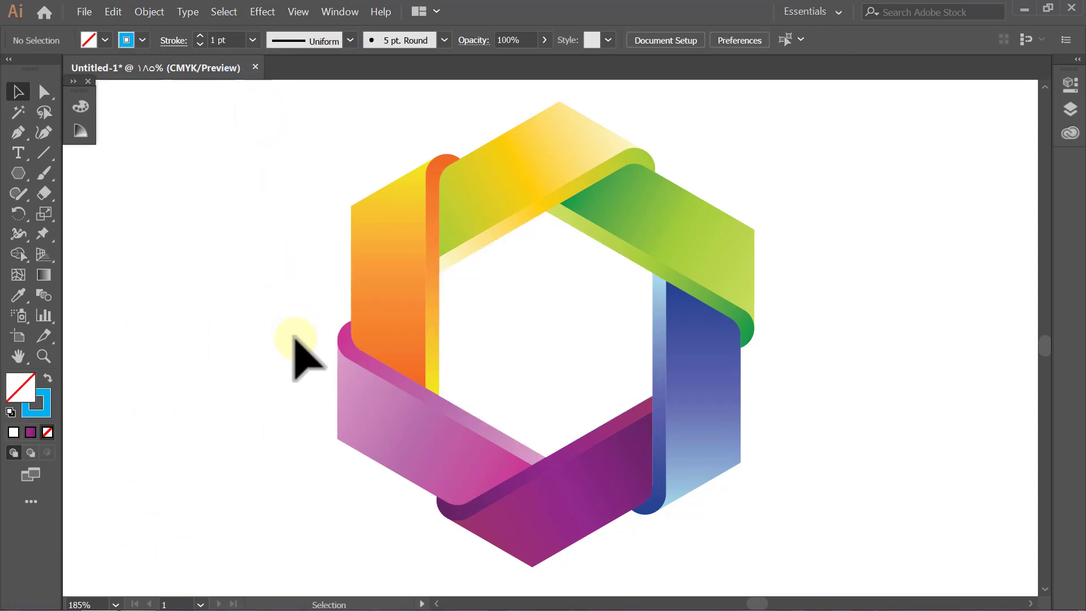
Marquee-select every piece of the hexagon ribbon and group them with Object > Group.
{"action": "left_click_drag", "start_coordinate": [820, 119], "coordinate": [257, 544]}
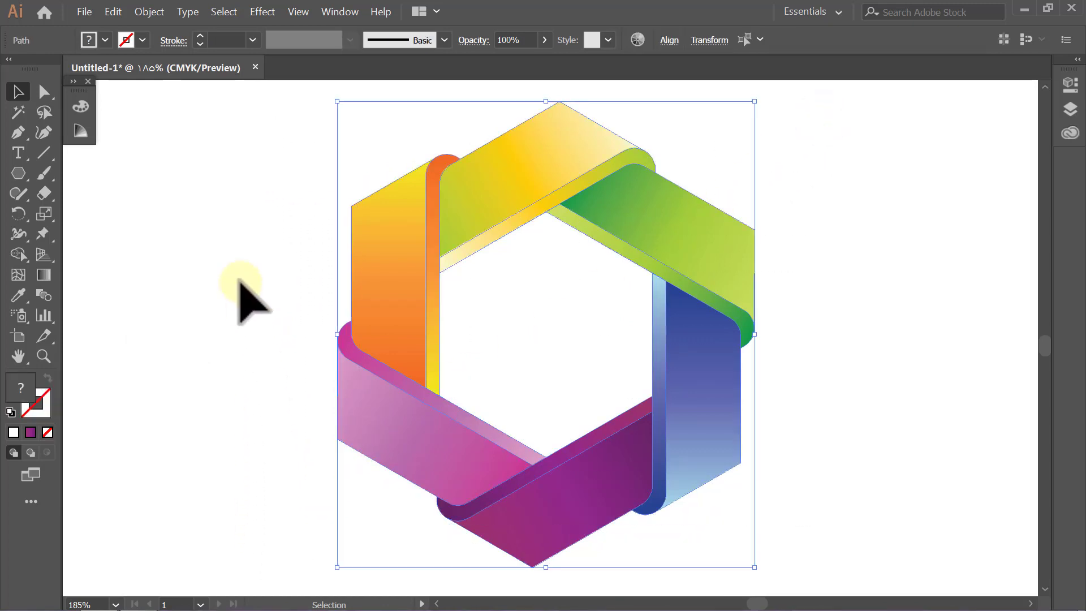
{"action": "left_click", "coordinate": [161, 19]}
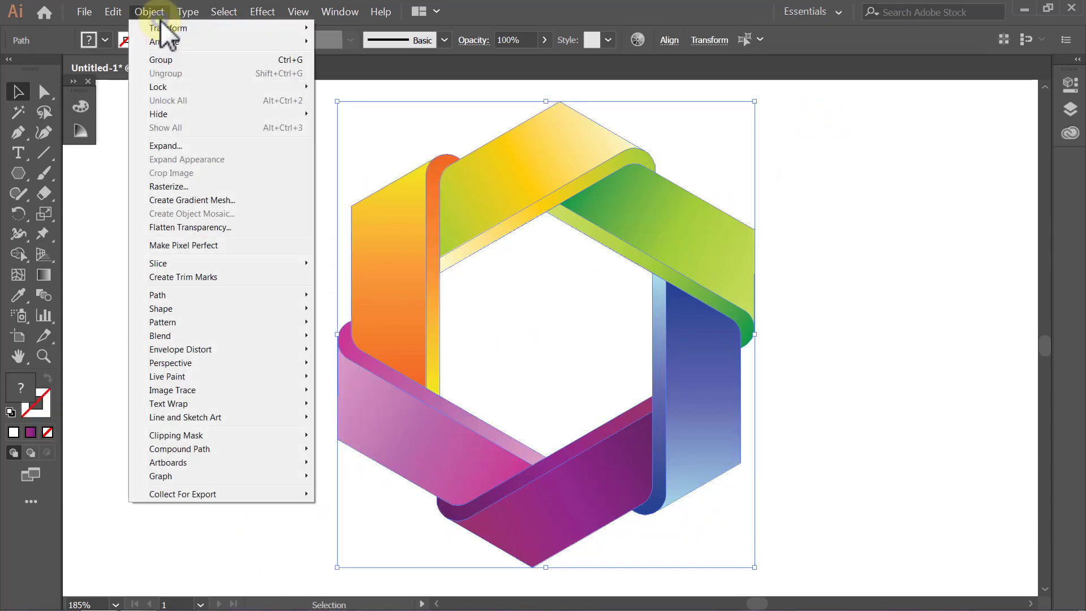
{"action": "left_click", "coordinate": [181, 63]}
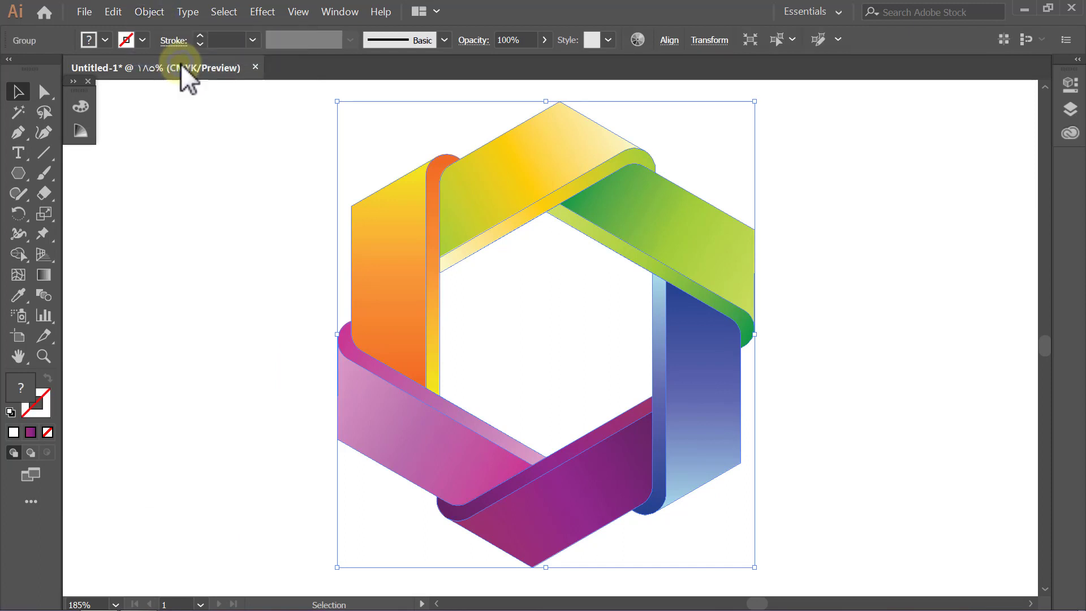
{"action": "left_click", "coordinate": [196, 173]}
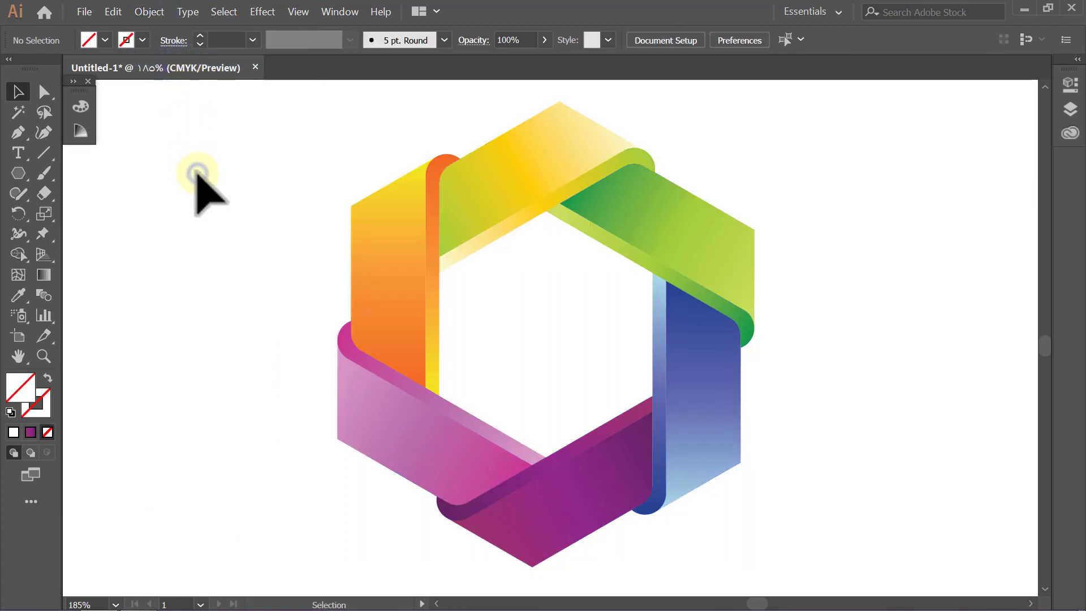
Type a letter S left of the logo and set it in Swis721 Blk BT at 185 pt.
{"action": "left_click", "coordinate": [18, 153]}
{"action": "left_click", "coordinate": [208, 286]}
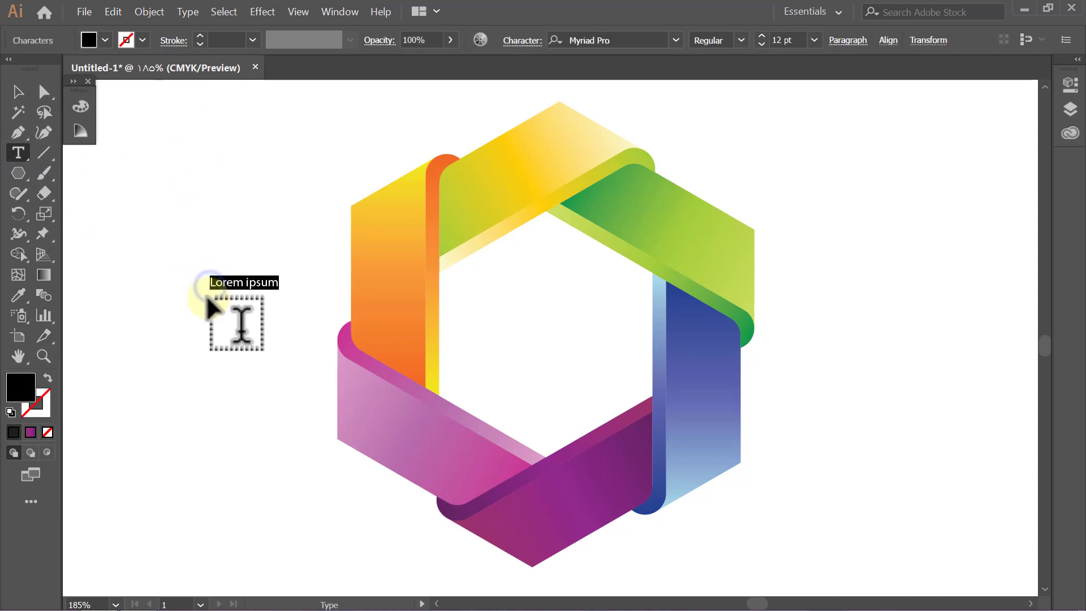
{"action": "type", "text": "s"}
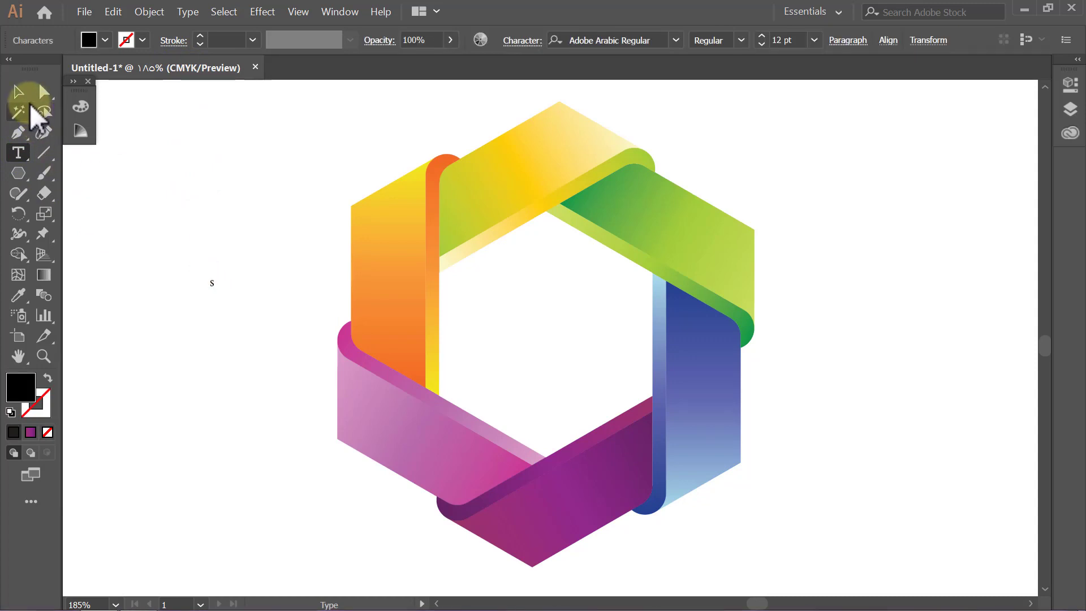
{"action": "left_click", "coordinate": [21, 94]}
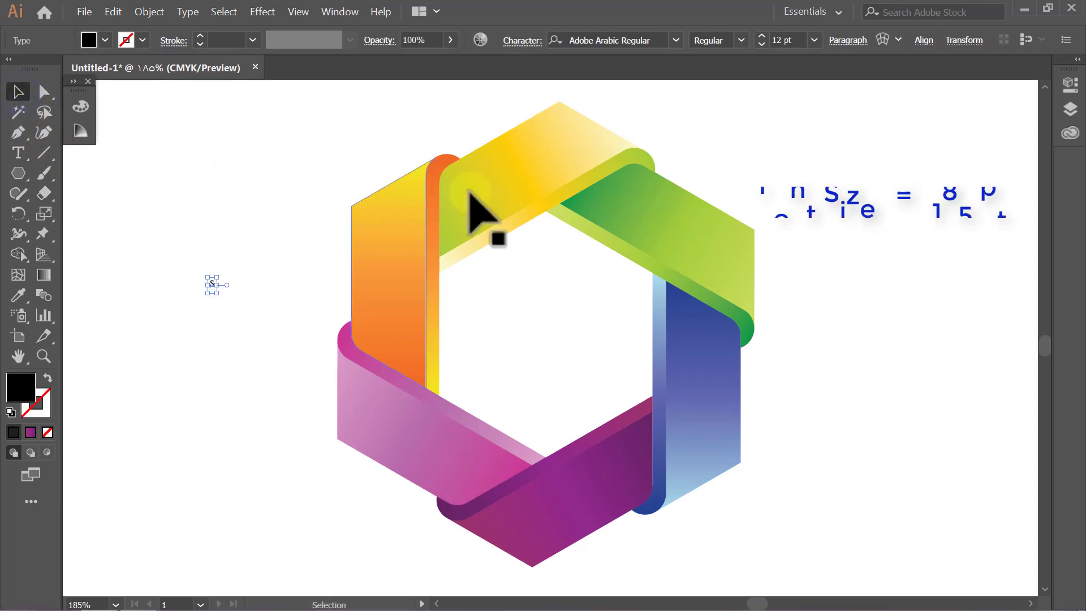
{"action": "double_click", "coordinate": [797, 40]}
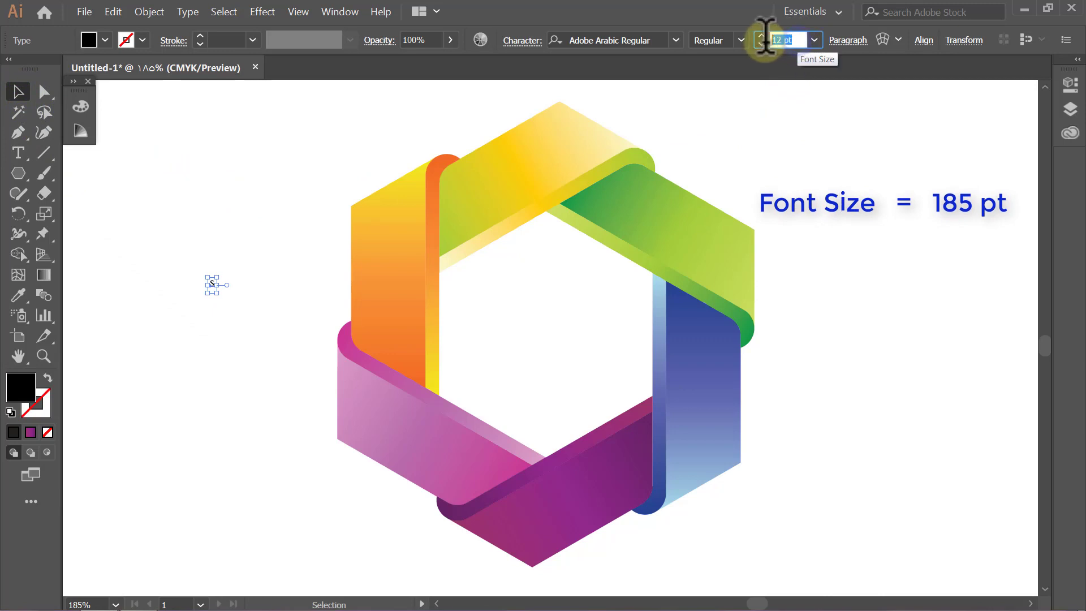
{"action": "type", "text": "185"}
{"action": "key", "text": "Return"}
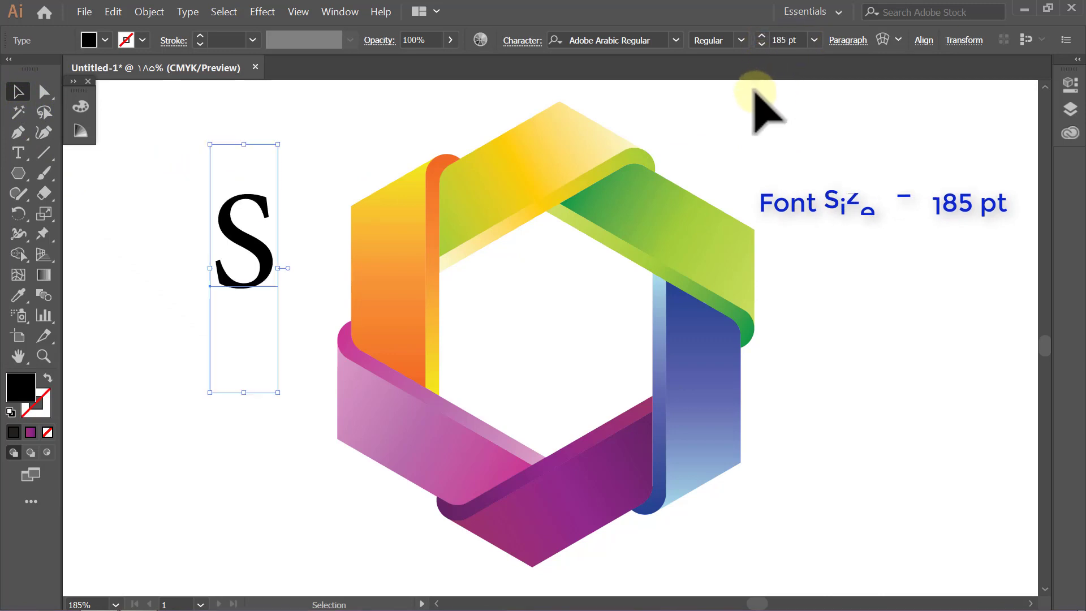
{"action": "left_click", "coordinate": [676, 40]}
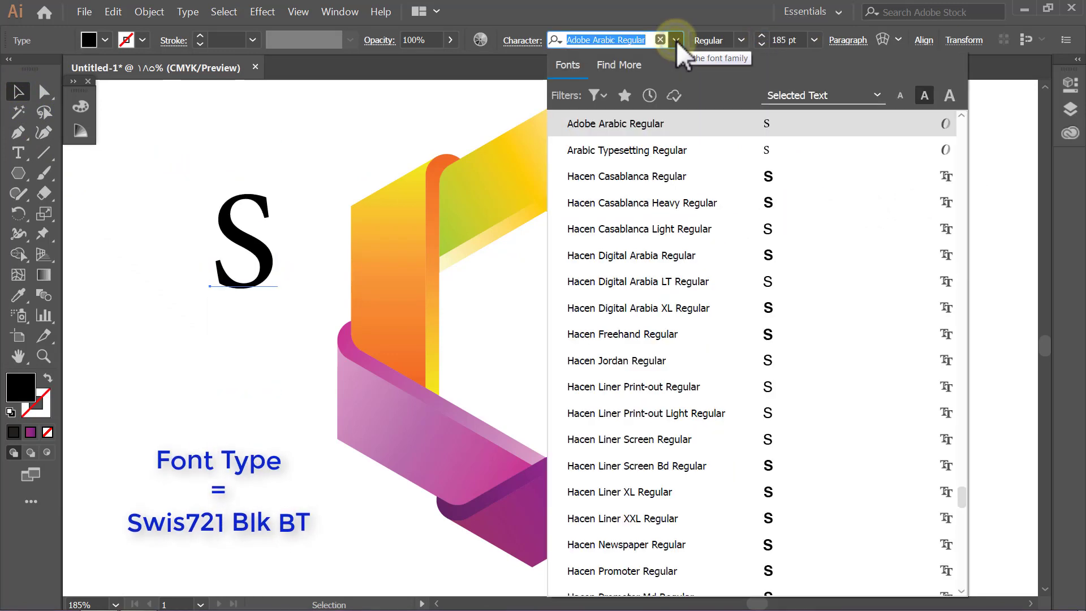
{"action": "type", "text": "swis"}
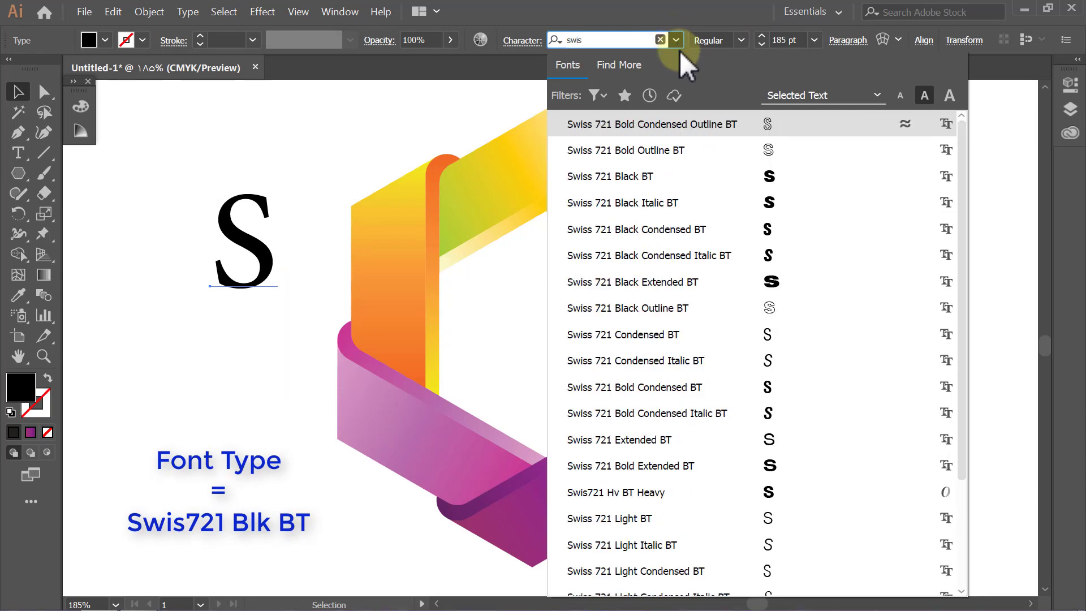
{"action": "left_click", "coordinate": [669, 176]}
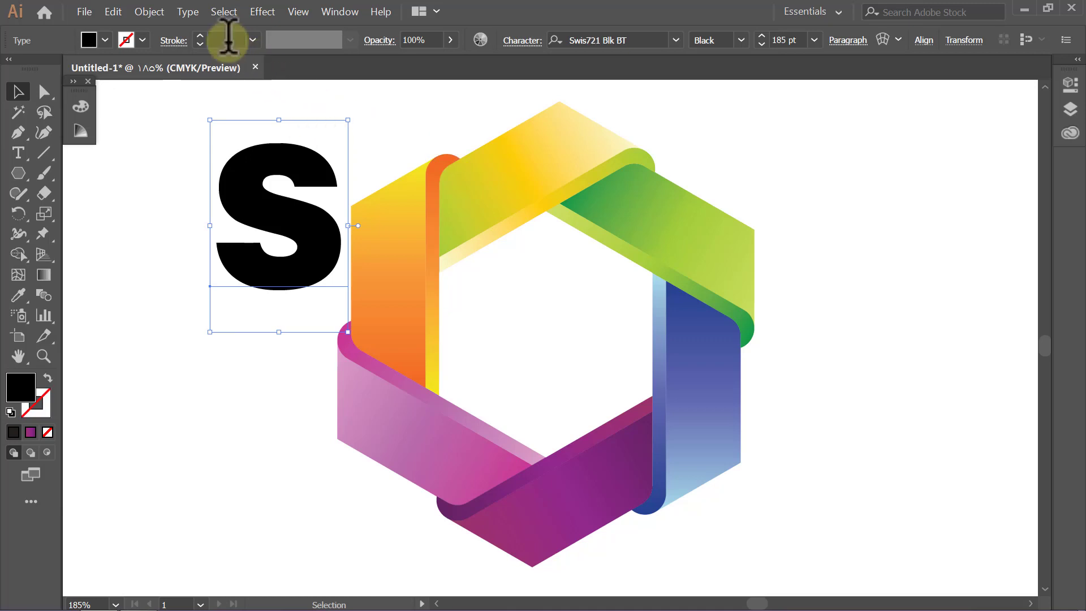
Convert the S to outlines and fill it pure black (R 0, G 0, B 0).
{"action": "left_click", "coordinate": [188, 12]}
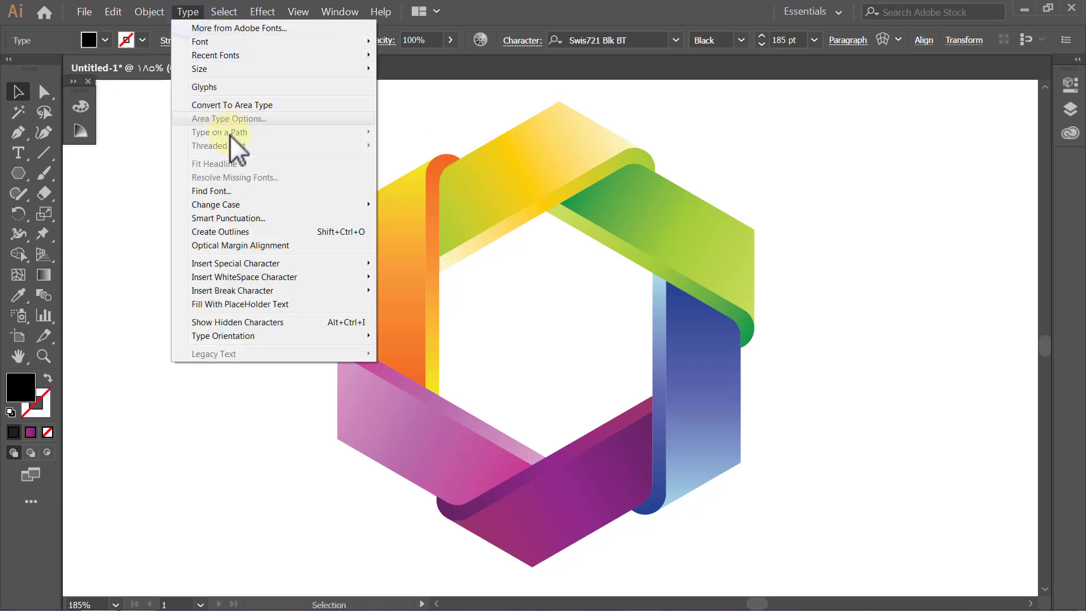
{"action": "left_click", "coordinate": [258, 230]}
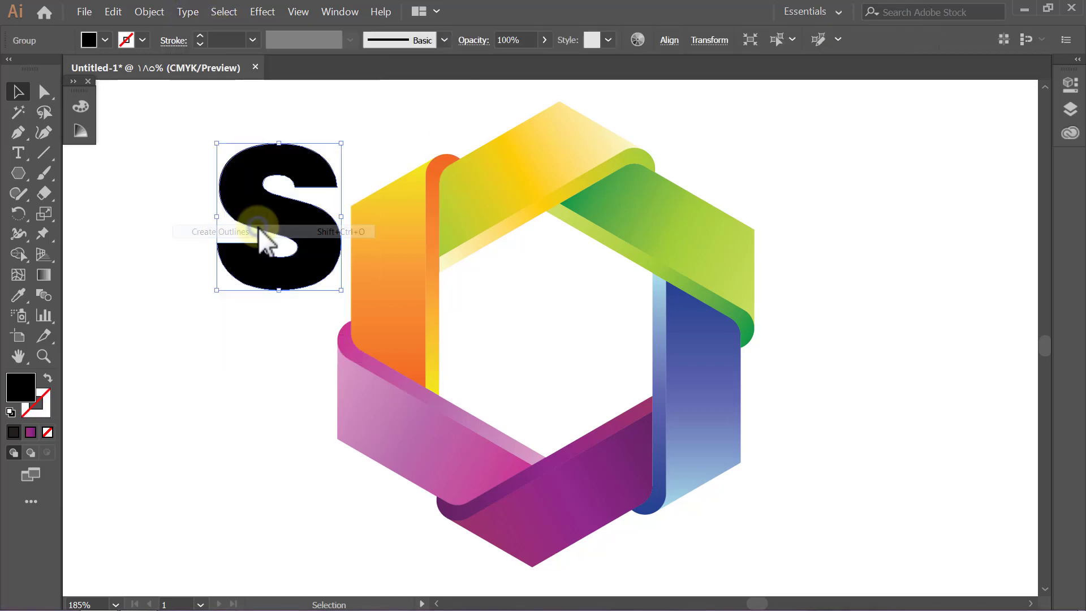
{"action": "left_click", "coordinate": [80, 106]}
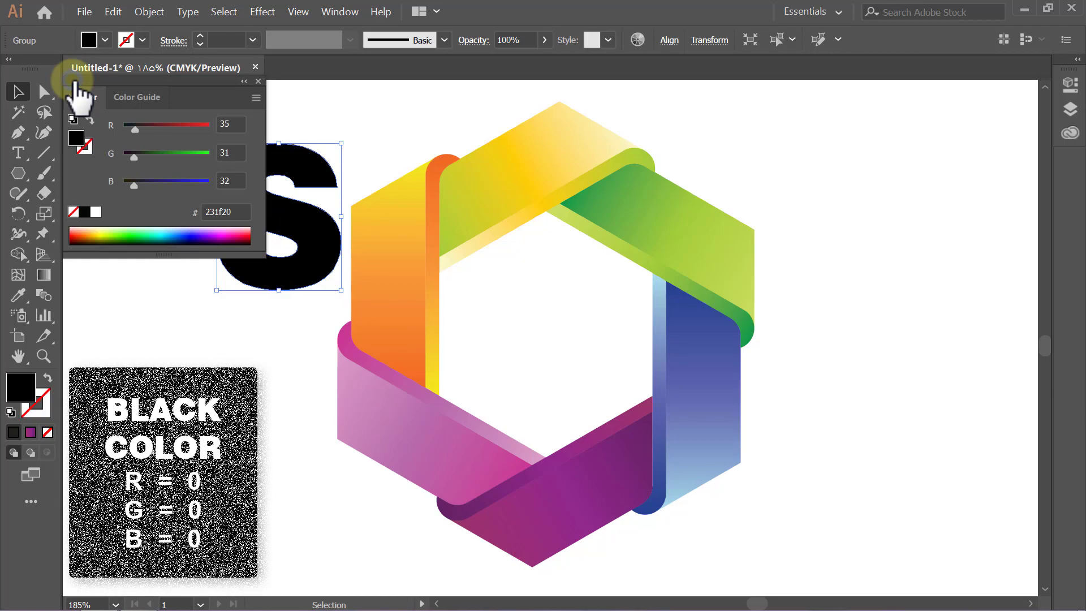
{"action": "left_click", "coordinate": [233, 124]}
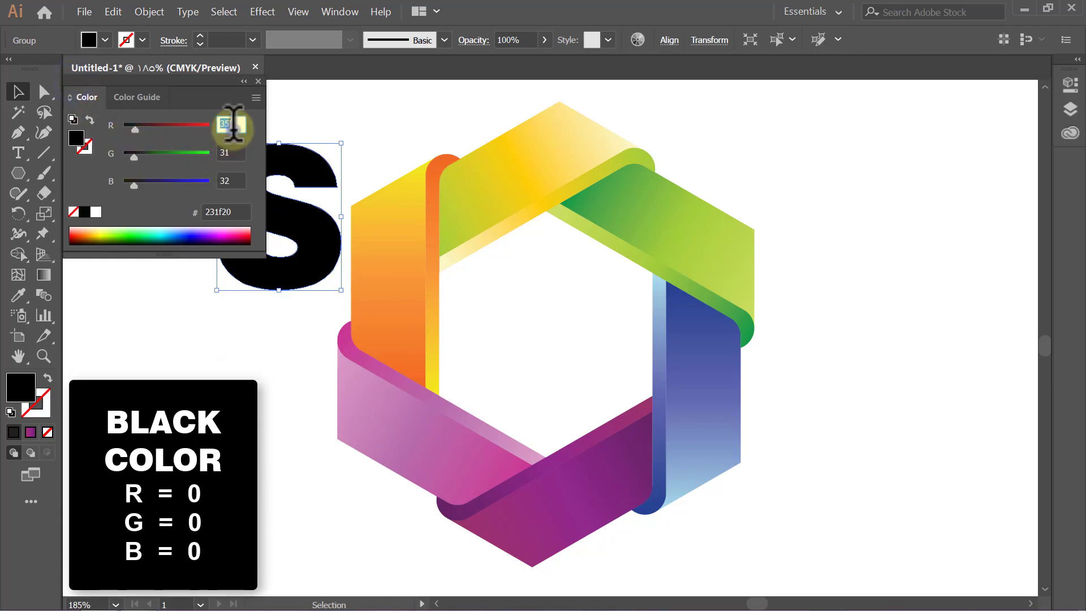
{"action": "type", "text": "0"}
{"action": "key", "text": "Return"}
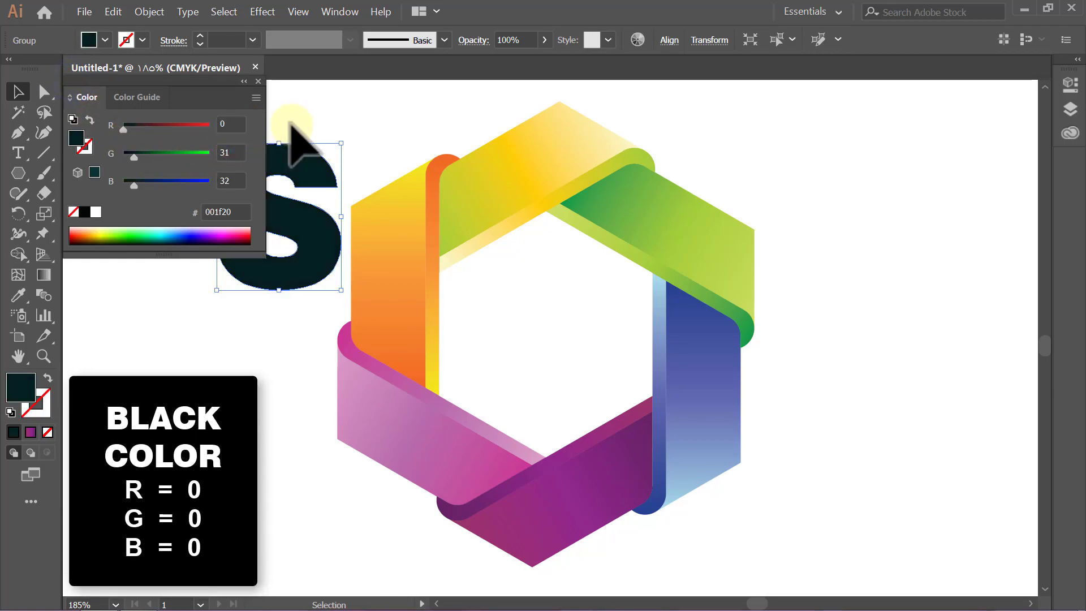
{"action": "left_click", "coordinate": [240, 153]}
{"action": "type", "text": "0"}
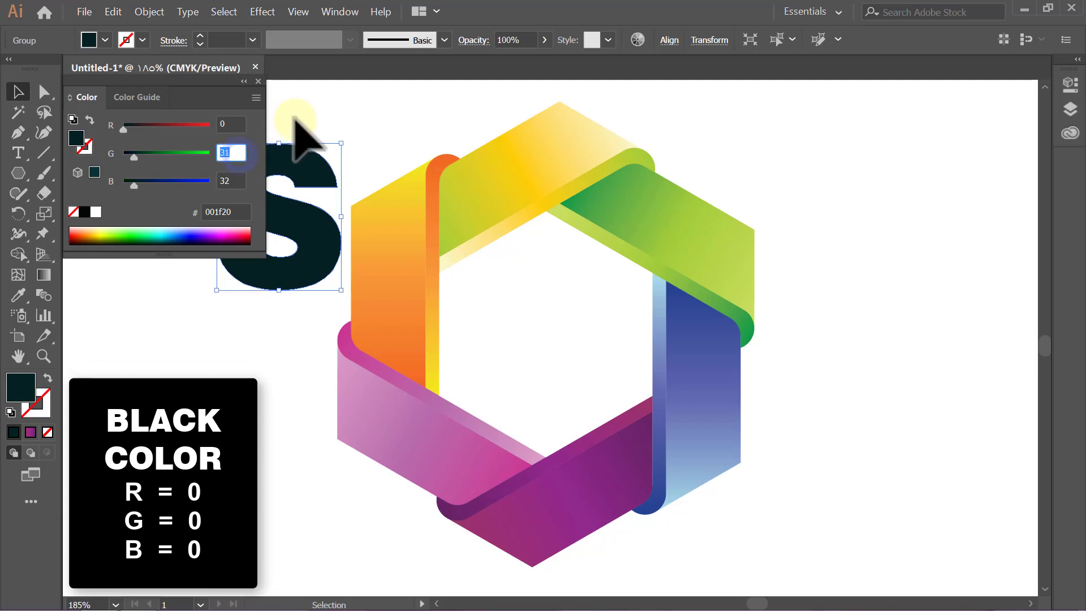
{"action": "key", "text": "Return"}
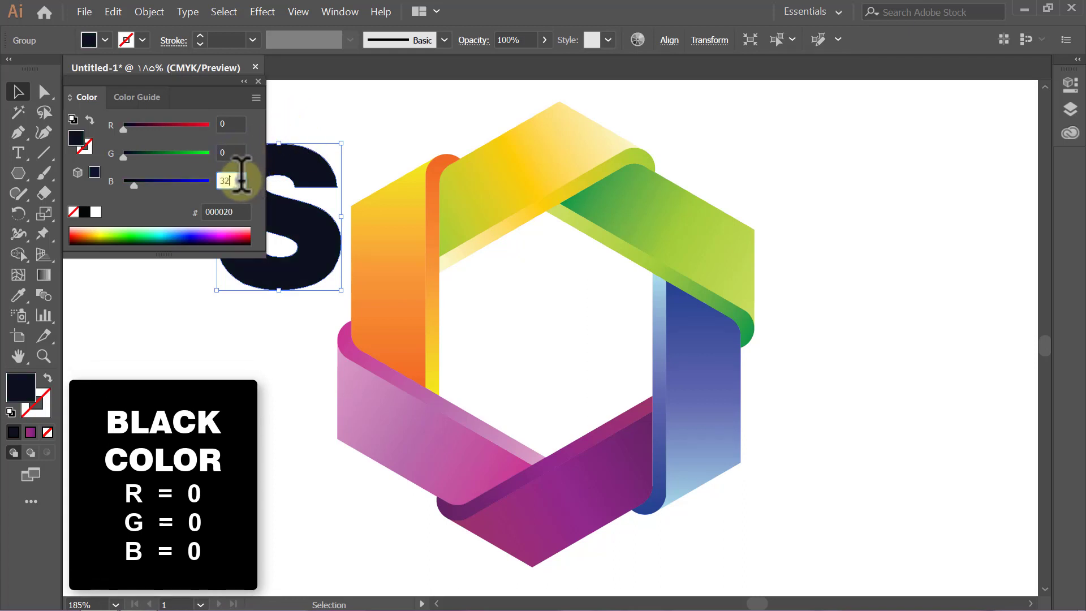
{"action": "type", "text": "0"}
{"action": "key", "text": "Return"}
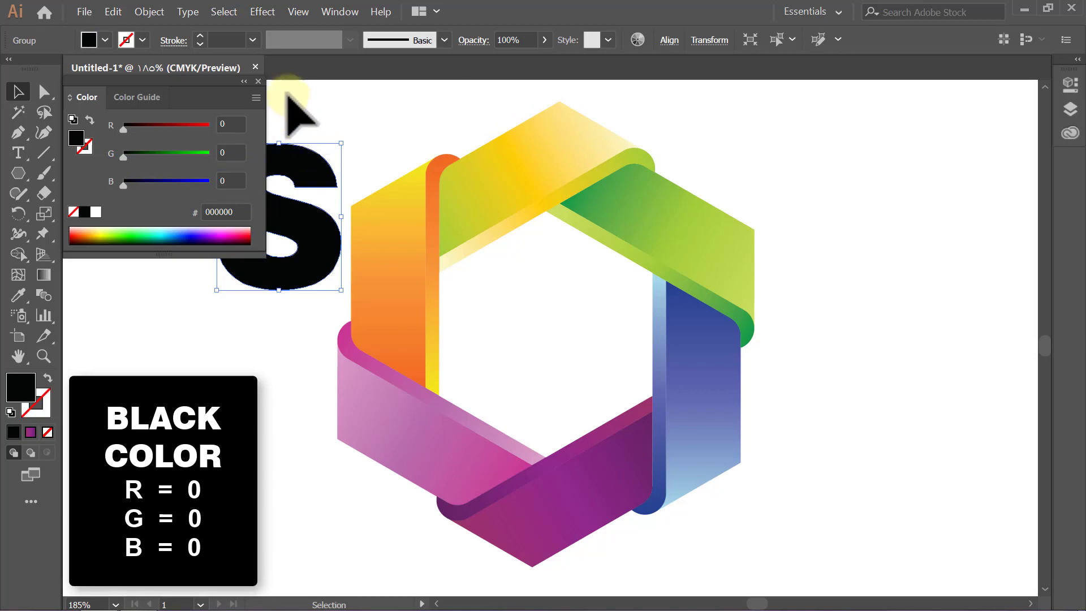
{"action": "left_click", "coordinate": [258, 81]}
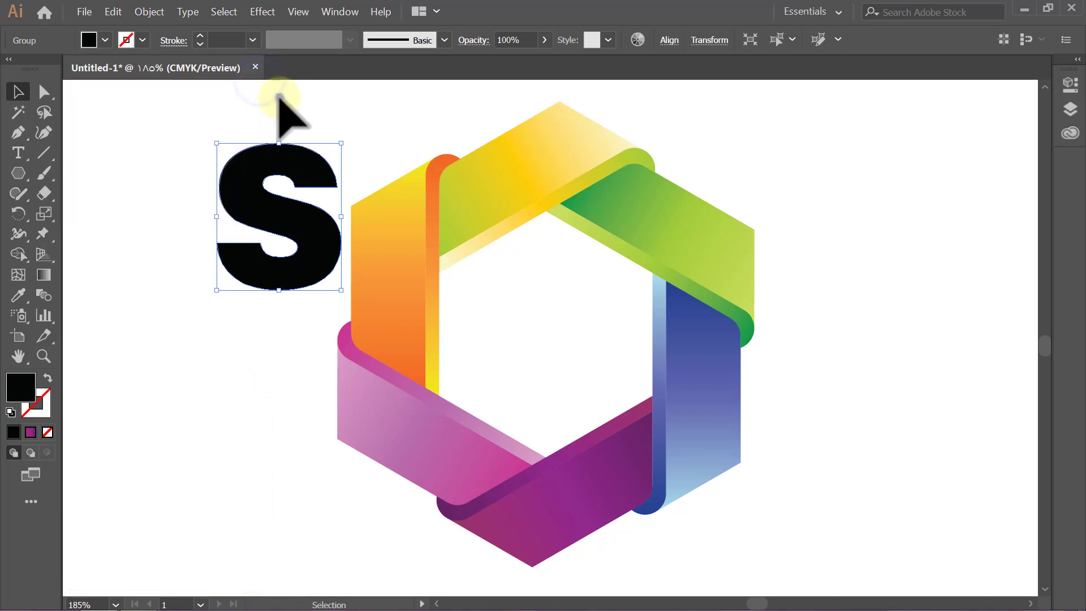
Align the S and the hexagon on both horizontal and vertical centres, relative to the selection.
{"action": "left_click", "coordinate": [279, 96]}
{"action": "left_click", "coordinate": [253, 180], "text": "shift"}
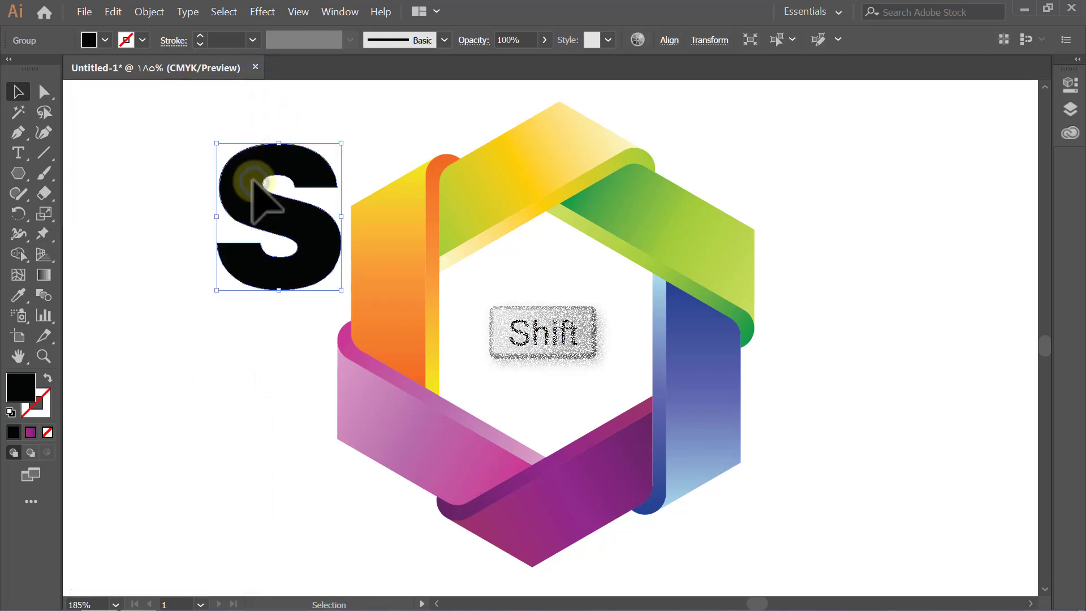
{"action": "left_click", "coordinate": [409, 218], "text": "shift"}
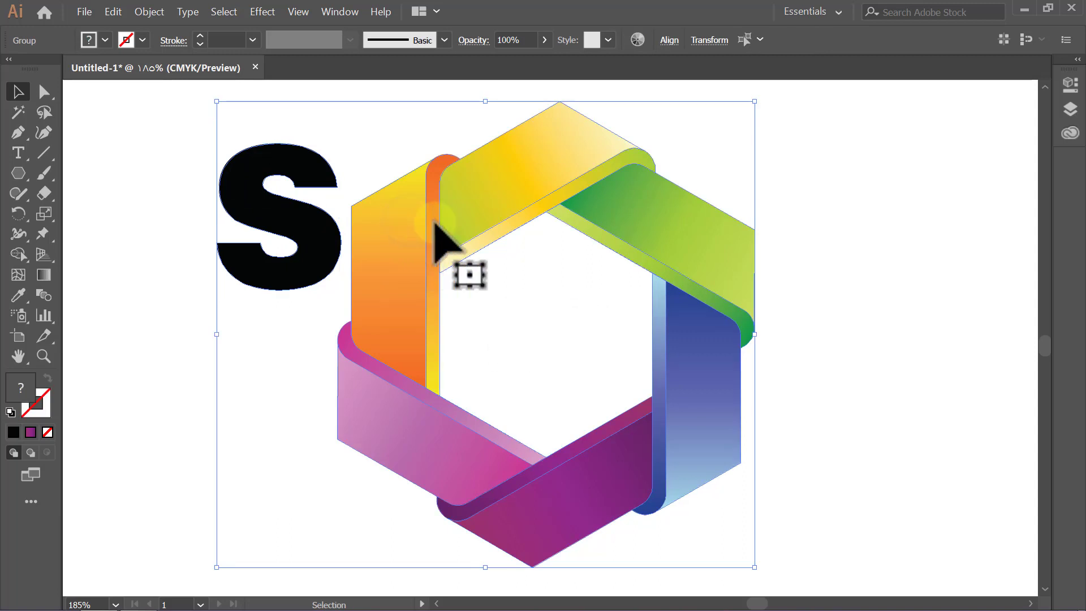
{"action": "left_click", "coordinate": [669, 40]}
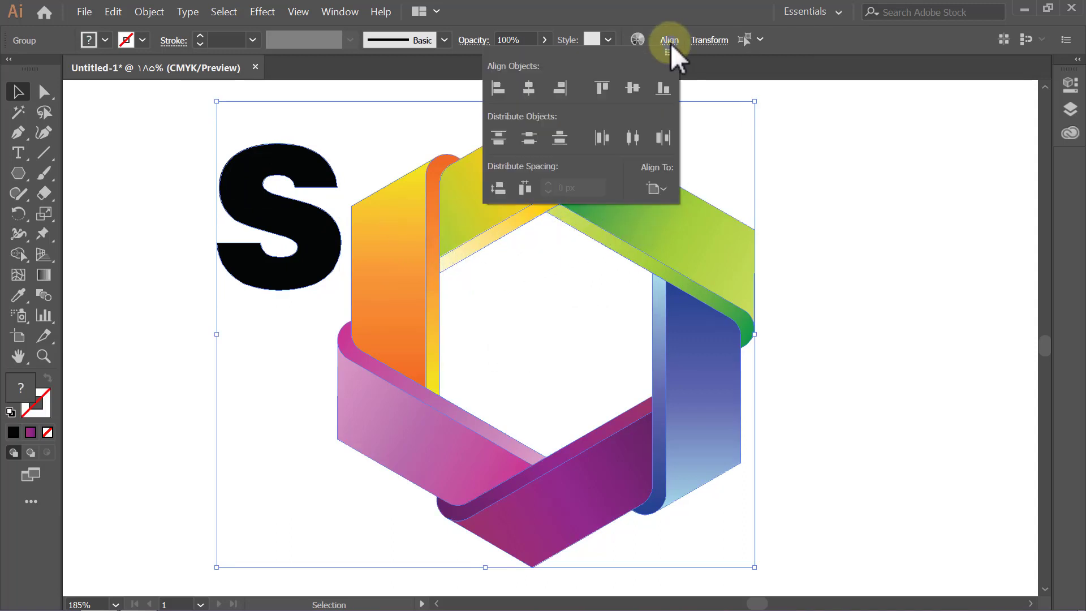
{"action": "left_click", "coordinate": [663, 186]}
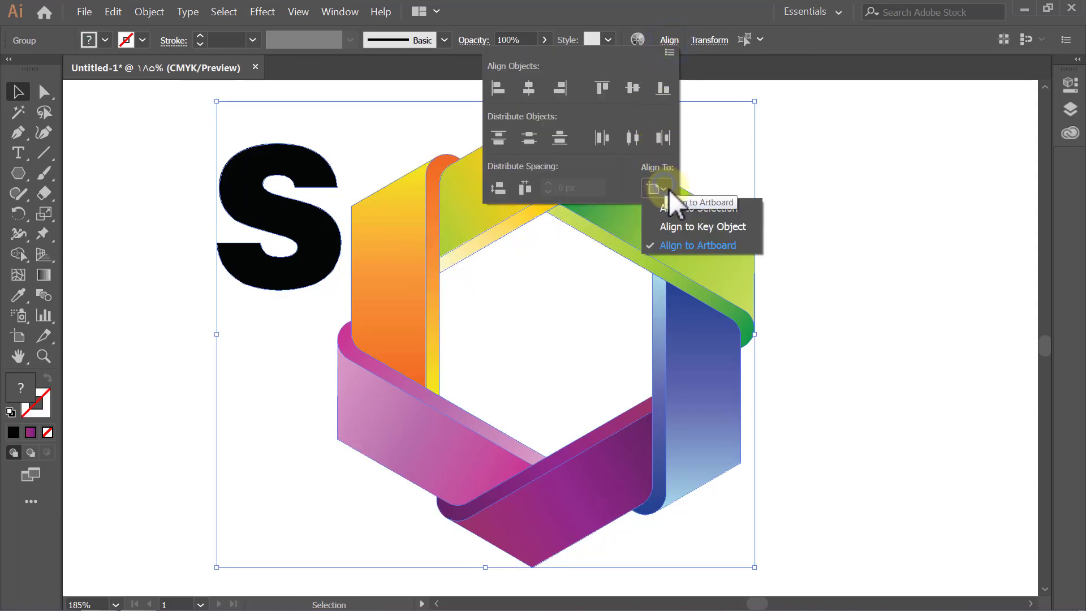
{"action": "left_click", "coordinate": [691, 208]}
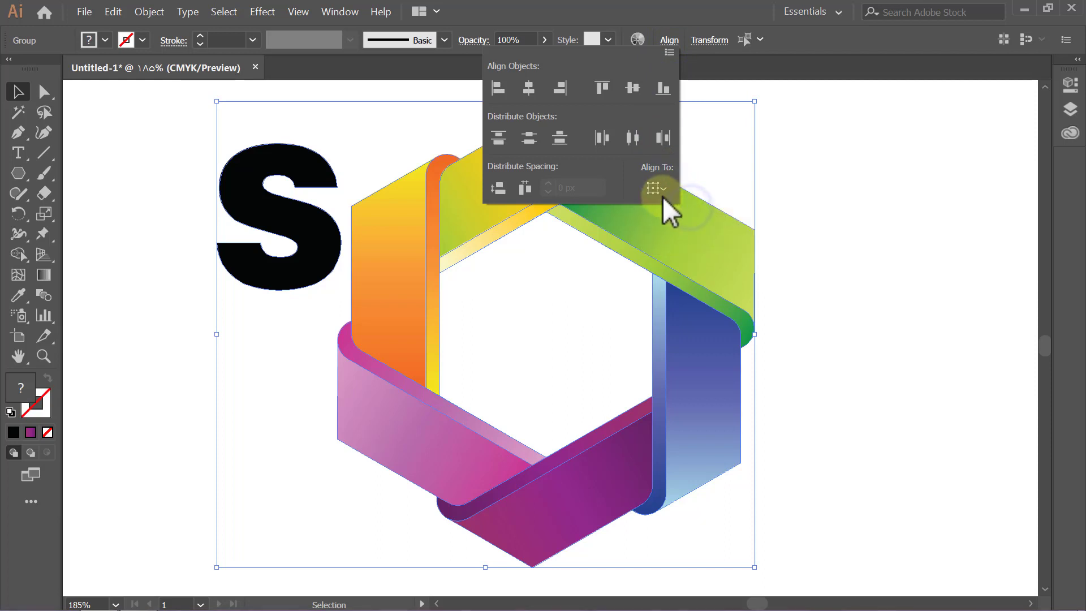
{"action": "left_click", "coordinate": [528, 90]}
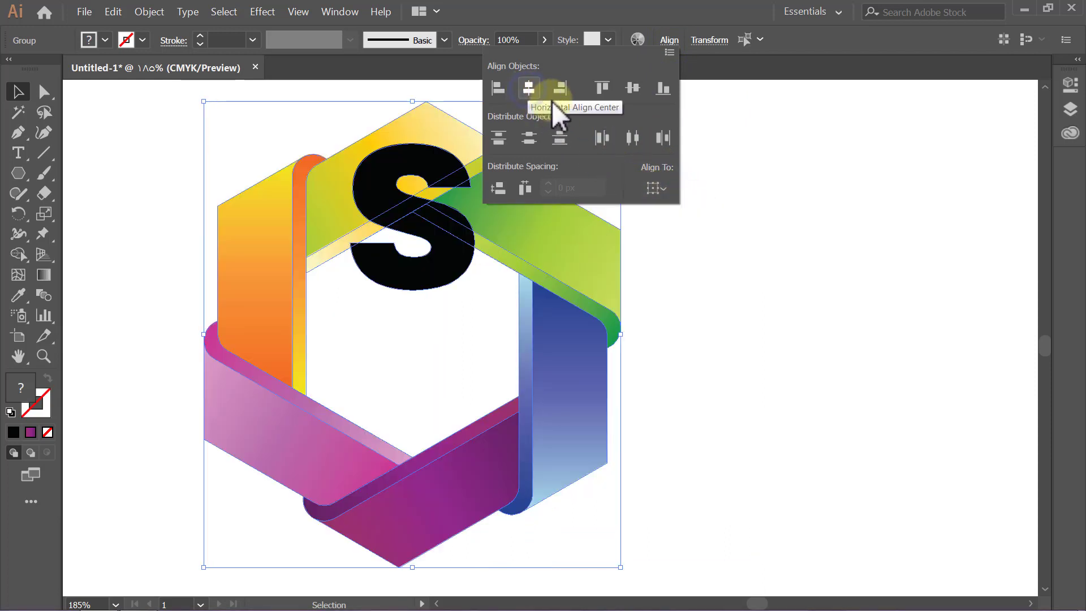
{"action": "left_click", "coordinate": [631, 86]}
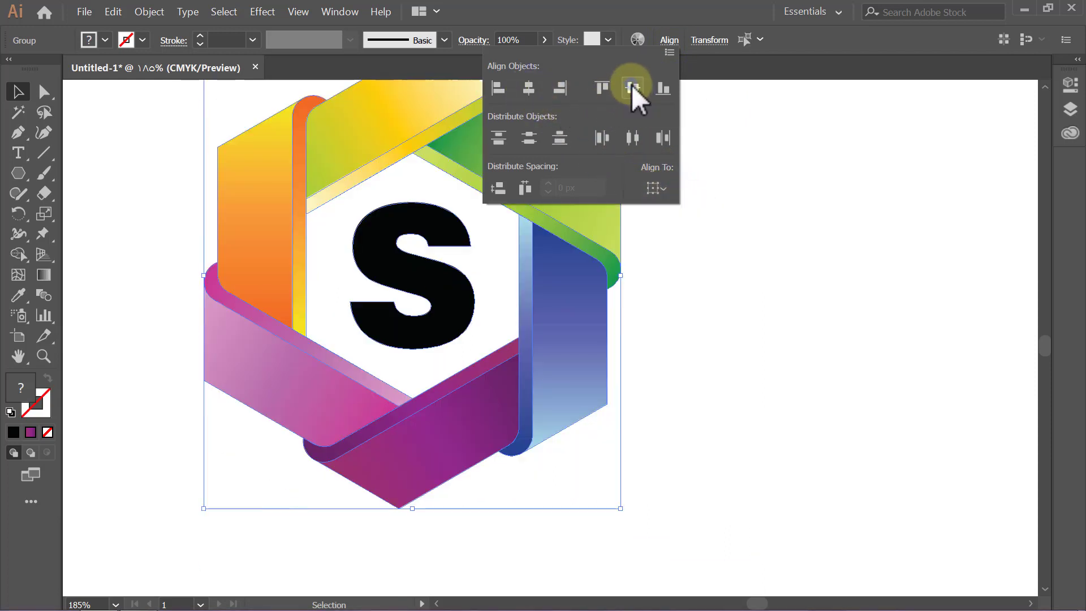
{"action": "left_click", "coordinate": [667, 40]}
Marquee-select the S and the hexagon and group them into one logo.
{"action": "left_click", "coordinate": [722, 123]}
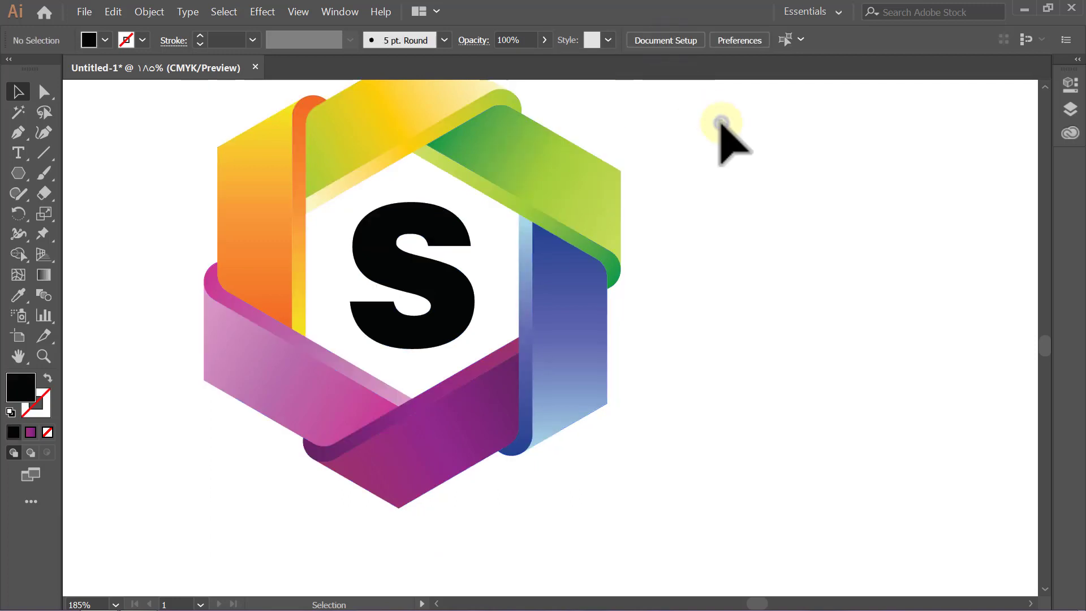
{"action": "left_click_drag", "start_coordinate": [718, 121], "coordinate": [311, 365]}
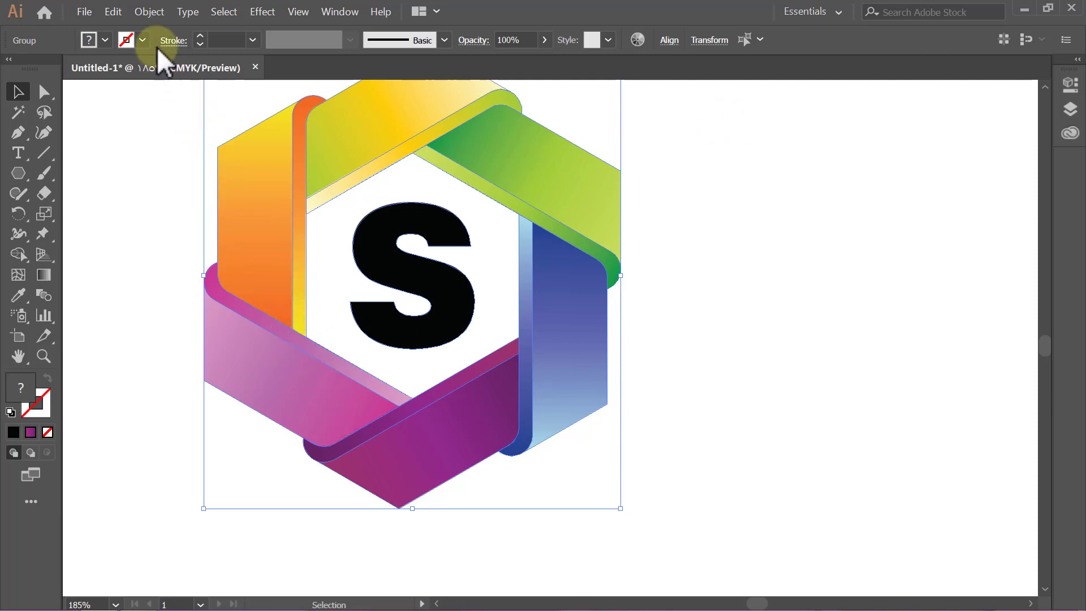
{"action": "left_click", "coordinate": [148, 12]}
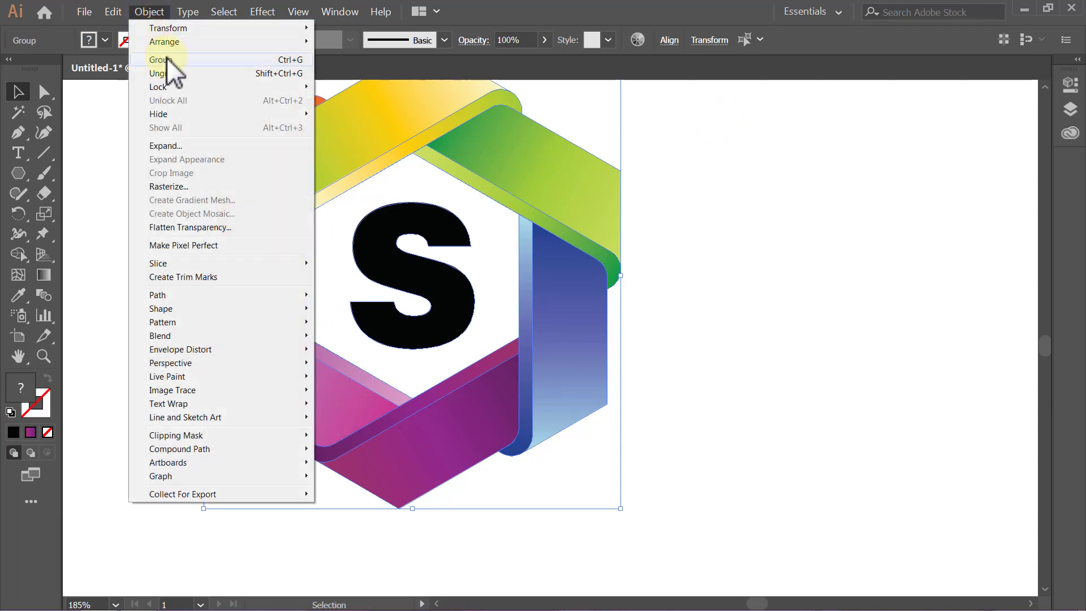
{"action": "left_click", "coordinate": [168, 58]}
{"action": "left_click", "coordinate": [164, 121]}
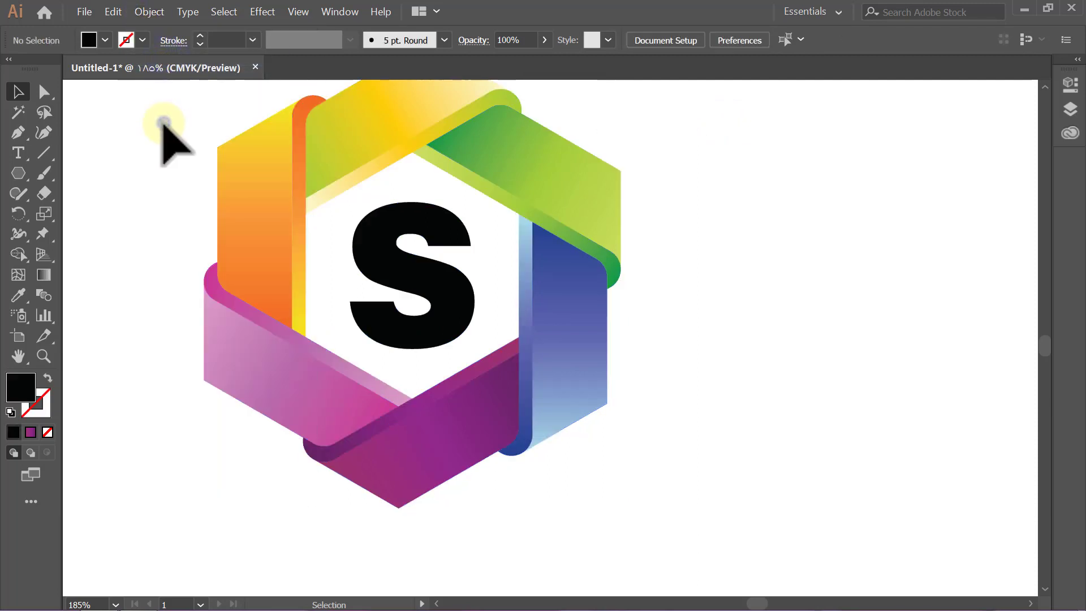
Centre the logo group horizontally and vertically relative to the artboard.
{"action": "key", "text": "ctrl+0"}
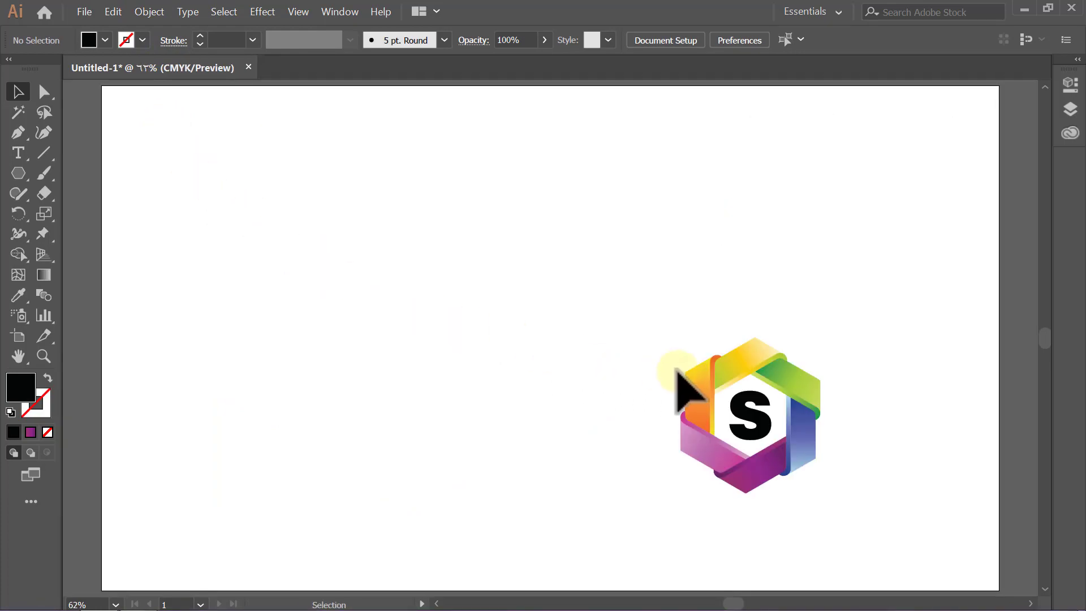
{"action": "left_click", "coordinate": [696, 379]}
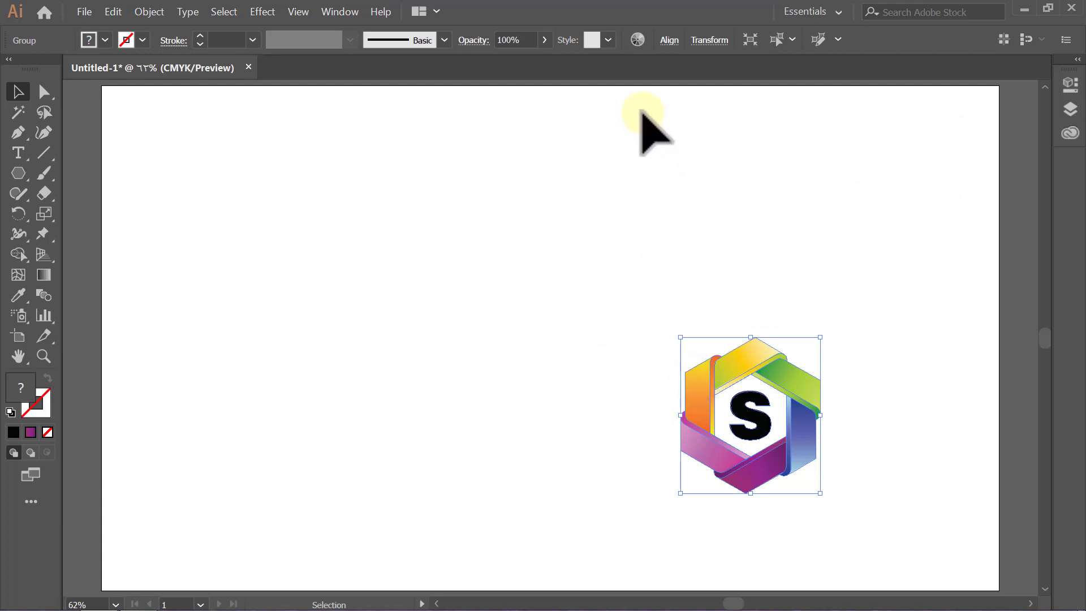
{"action": "left_click", "coordinate": [669, 39]}
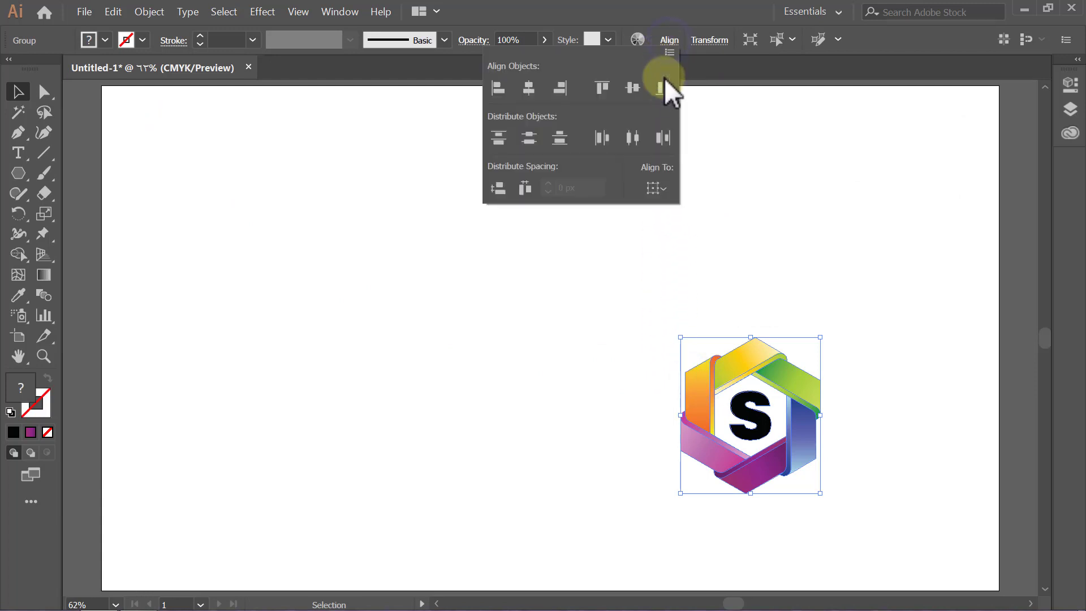
{"action": "left_click", "coordinate": [667, 186]}
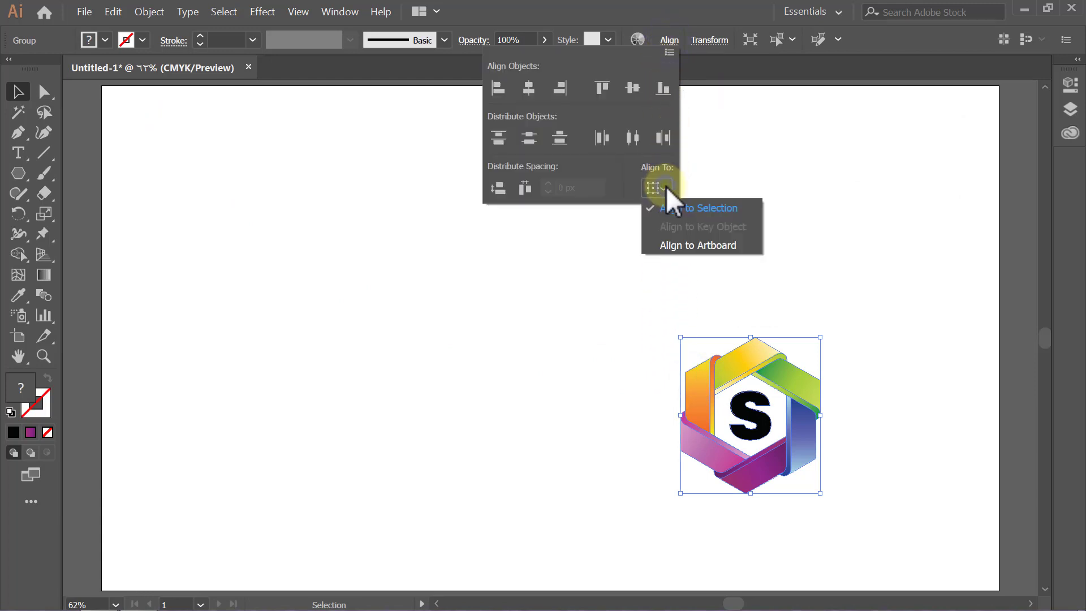
{"action": "left_click", "coordinate": [668, 241]}
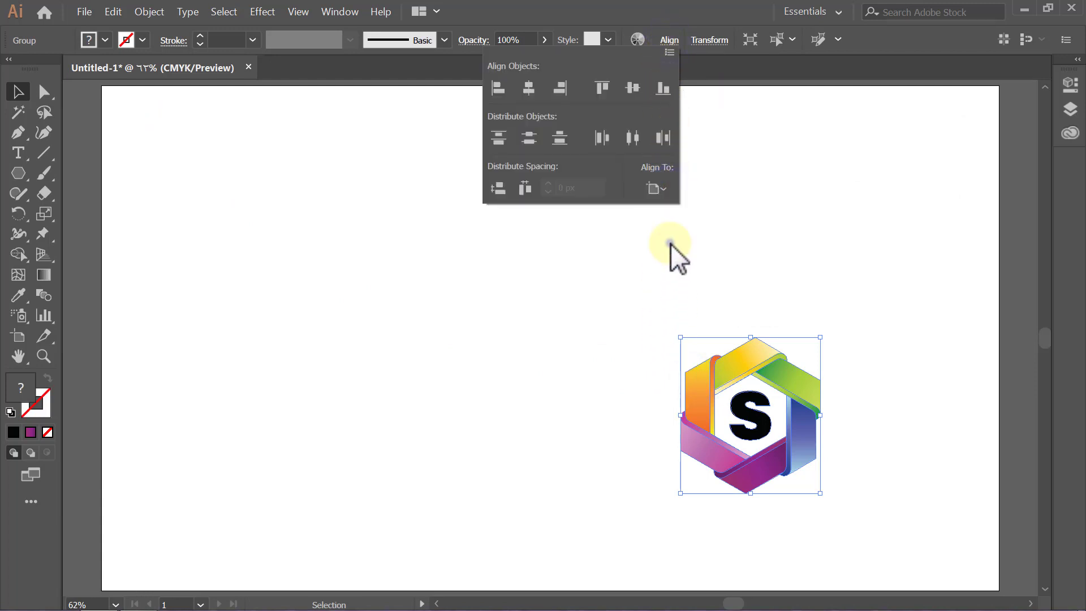
{"action": "left_click", "coordinate": [529, 88]}
{"action": "left_click", "coordinate": [633, 86]}
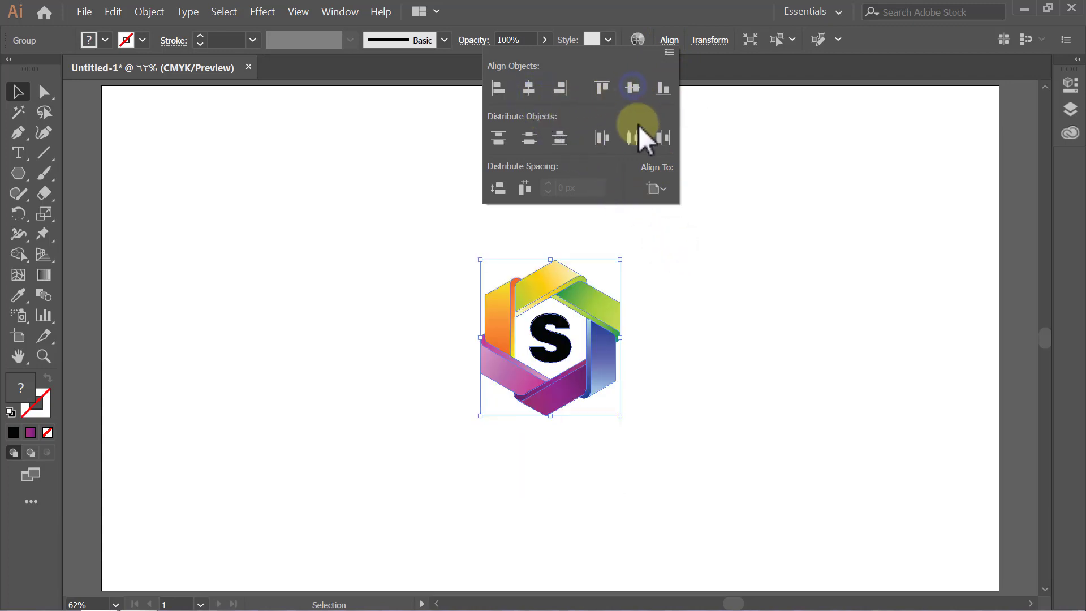
{"action": "left_click", "coordinate": [665, 40]}
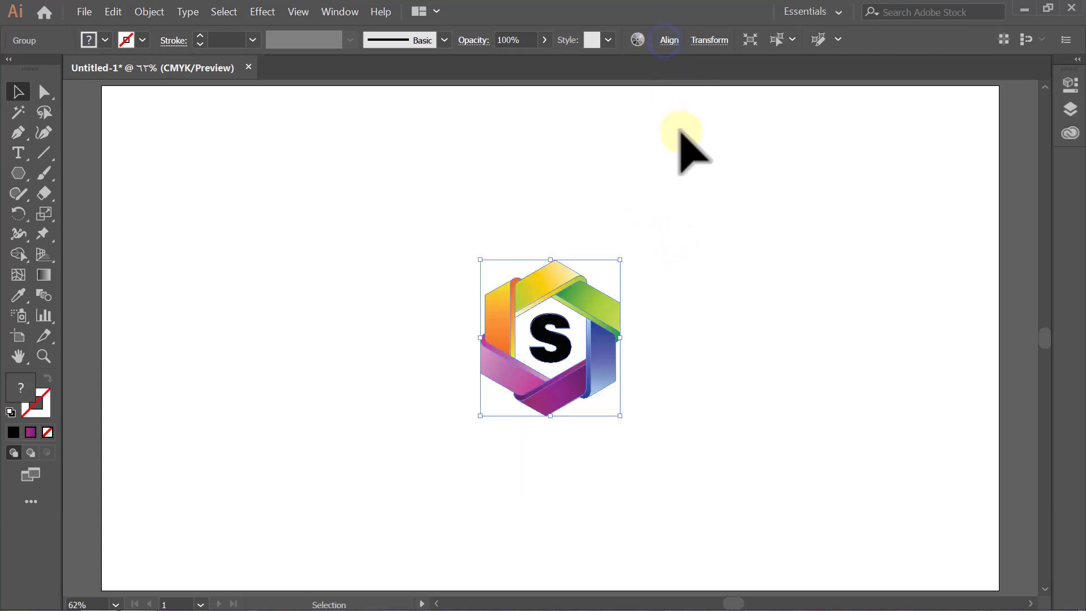
Scale the logo group proportionally to 1200 px tall, about 1074 px wide.
{"action": "left_click", "coordinate": [1075, 76]}
{"action": "left_click", "coordinate": [1059, 163]}
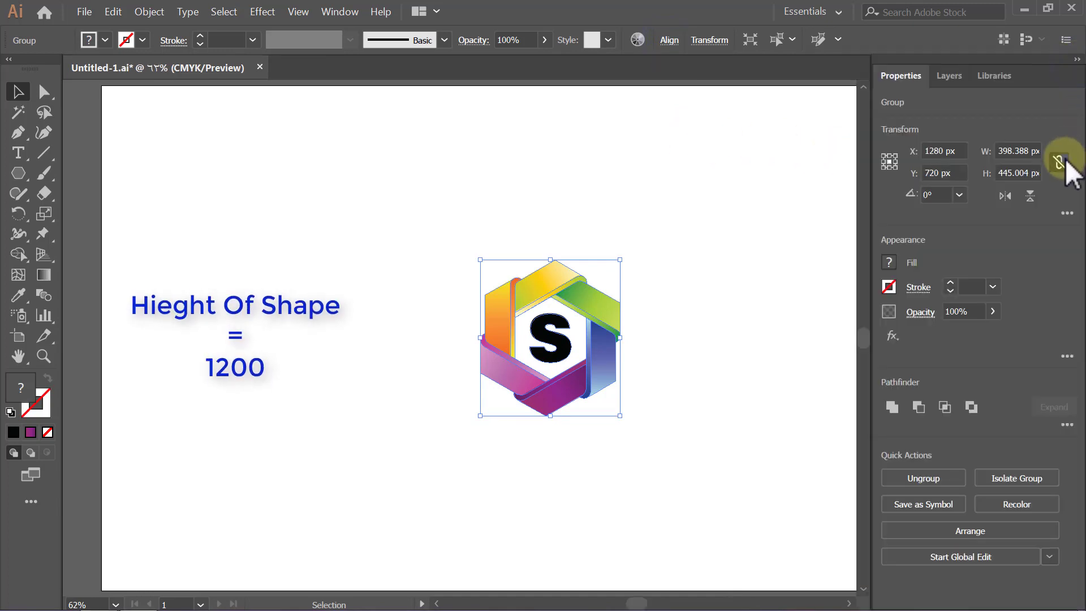
{"action": "left_click", "coordinate": [1025, 173]}
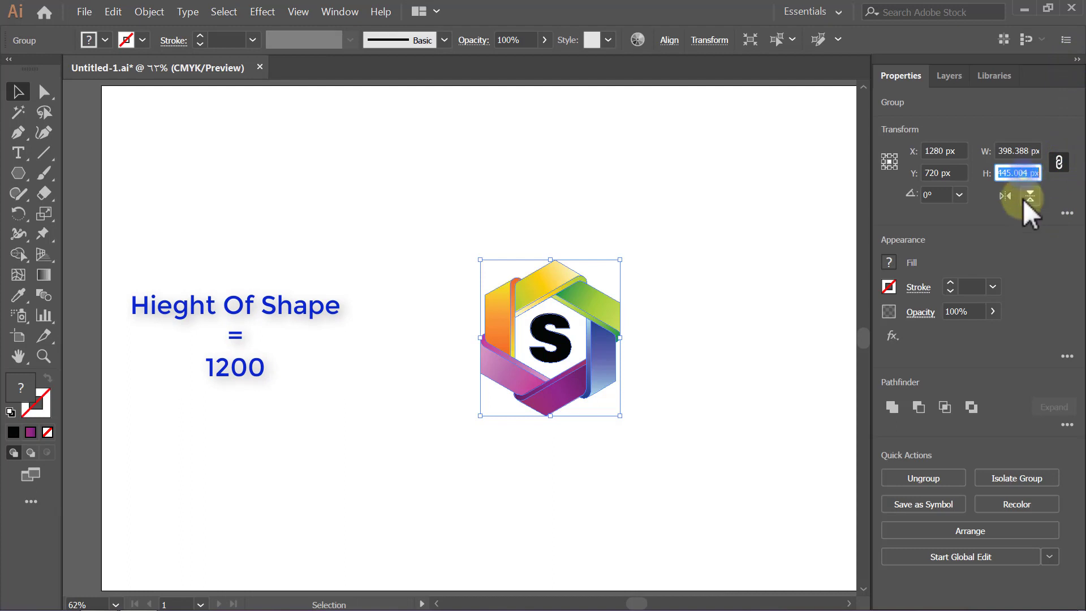
{"action": "type", "text": "1200"}
{"action": "key", "text": "Return"}
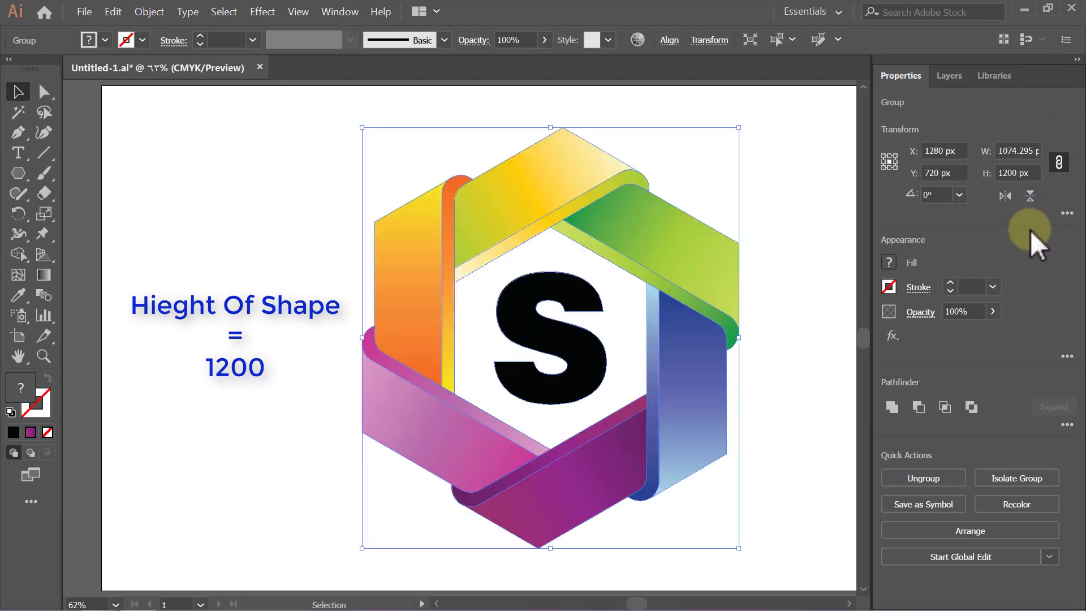
{"action": "left_click", "coordinate": [1078, 60]}
{"action": "left_click", "coordinate": [969, 139]}
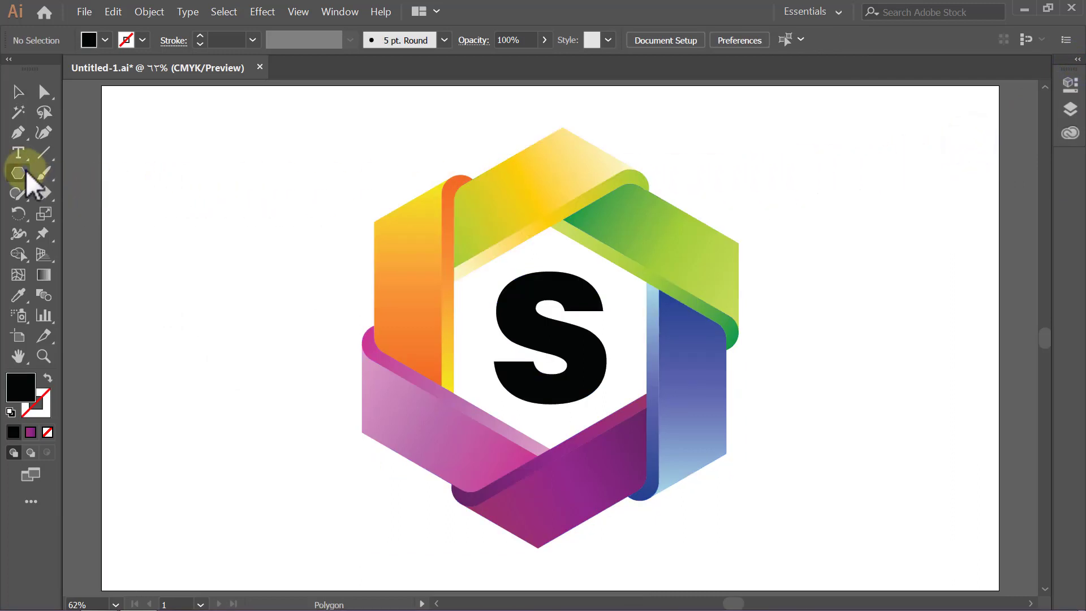
Draw a black circle about 1232 px across, centred on the logo's bottom point.
{"action": "left_click_drag", "start_coordinate": [26, 169], "coordinate": [84, 211]}
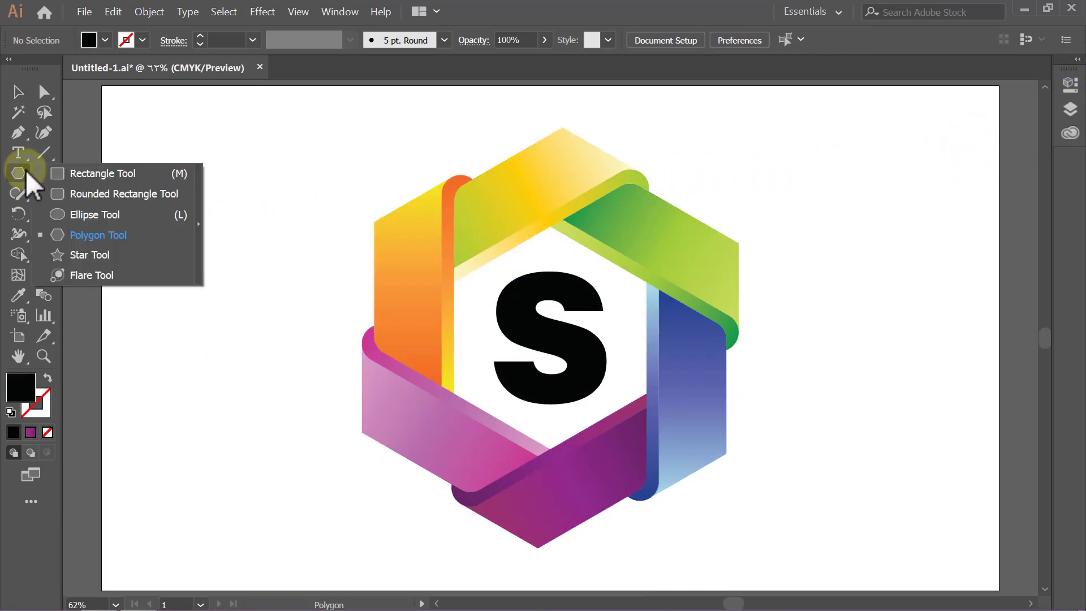
{"action": "left_click", "coordinate": [85, 214]}
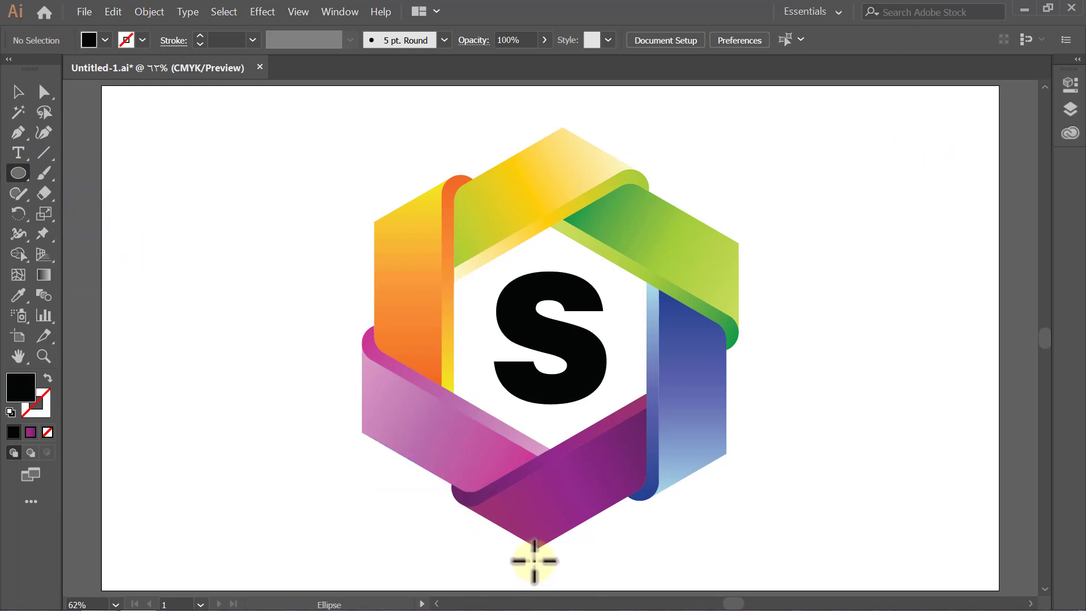
{"action": "left_click_drag", "start_coordinate": [537, 547], "coordinate": [754, 535]}
{"action": "key", "text": "v"}
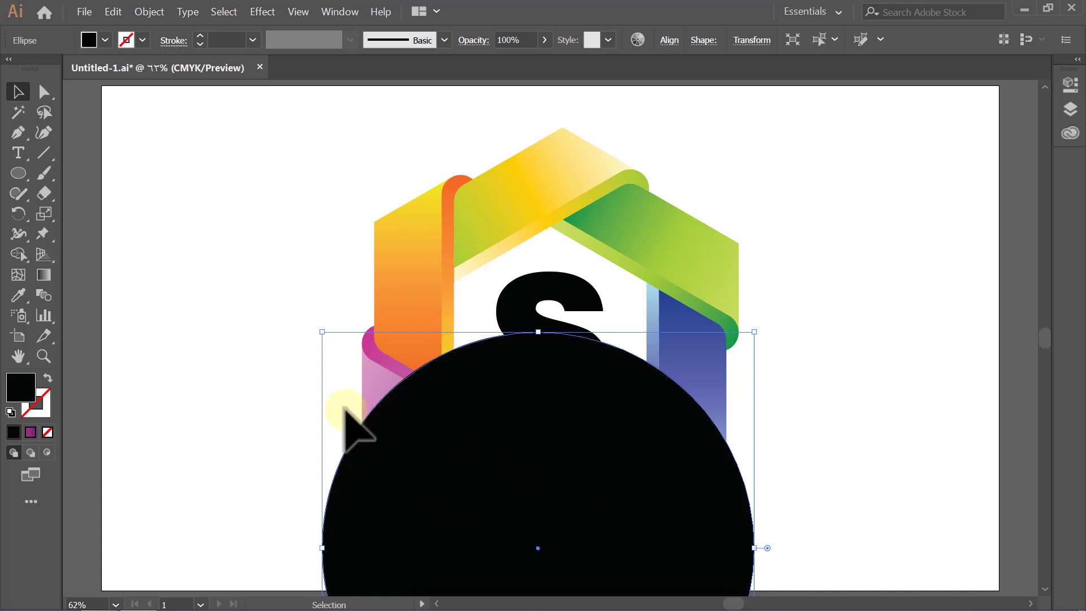
{"action": "double_click", "coordinate": [43, 275]}
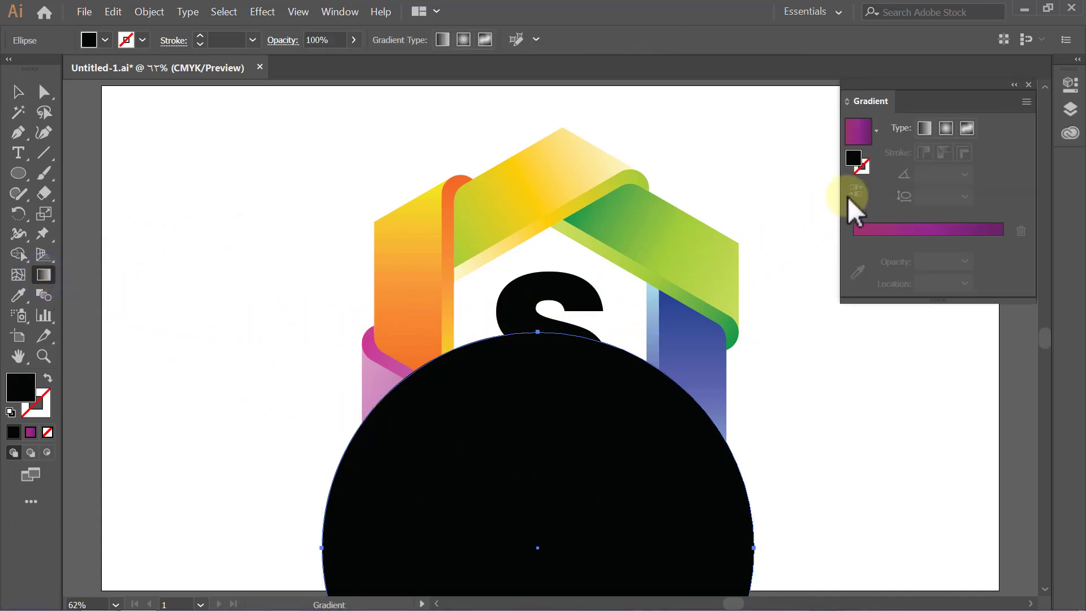
Give the circle a two-stop radial gradient with a white outer stop.
{"action": "left_click", "coordinate": [946, 131]}
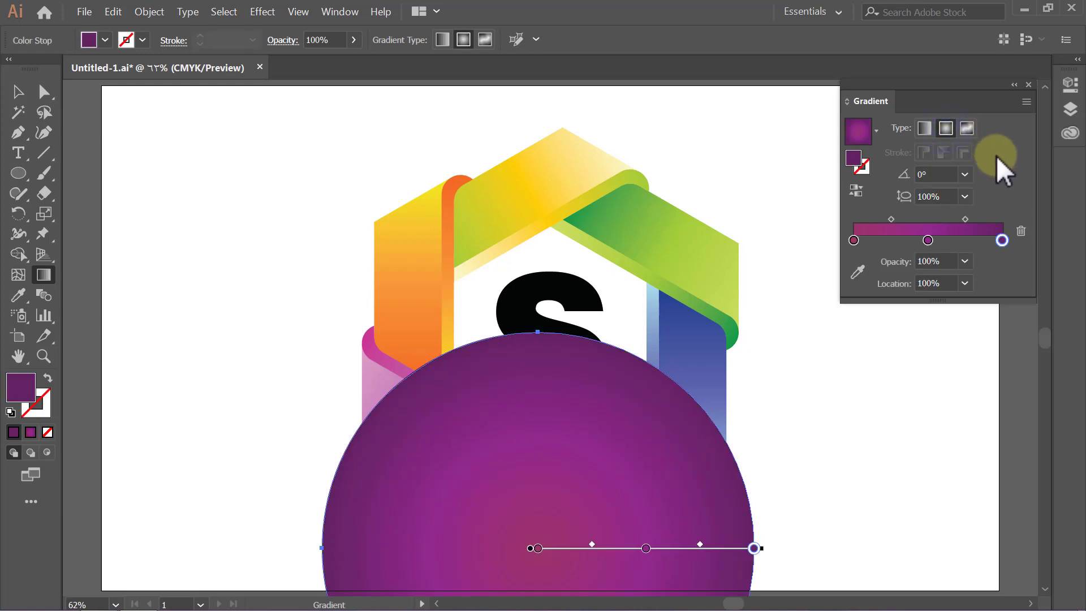
{"action": "left_click", "coordinate": [928, 240]}
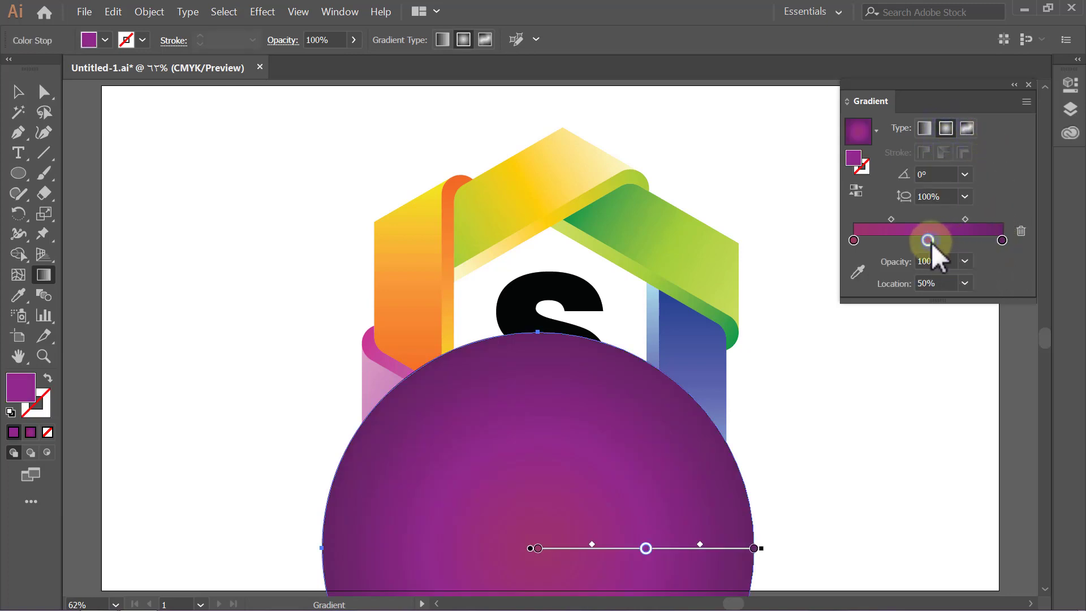
{"action": "left_click", "coordinate": [1020, 233]}
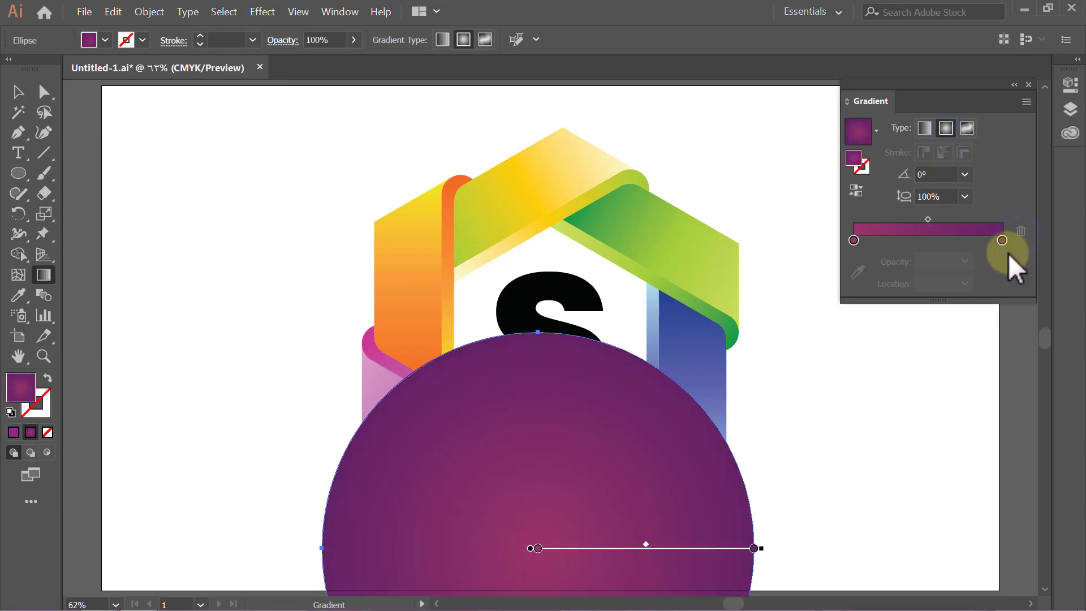
{"action": "double_click", "coordinate": [1003, 241]}
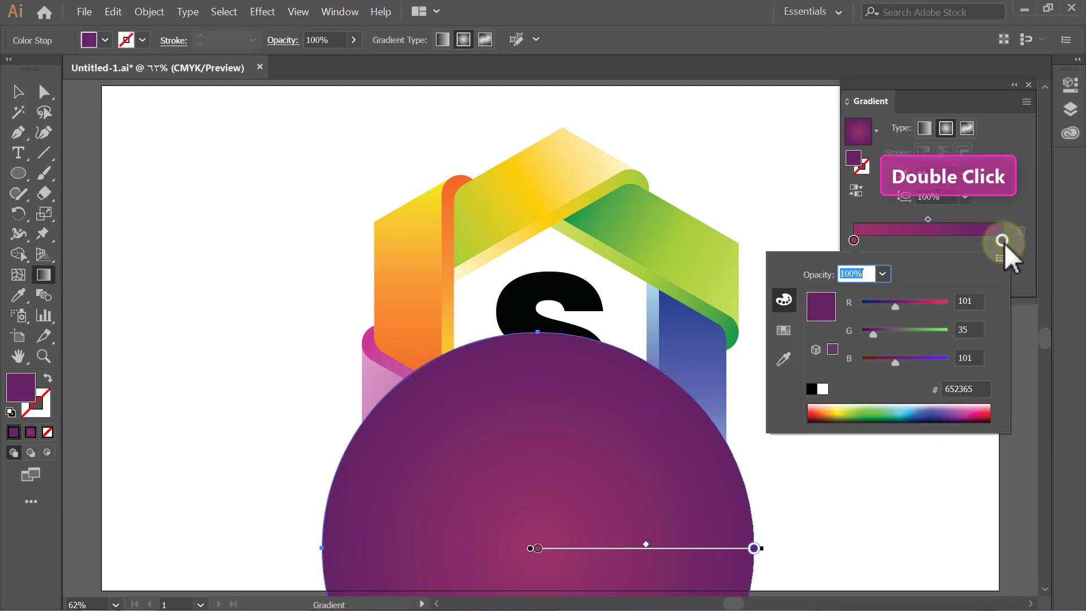
{"action": "left_click", "coordinate": [822, 390]}
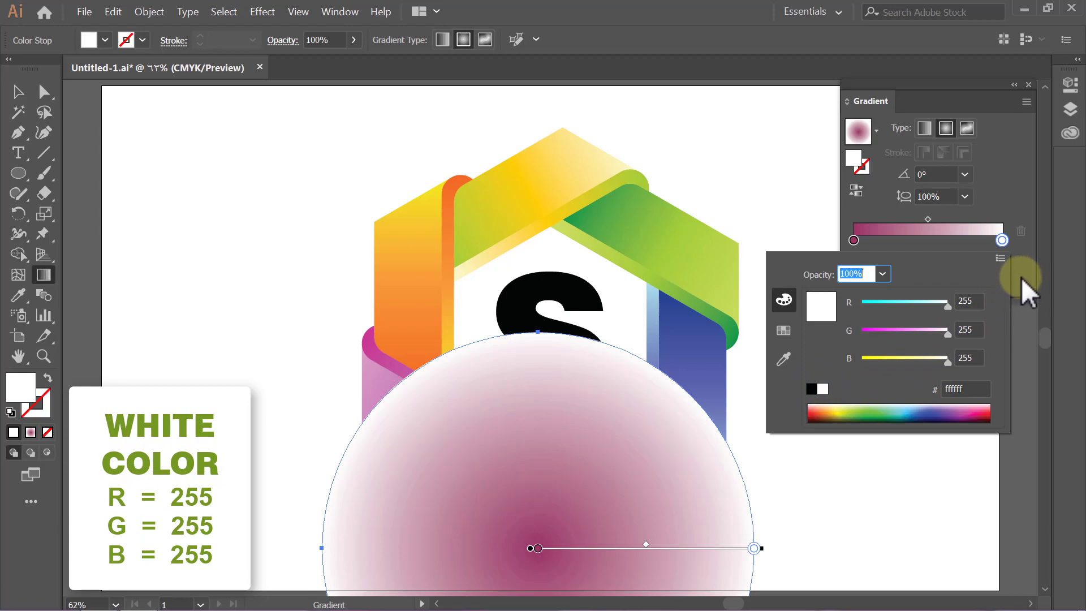
{"action": "left_click", "coordinate": [1020, 277]}
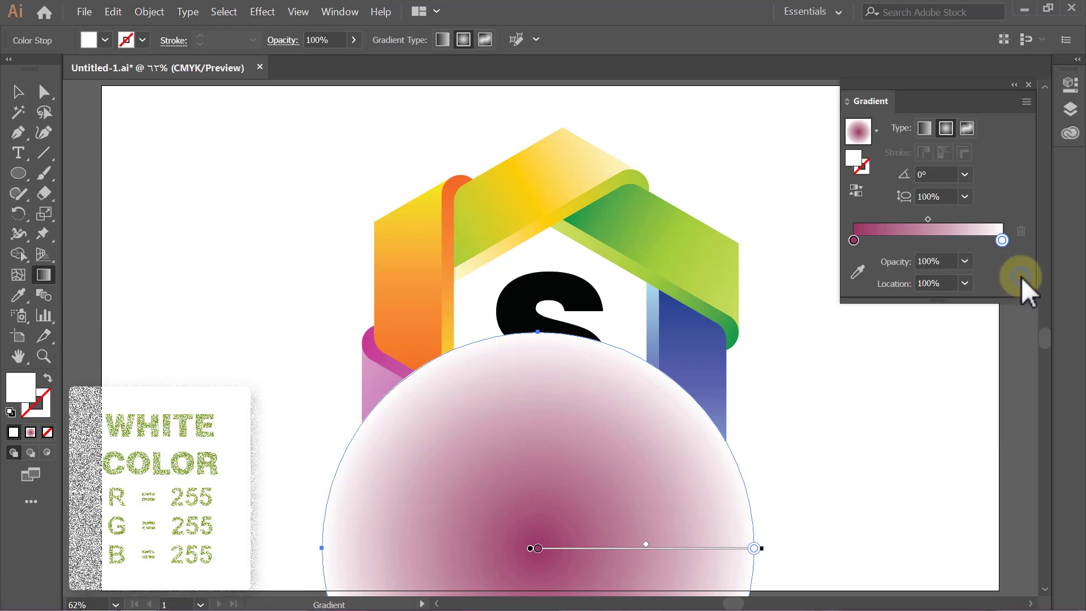
Set the gradient's starting stop to black, RGB 0/0/0.
{"action": "left_click", "coordinate": [854, 241]}
{"action": "double_click", "coordinate": [855, 241]}
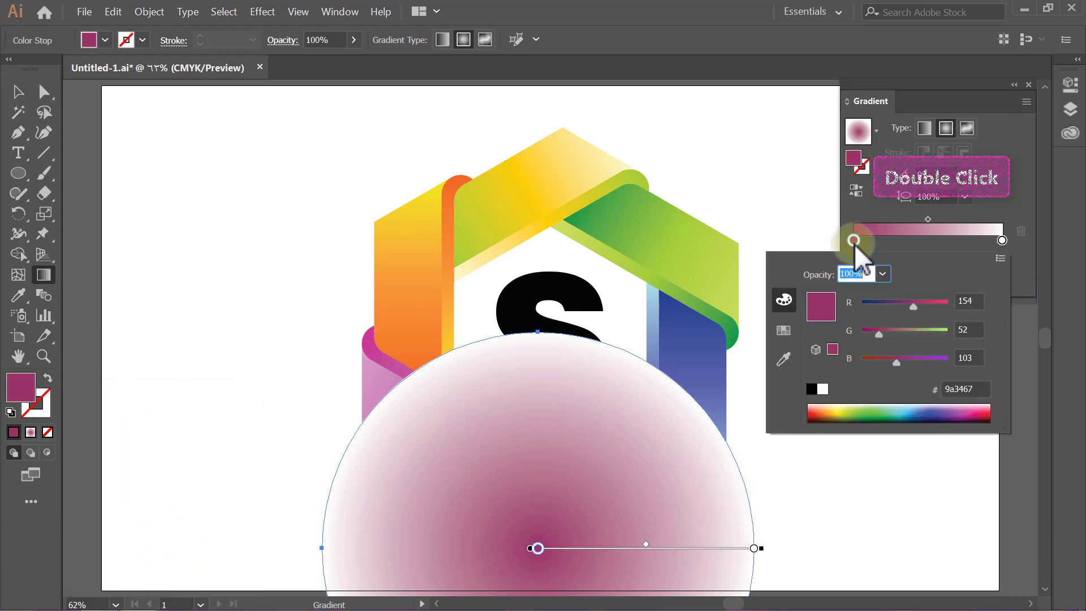
{"action": "double_click", "coordinate": [978, 302]}
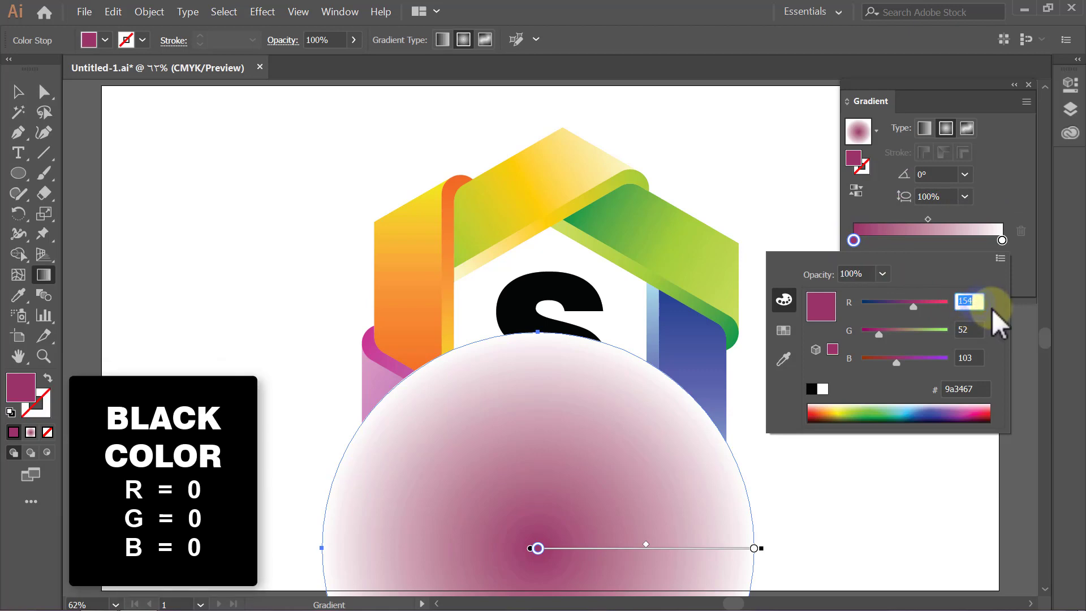
{"action": "type", "text": "0"}
{"action": "double_click", "coordinate": [978, 328]}
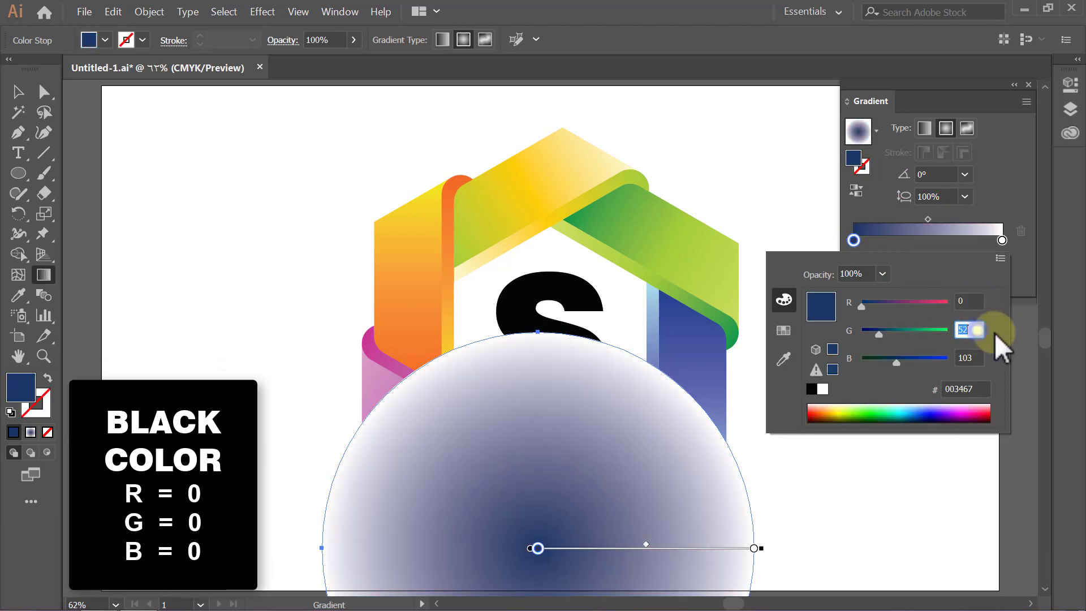
{"action": "type", "text": "0"}
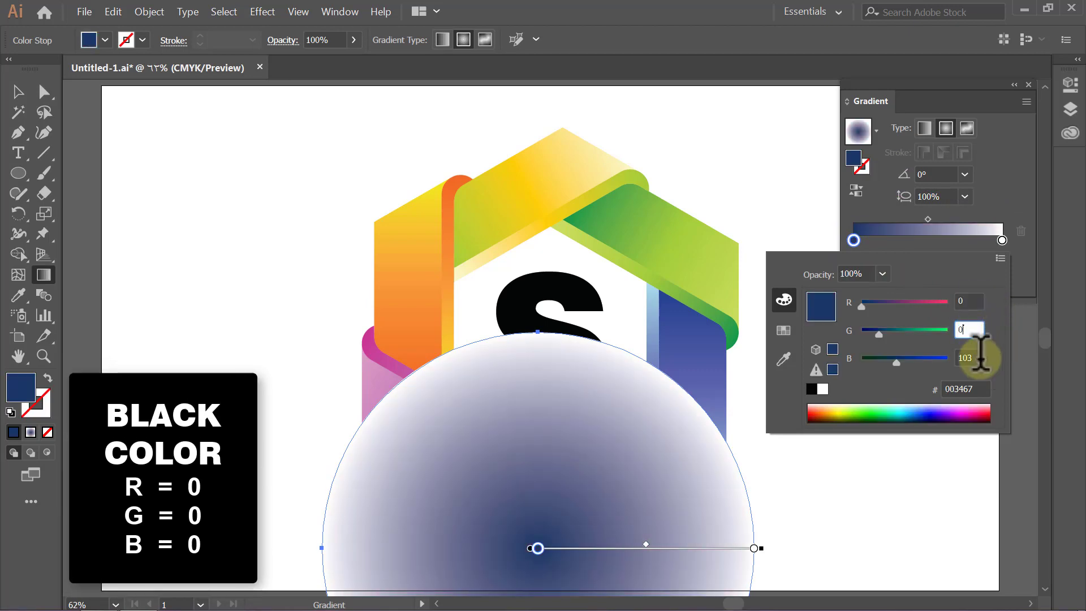
{"action": "double_click", "coordinate": [986, 358]}
{"action": "type", "text": "0"}
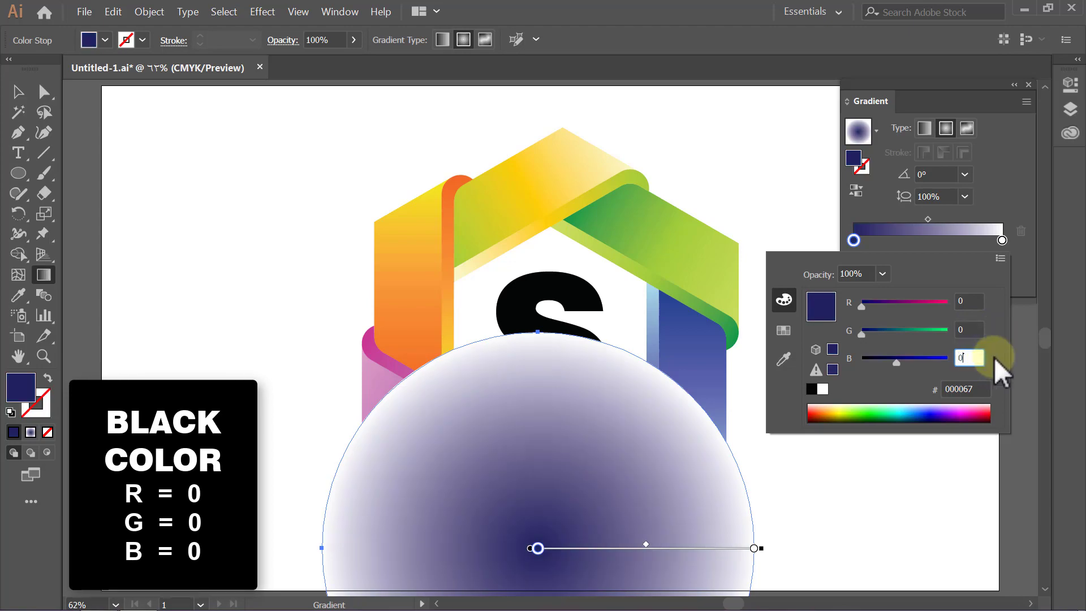
{"action": "key", "text": "Return"}
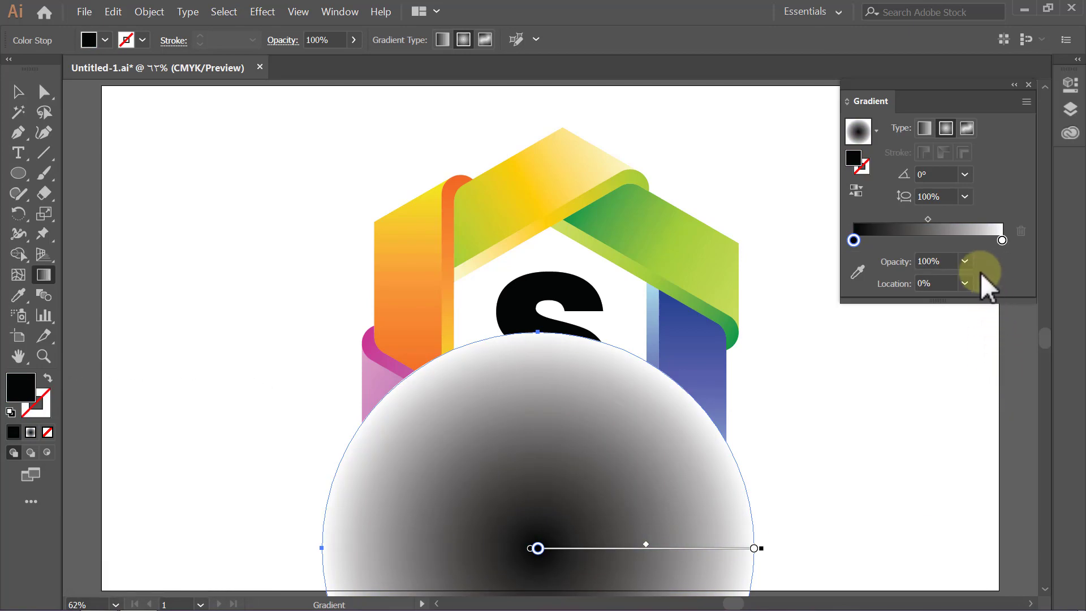
Make the black stop 50% opaque and the white stop 0% opaque.
{"action": "left_click", "coordinate": [965, 261]}
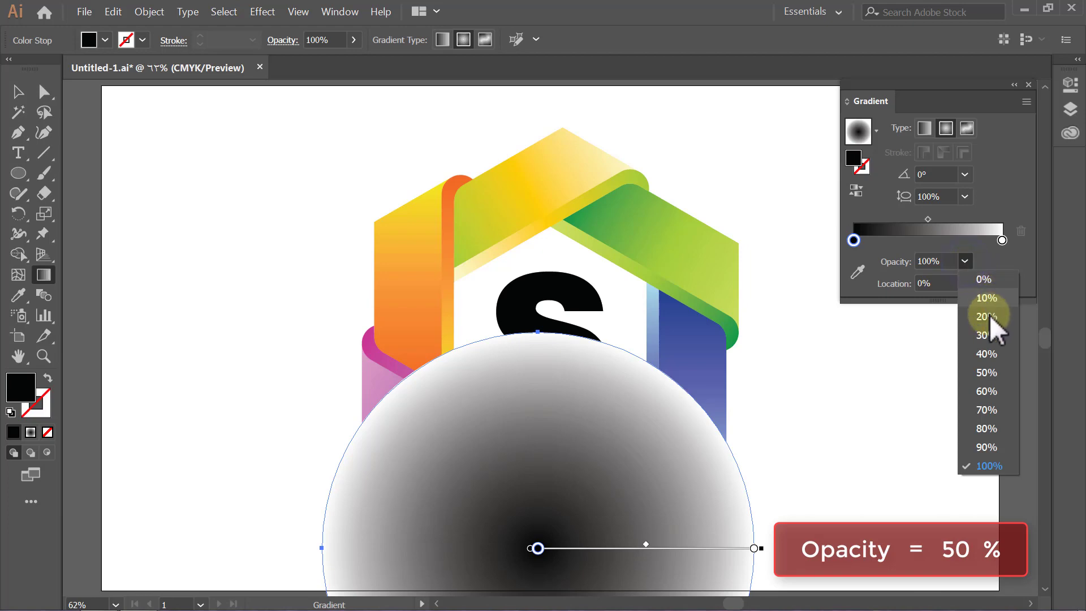
{"action": "left_click", "coordinate": [997, 371]}
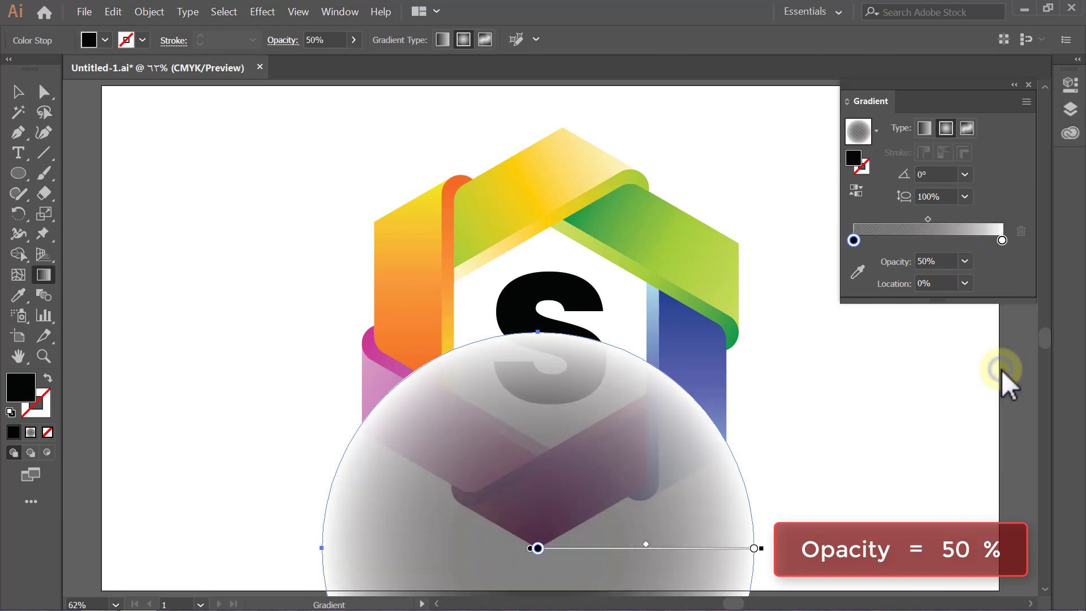
{"action": "left_click", "coordinate": [1001, 241]}
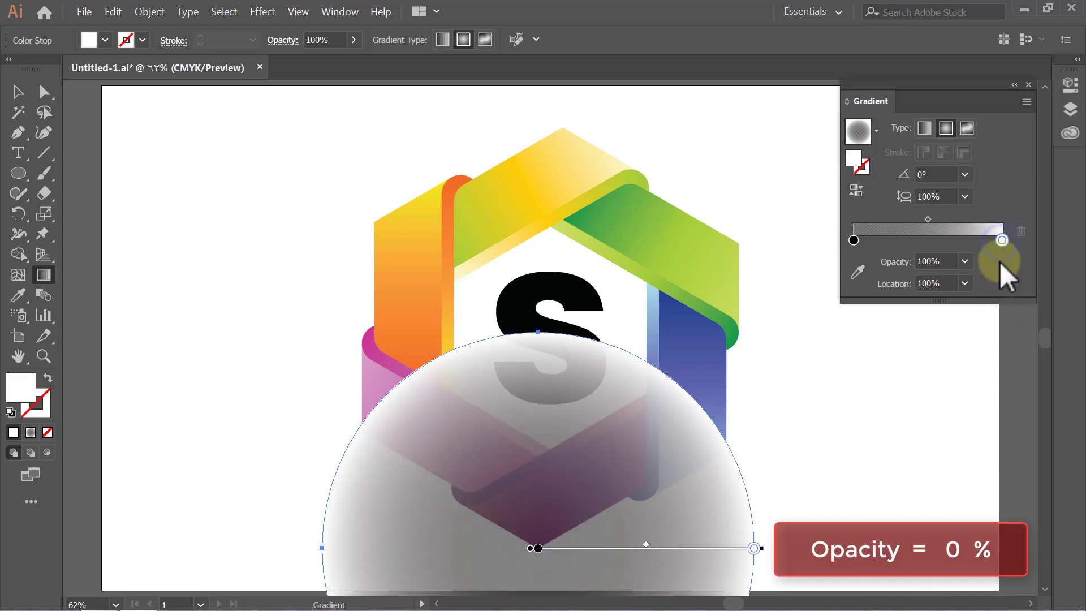
{"action": "left_click", "coordinate": [965, 262]}
{"action": "left_click", "coordinate": [996, 277]}
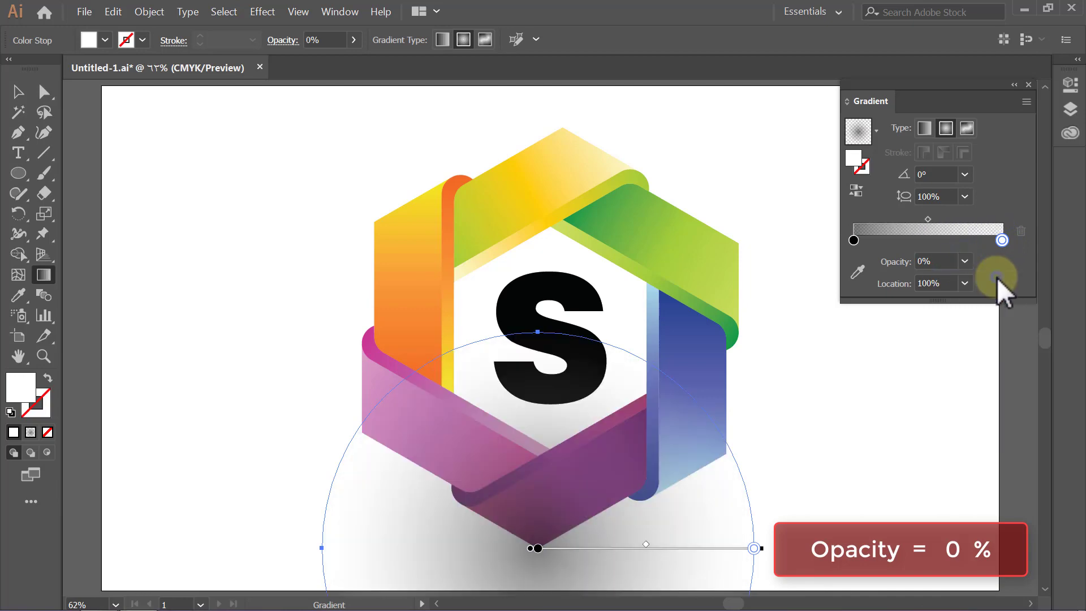
Close the gradient options and bring the logo group in front of the shadow.
{"action": "key", "text": "v"}
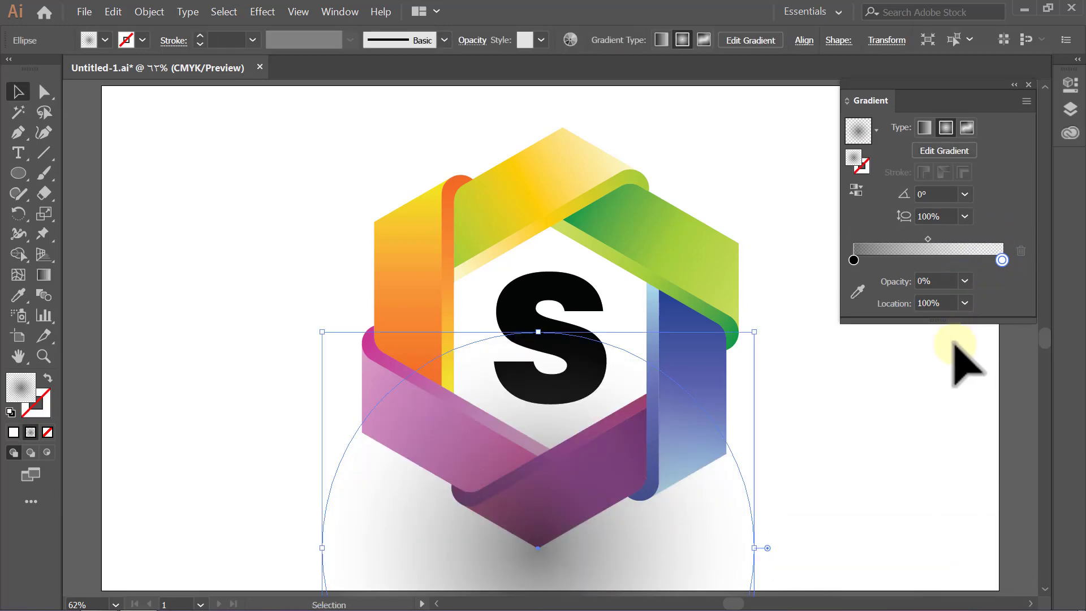
{"action": "left_click", "coordinate": [955, 340]}
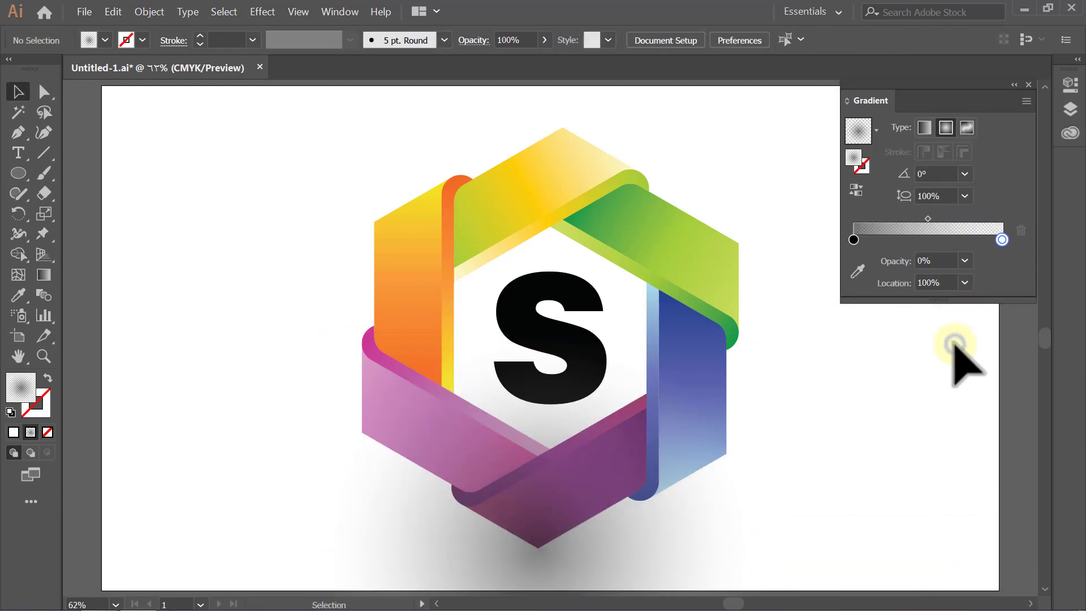
{"action": "left_click", "coordinate": [1029, 85]}
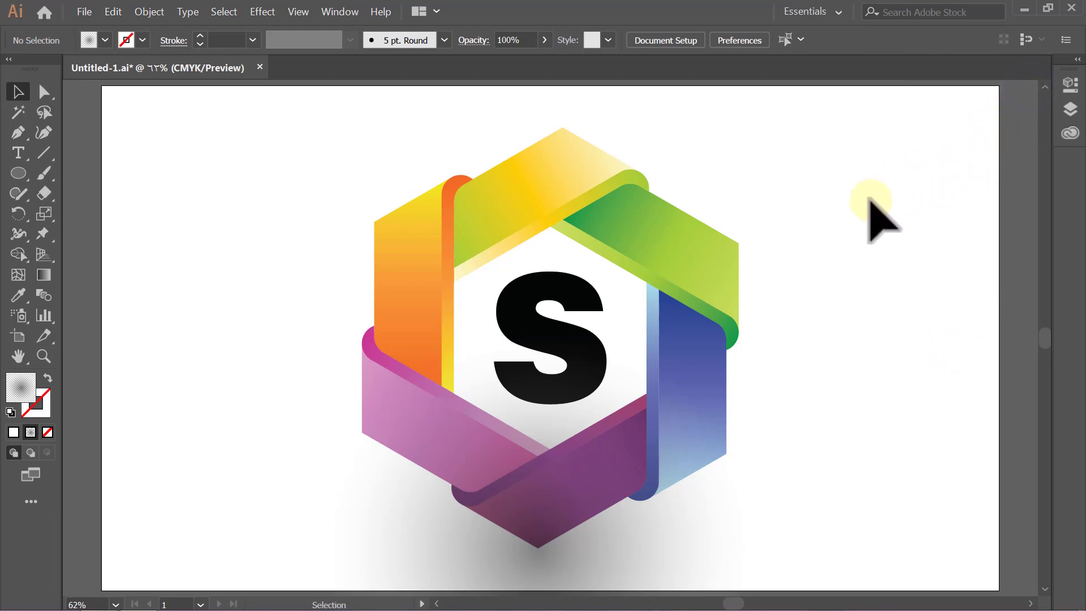
{"action": "left_click", "coordinate": [695, 242]}
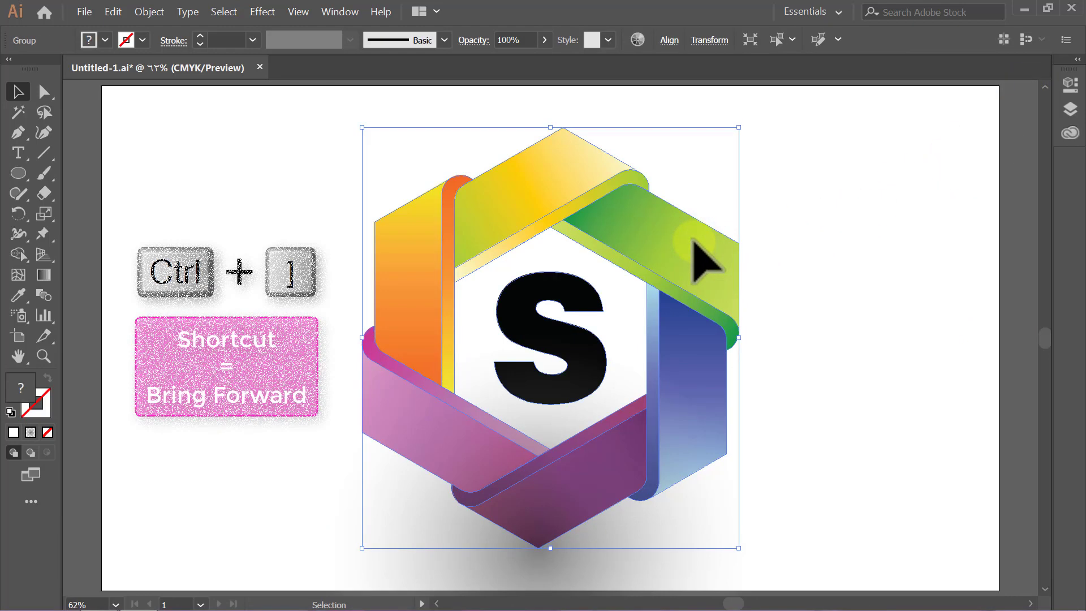
{"action": "key", "text": "ctrl+bracketright"}
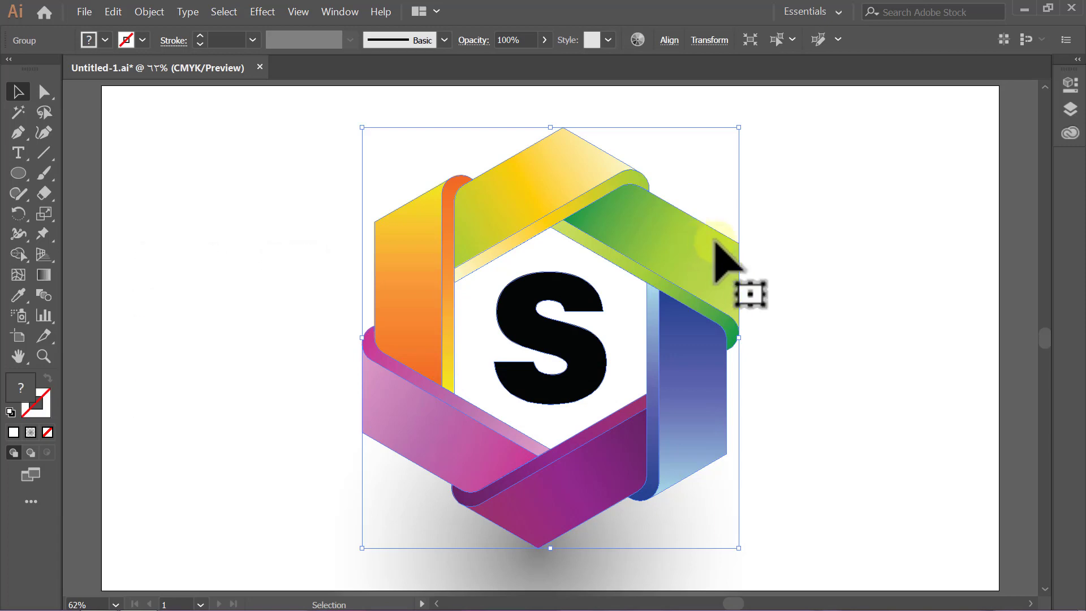
{"action": "left_click", "coordinate": [865, 170]}
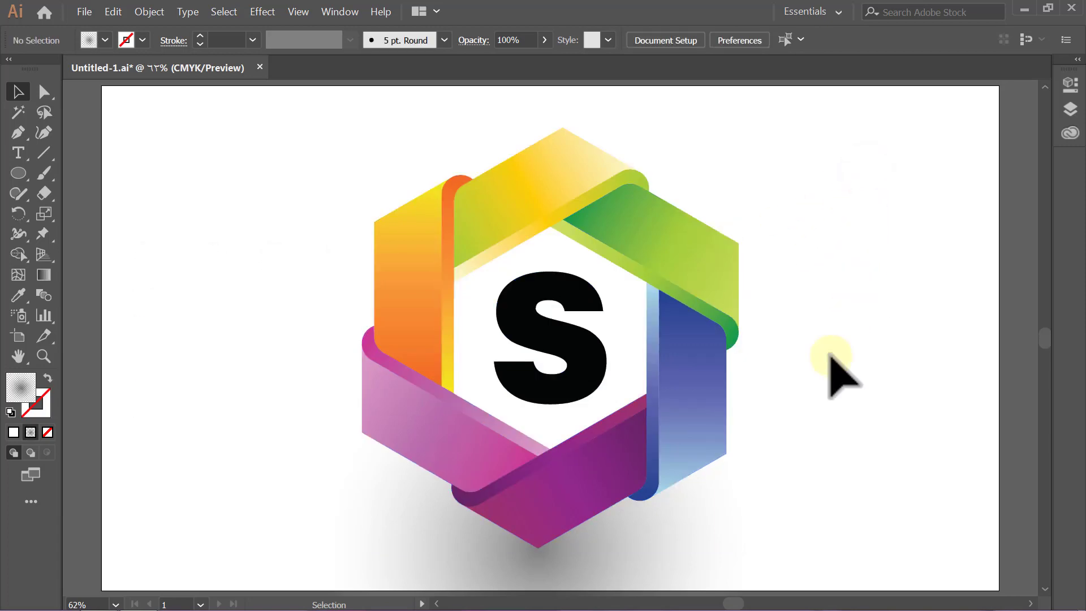
Squash the shadow circle vertically into a flat ellipse beneath the logo.
{"action": "left_click", "coordinate": [637, 548]}
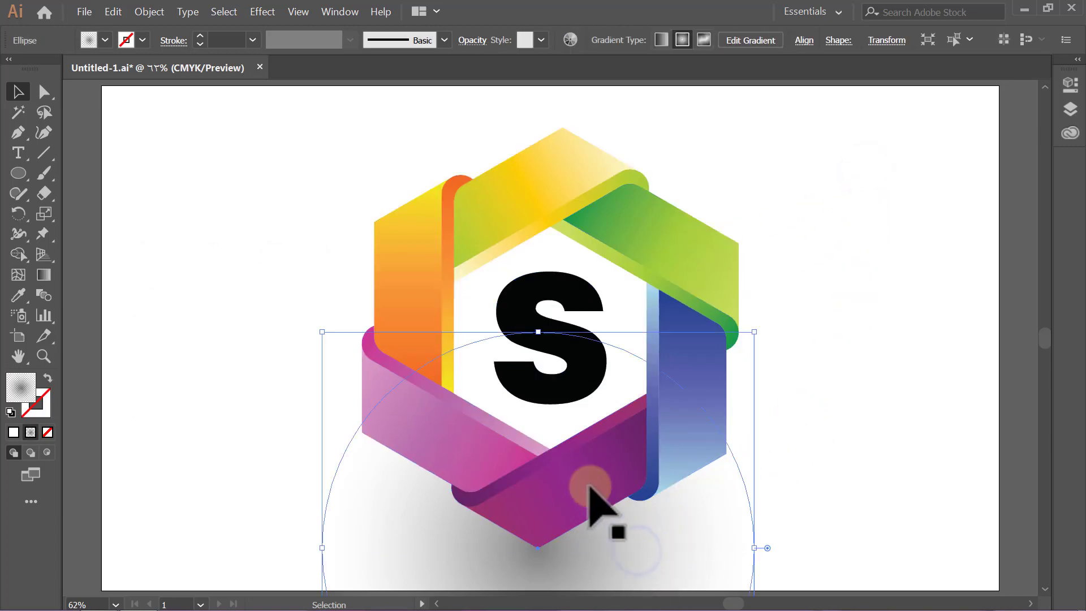
{"action": "left_click_drag", "start_coordinate": [538, 332], "coordinate": [538, 532]}
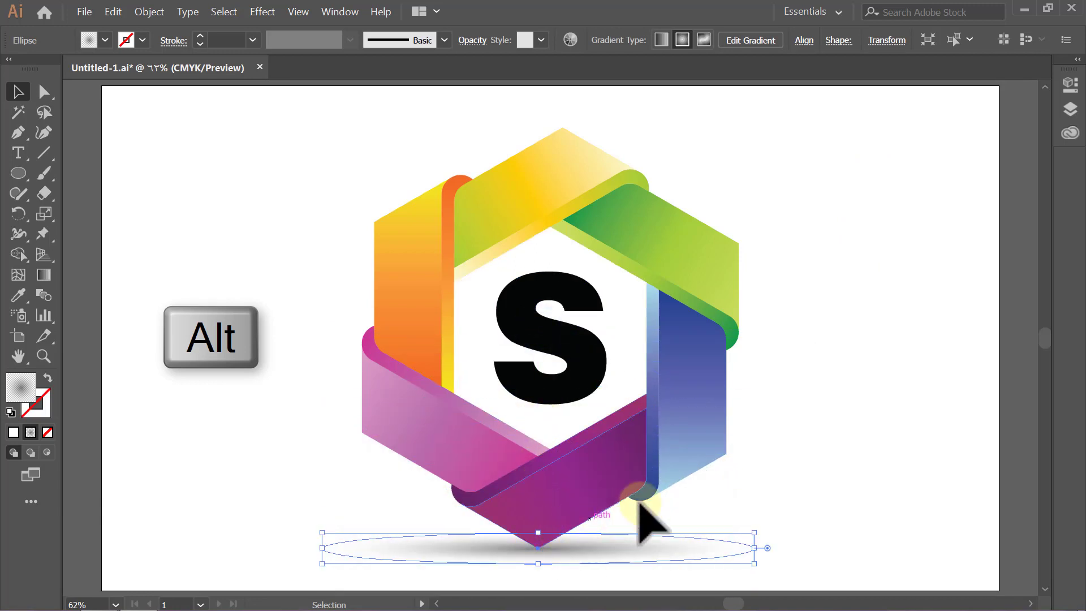
{"action": "left_click", "coordinate": [858, 433]}
{"action": "left_click", "coordinate": [654, 551]}
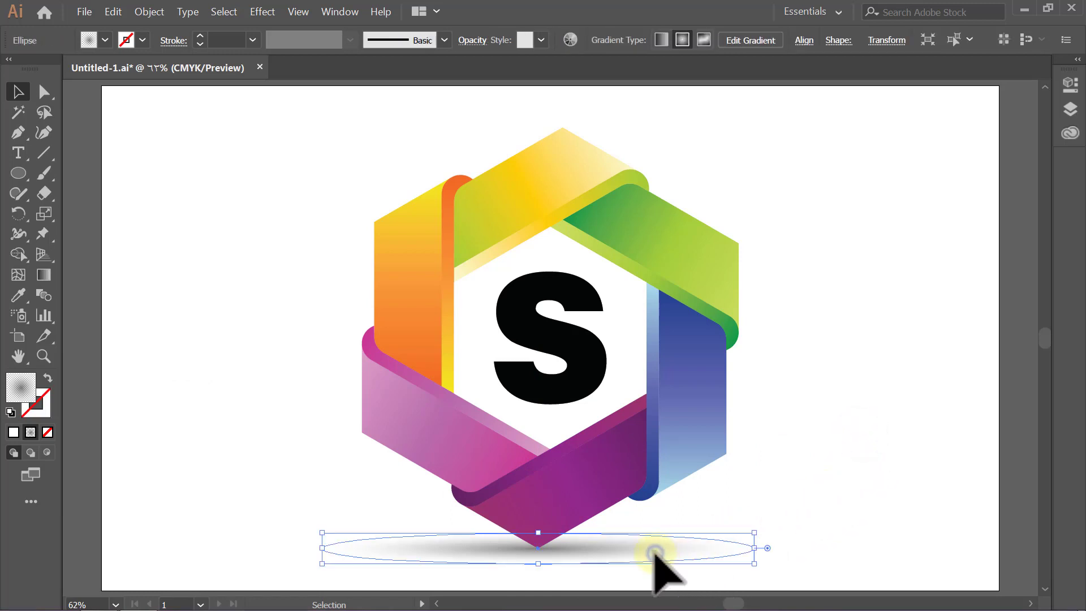
Move the shadow ellipse down slightly and lift the logo a little.
{"action": "left_click_drag", "start_coordinate": [609, 546], "coordinate": [610, 558]}
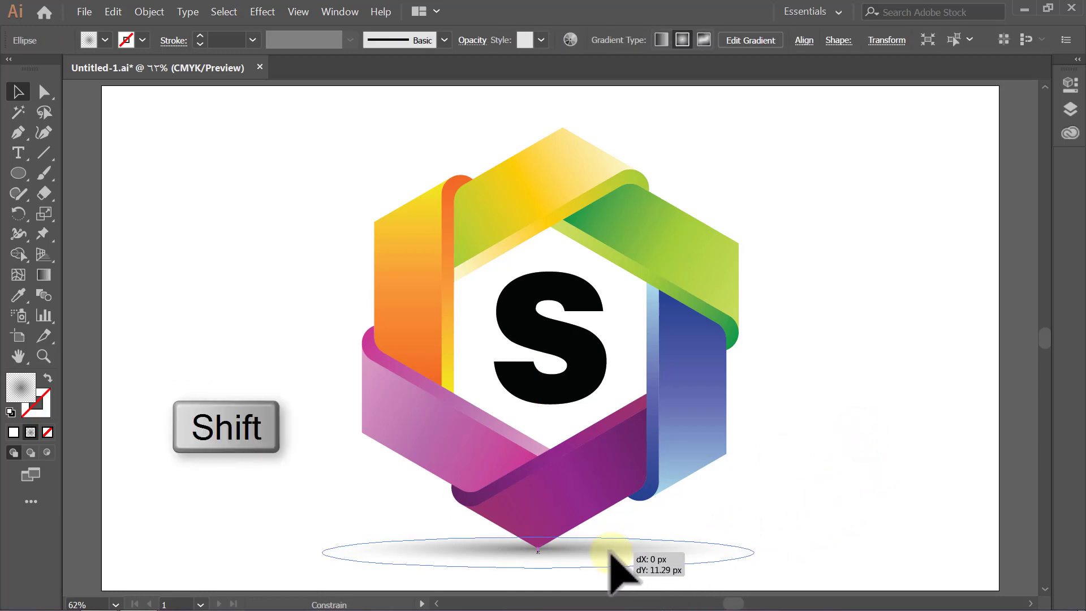
{"action": "left_click", "coordinate": [775, 497]}
{"action": "left_click_drag", "start_coordinate": [689, 425], "coordinate": [686, 407]}
{"action": "left_click", "coordinate": [886, 378]}
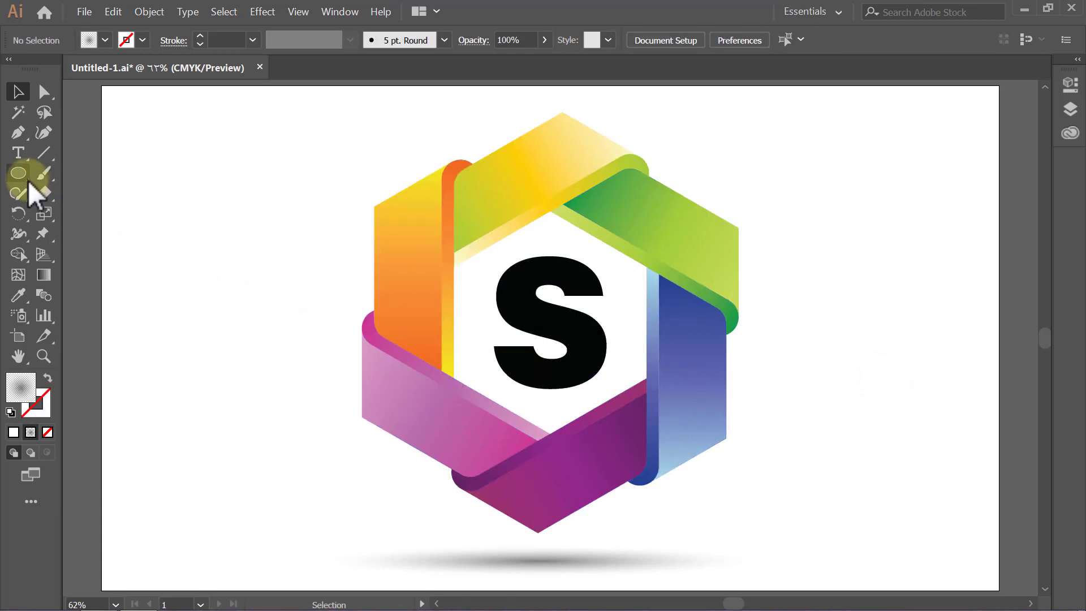
{"action": "left_click_drag", "start_coordinate": [20, 175], "coordinate": [77, 178]}
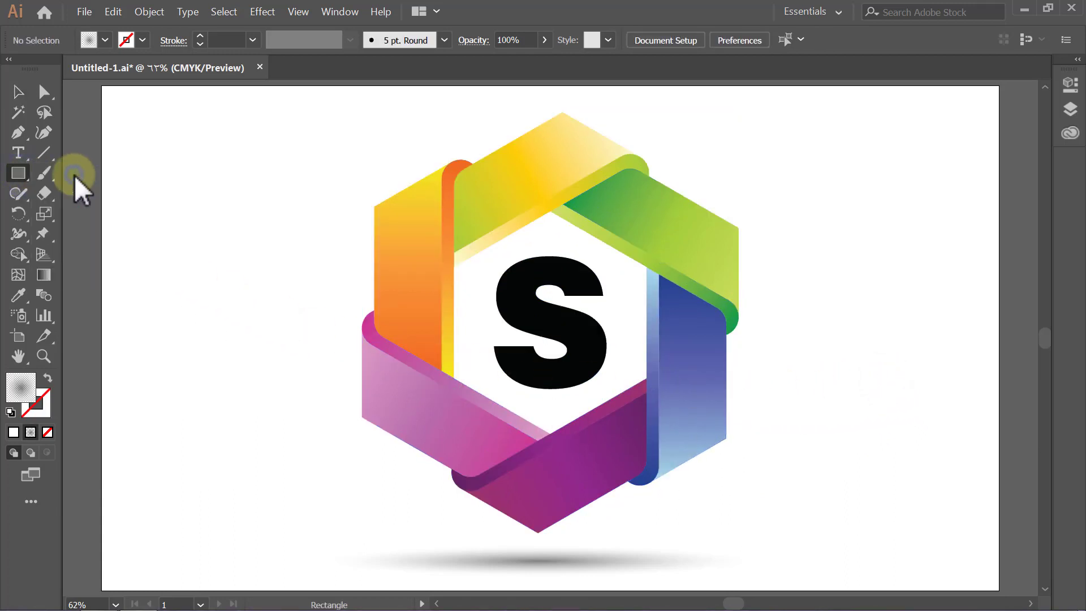
Create a 2560 × 1440 px rectangle.
{"action": "left_click", "coordinate": [211, 175]}
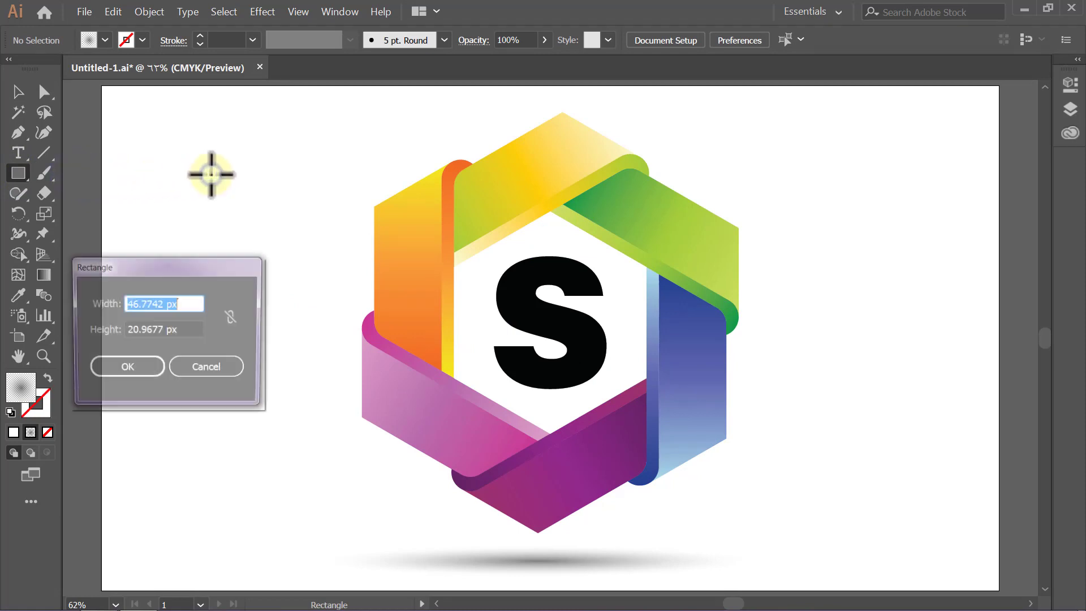
{"action": "type", "text": "2560"}
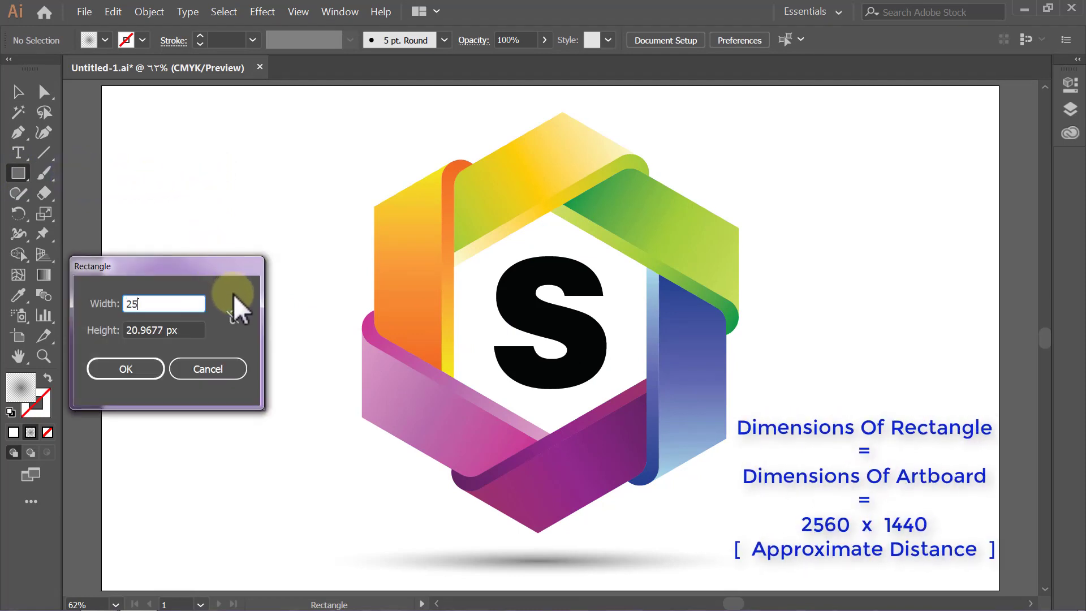
{"action": "key", "text": "Tab"}
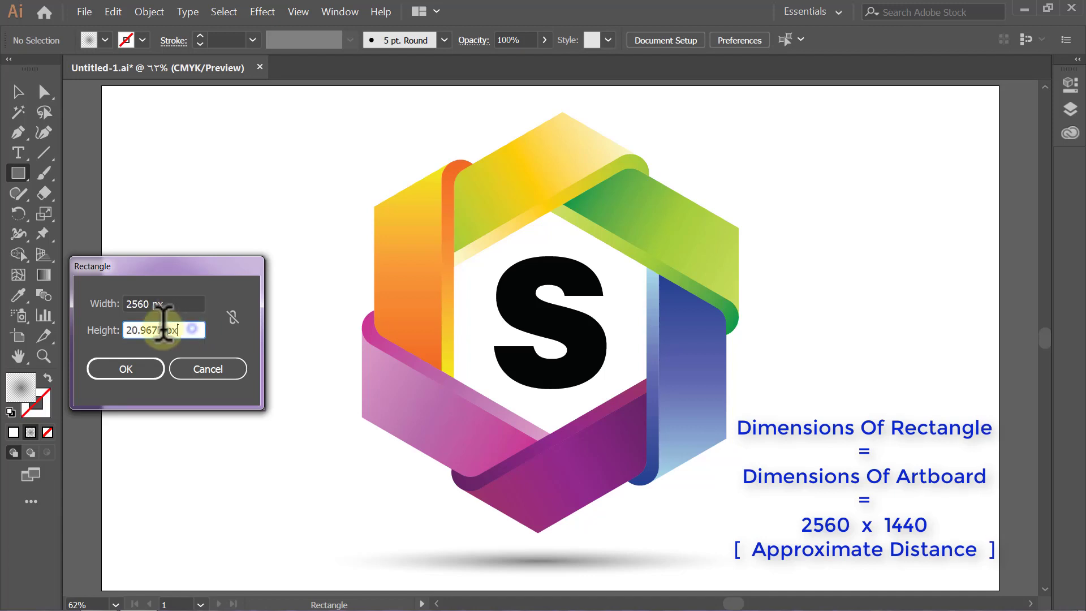
{"action": "type", "text": "1440"}
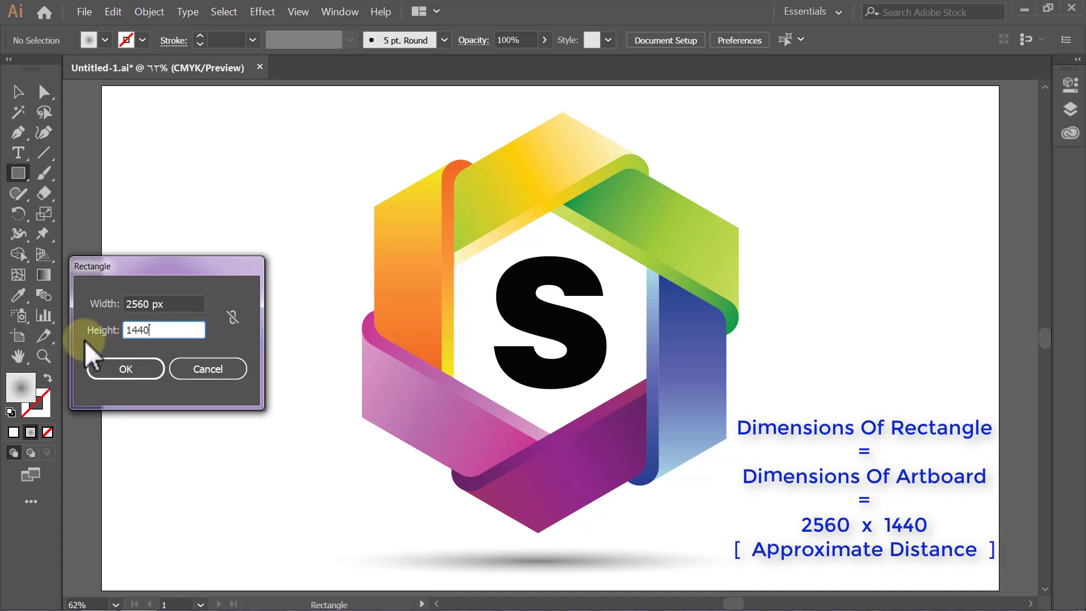
{"action": "left_click", "coordinate": [110, 369]}
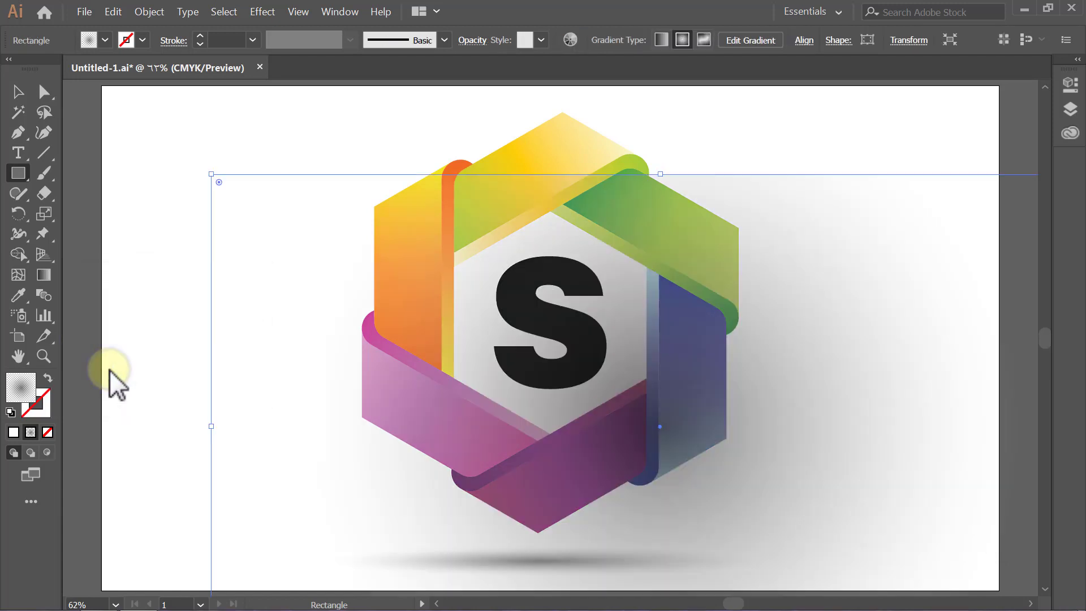
{"action": "key", "text": "v"}
Fill the rectangle magenta, centre it on the artboard and send it to the back.
{"action": "left_click", "coordinate": [105, 39]}
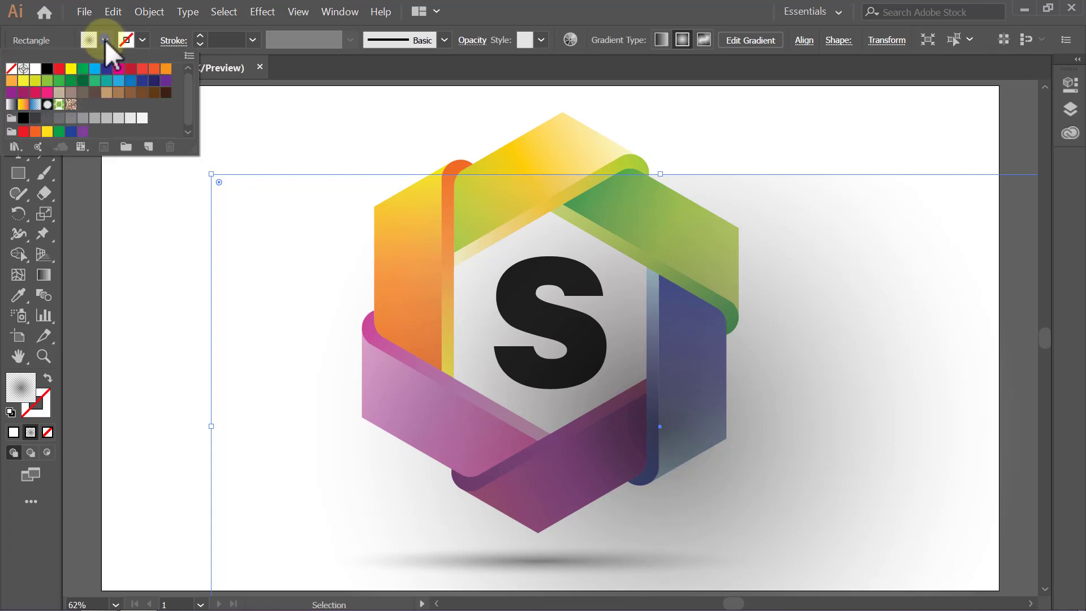
{"action": "left_click", "coordinate": [117, 67]}
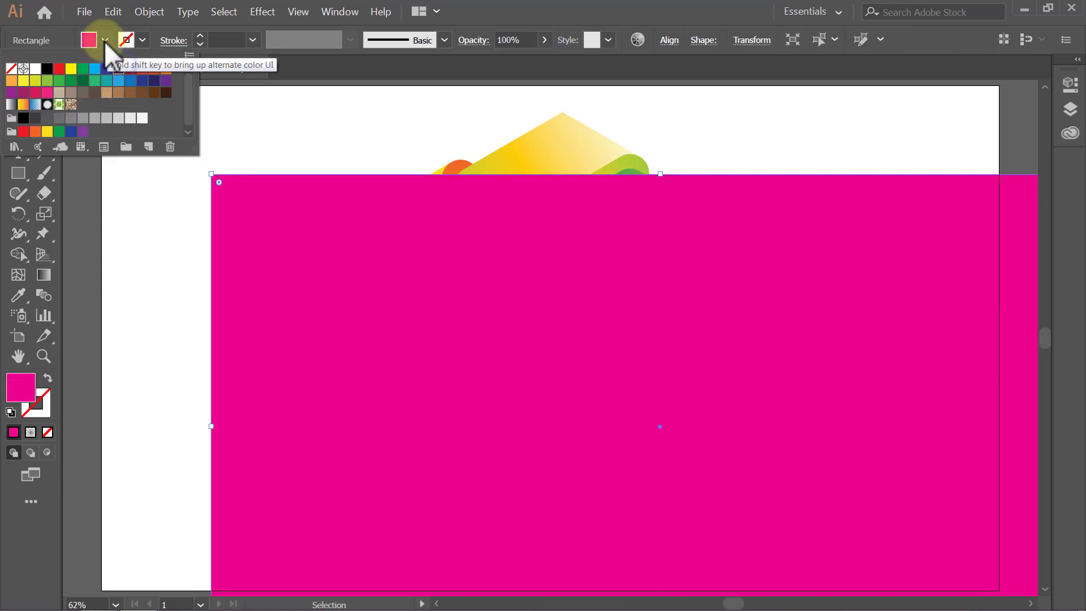
{"action": "left_click", "coordinate": [105, 39]}
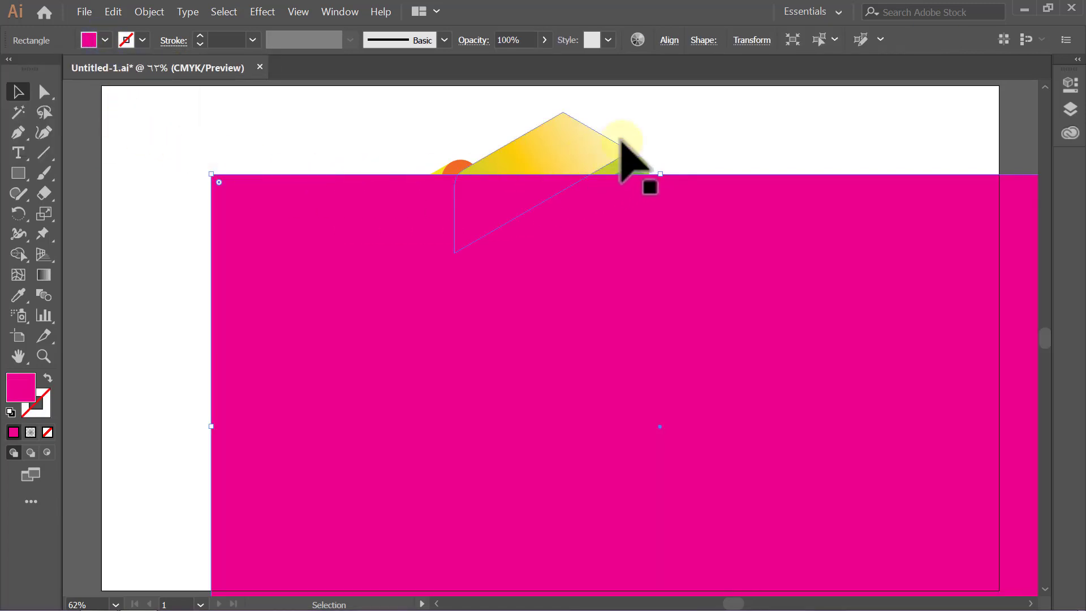
{"action": "left_click", "coordinate": [665, 40]}
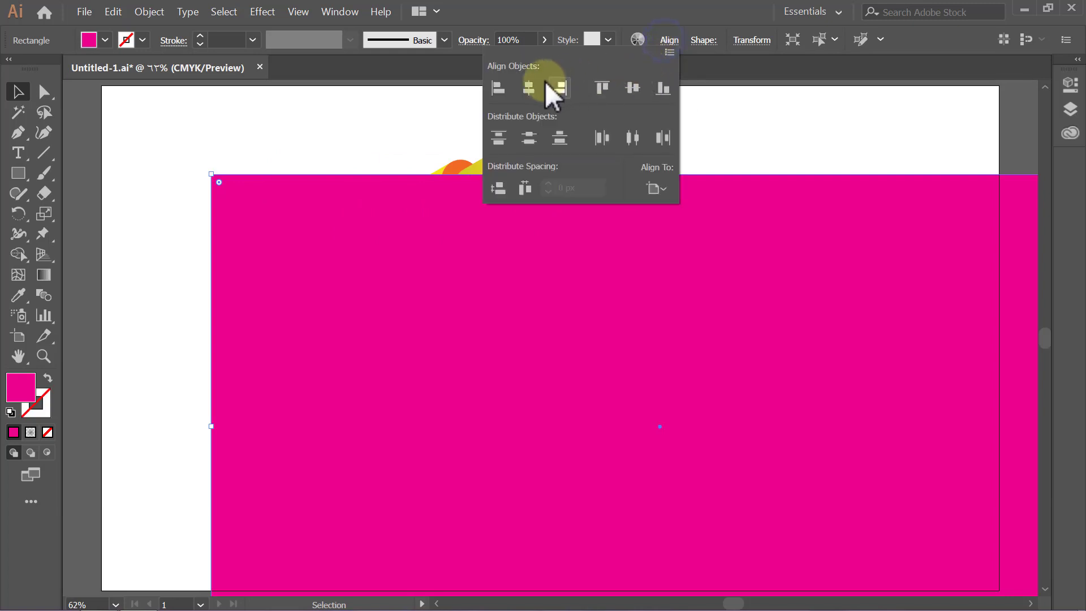
{"action": "left_click", "coordinate": [527, 89]}
{"action": "left_click", "coordinate": [632, 89]}
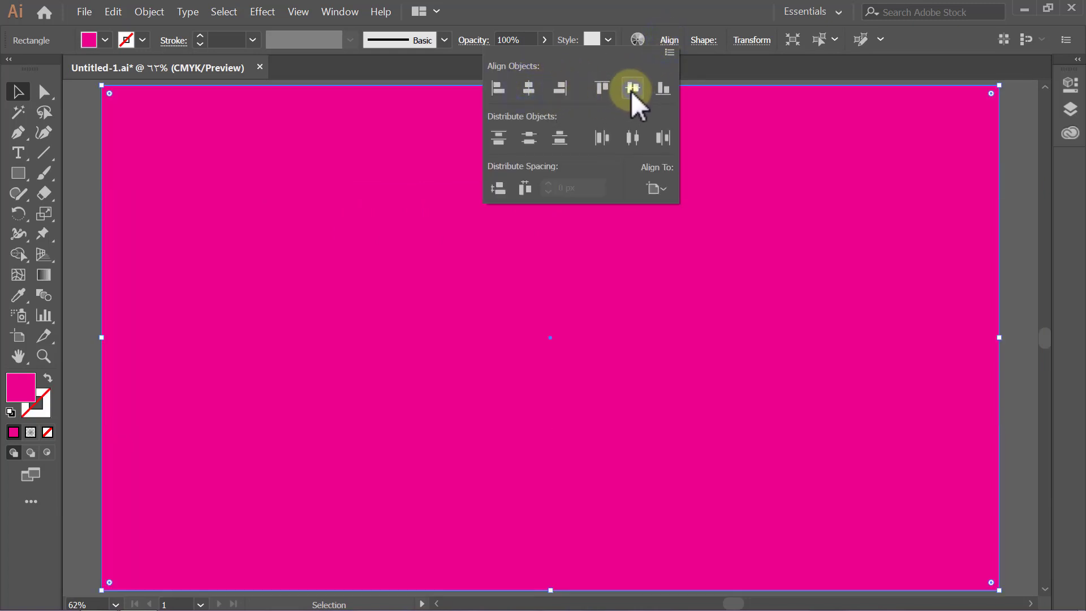
{"action": "left_click", "coordinate": [702, 113]}
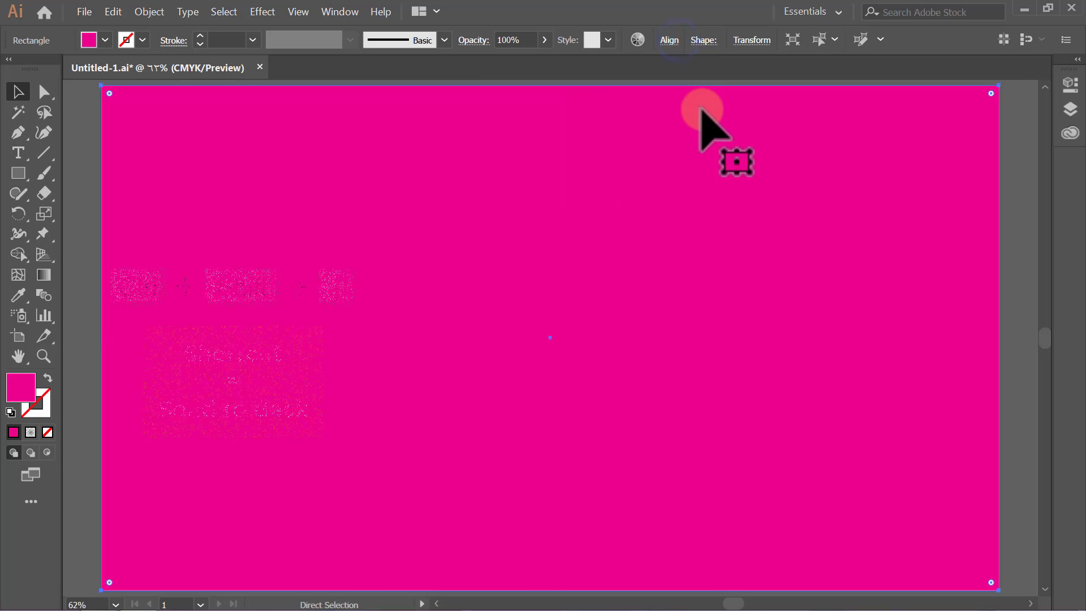
{"action": "key", "text": "ctrl+shift+bracketleft"}
{"action": "key", "text": "ctrl+shift+bracketleft"}
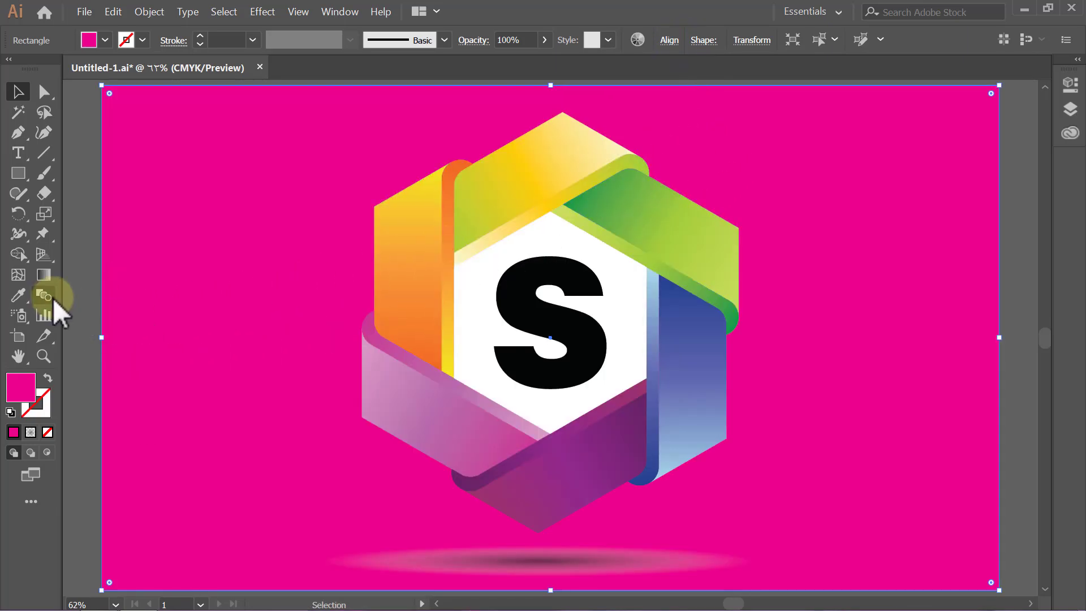
Apply a 90° linear black-to-white gradient to the background, both stops at 100% opacity.
{"action": "double_click", "coordinate": [44, 275]}
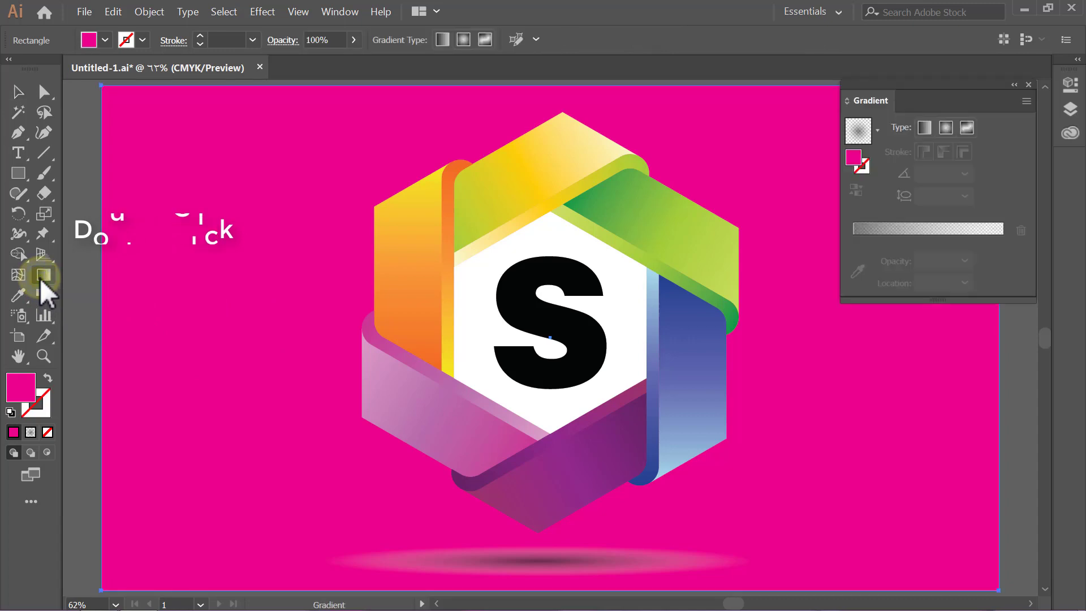
{"action": "left_click", "coordinate": [924, 128]}
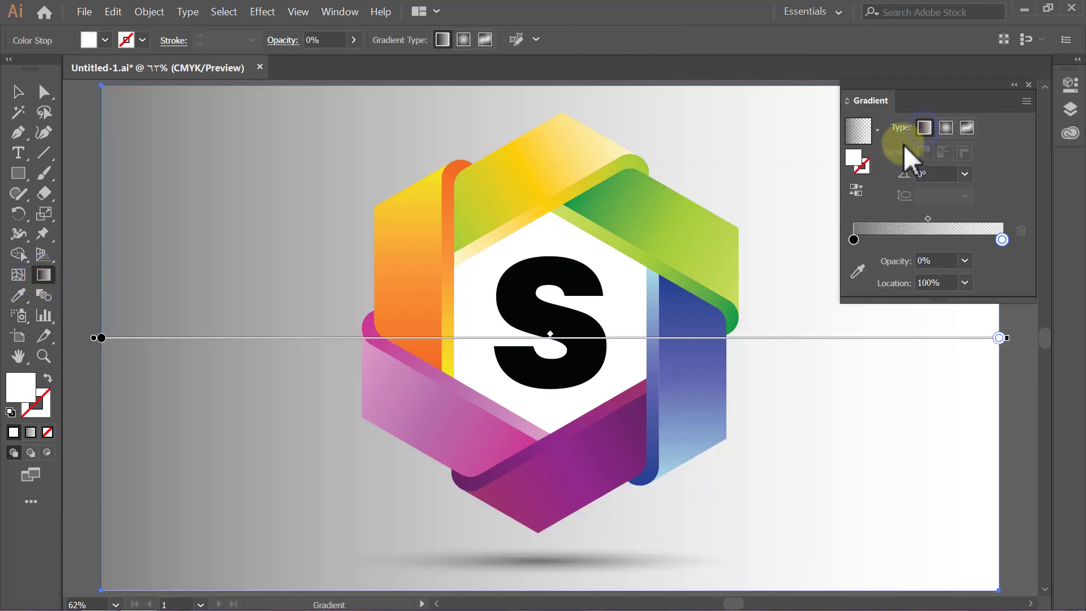
{"action": "left_click", "coordinate": [966, 261]}
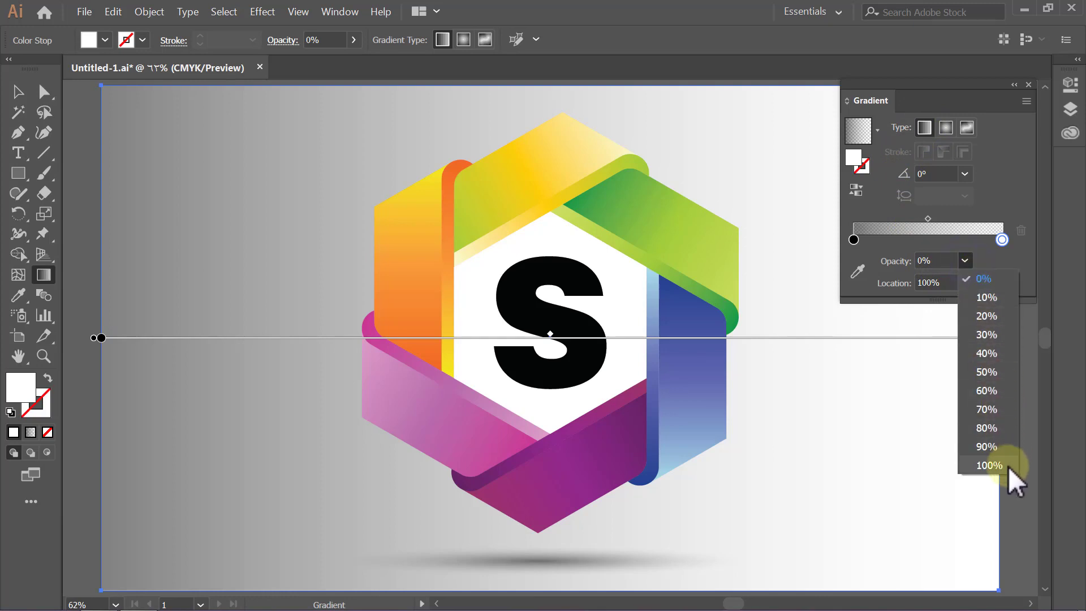
{"action": "left_click", "coordinate": [990, 465]}
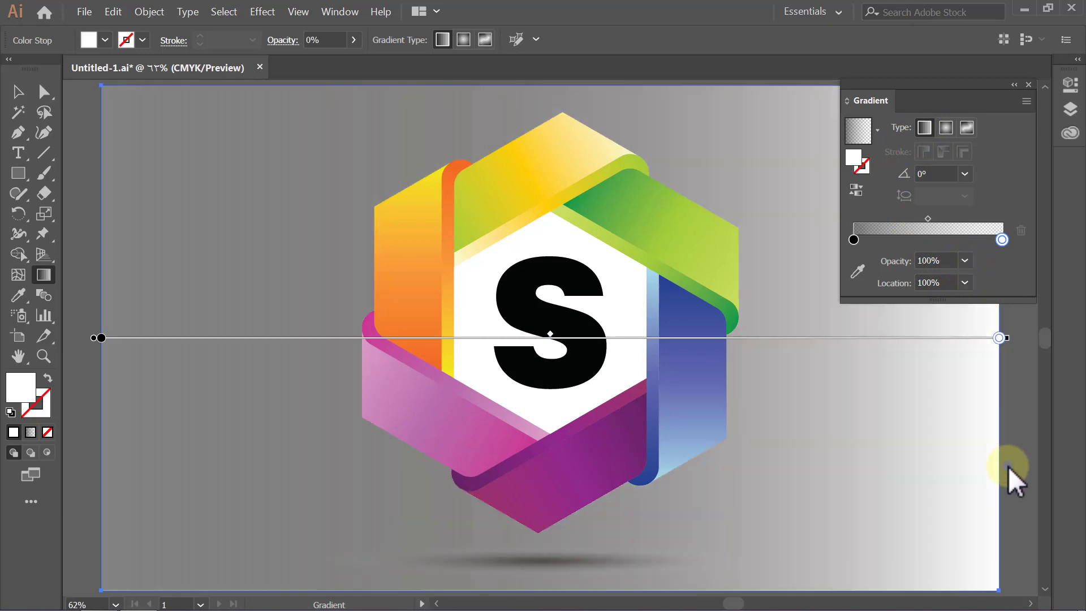
{"action": "left_click", "coordinate": [854, 239]}
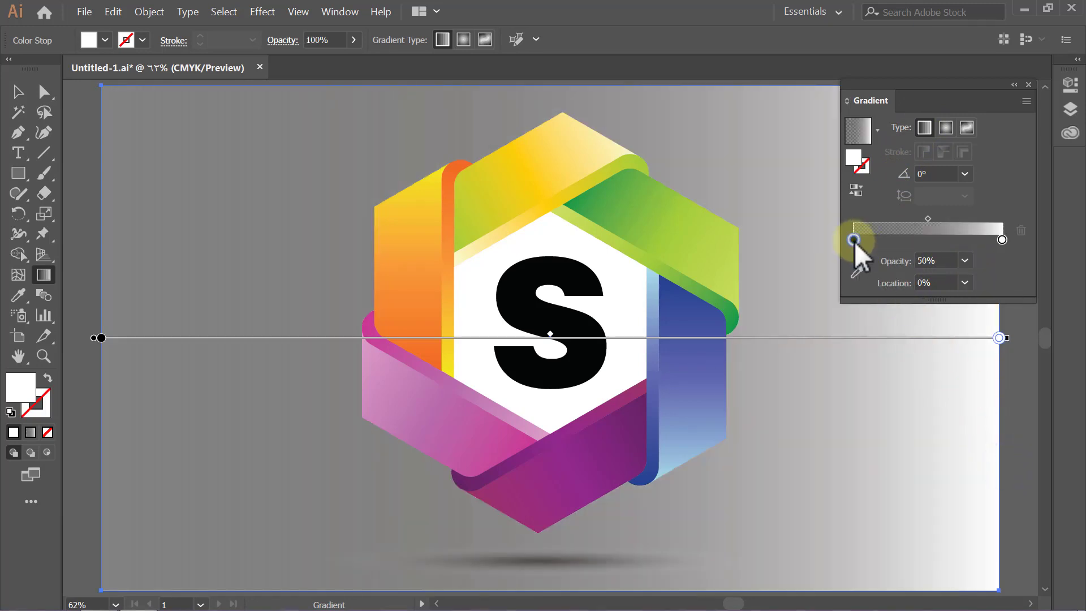
{"action": "left_click", "coordinate": [966, 261]}
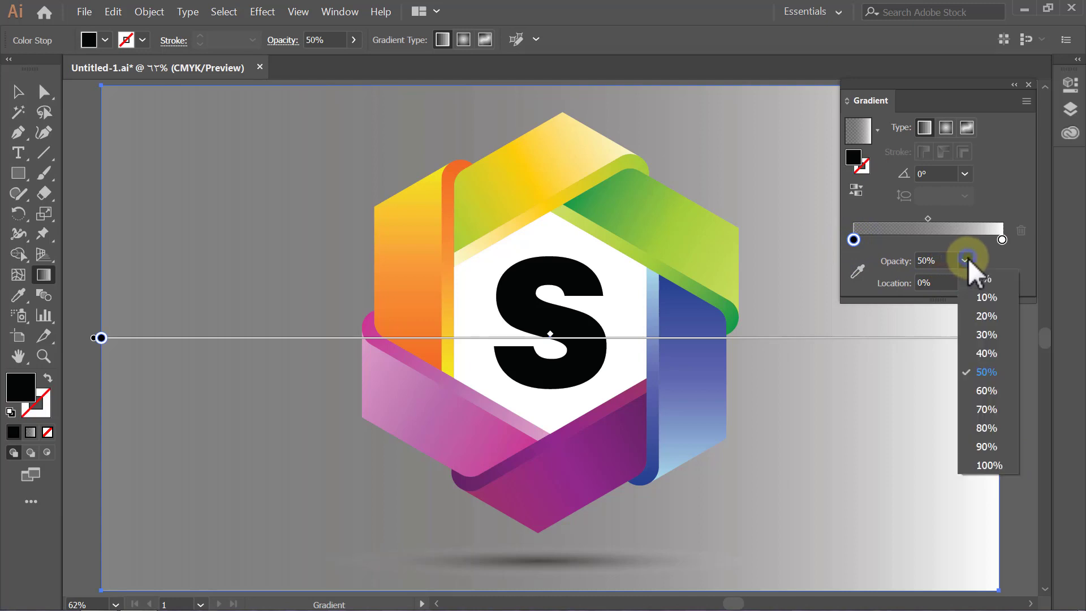
{"action": "left_click", "coordinate": [999, 461]}
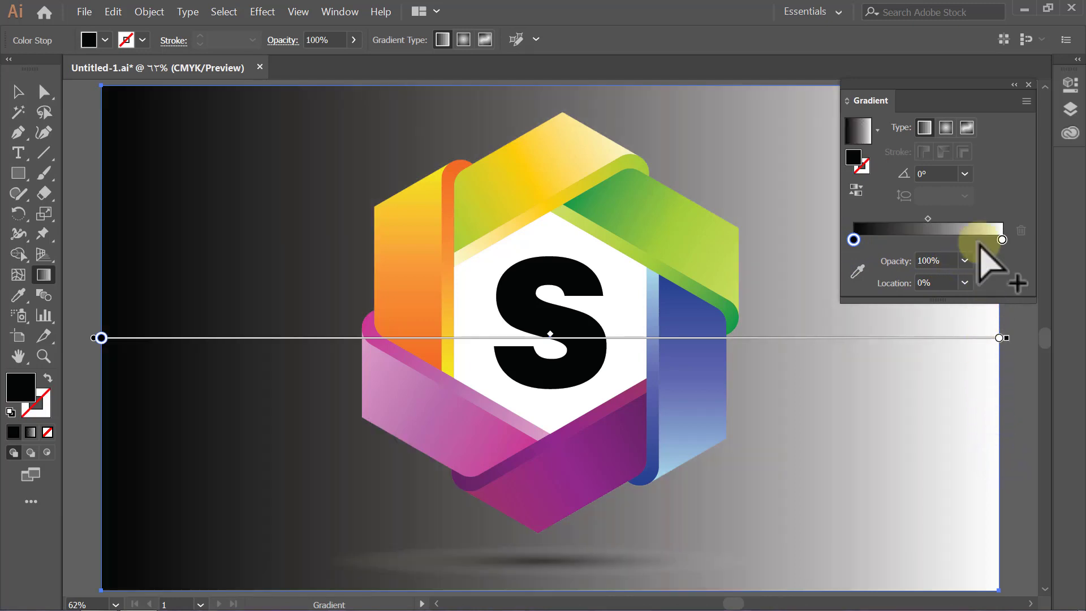
{"action": "left_click", "coordinate": [965, 173]}
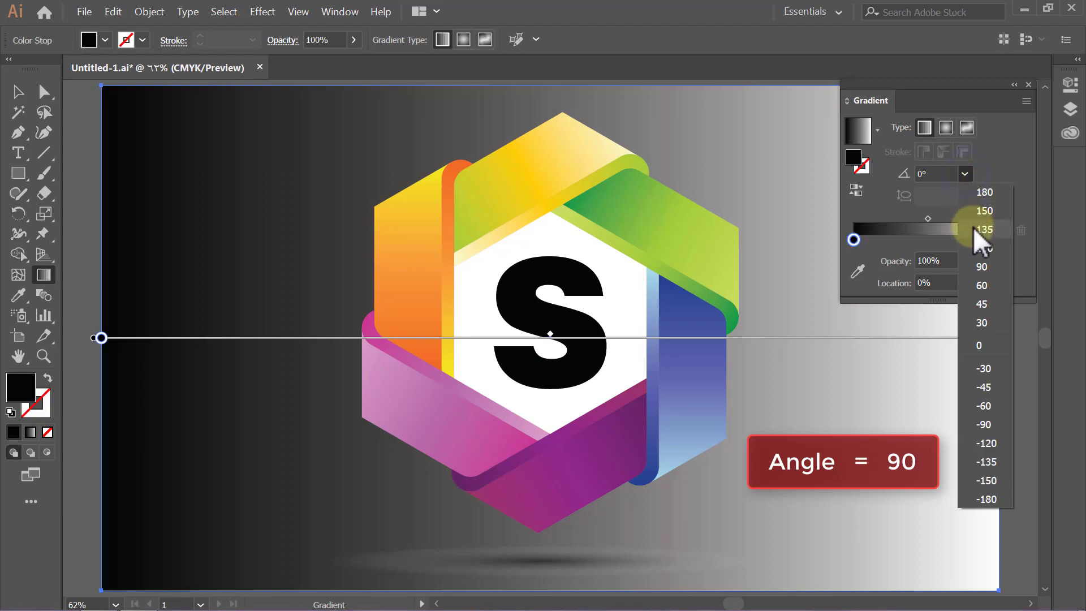
{"action": "left_click", "coordinate": [992, 263]}
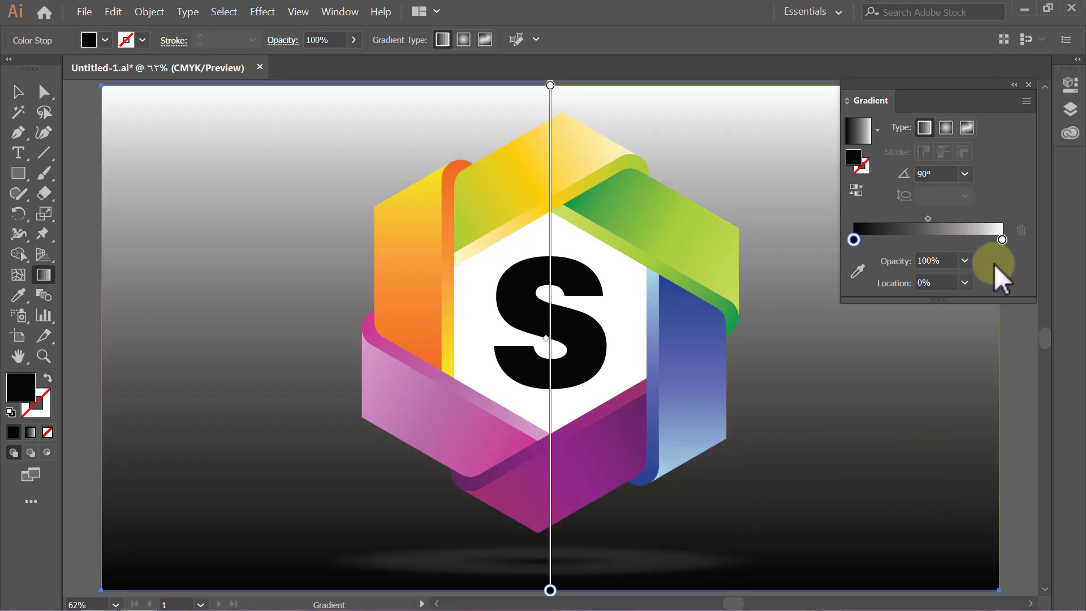
Move the white gradient stop to the 30% location.
{"action": "double_click", "coordinate": [1002, 240]}
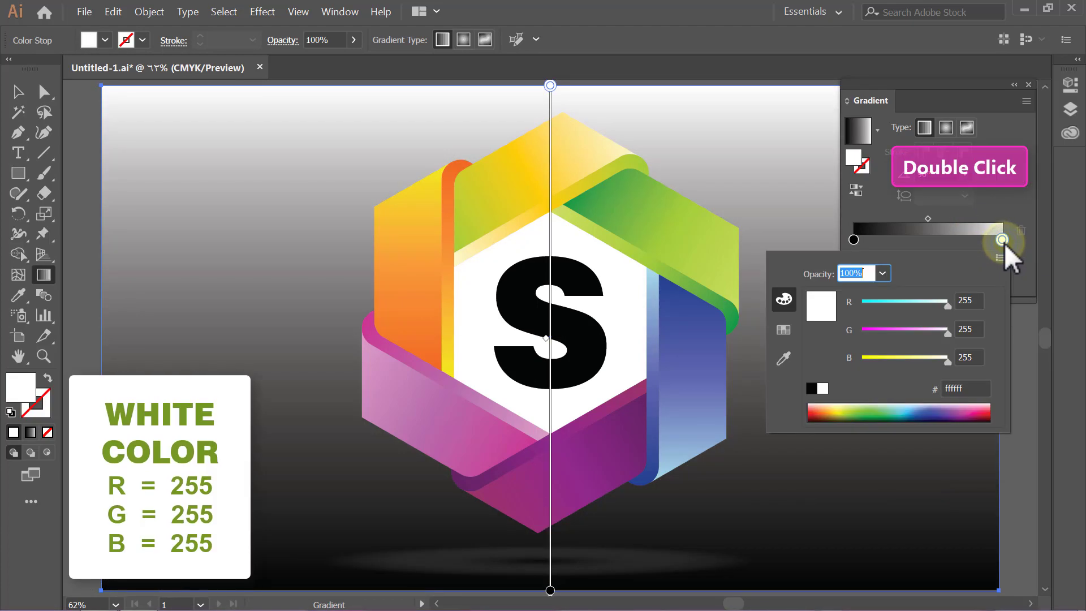
{"action": "left_click", "coordinate": [1021, 255]}
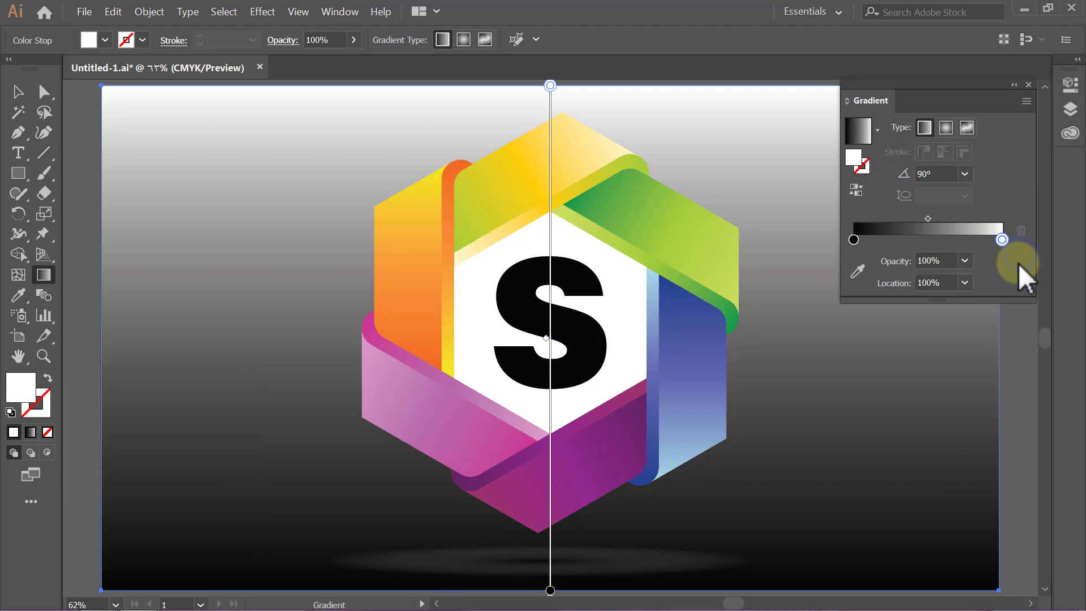
{"action": "left_click", "coordinate": [965, 283]}
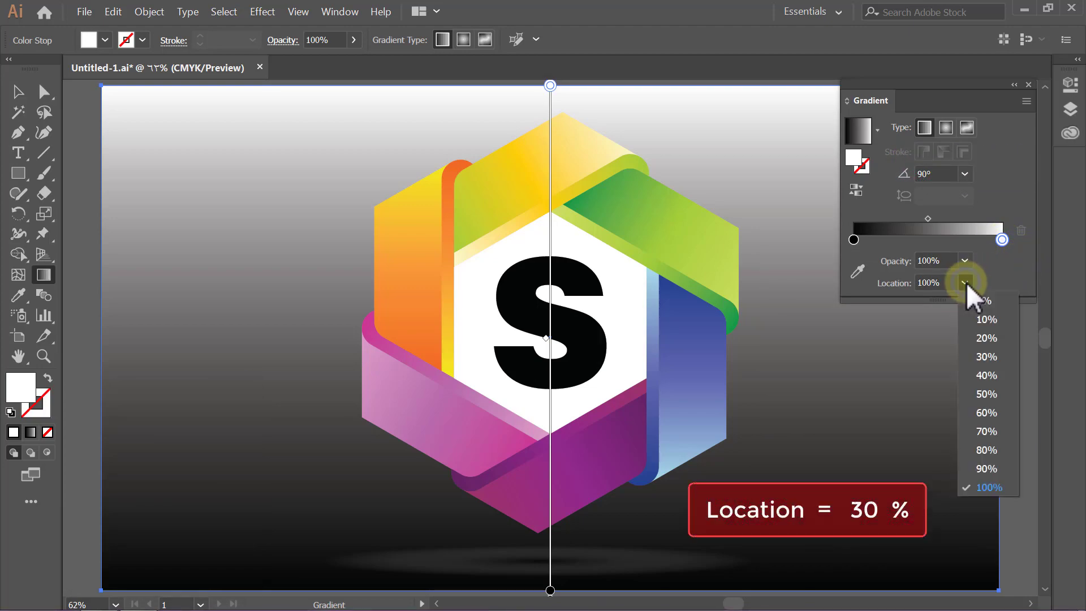
{"action": "left_click", "coordinate": [1011, 358]}
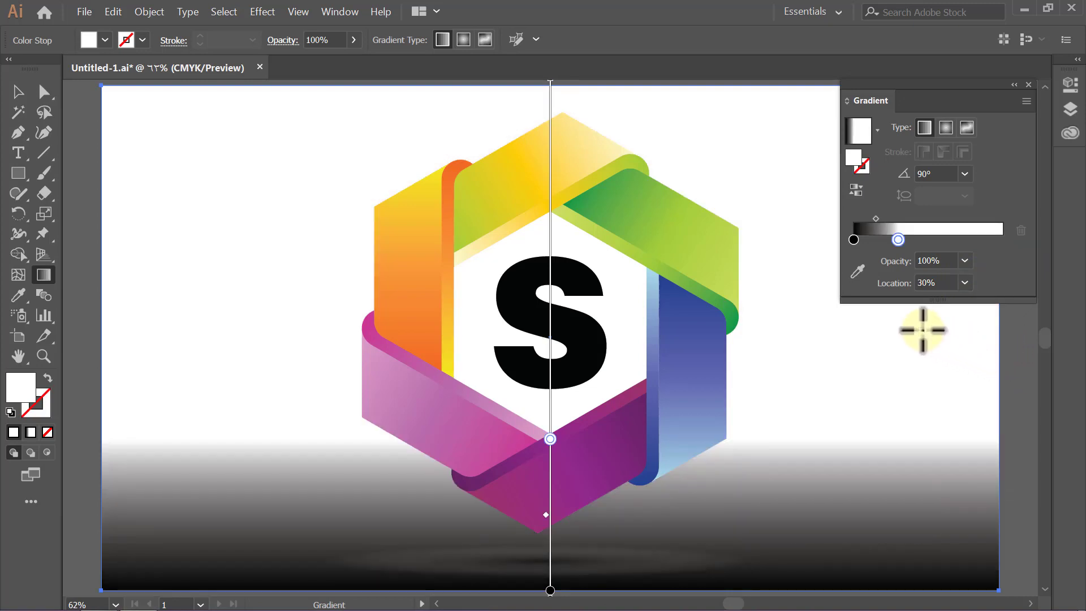
Change the dark stop to light grey, R 230, G 230, B 230.
{"action": "double_click", "coordinate": [854, 239]}
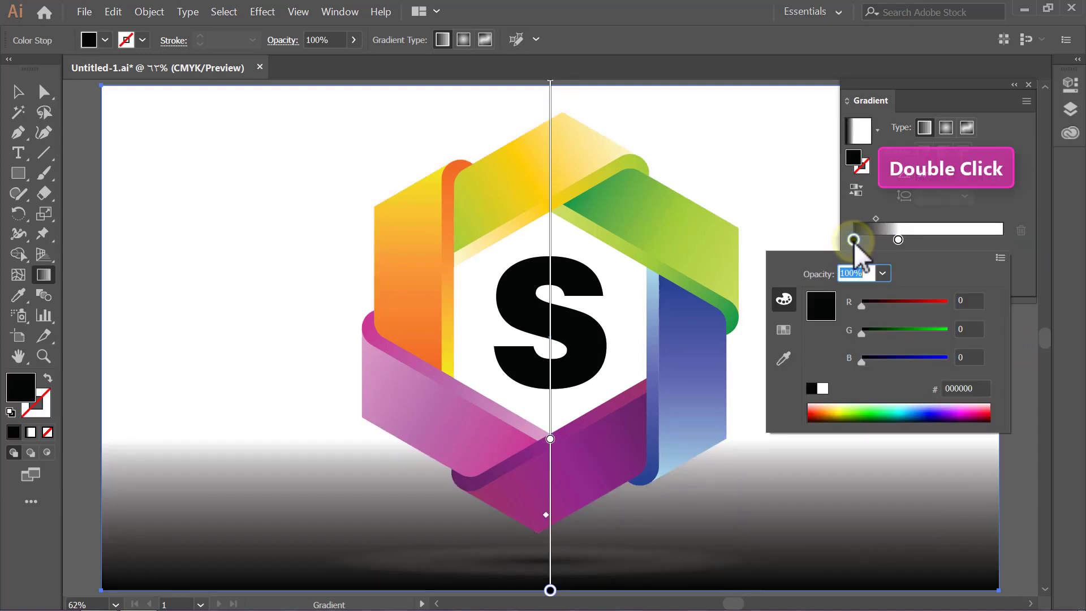
{"action": "left_click", "coordinate": [968, 300]}
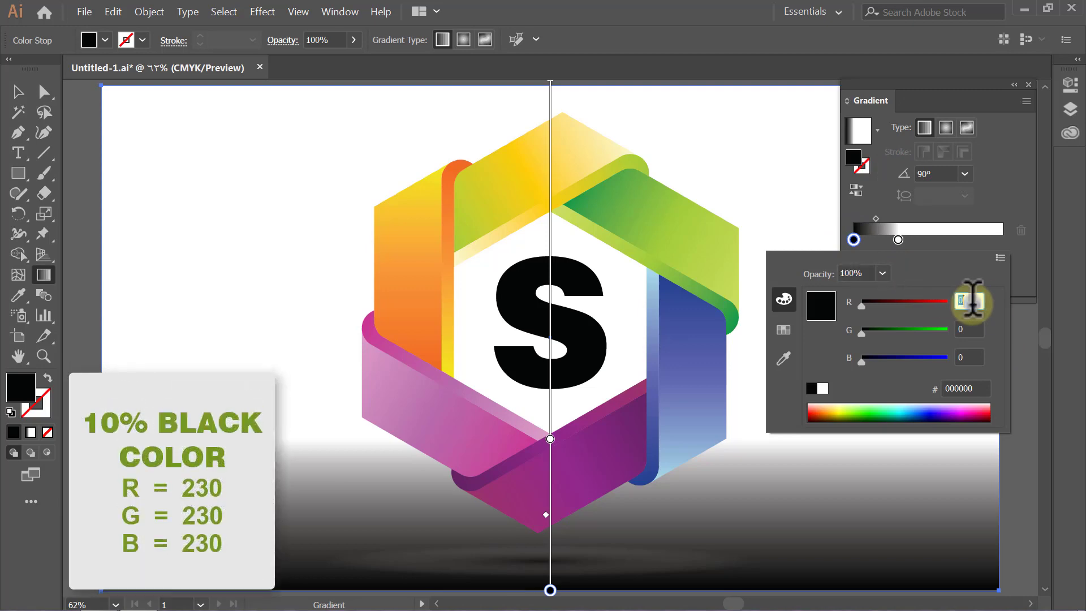
{"action": "type", "text": "230"}
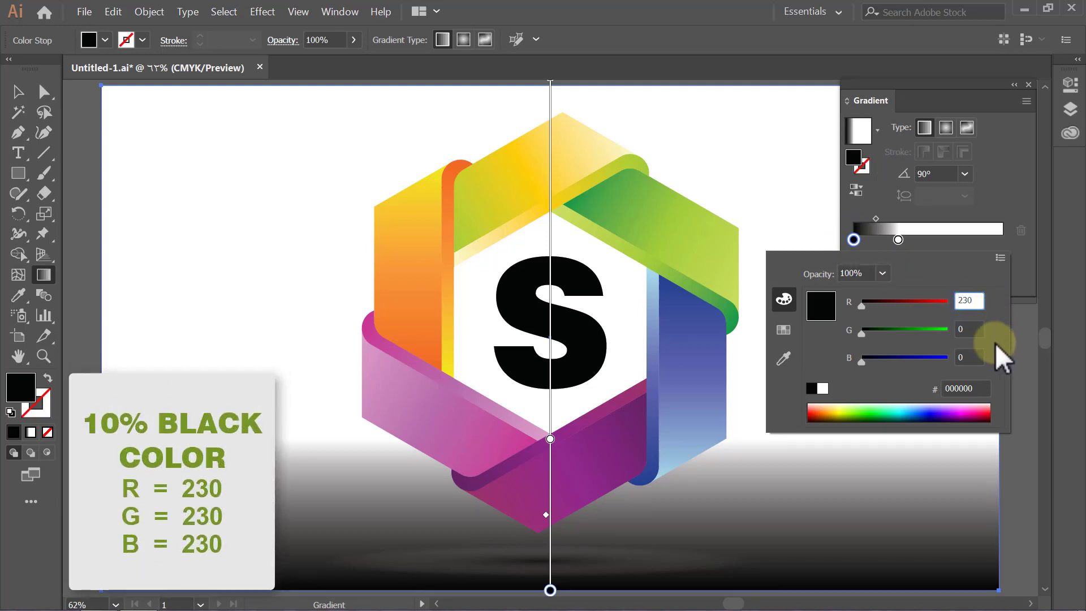
{"action": "left_click", "coordinate": [980, 335]}
{"action": "type", "text": "23"}
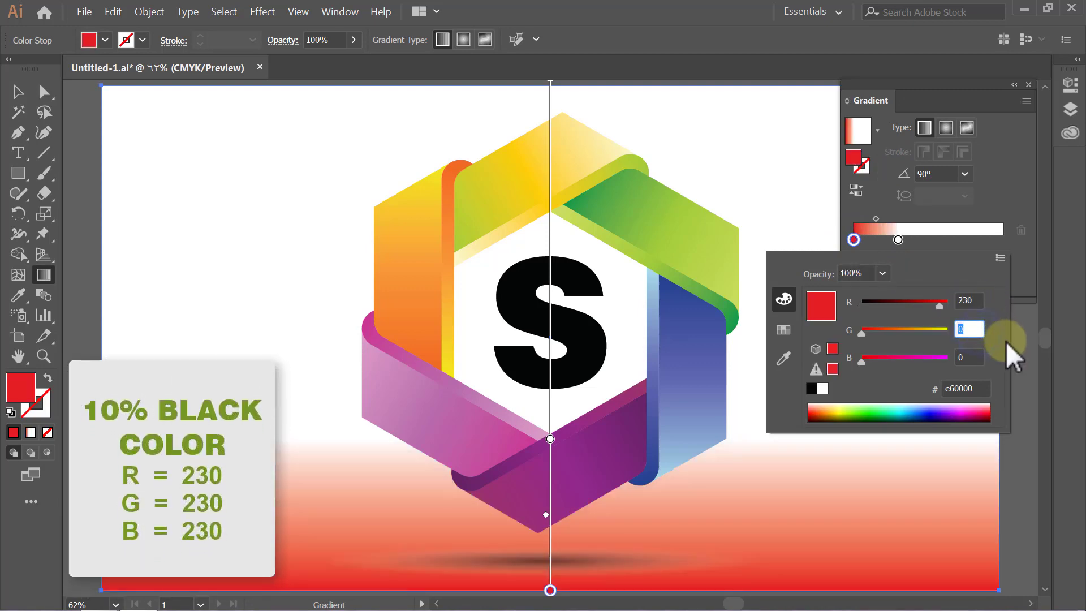
{"action": "type", "text": "0"}
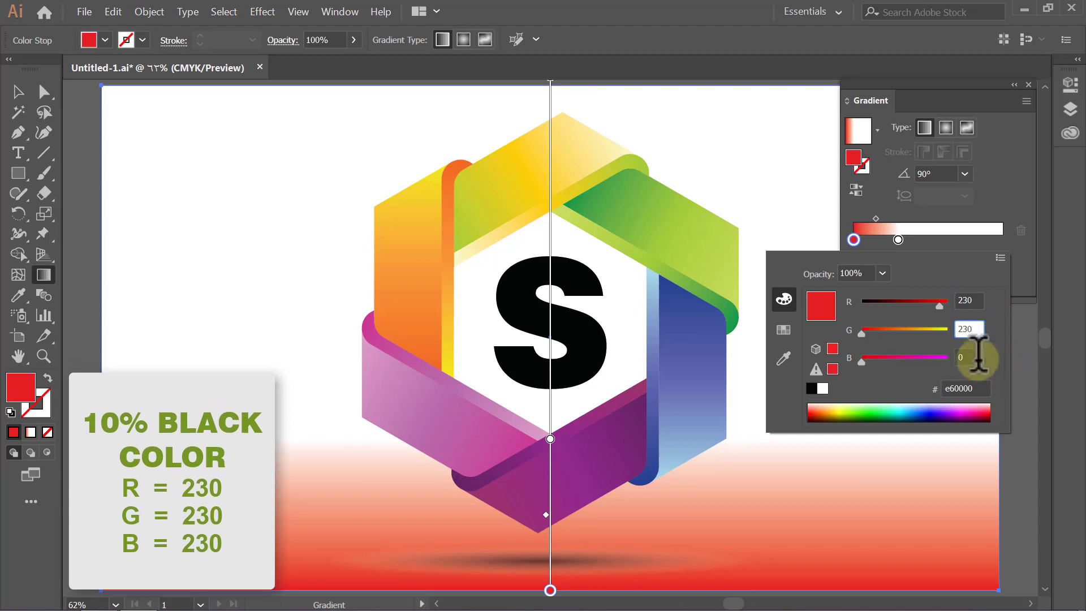
{"action": "left_click", "coordinate": [978, 357]}
{"action": "type", "text": "23"}
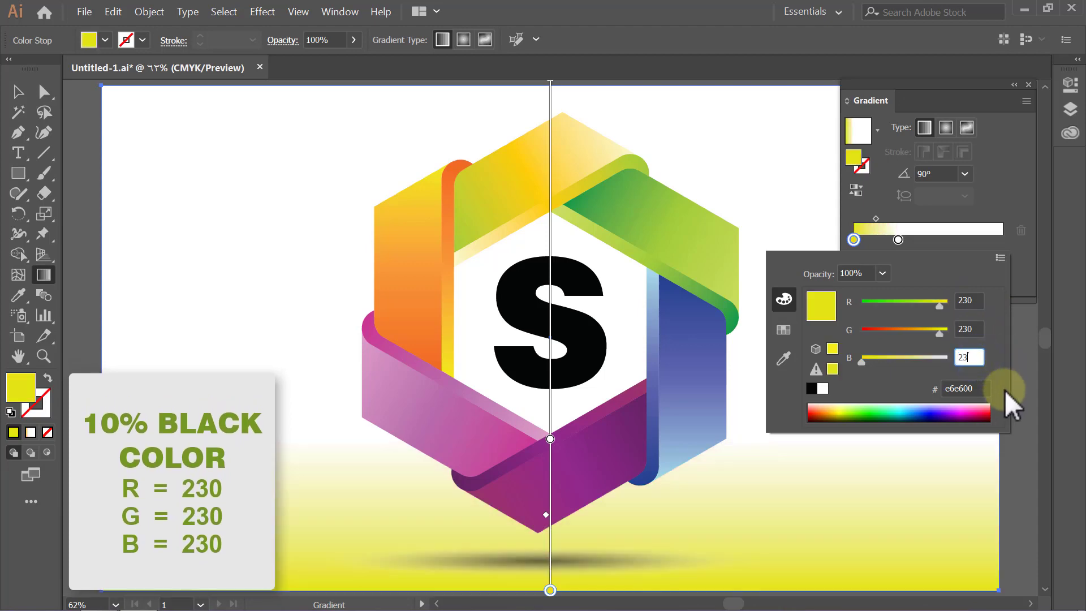
{"action": "type", "text": "0"}
{"action": "key", "text": "Return"}
Deselect everything, close the gradient options and switch to Presentation Mode.
{"action": "key", "text": "v"}
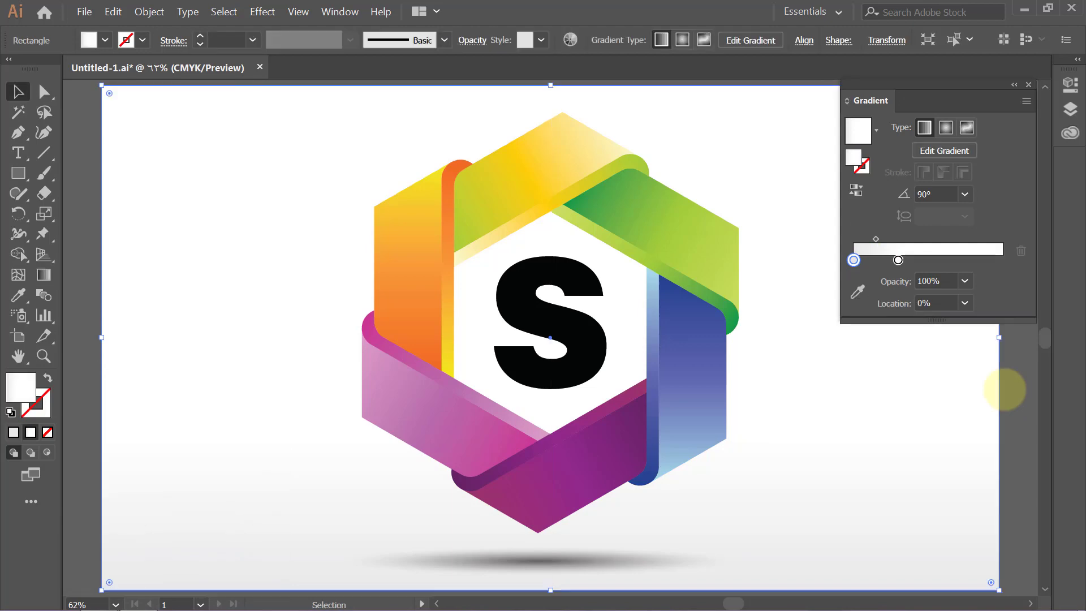
{"action": "left_click", "coordinate": [1017, 390]}
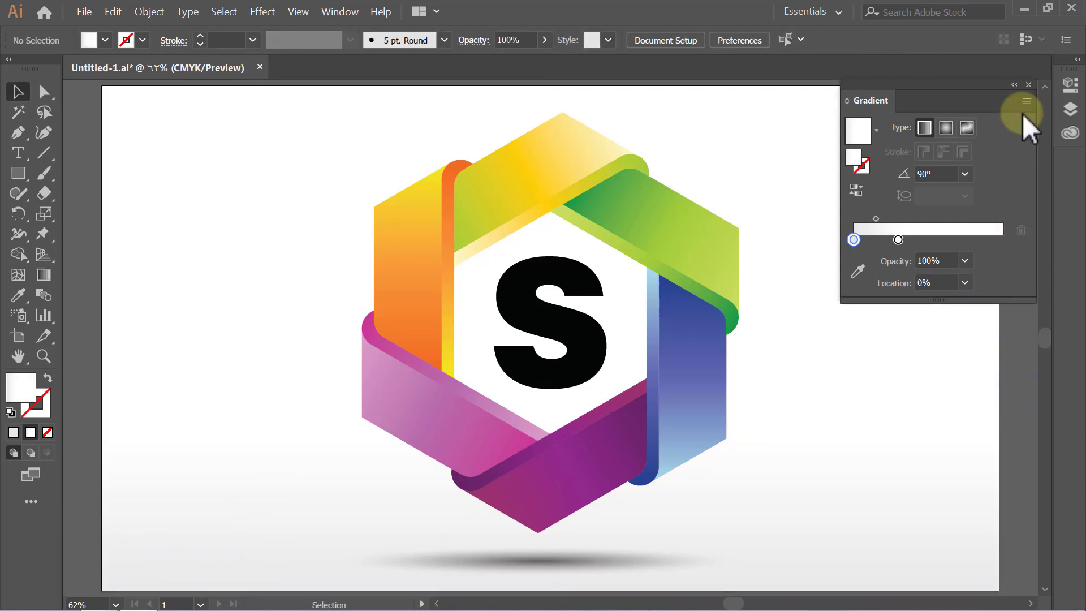
{"action": "left_click", "coordinate": [1028, 85]}
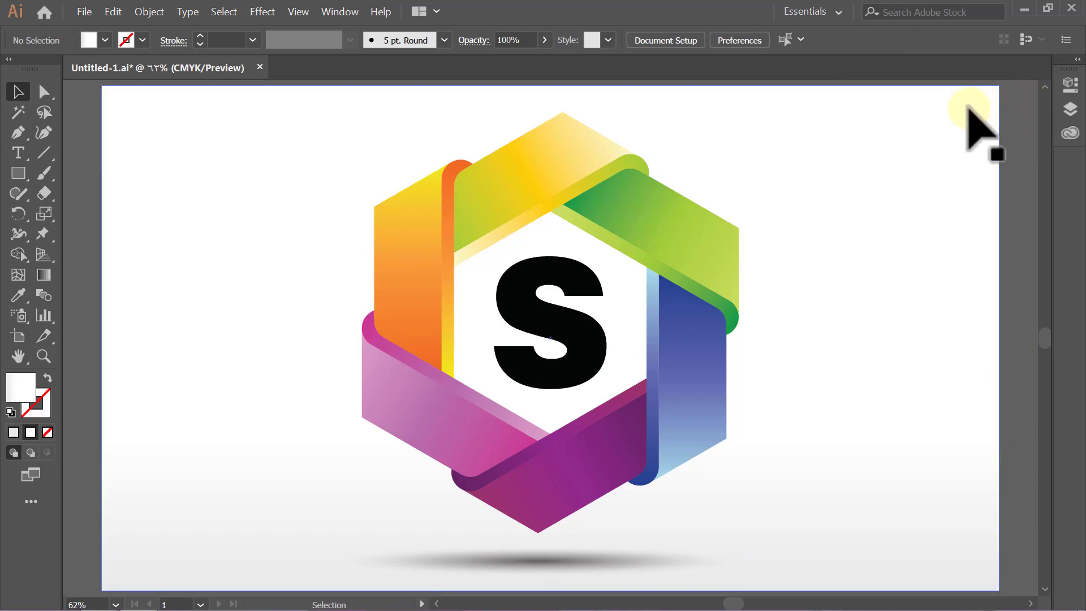
{"action": "left_click", "coordinate": [289, 12]}
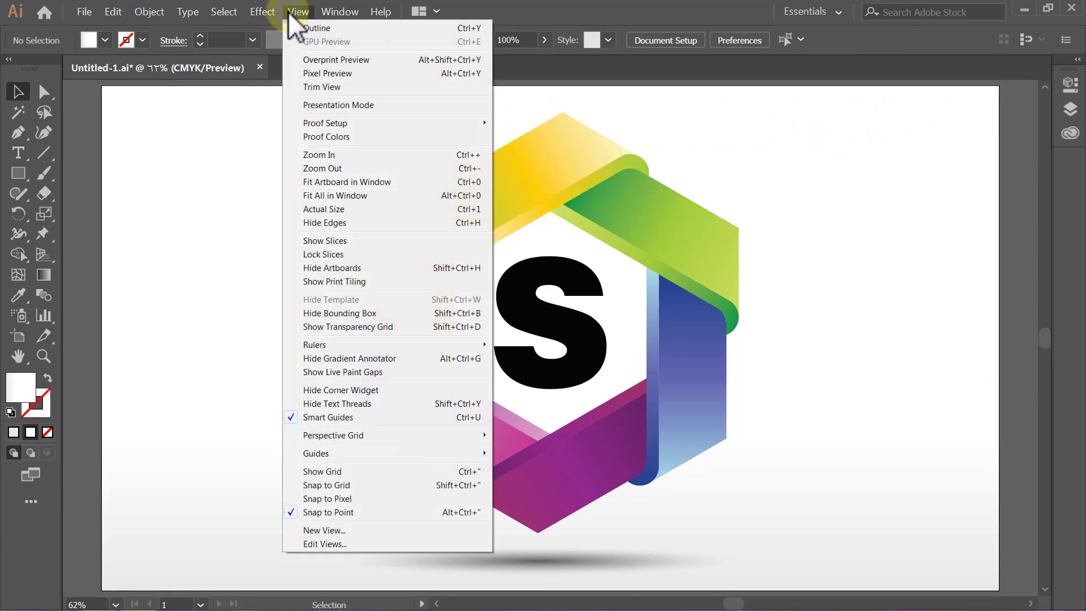
{"action": "left_click", "coordinate": [392, 104]}
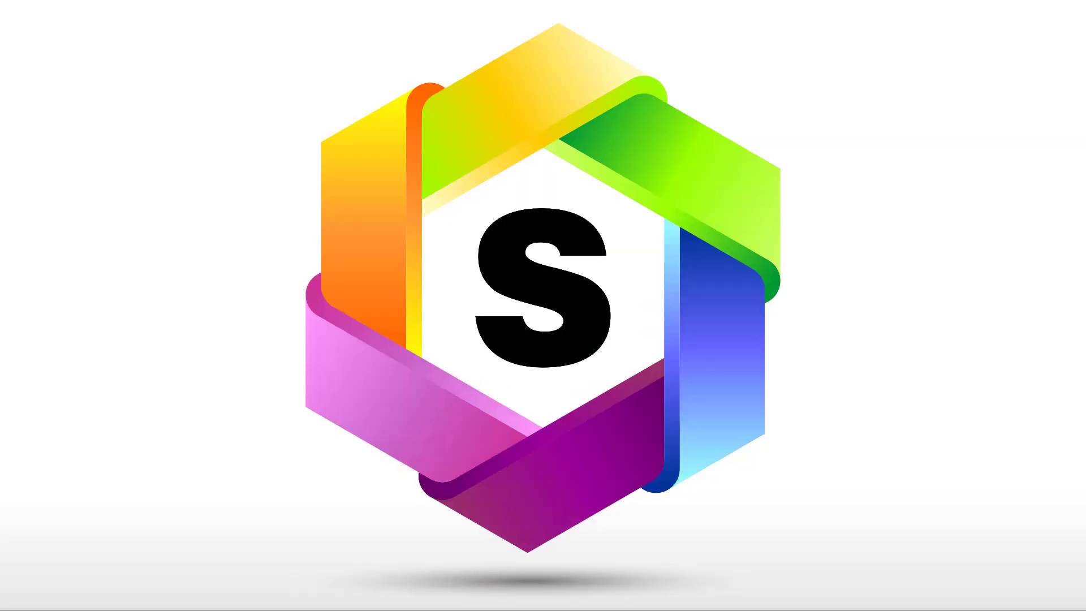